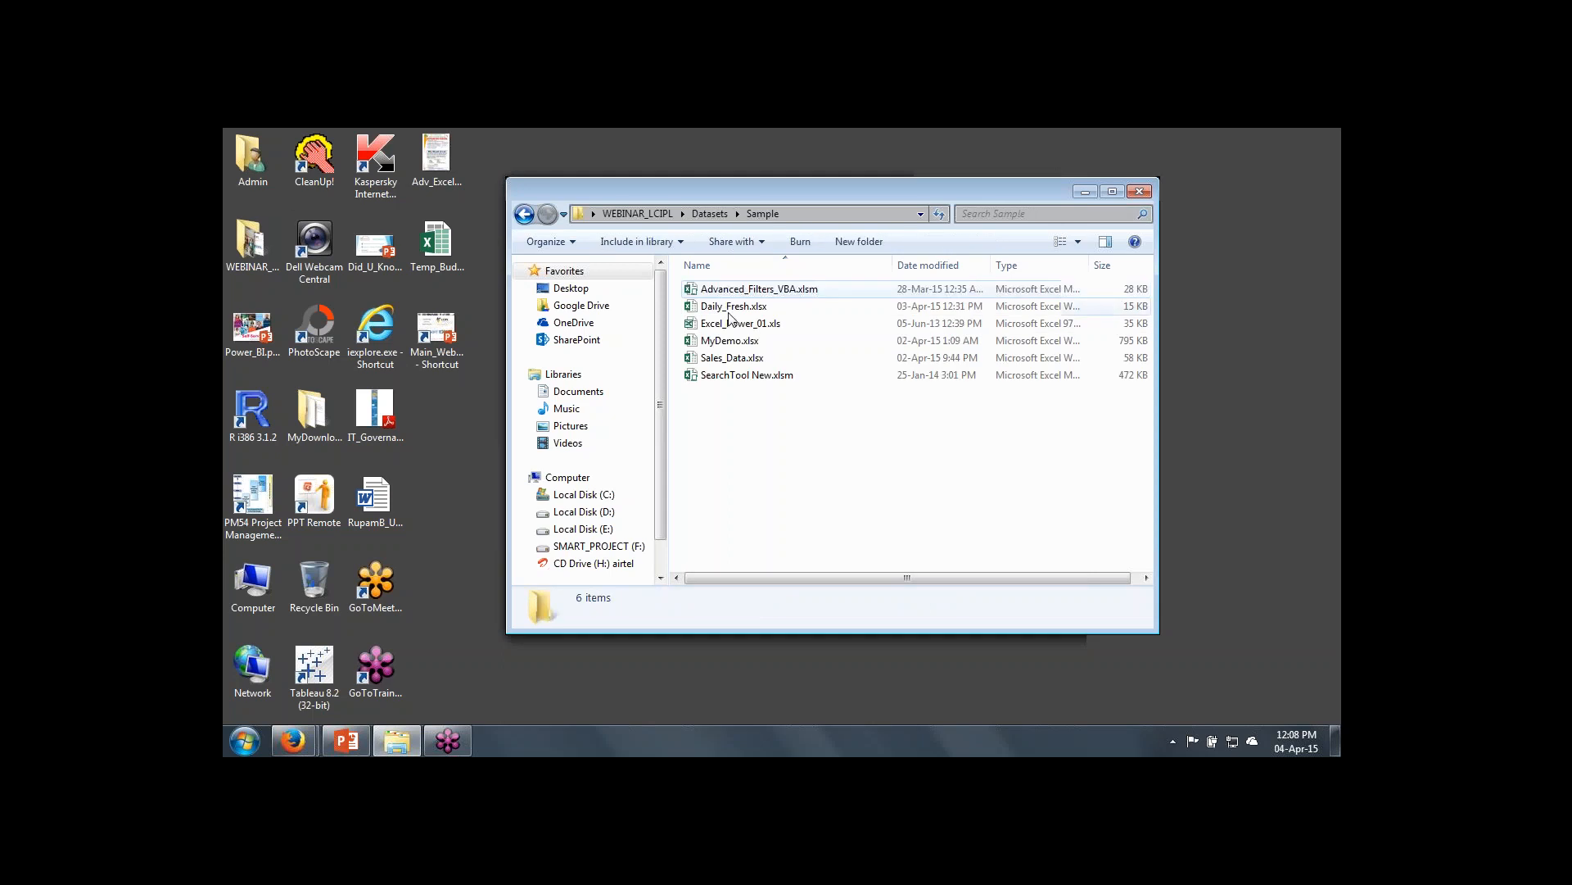
Step: Permanently delete Daily_Fresh.xlsx and Sales_Data.xlsx from the Datasets folder
click(524, 214)
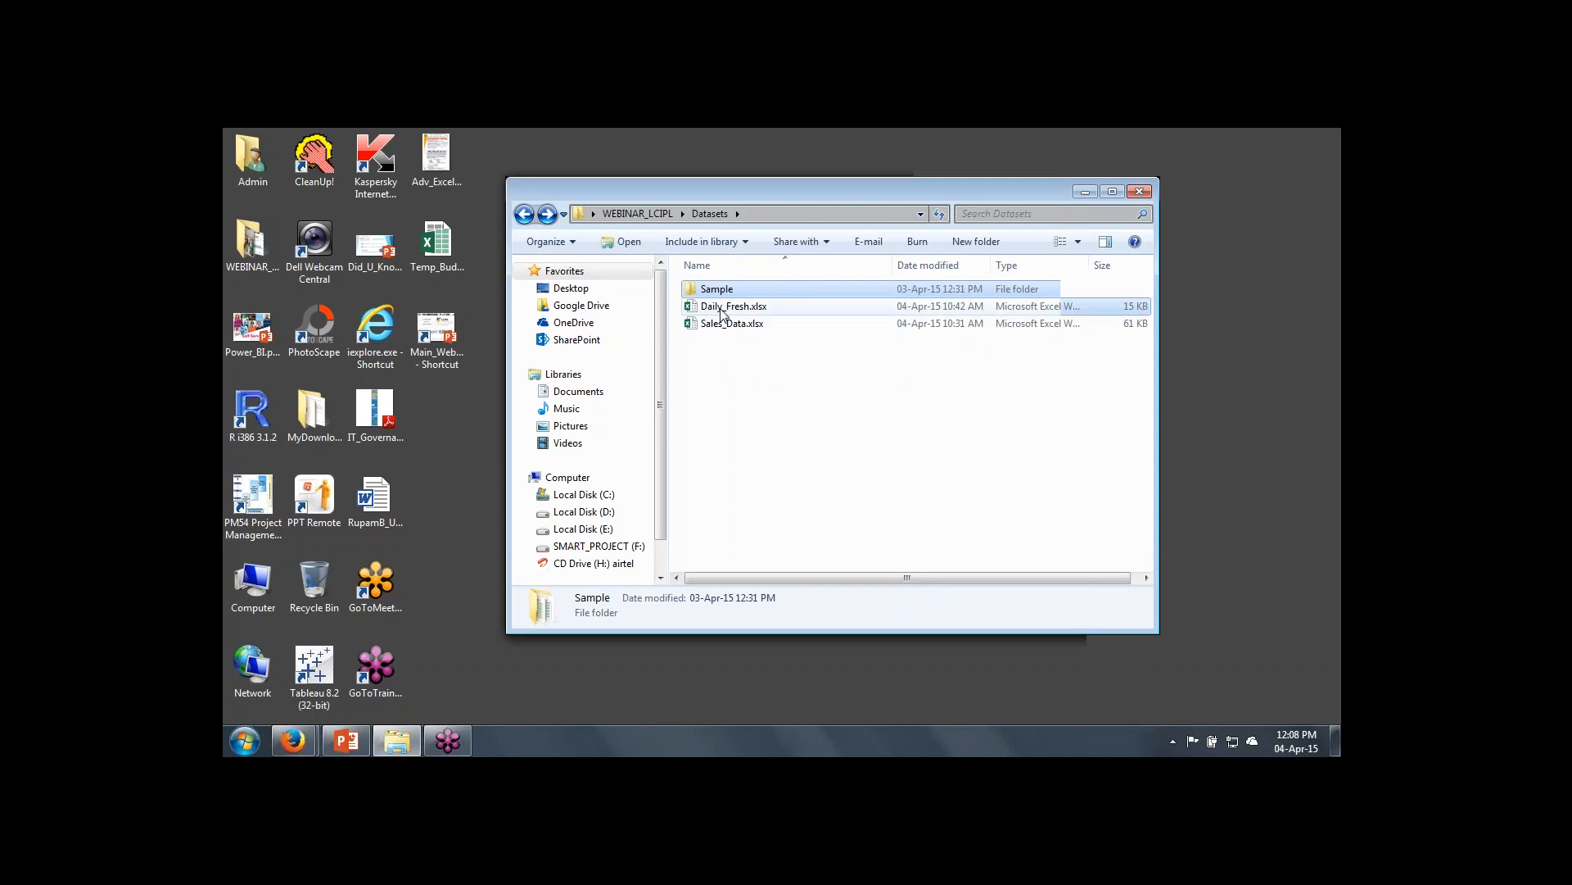
click(720, 309)
key(shift+Down)
key(Delete)
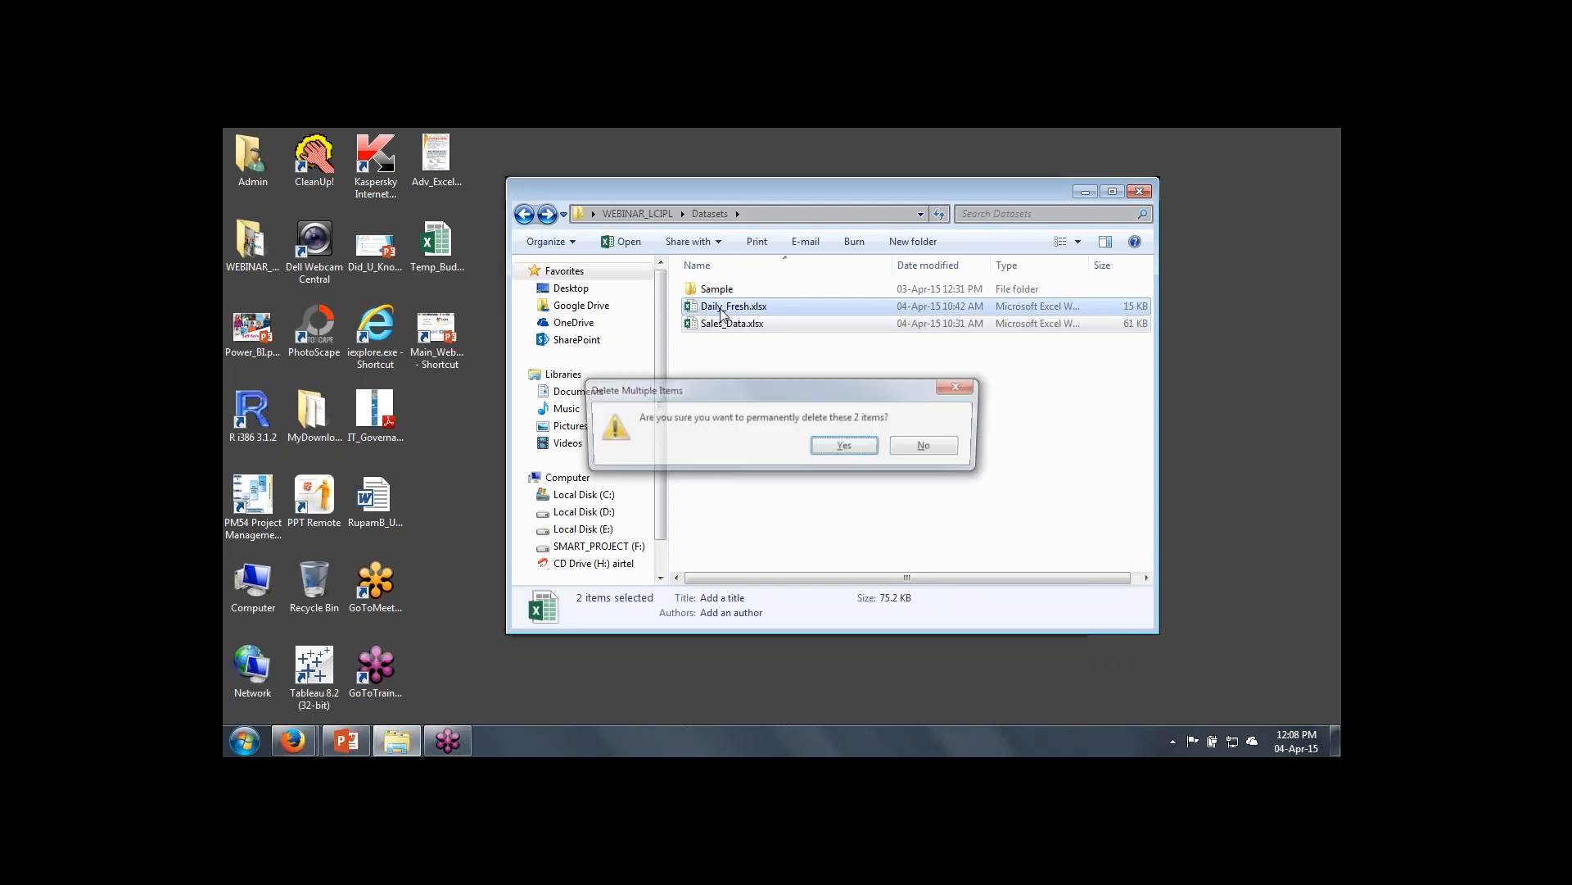
key(Return)
Step: Copy Daily_Fresh.xlsx and Sales_Data.xlsx from the Sample subfolder into the Datasets folder
double_click(721, 291)
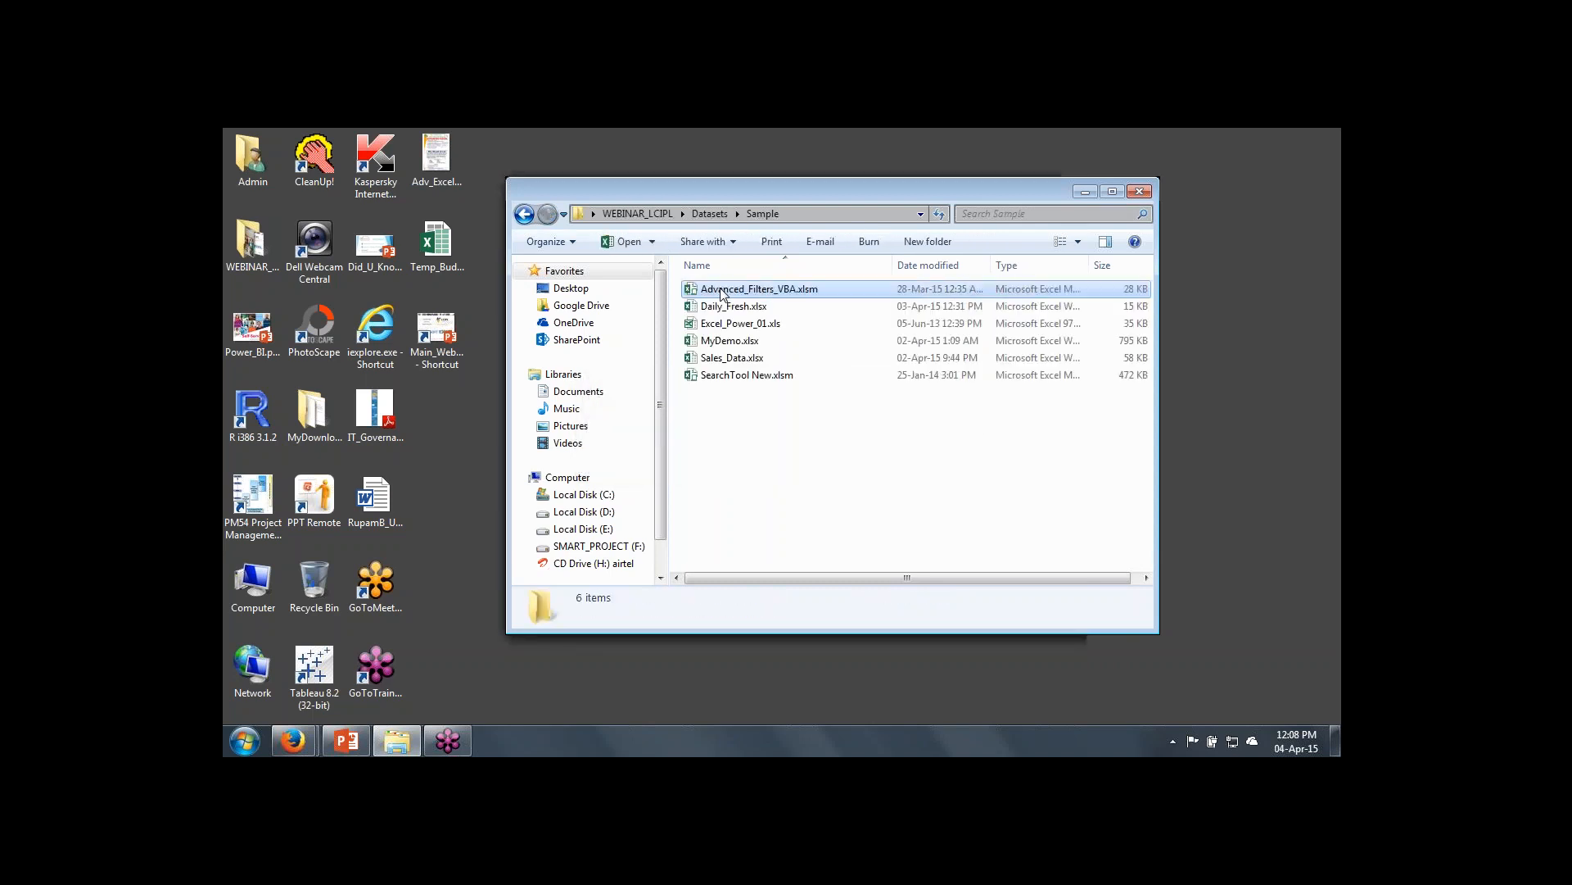
click(740, 309)
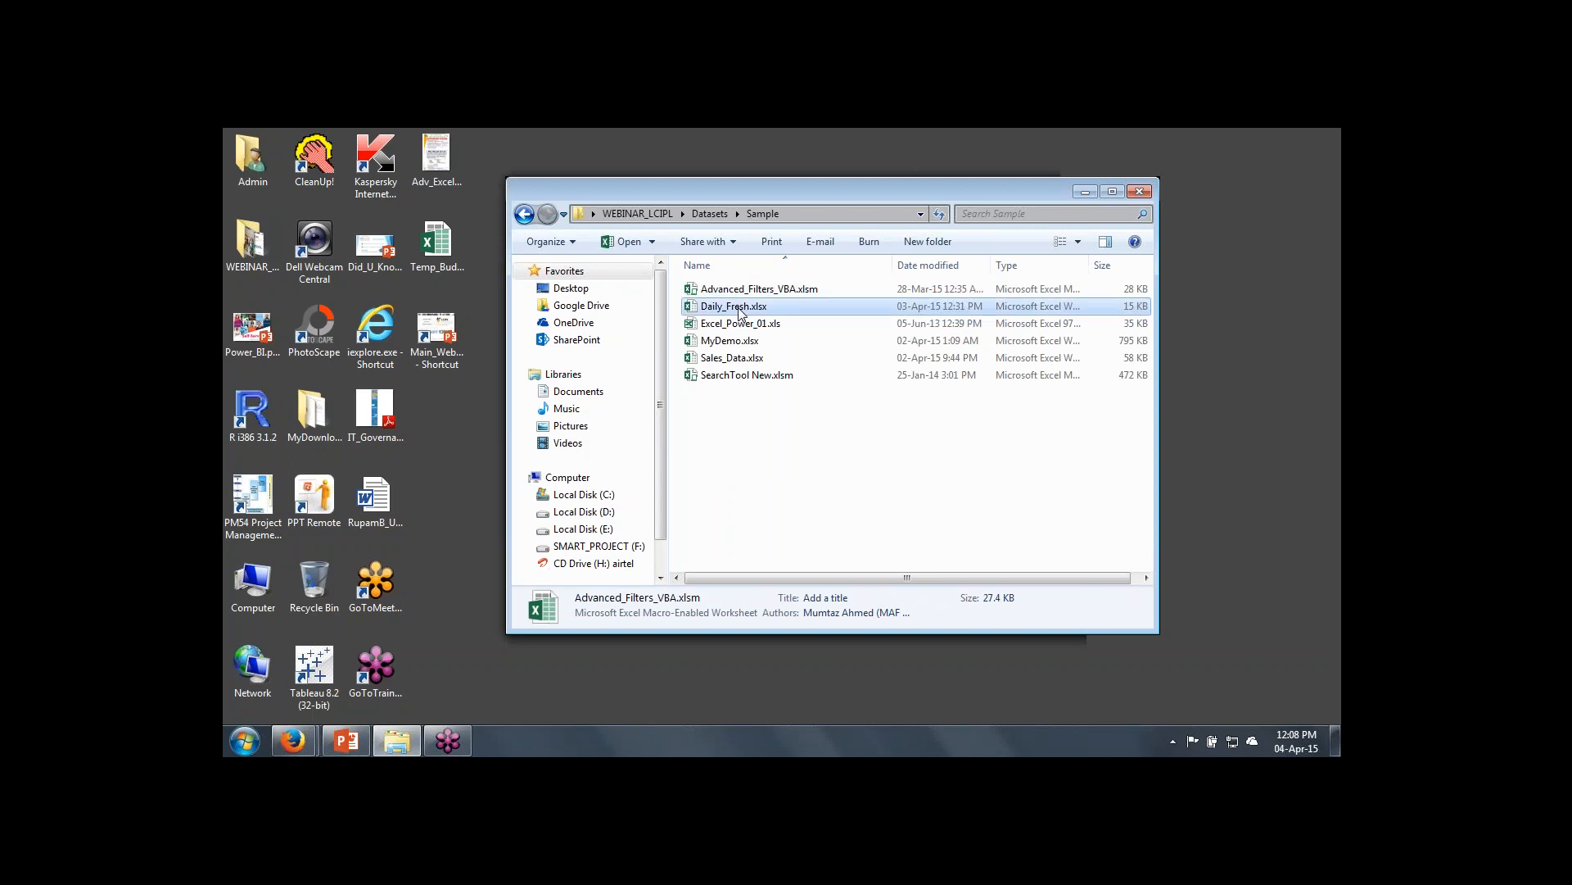
ctrl+click(741, 360)
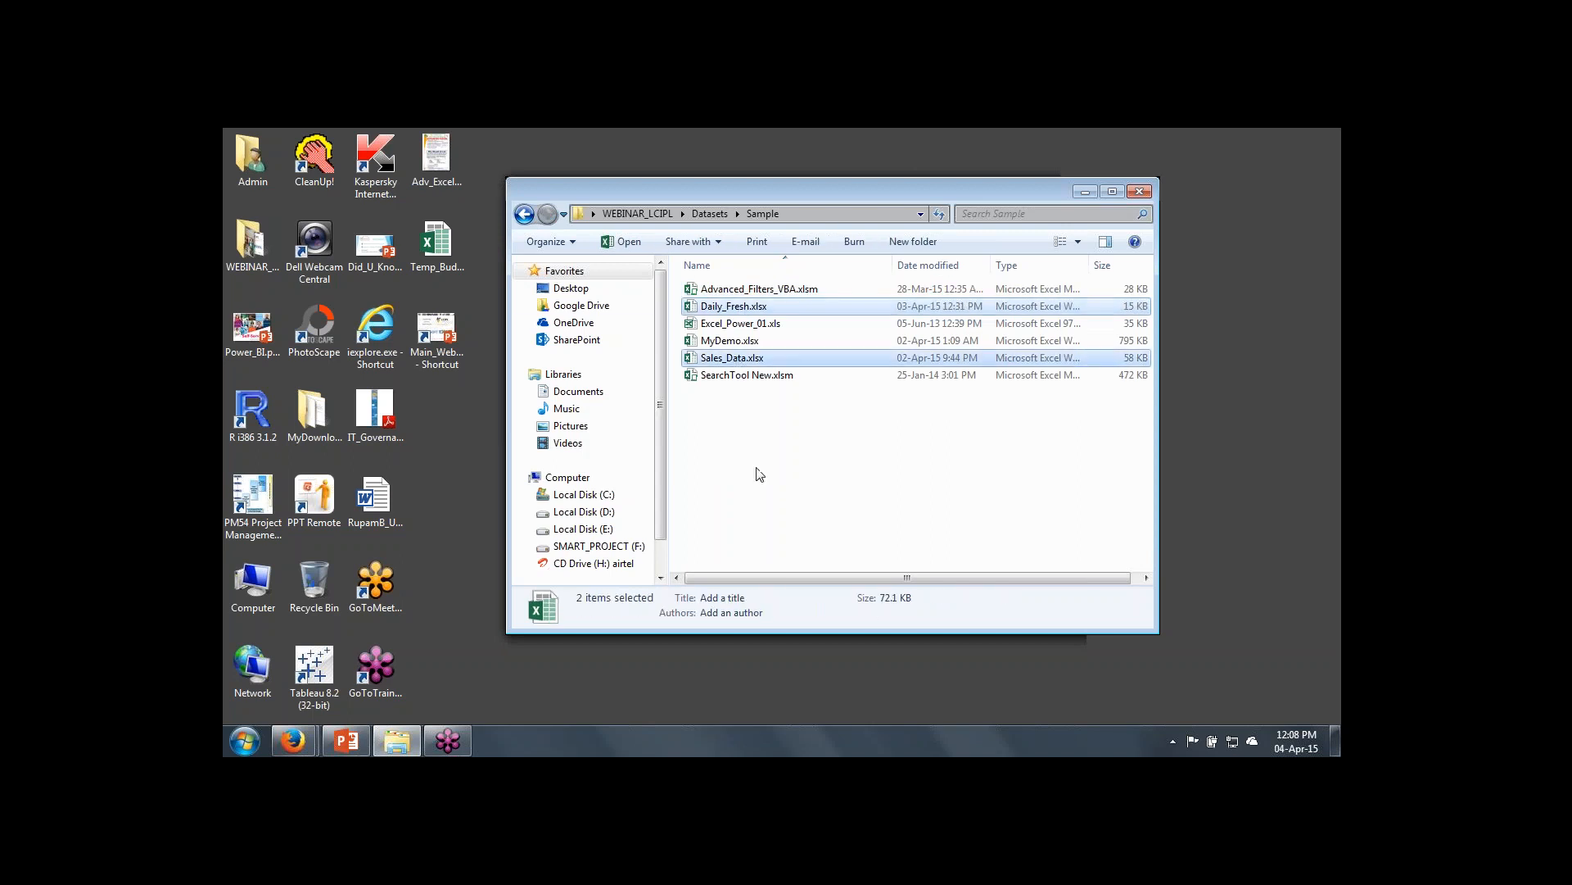
click(524, 214)
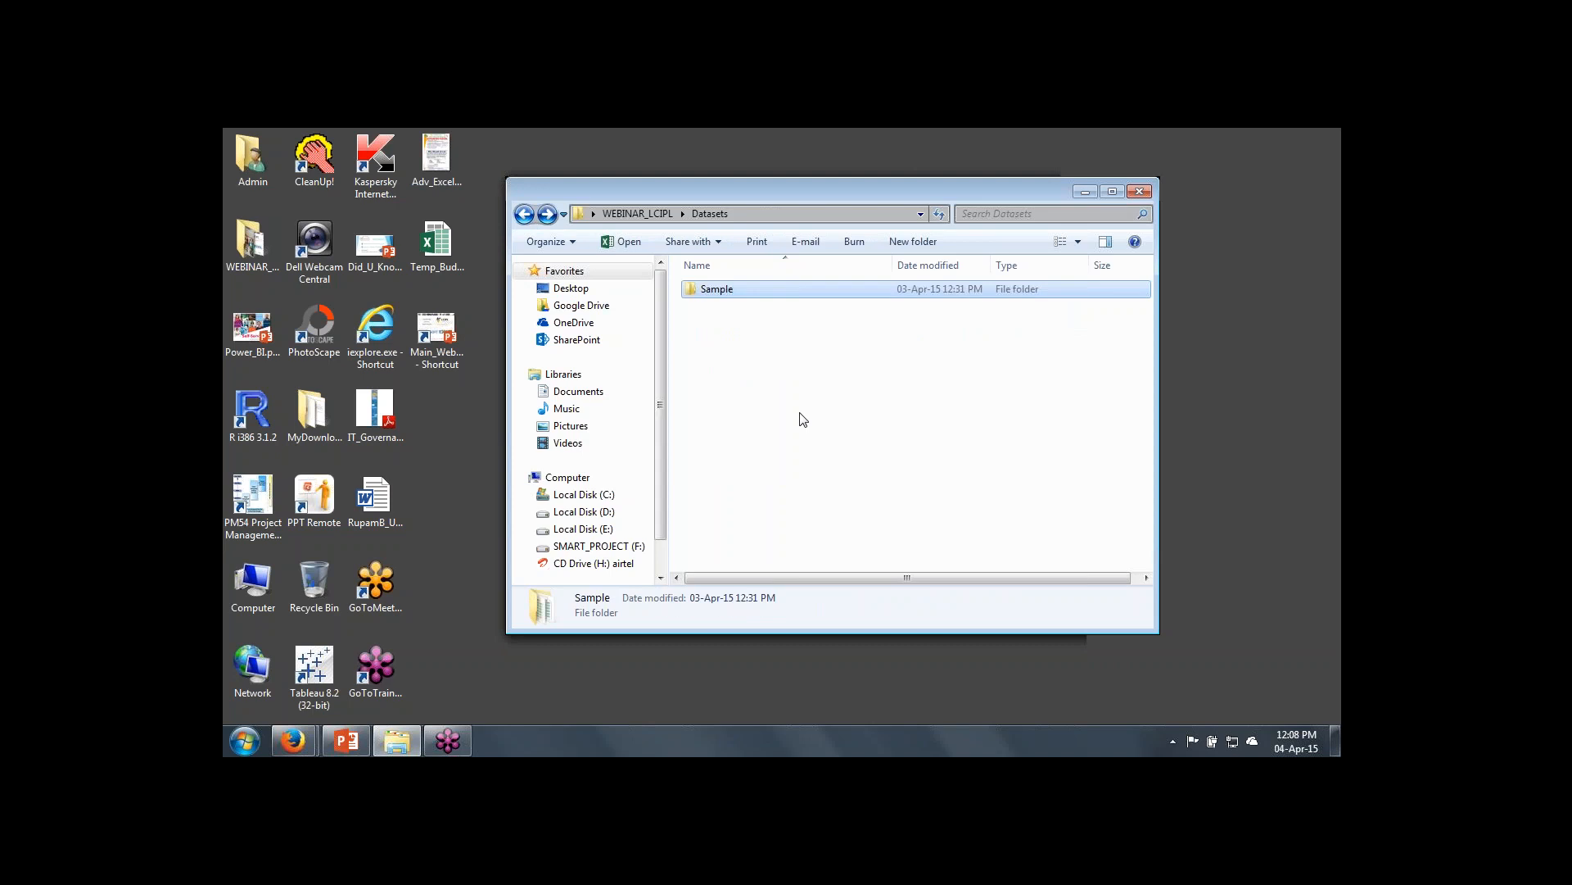
key(ctrl+v)
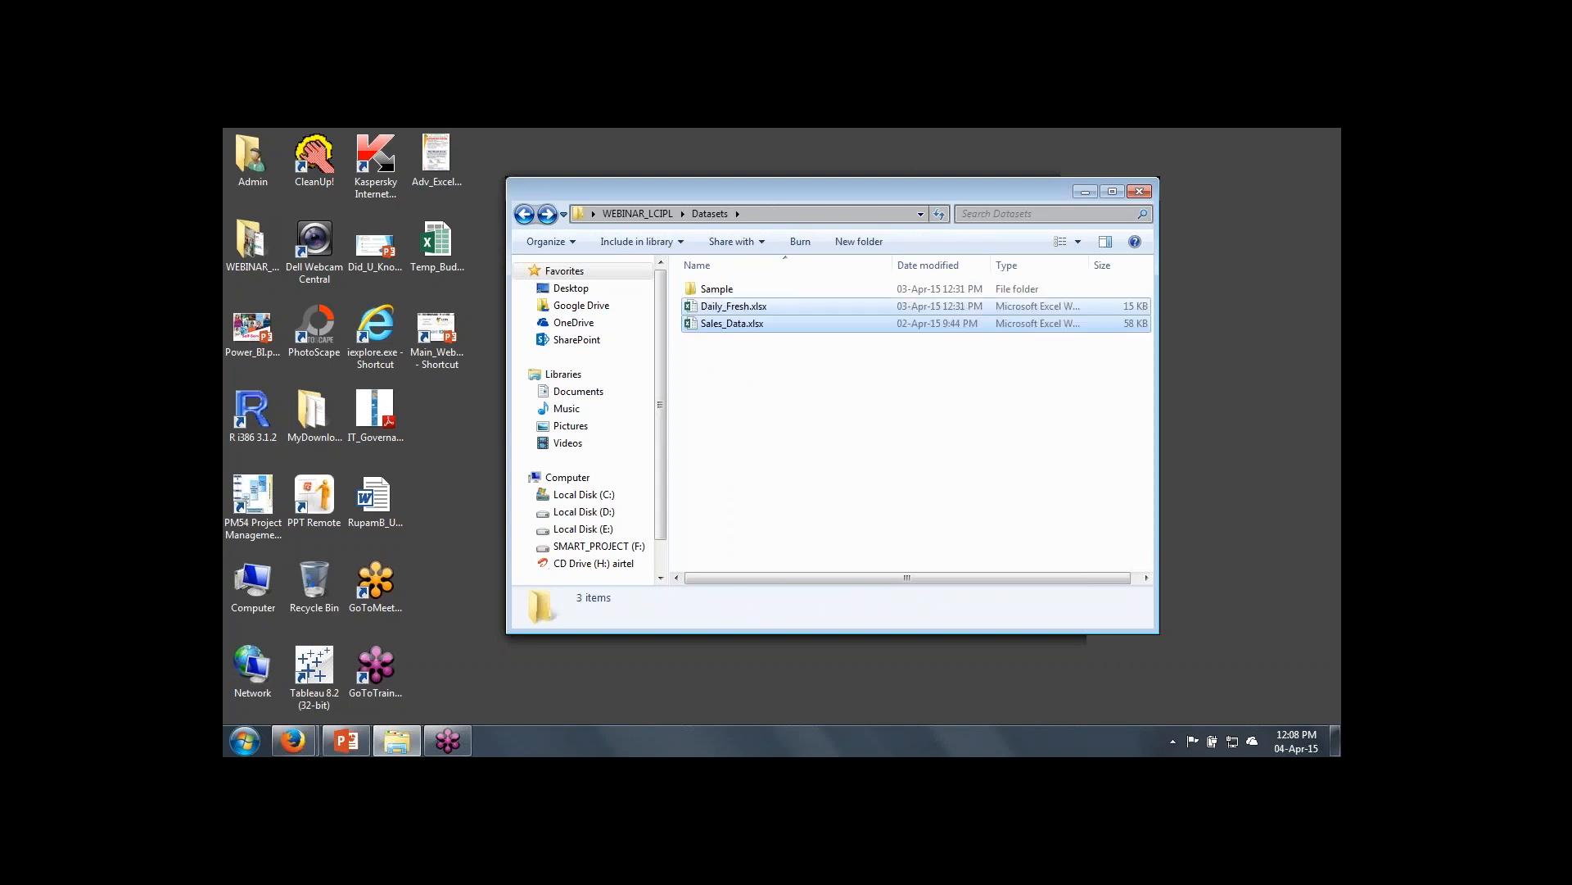
Step: Open the Sales_Data.xlsx workbook from the Datasets folder in Excel
click(750, 365)
click(736, 325)
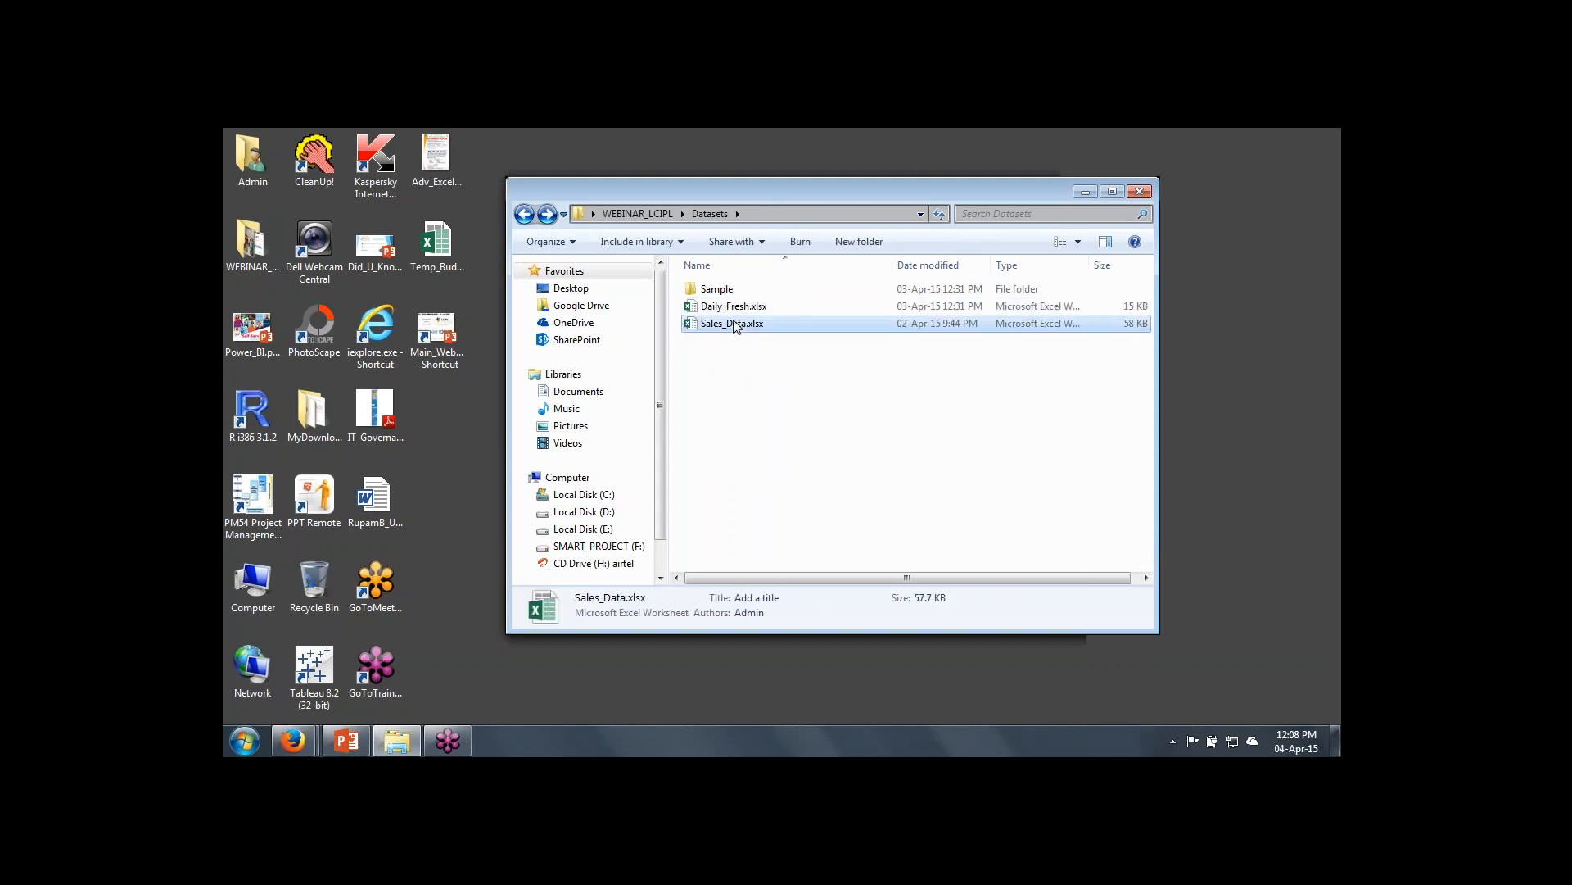
double_click(736, 325)
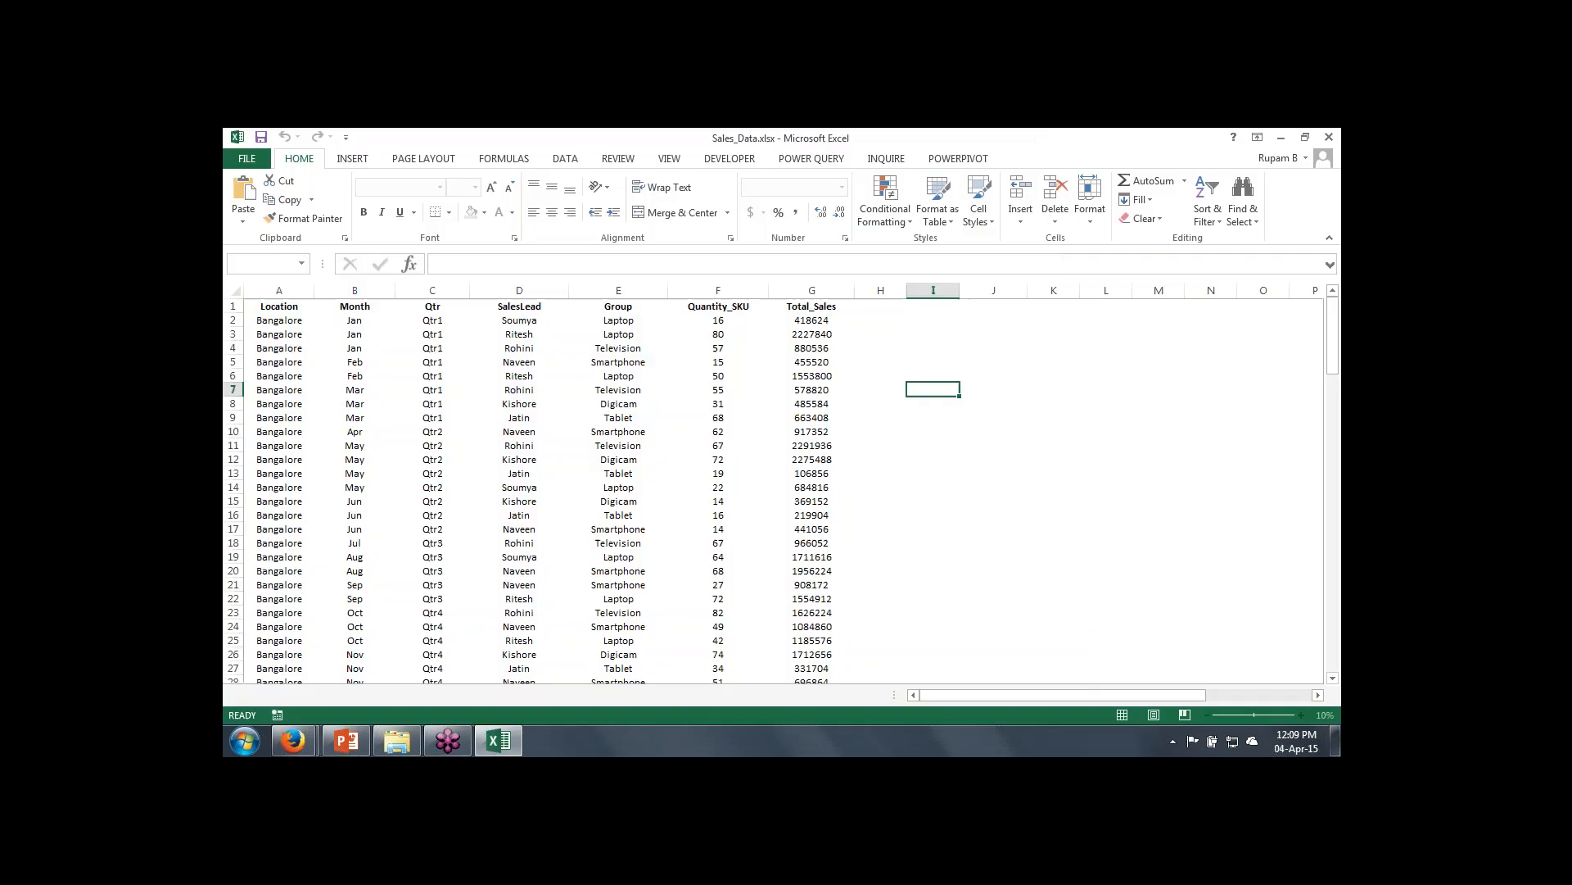
Step: Examine the sales records on the RawData sheet, including the Location, Month, Group and Total_Sales columns
click(451, 407)
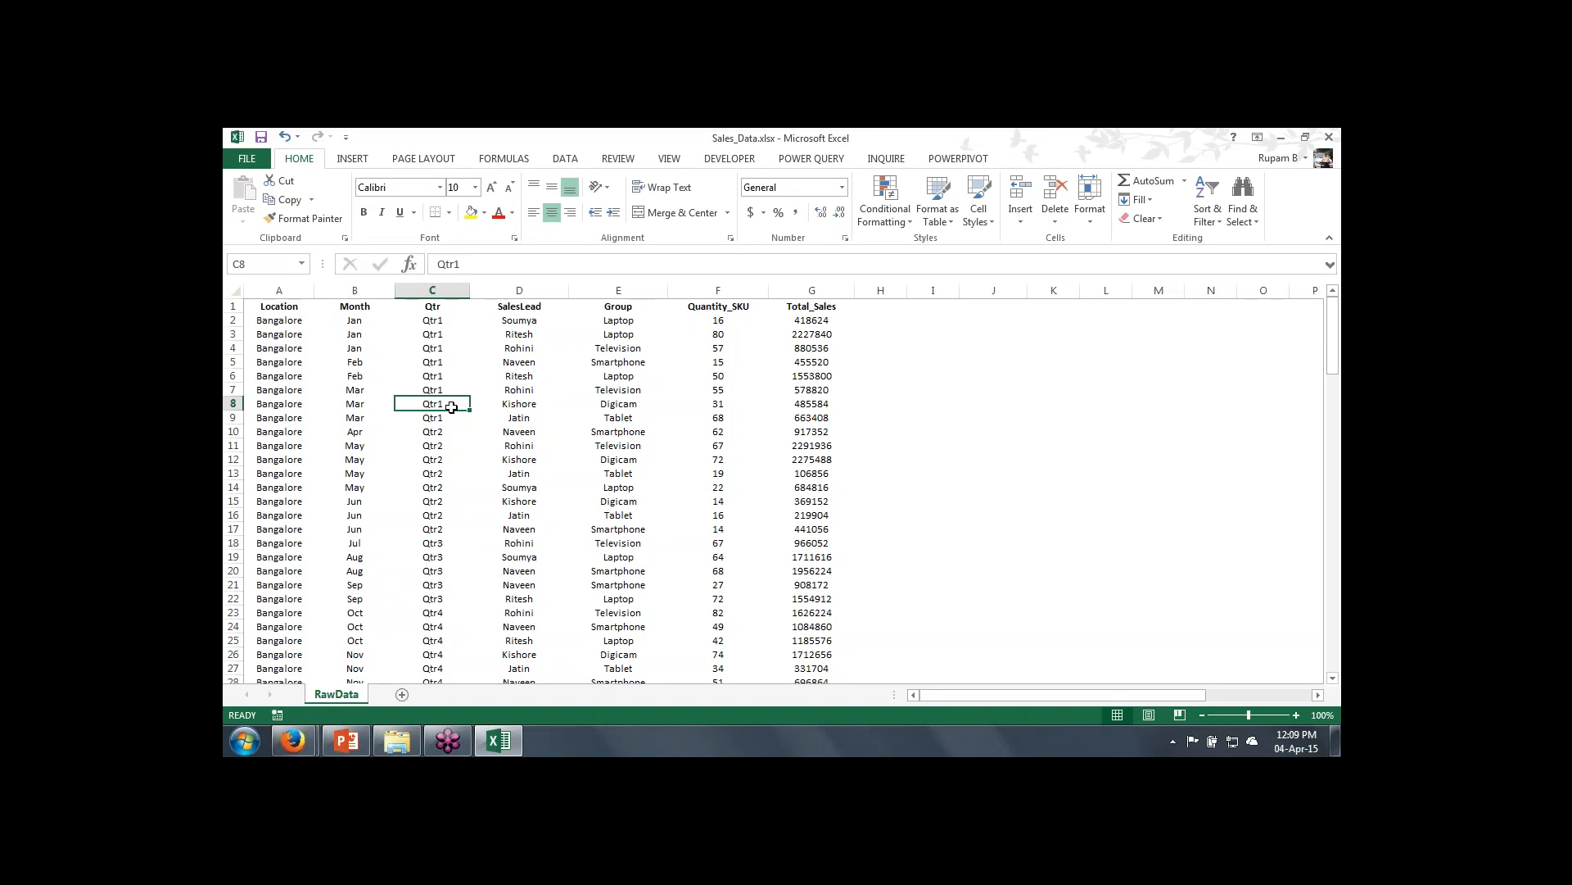
click(276, 433)
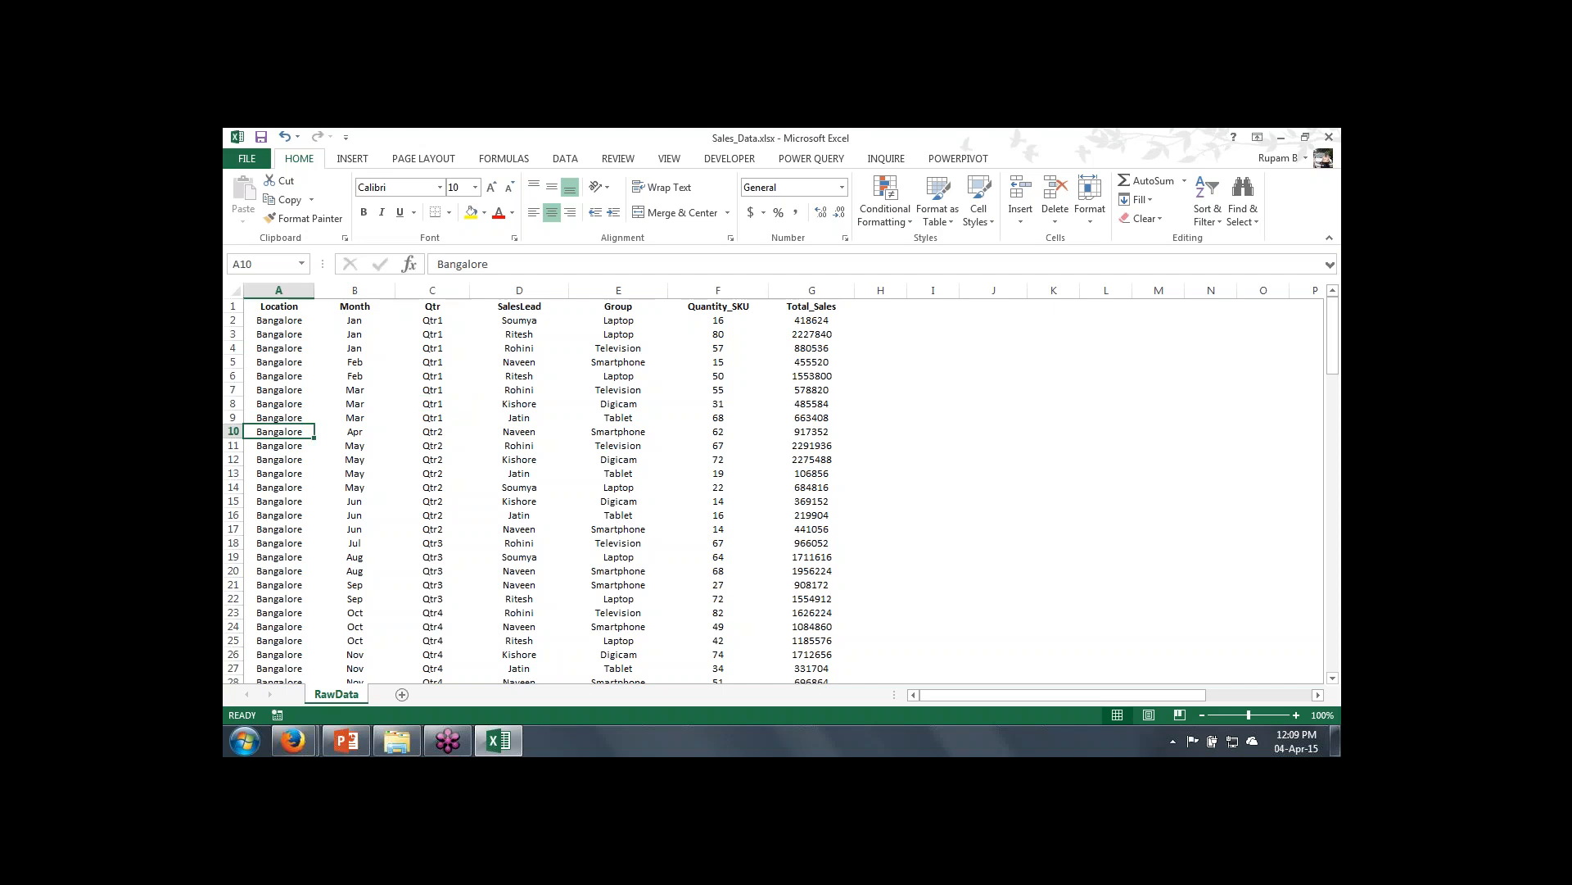
key(Page_Down)
key(Page_Down)
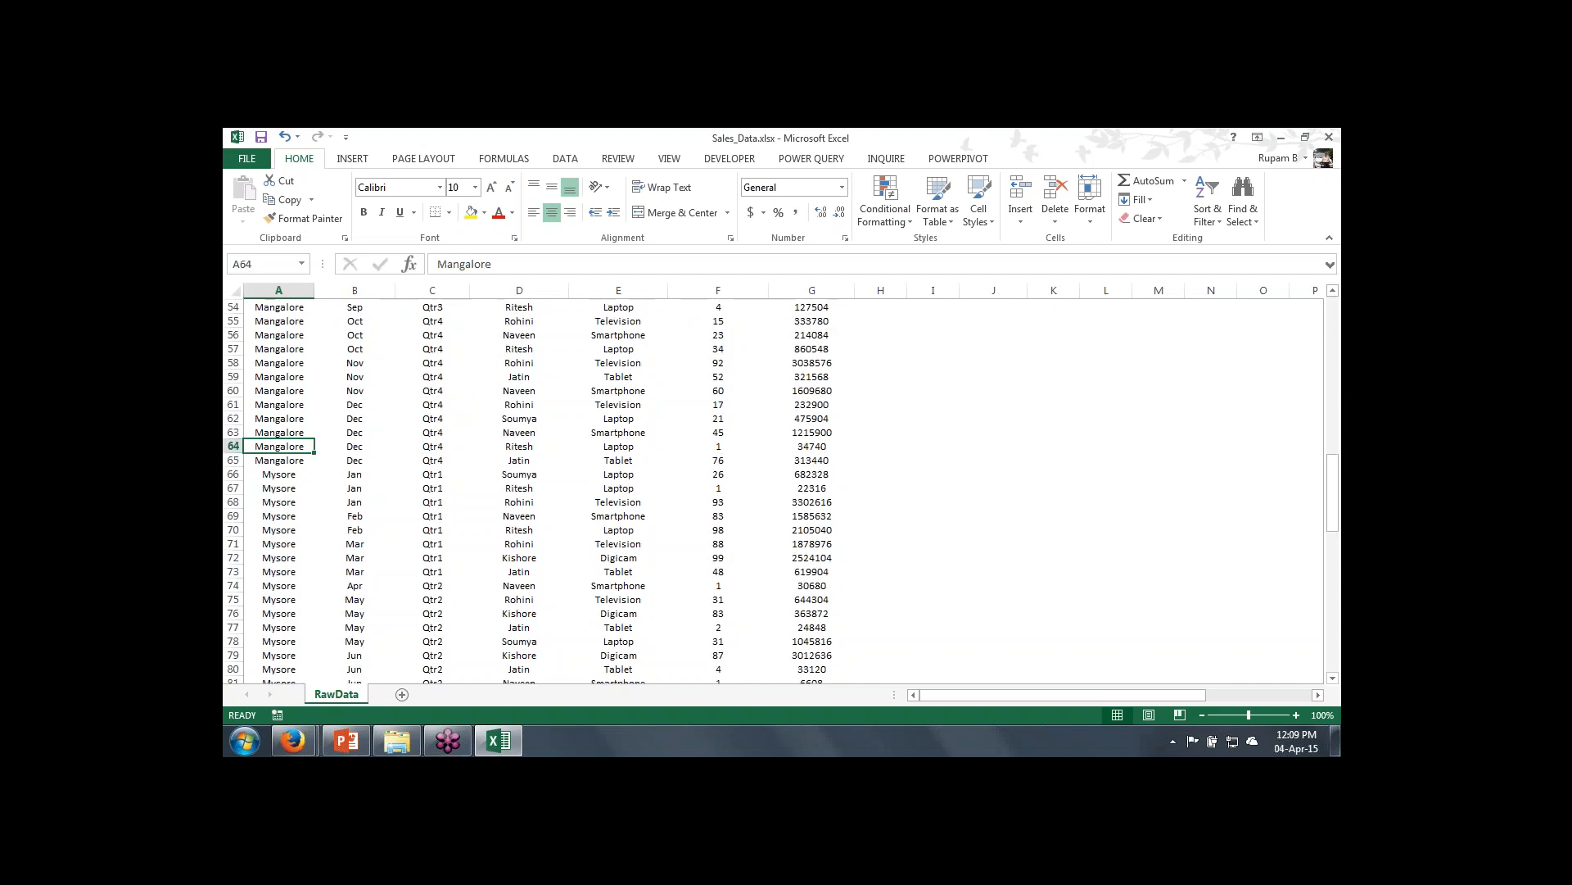
key(Page_Up)
key(Page_Up)
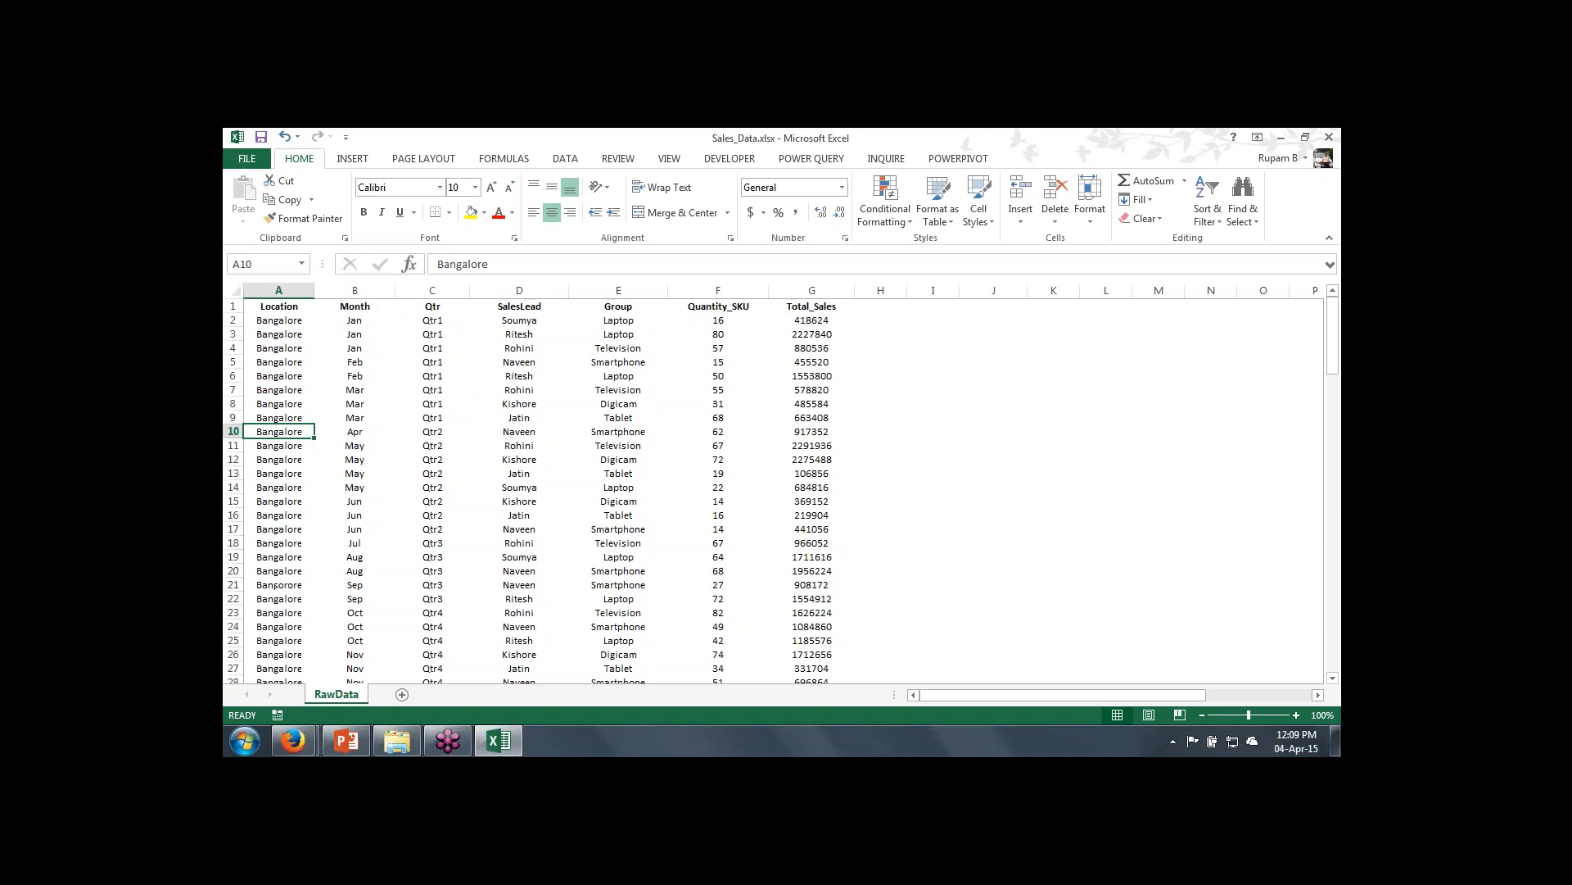
click(362, 320)
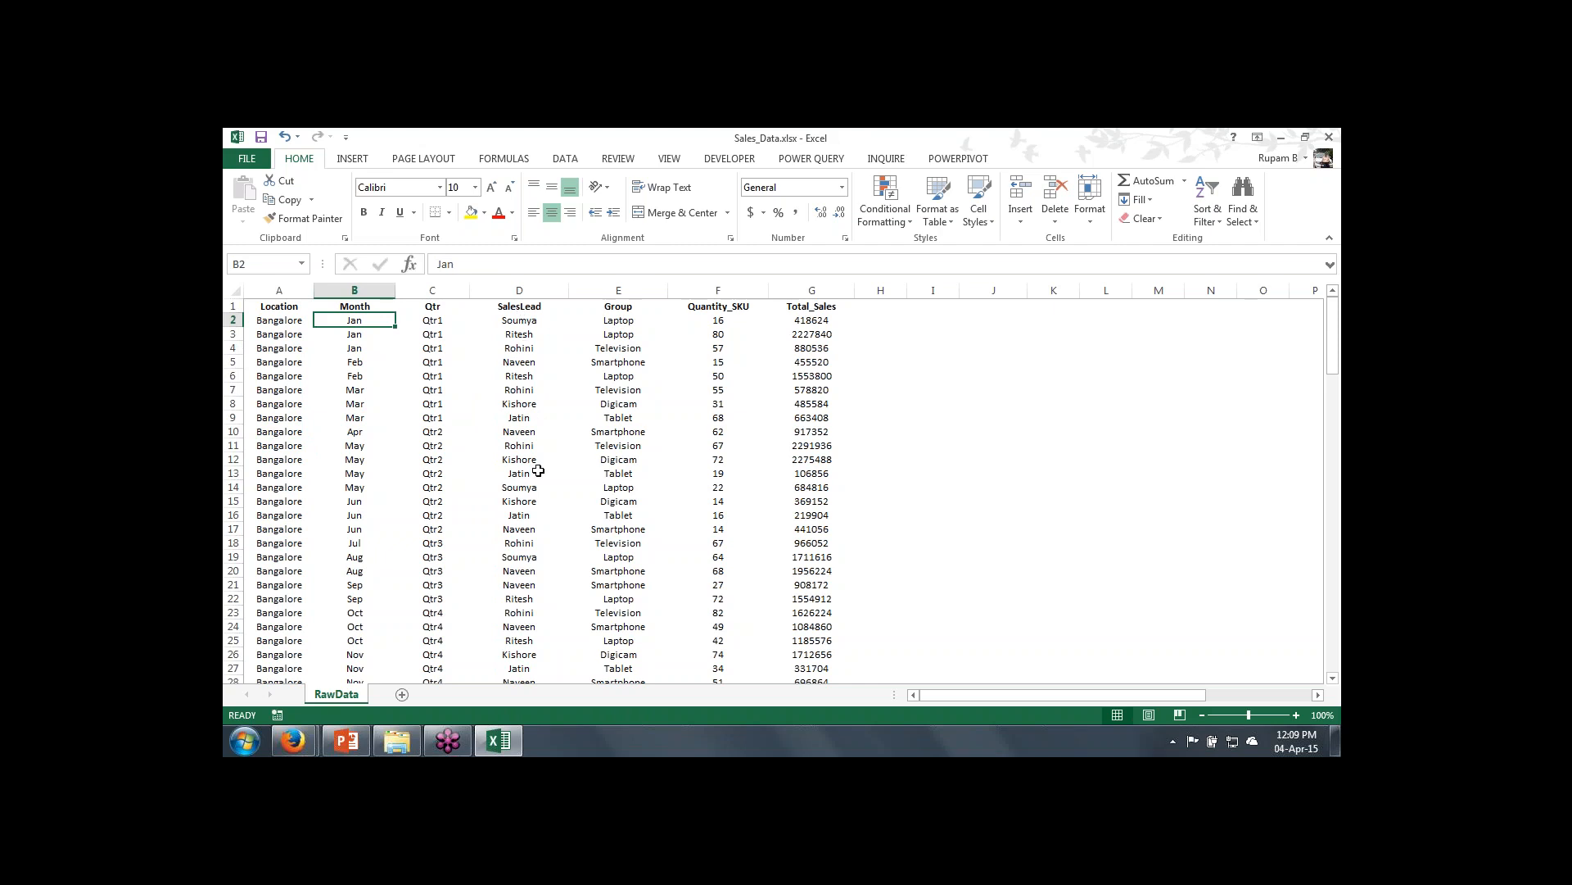
click(611, 321)
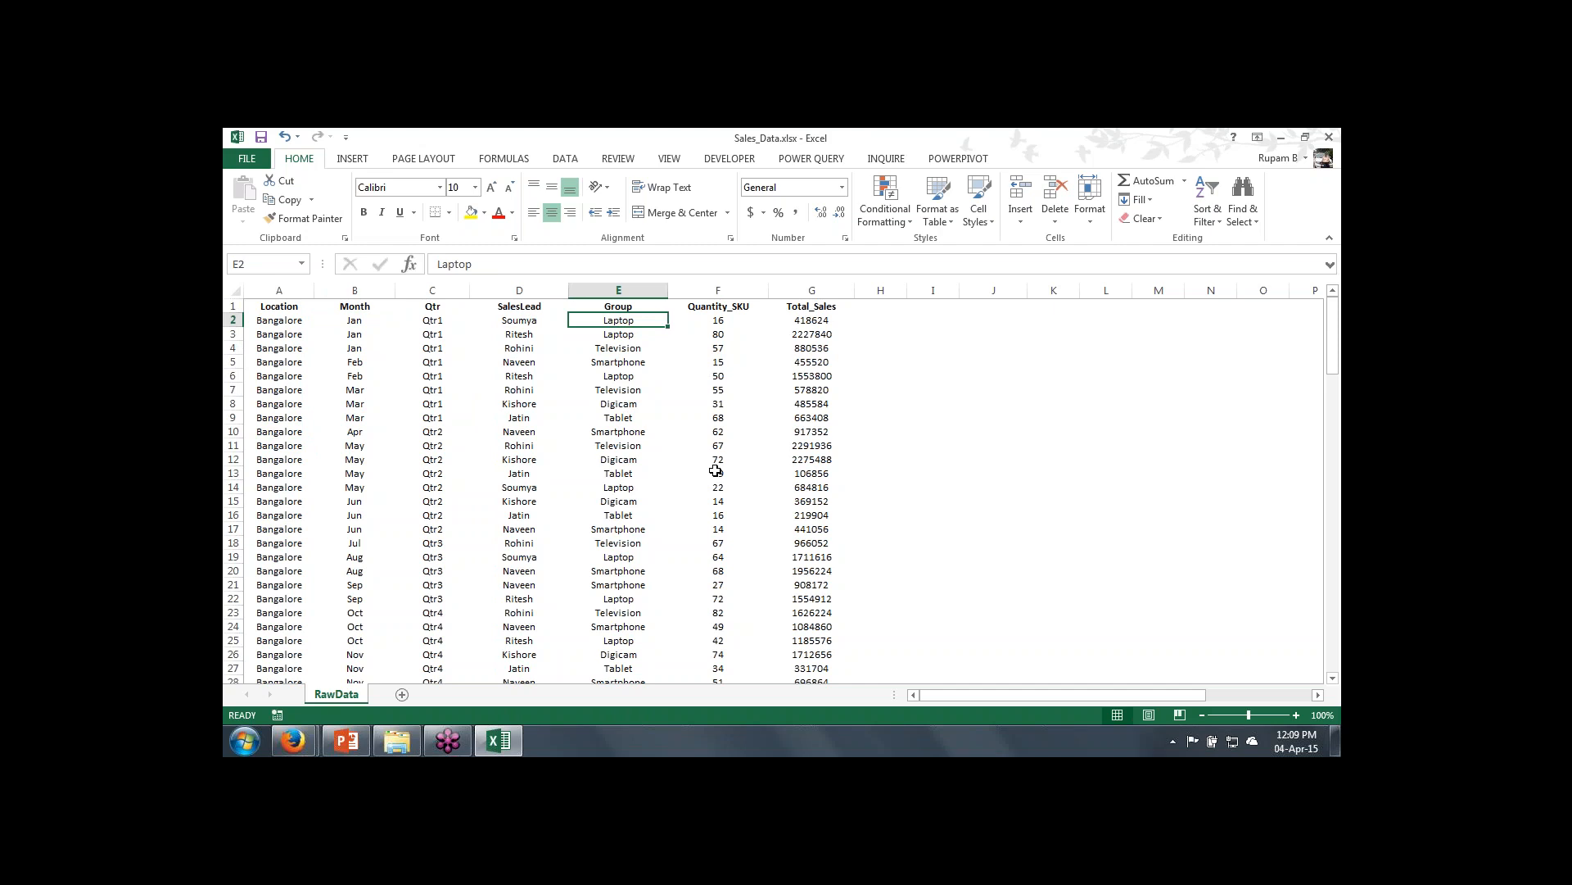
click(807, 319)
drag(807, 320, 810, 418)
click(572, 385)
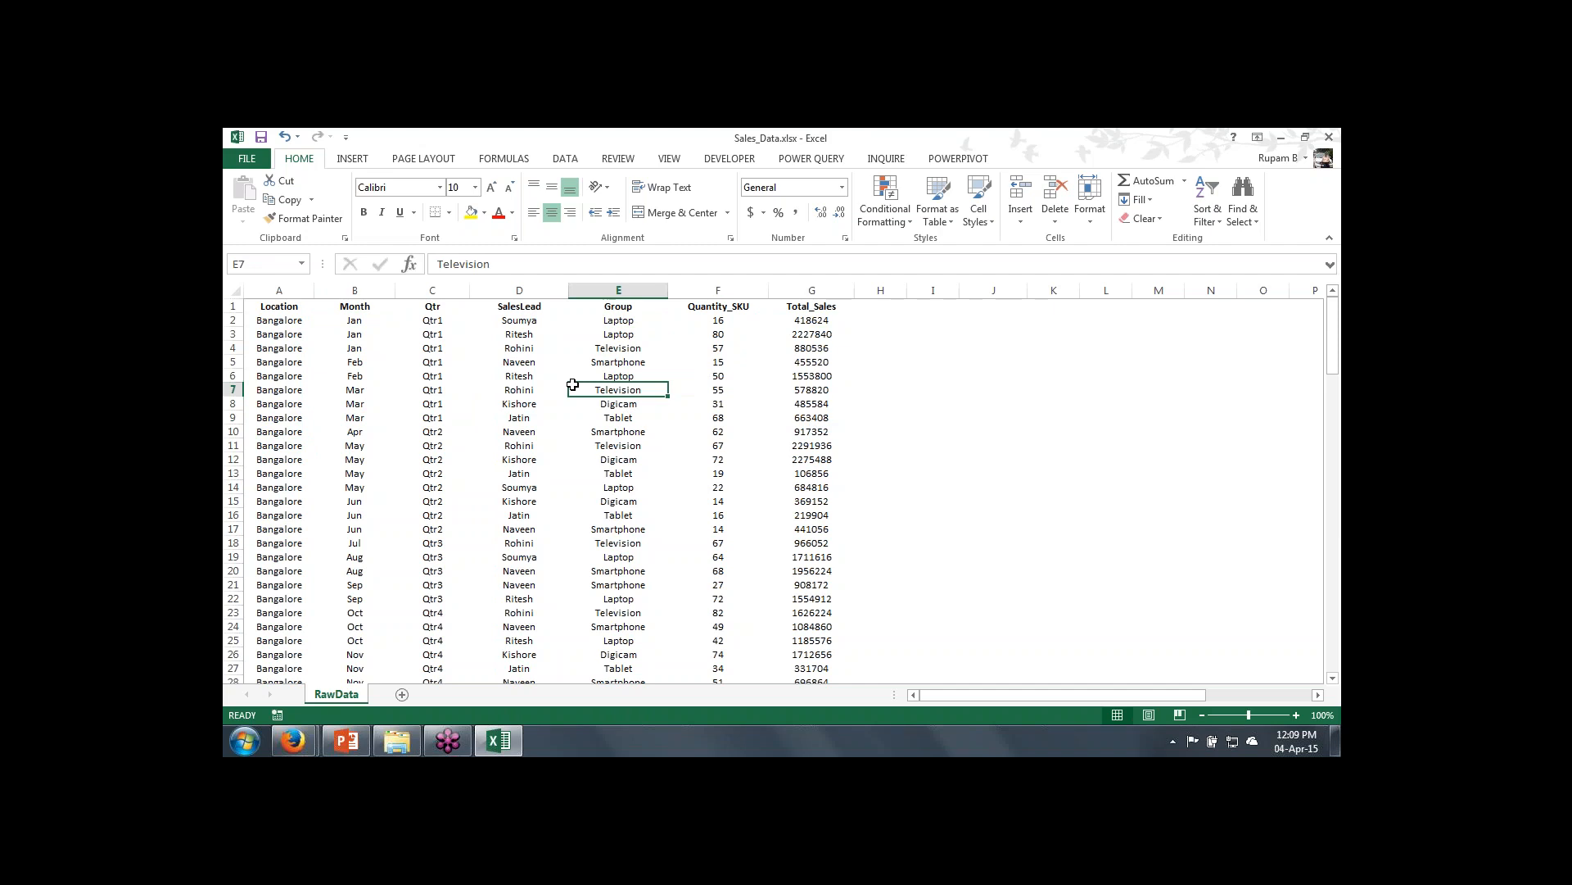
Step: Start a new conditional formatting rule for cell E2 that formats only cells whose value is equal to "laptop"
click(623, 319)
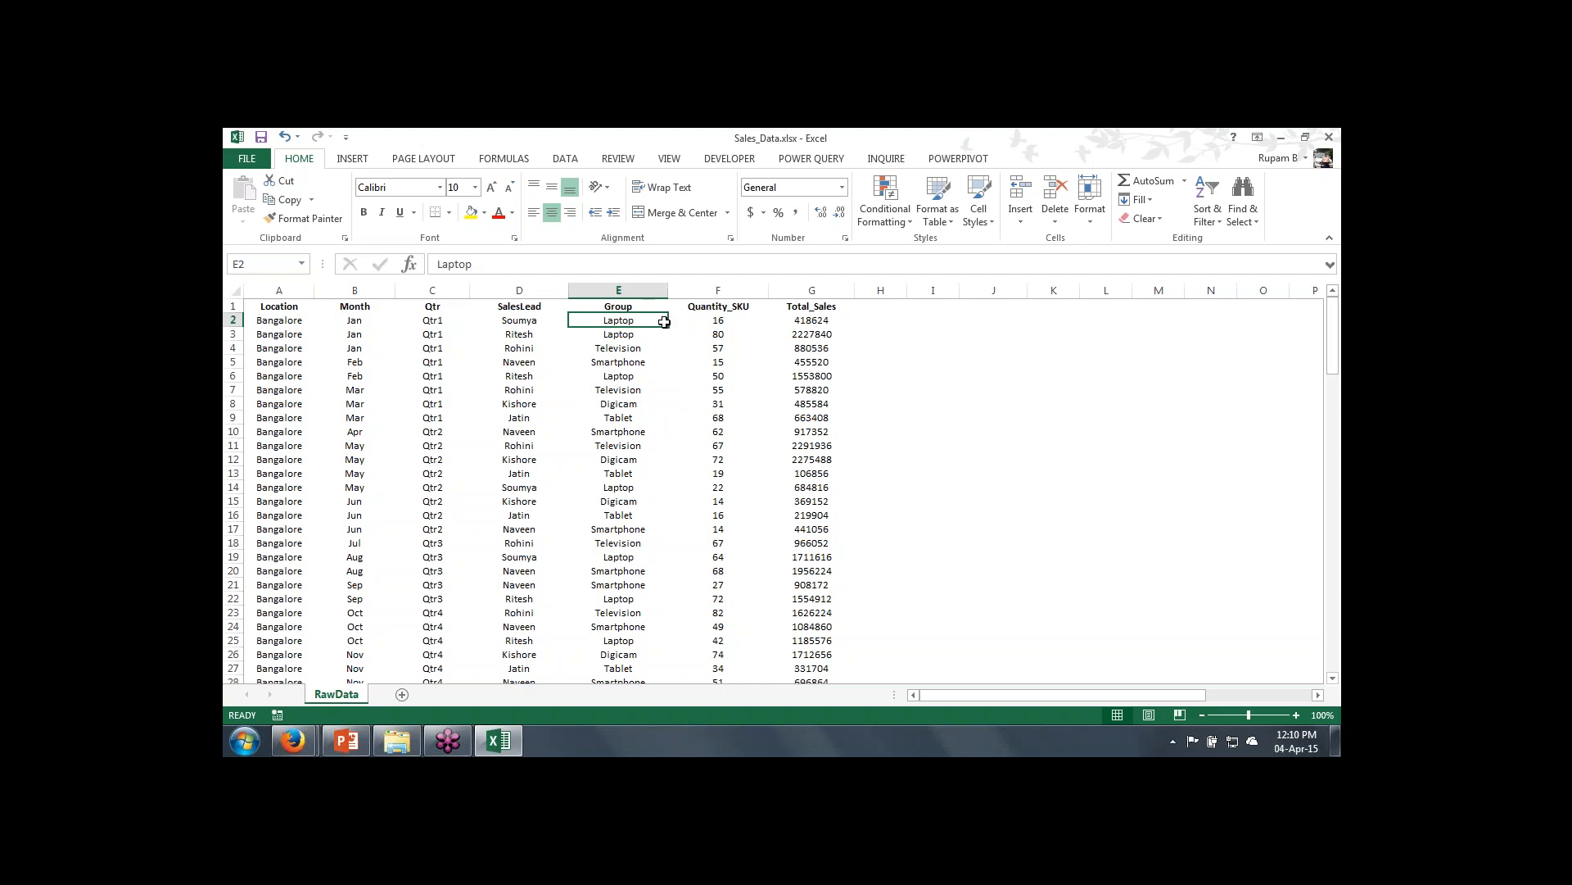
click(891, 226)
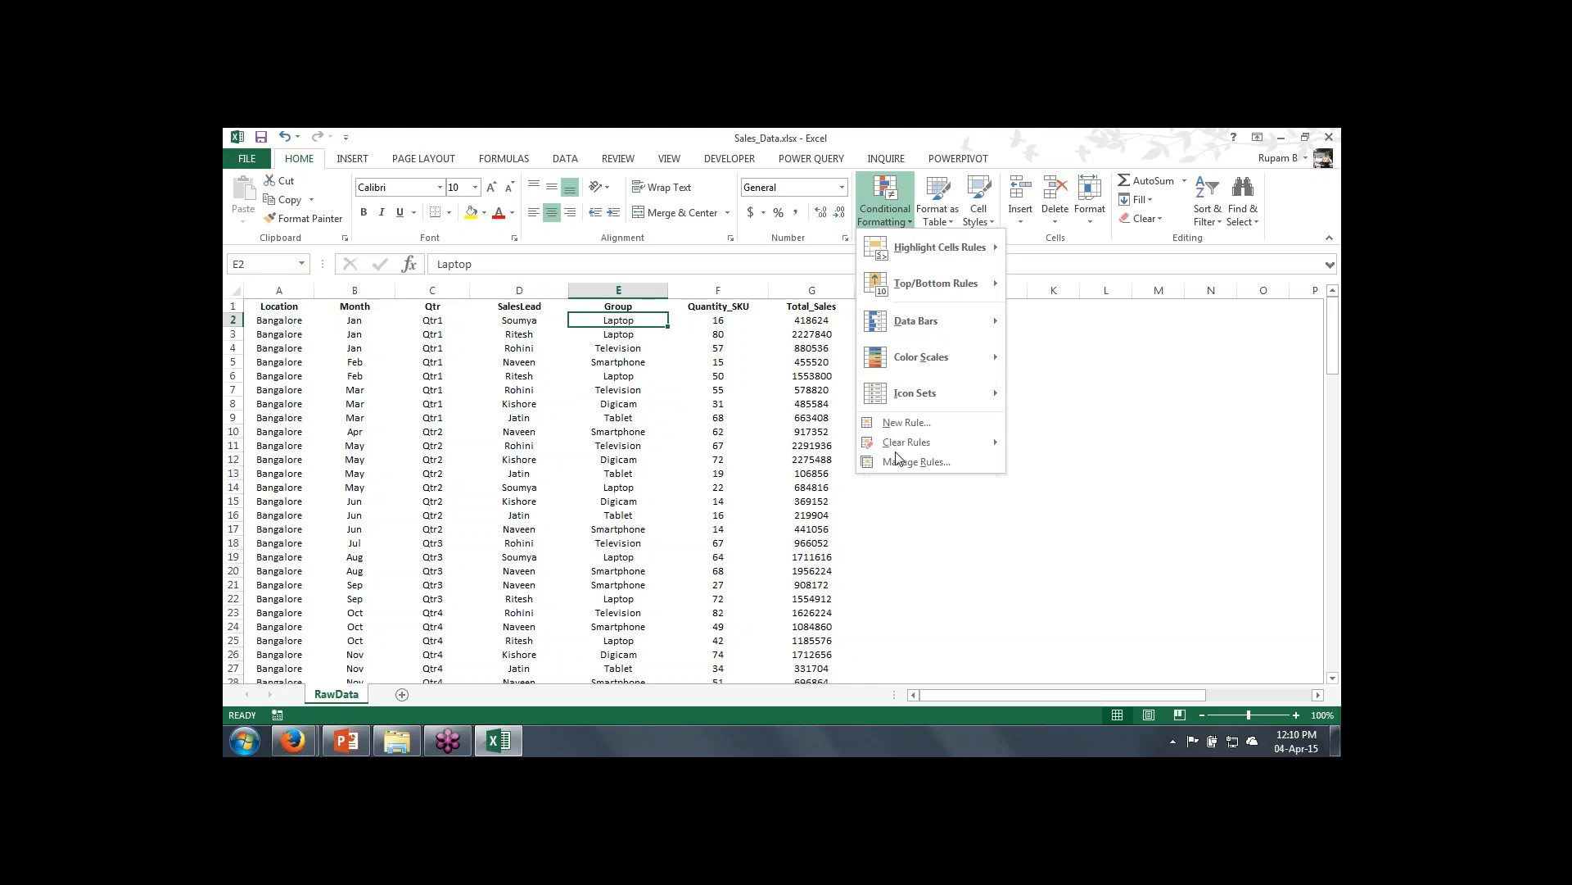
click(907, 423)
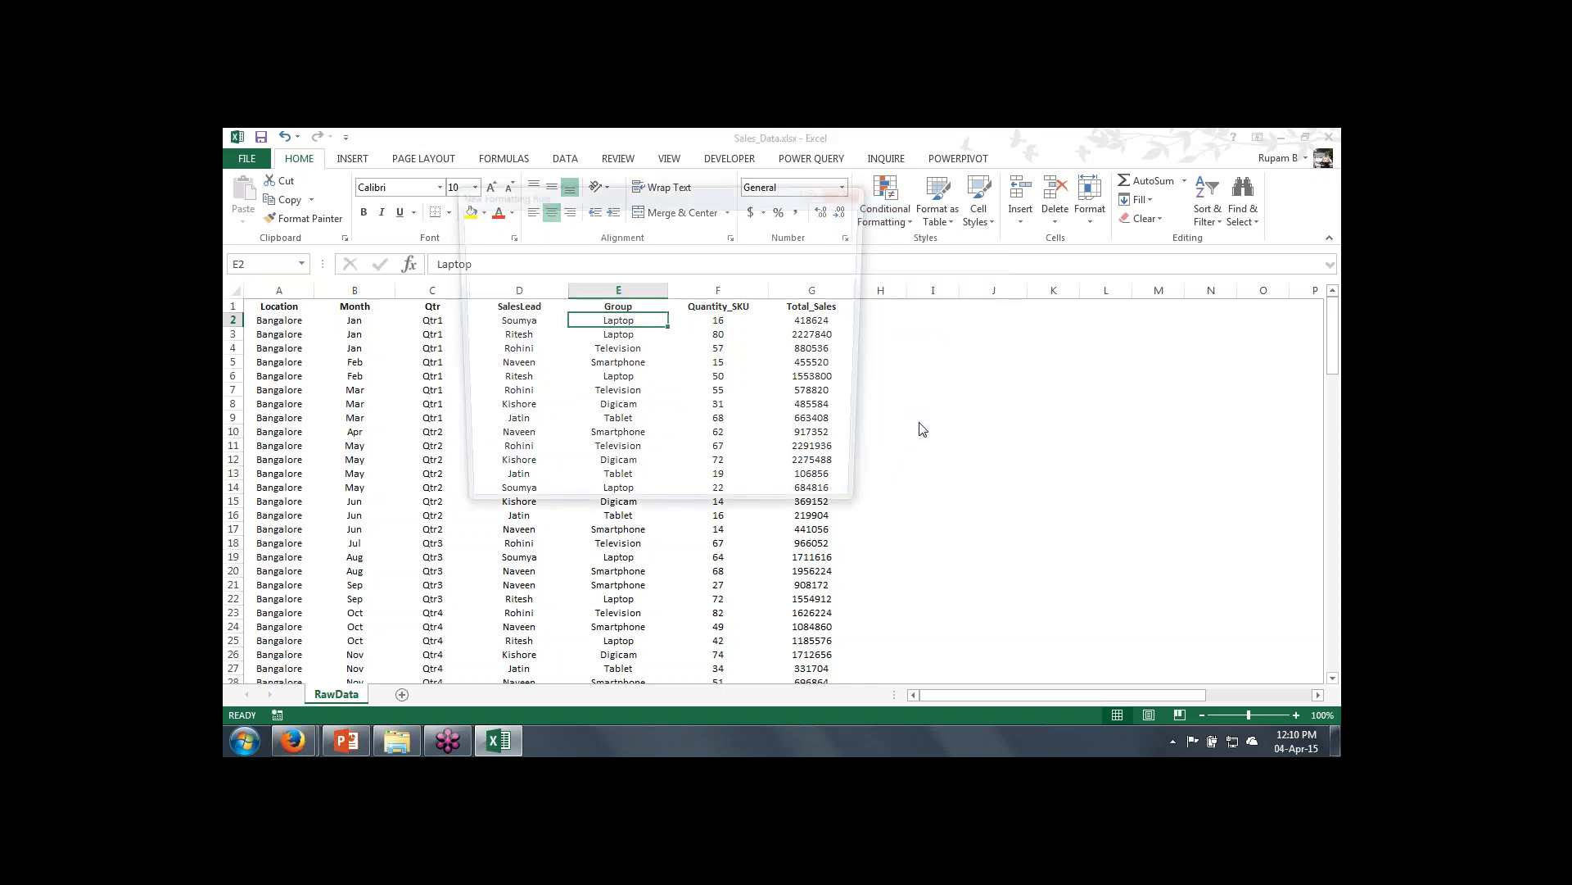
click(528, 254)
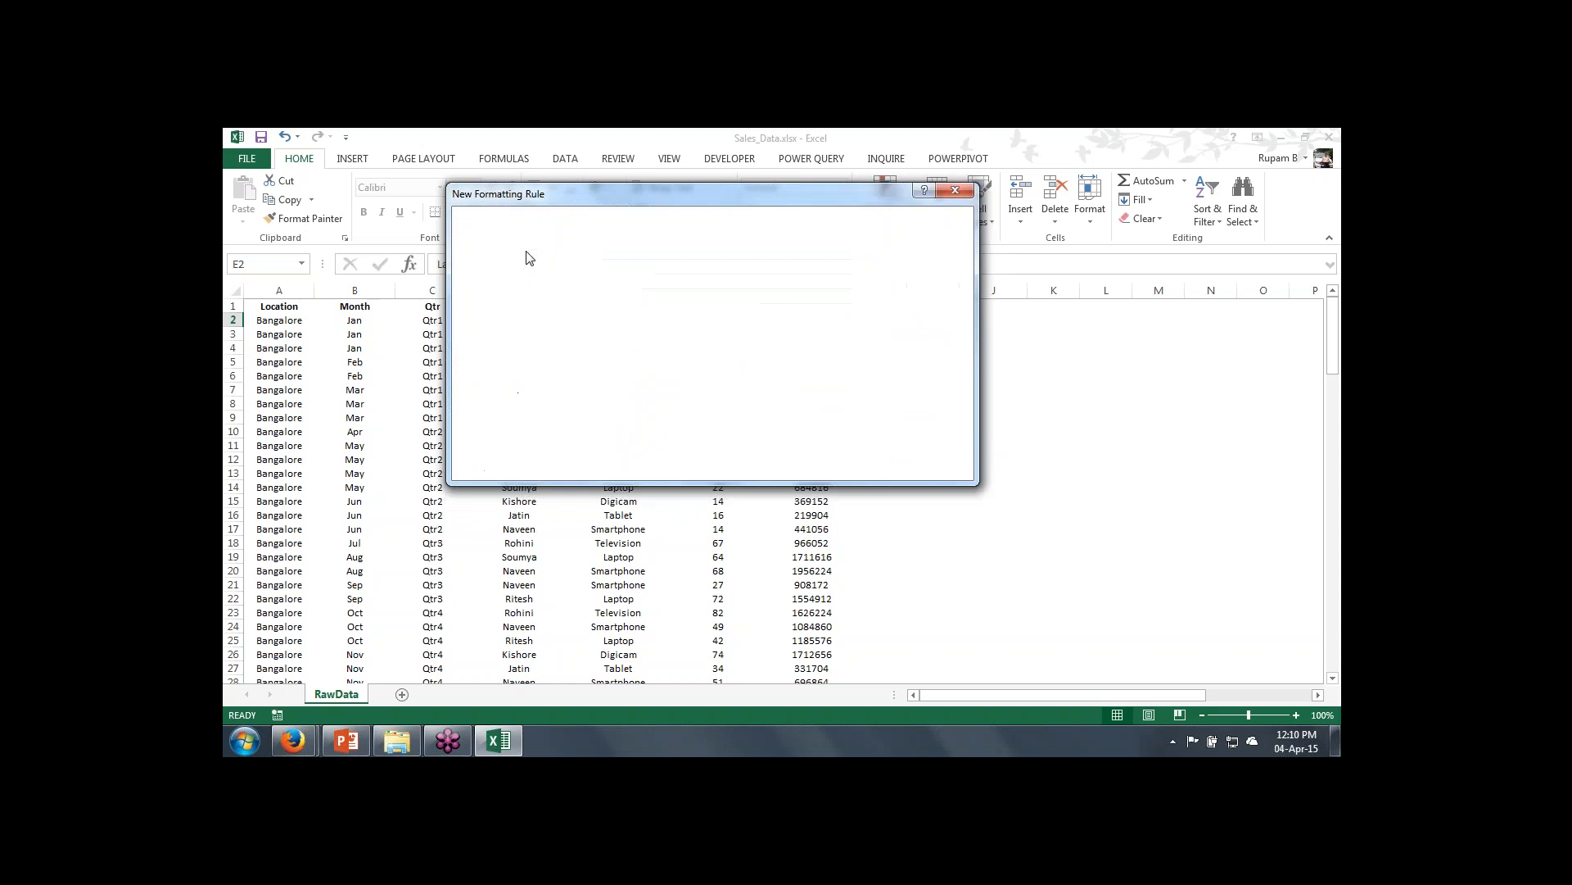
click(680, 380)
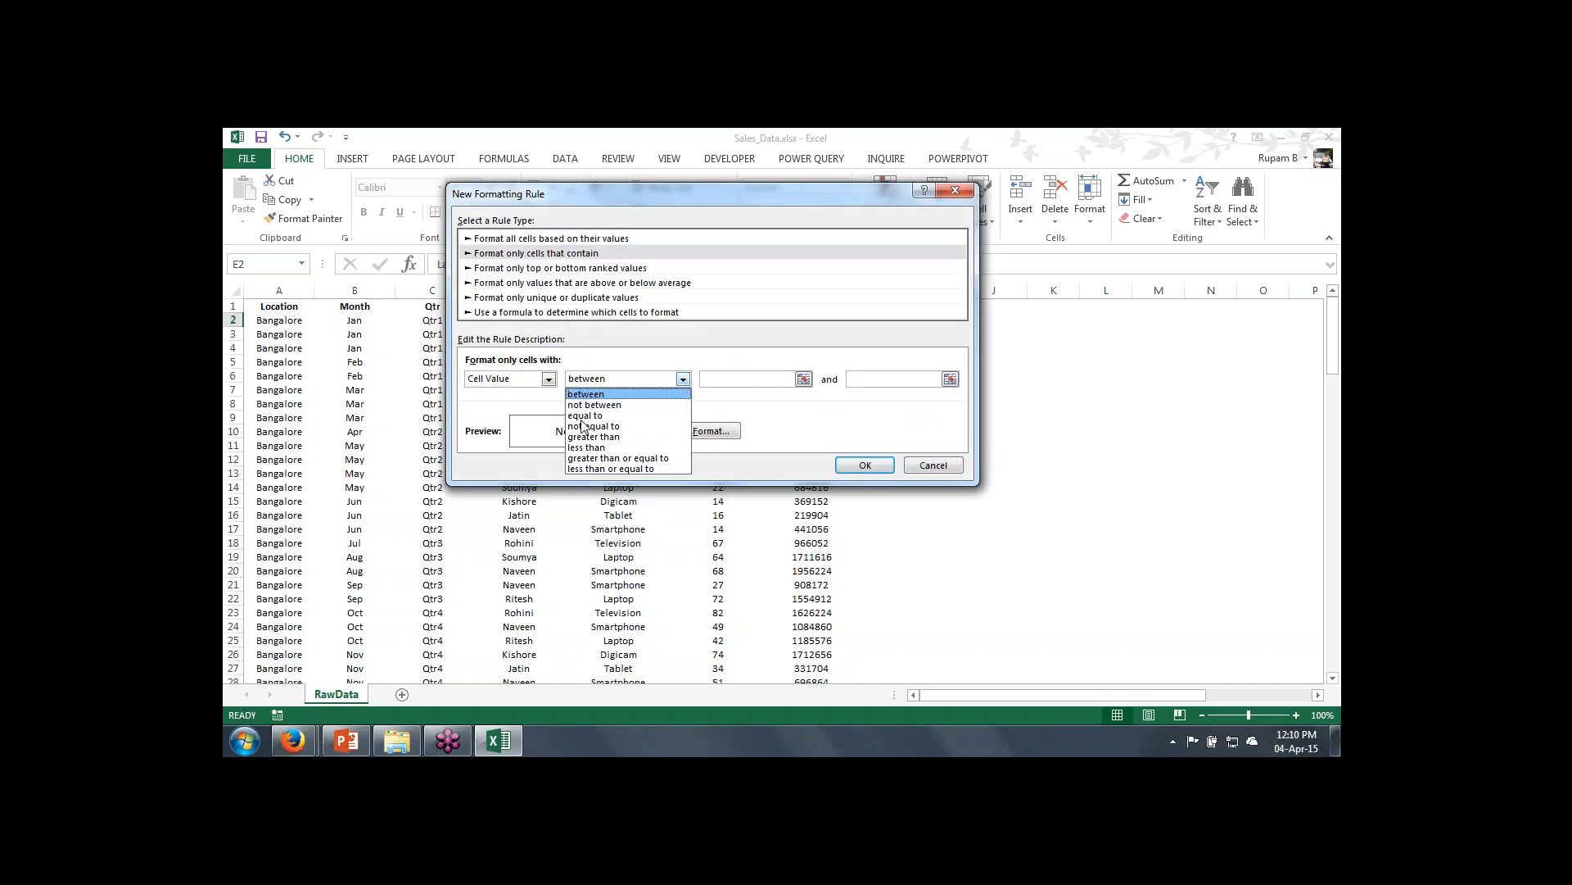
click(583, 417)
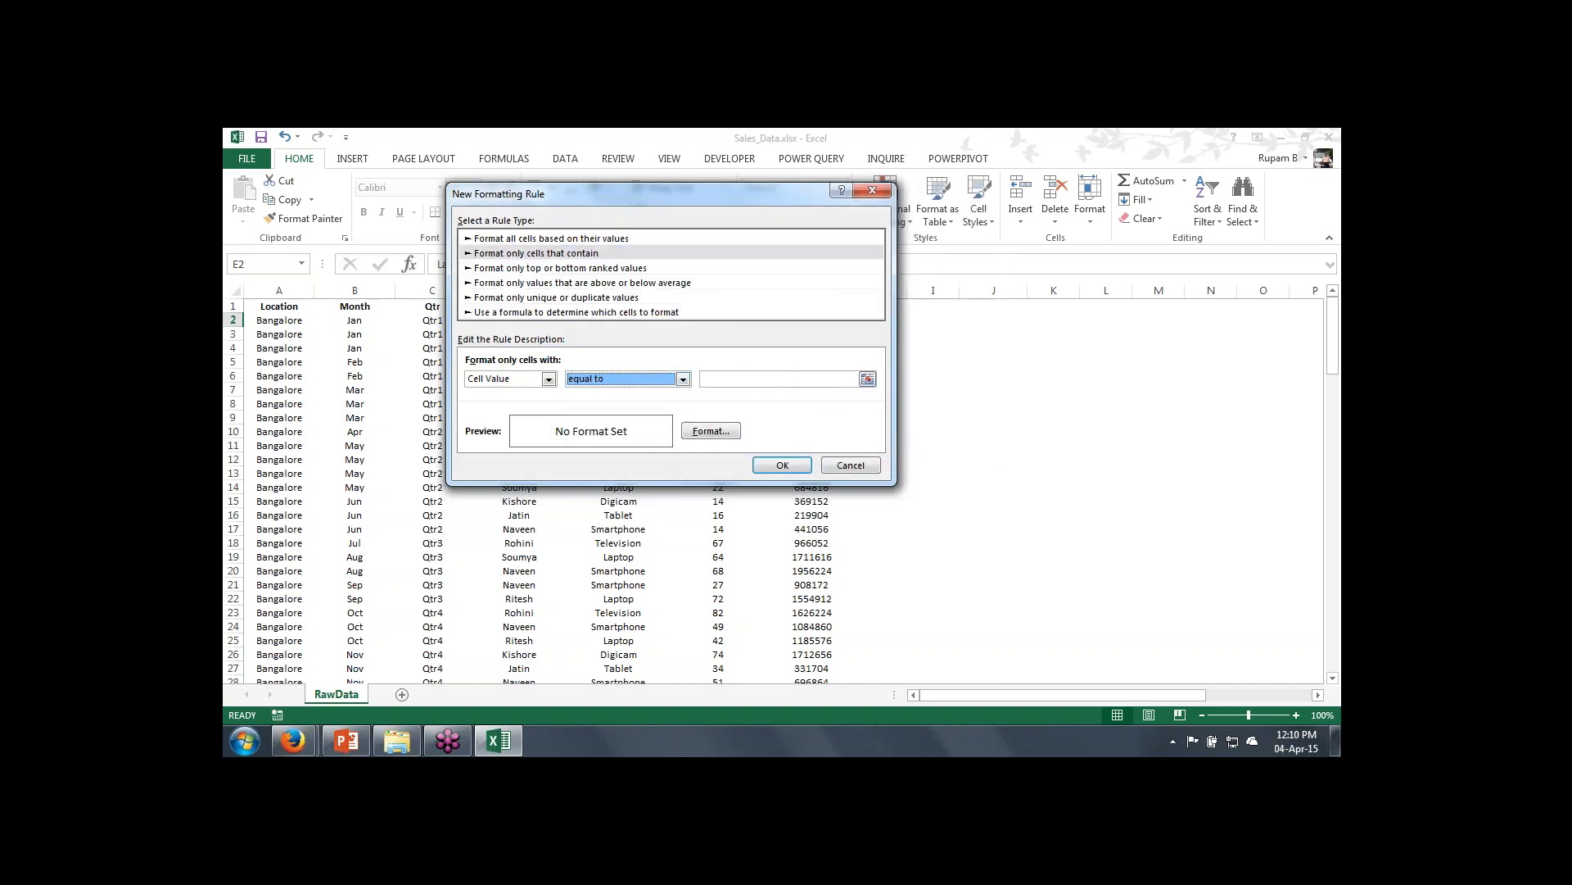
click(762, 379)
text(laptop)
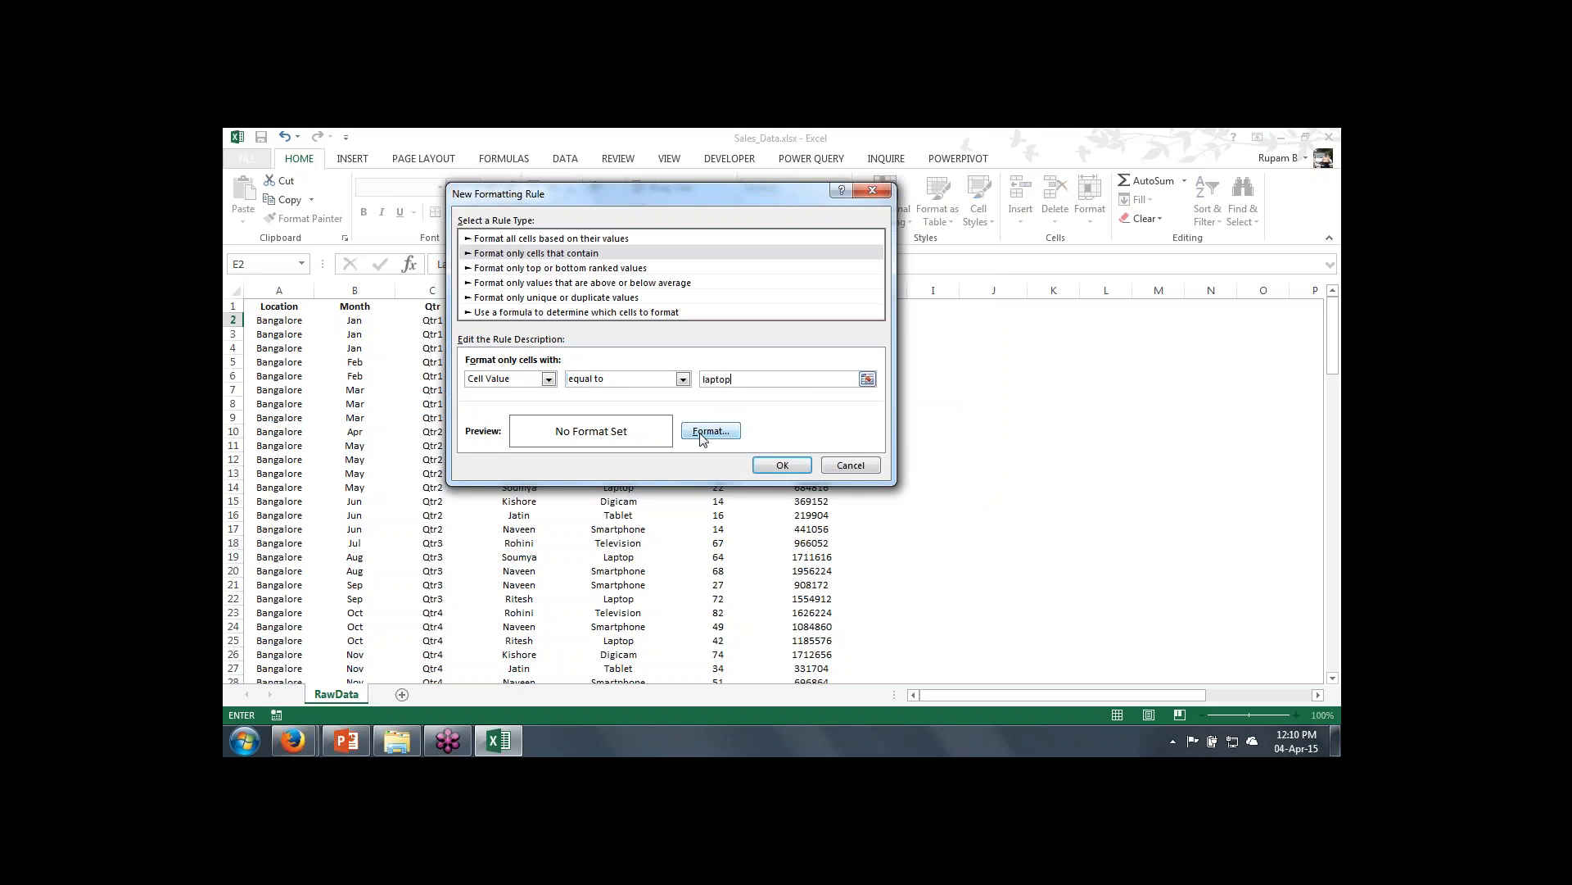
Step: Give the laptop rule an orange background fill and apply it to cell E2
click(701, 434)
click(620, 172)
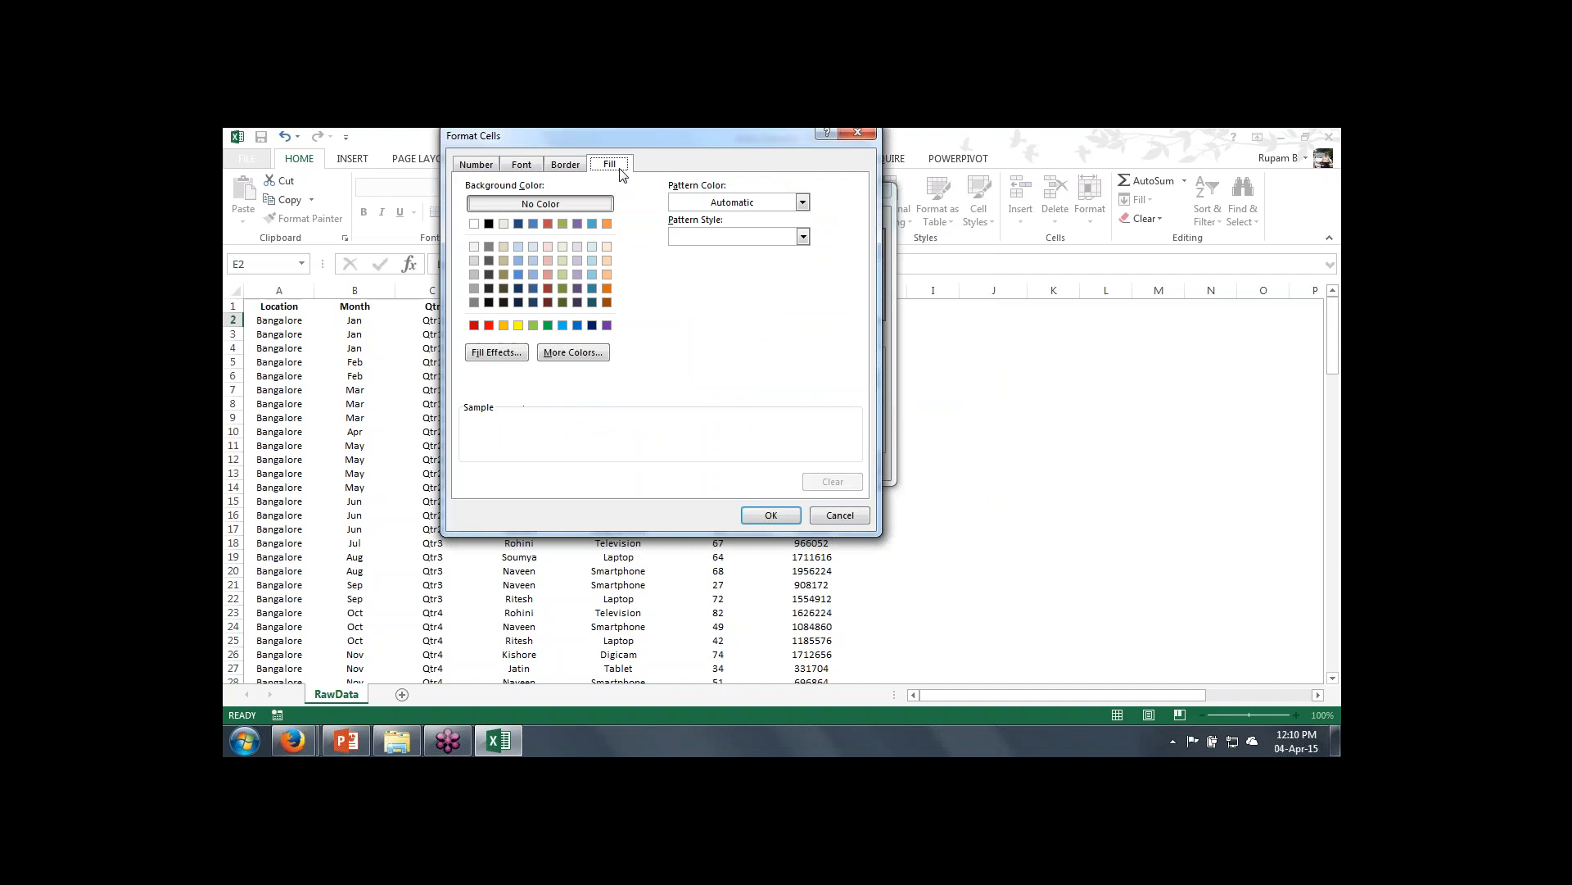
click(502, 325)
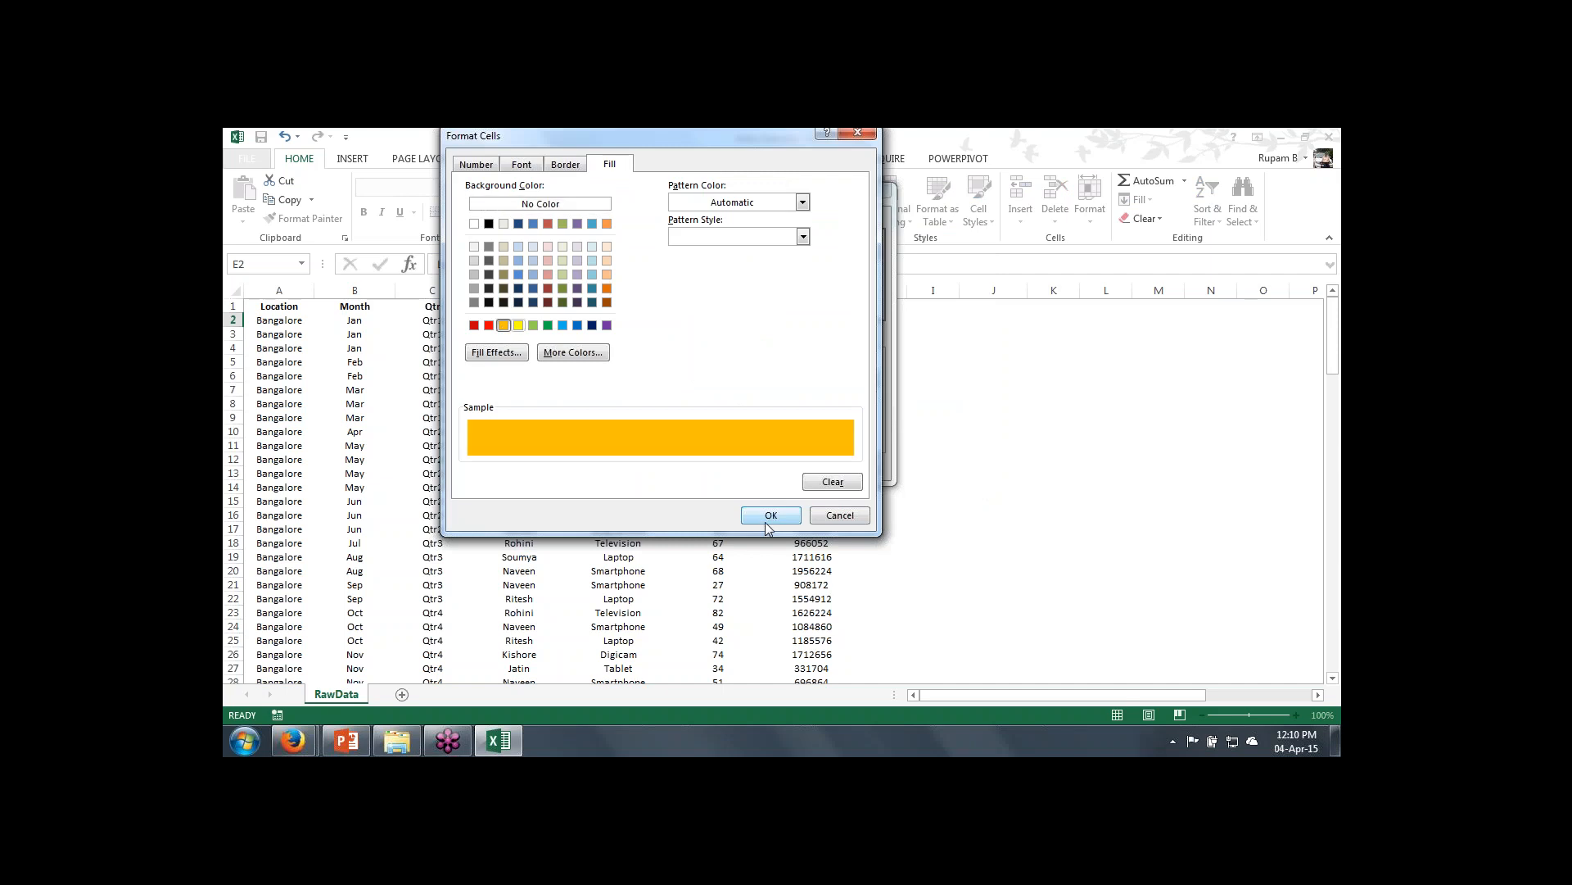
click(766, 518)
click(782, 467)
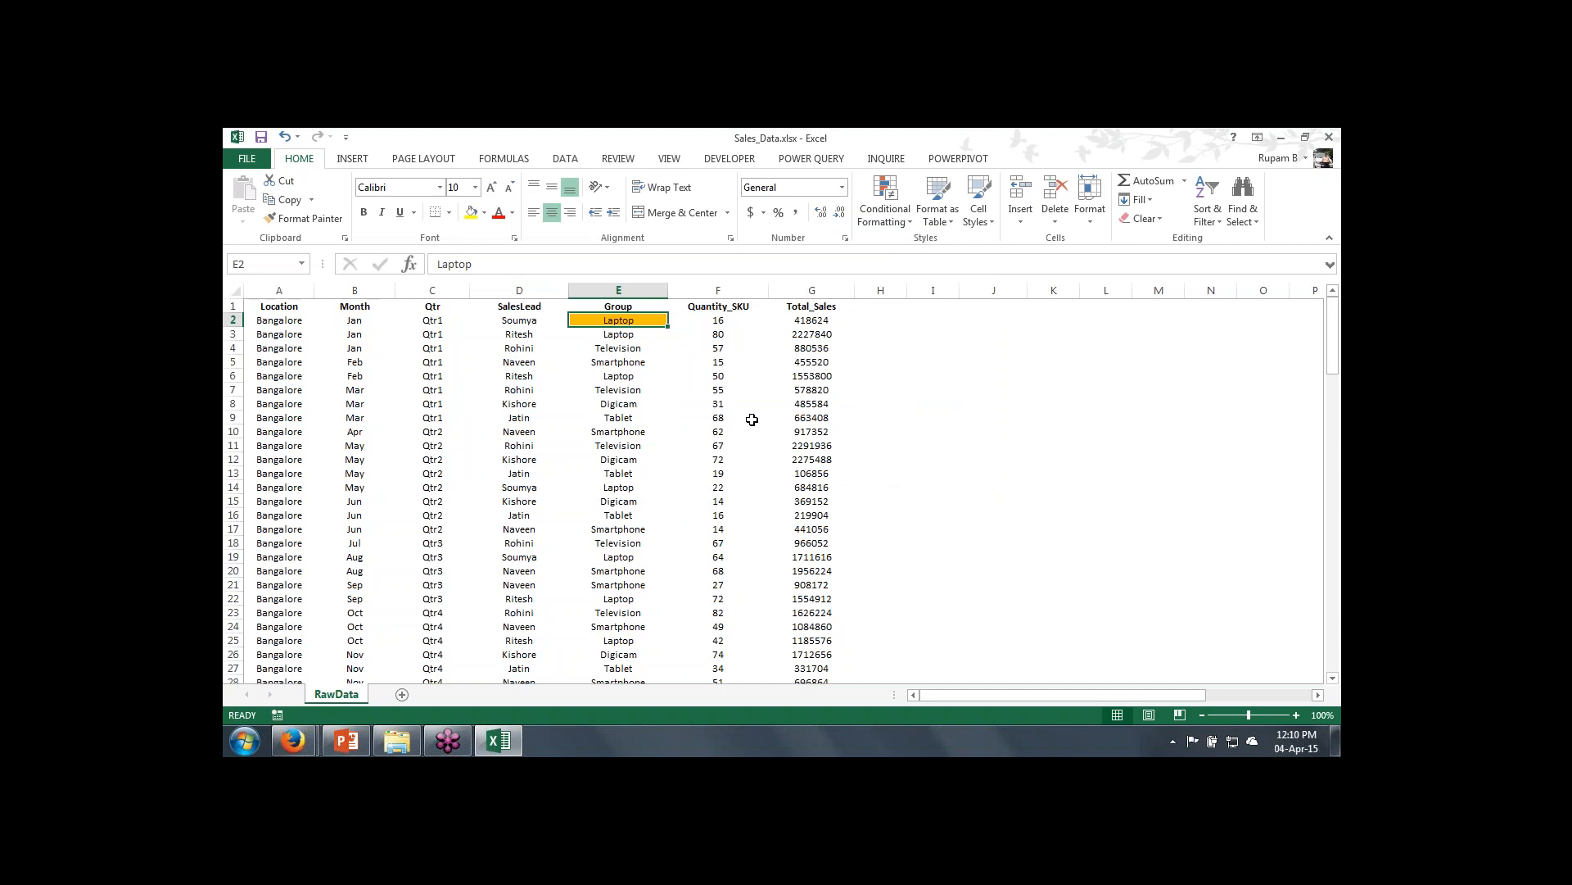
Step: Copy the conditional formatting of cell E2 down the rest of the Group column with Format Painter
click(307, 218)
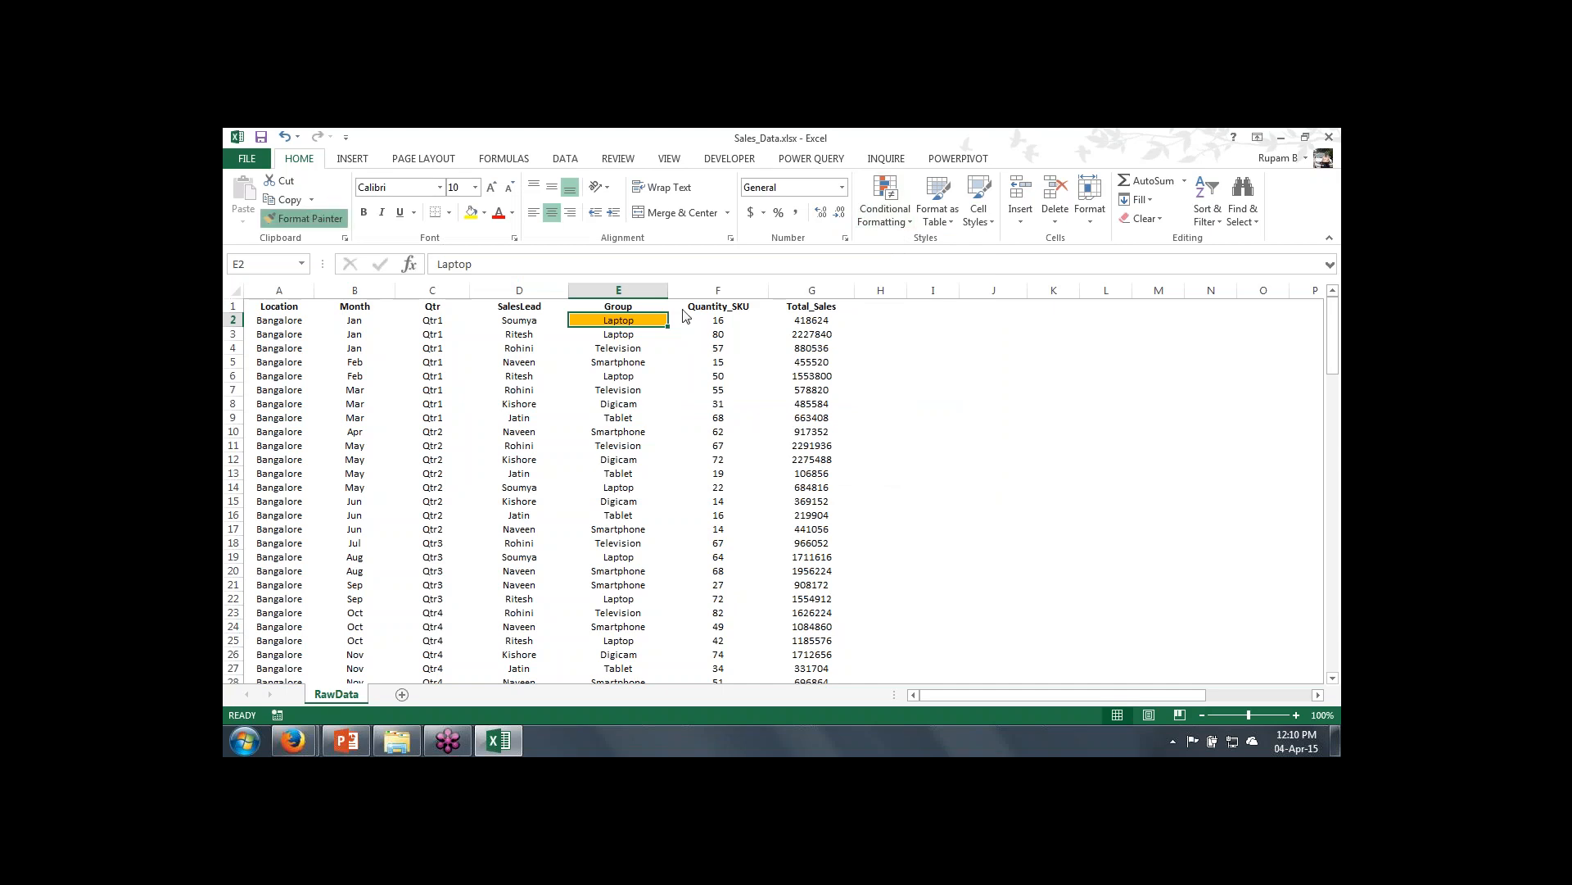
drag(639, 336, 646, 702)
key(Up)
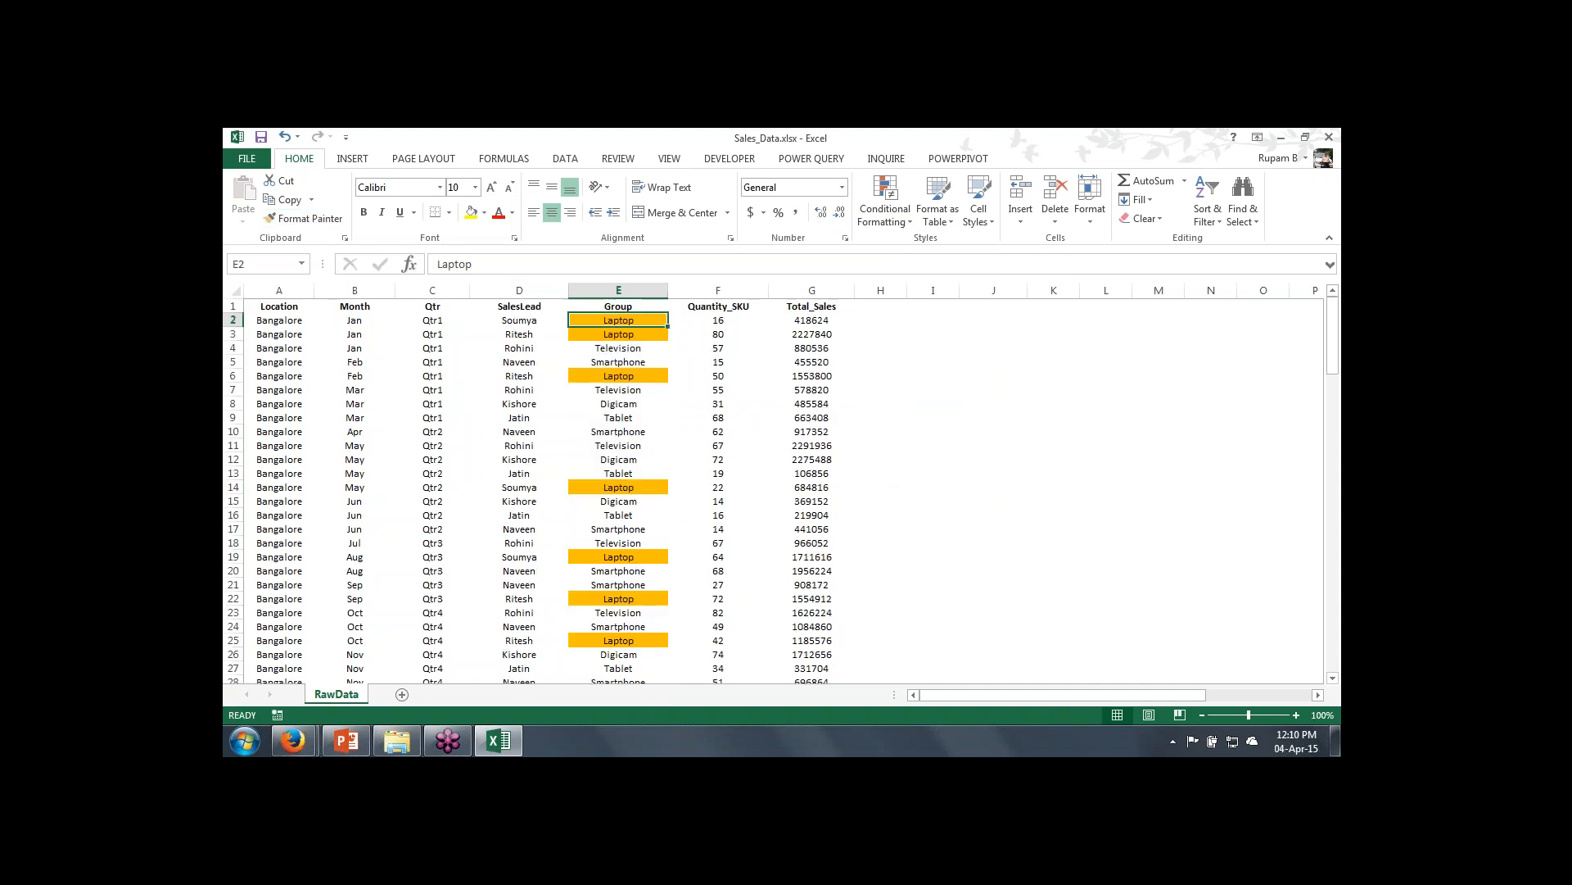
Step: Check which cells in the Group column the laptop rule highlights
key(Right)
key(Right)
key(Left)
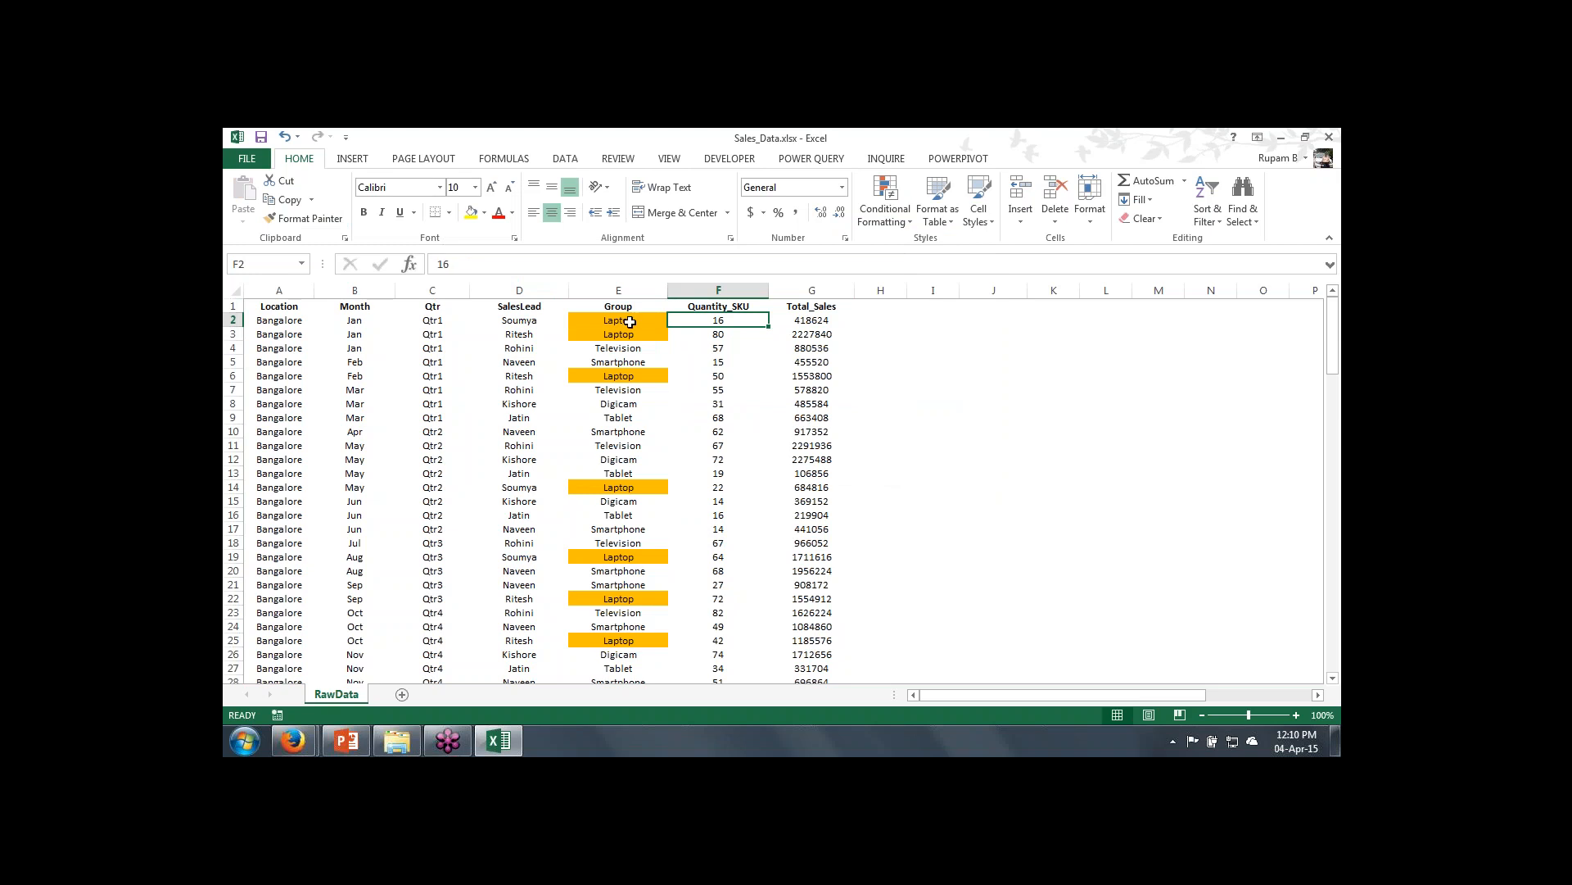
key(Left)
key(Down)
key(Down)
key(Down)
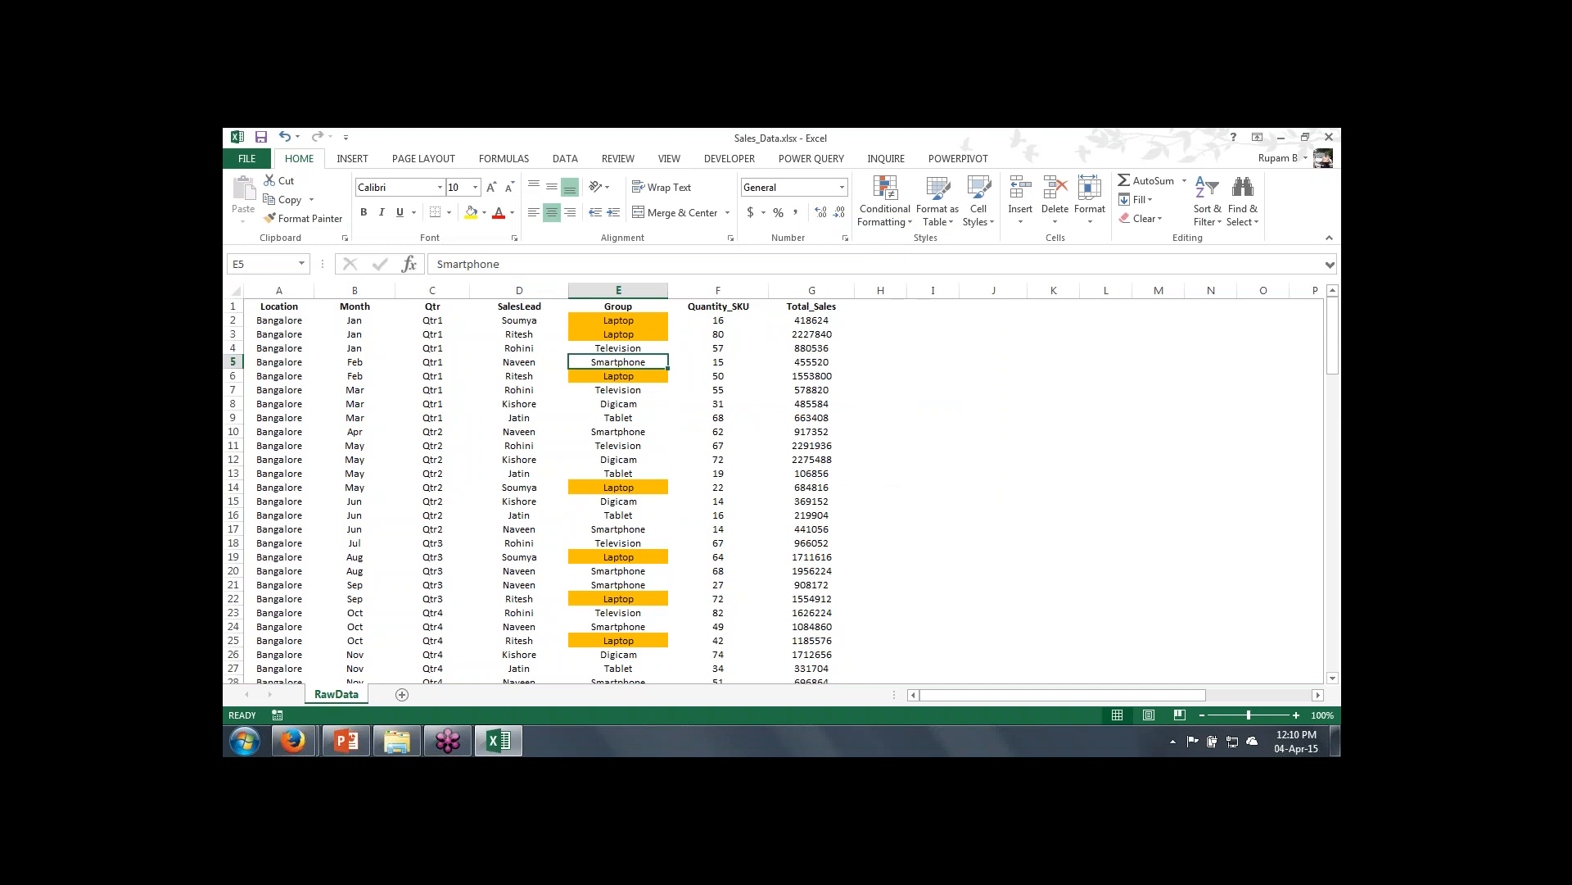
click(629, 330)
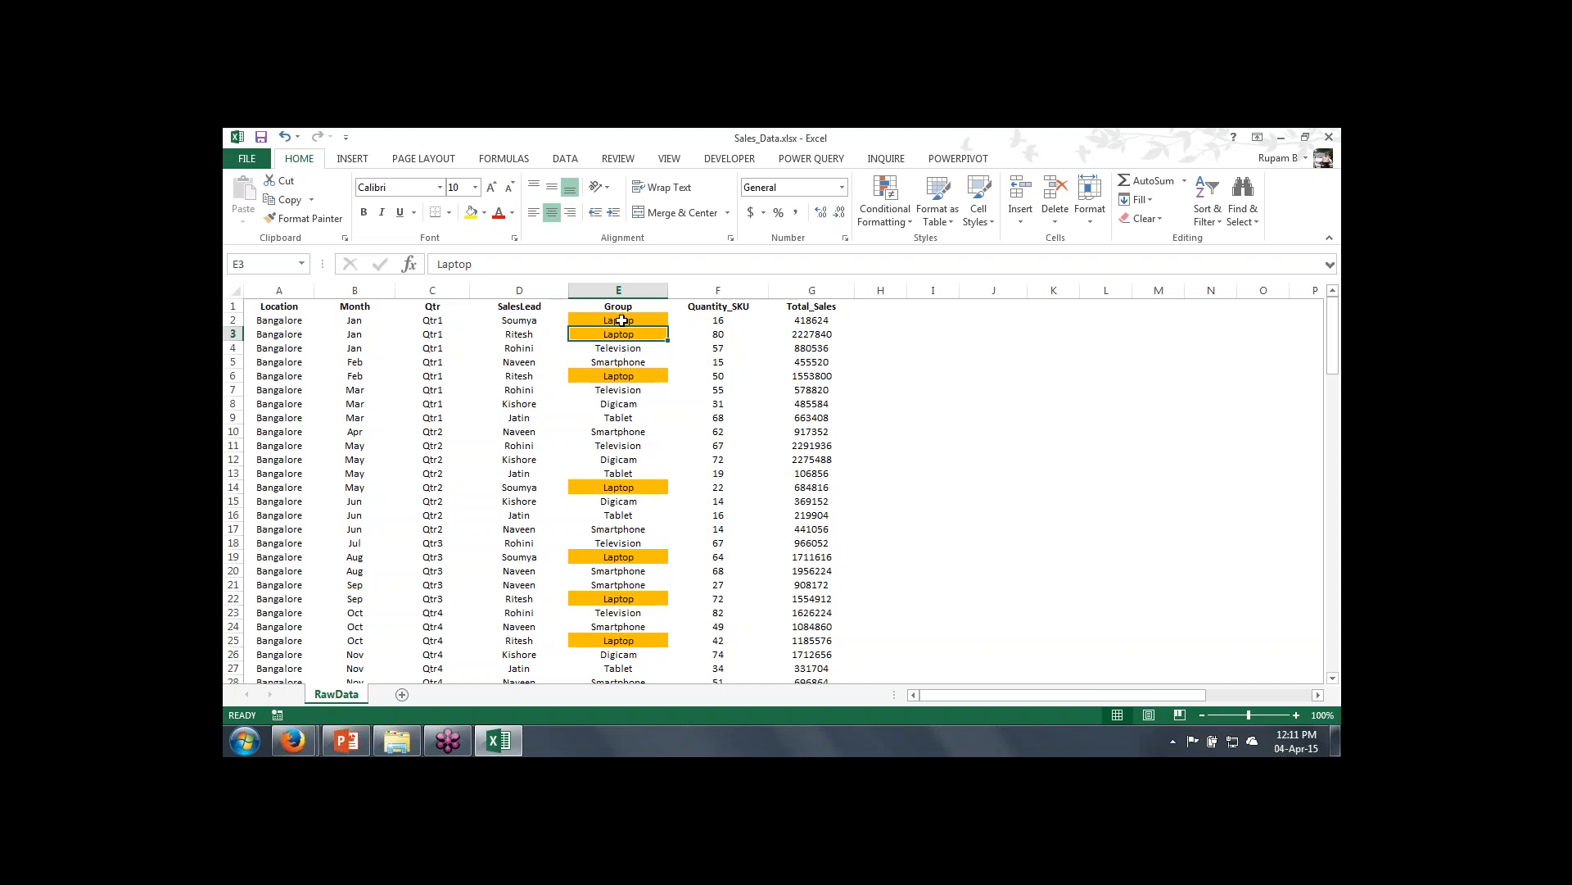
Step: Clear the conditional formatting rules from the entire RawData sheet
click(622, 321)
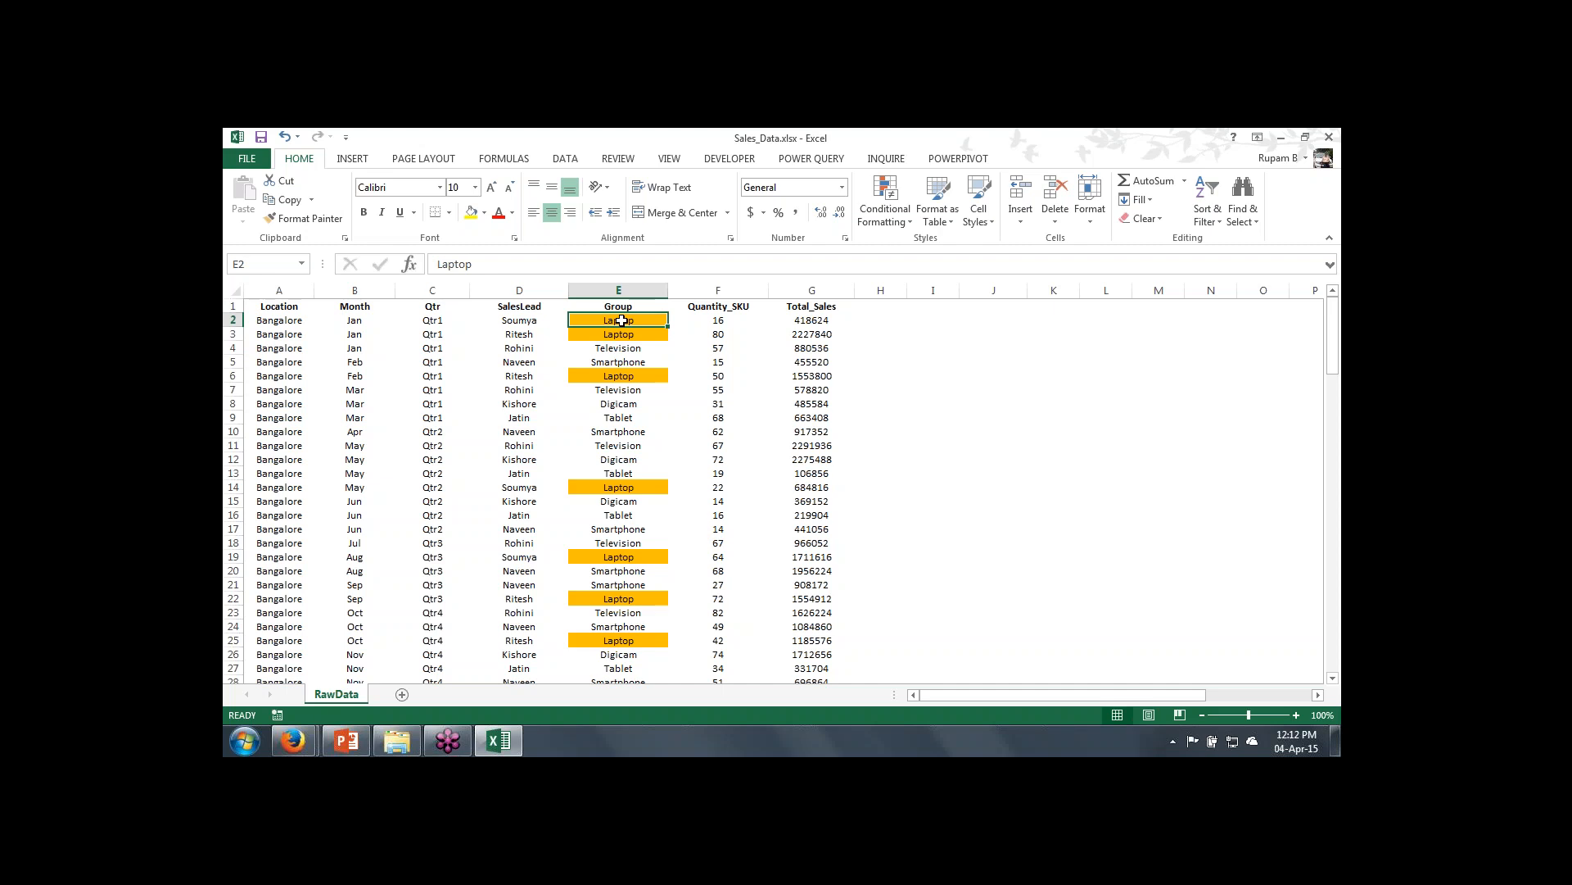
click(905, 218)
mouse_move(926, 446)
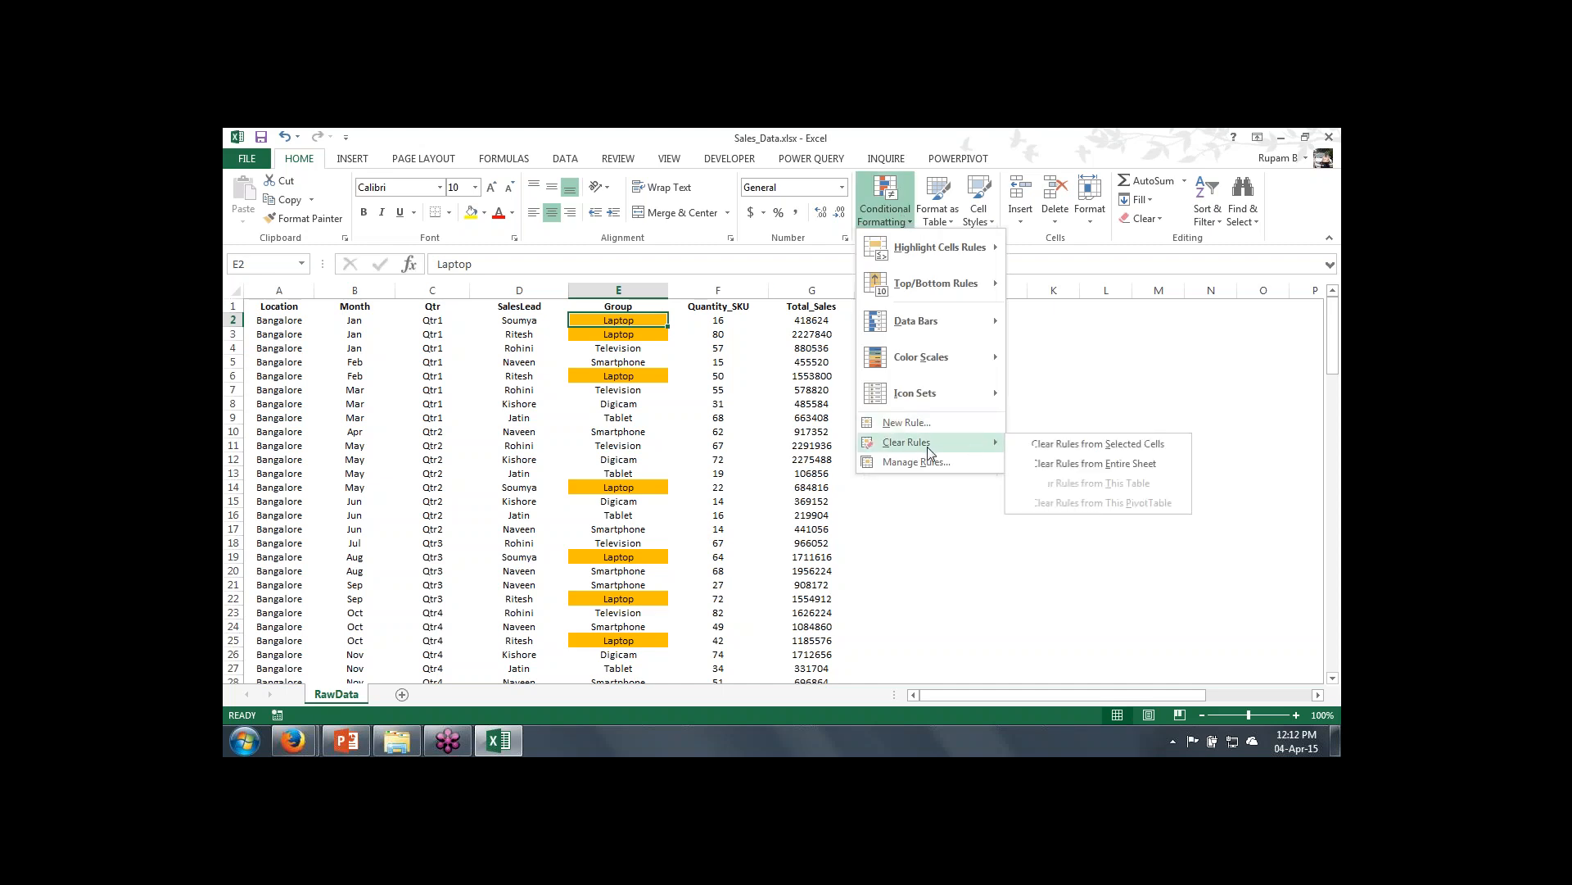
click(1059, 465)
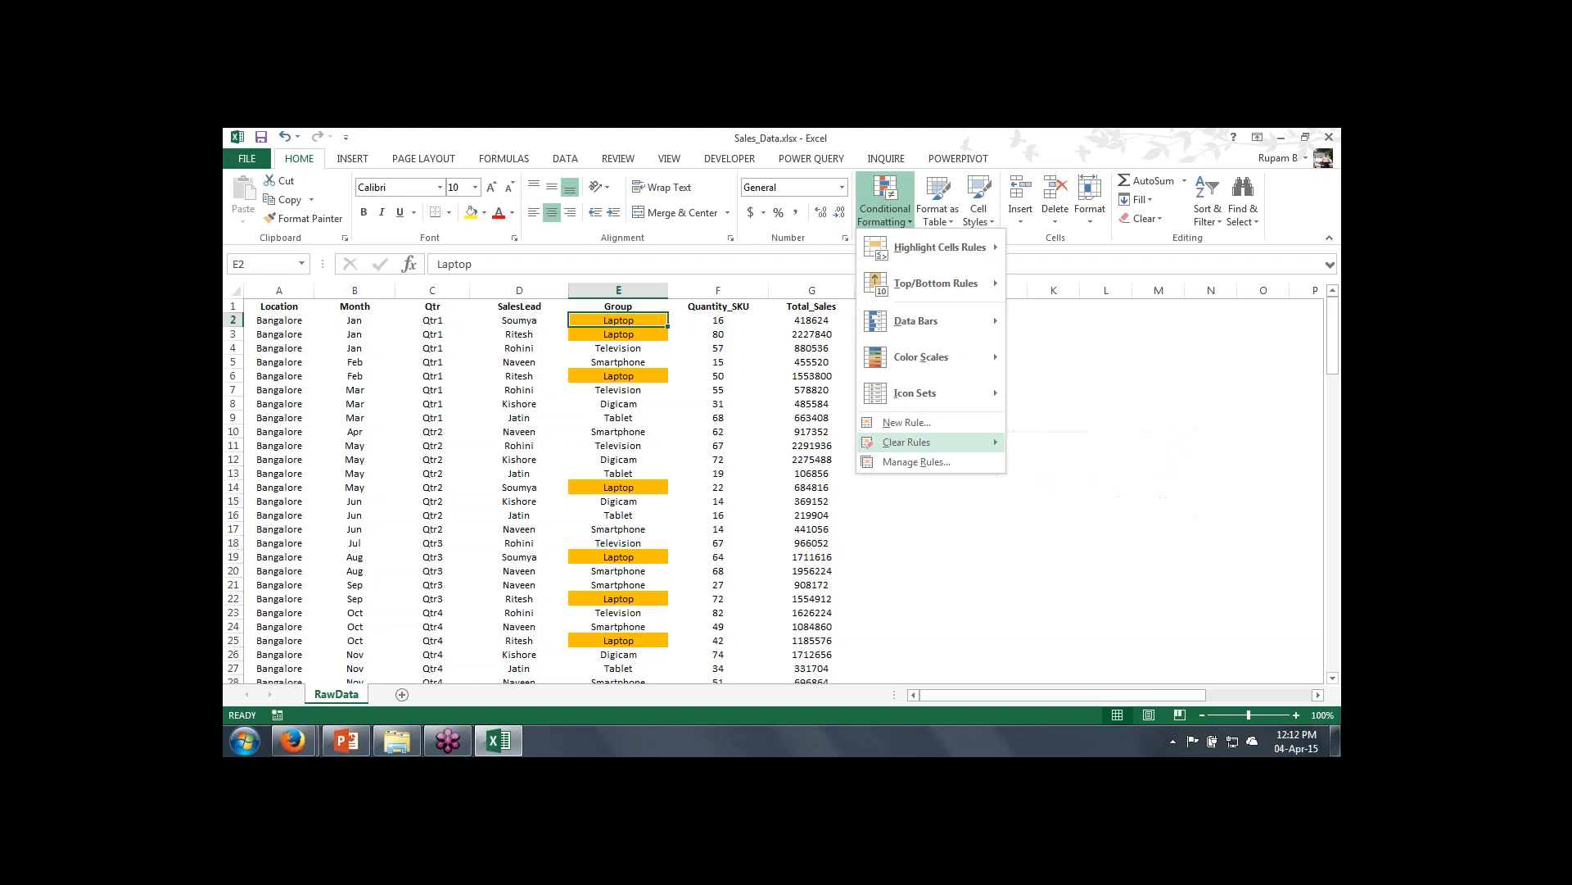
click(515, 419)
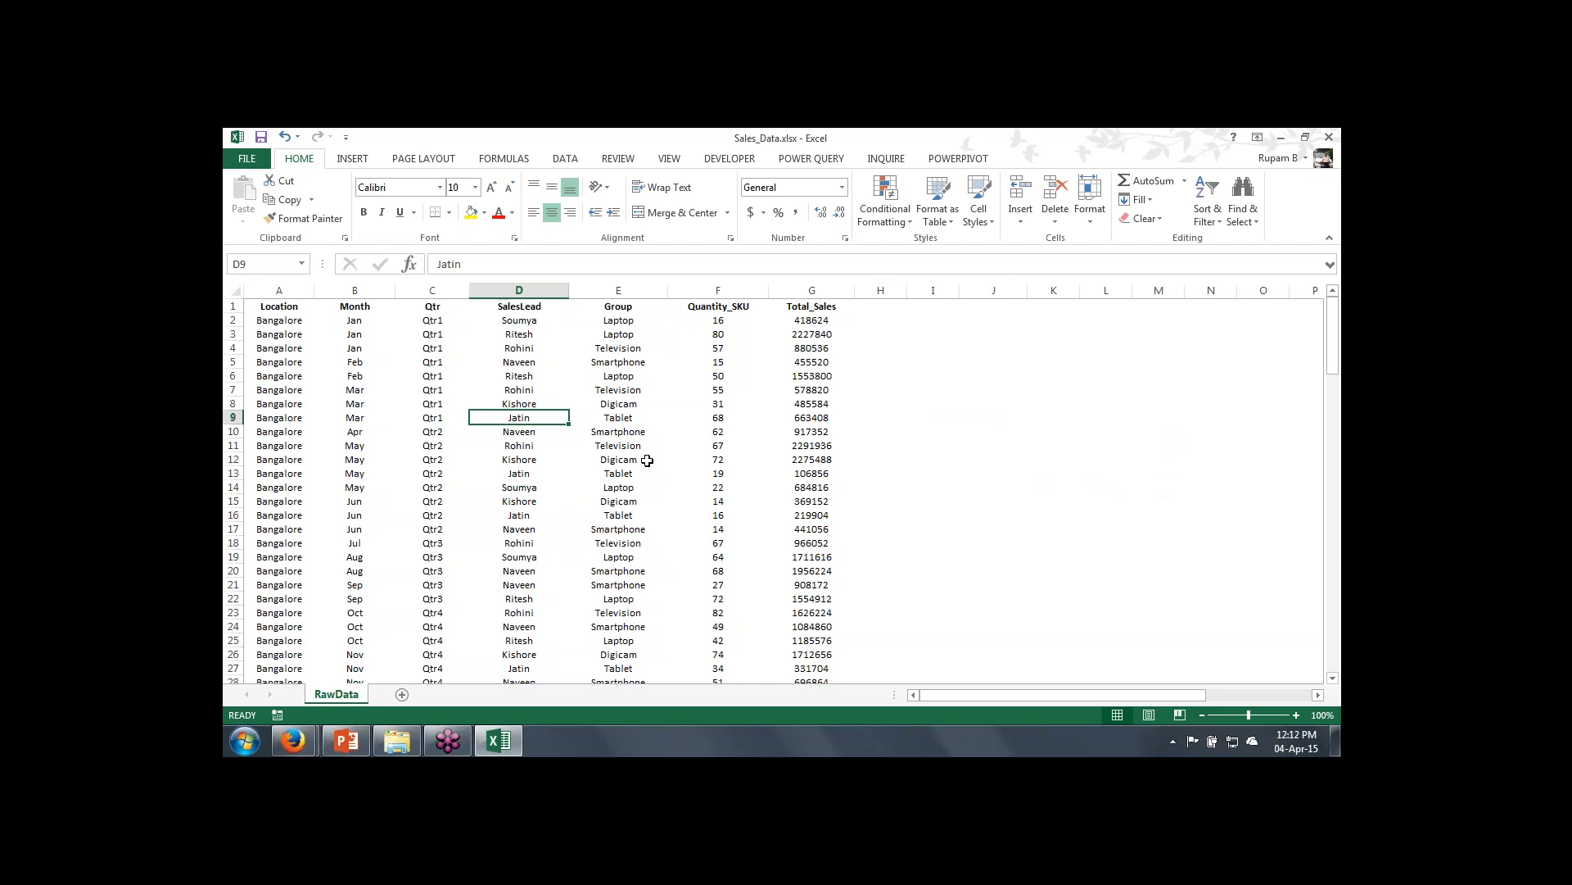
Step: Format the sales data range A1:G129 as a table with headers, using a blue banded medium table style
click(528, 308)
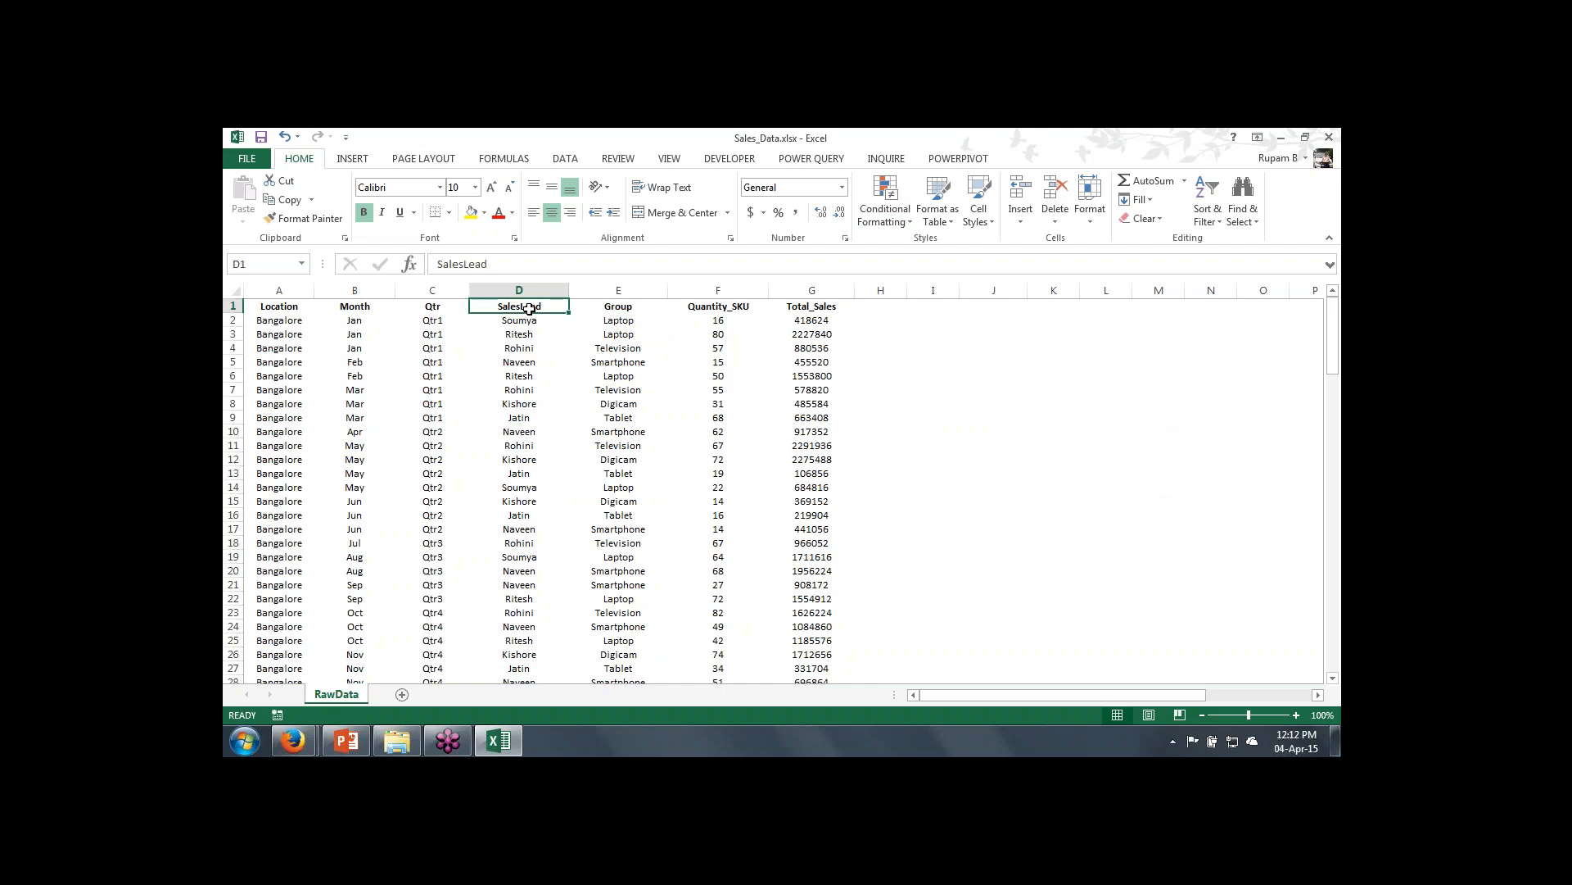
click(950, 219)
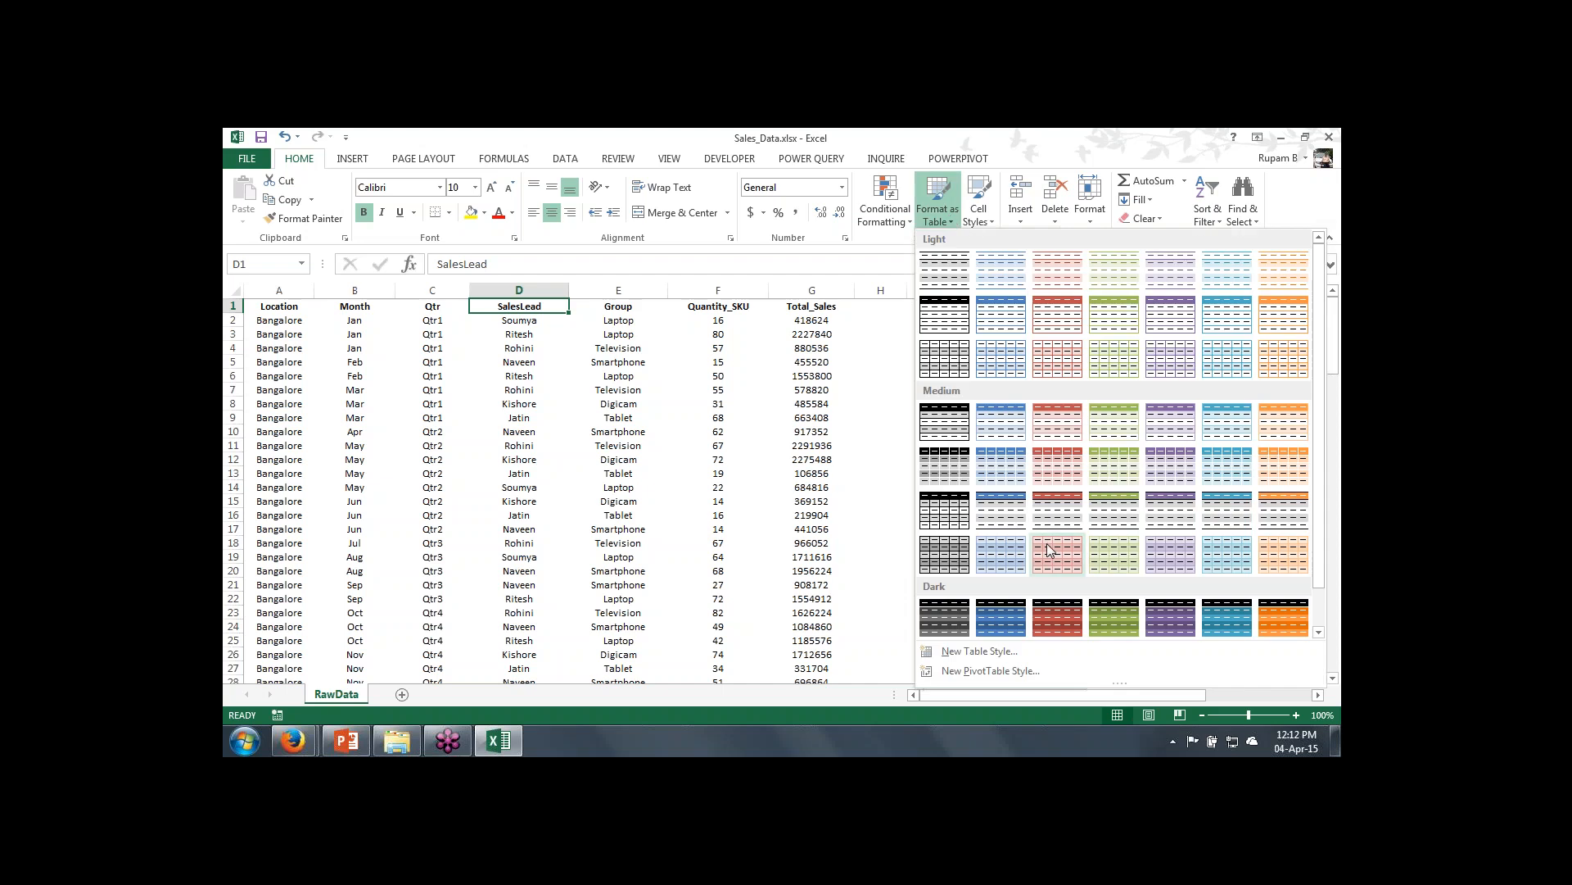
click(1005, 475)
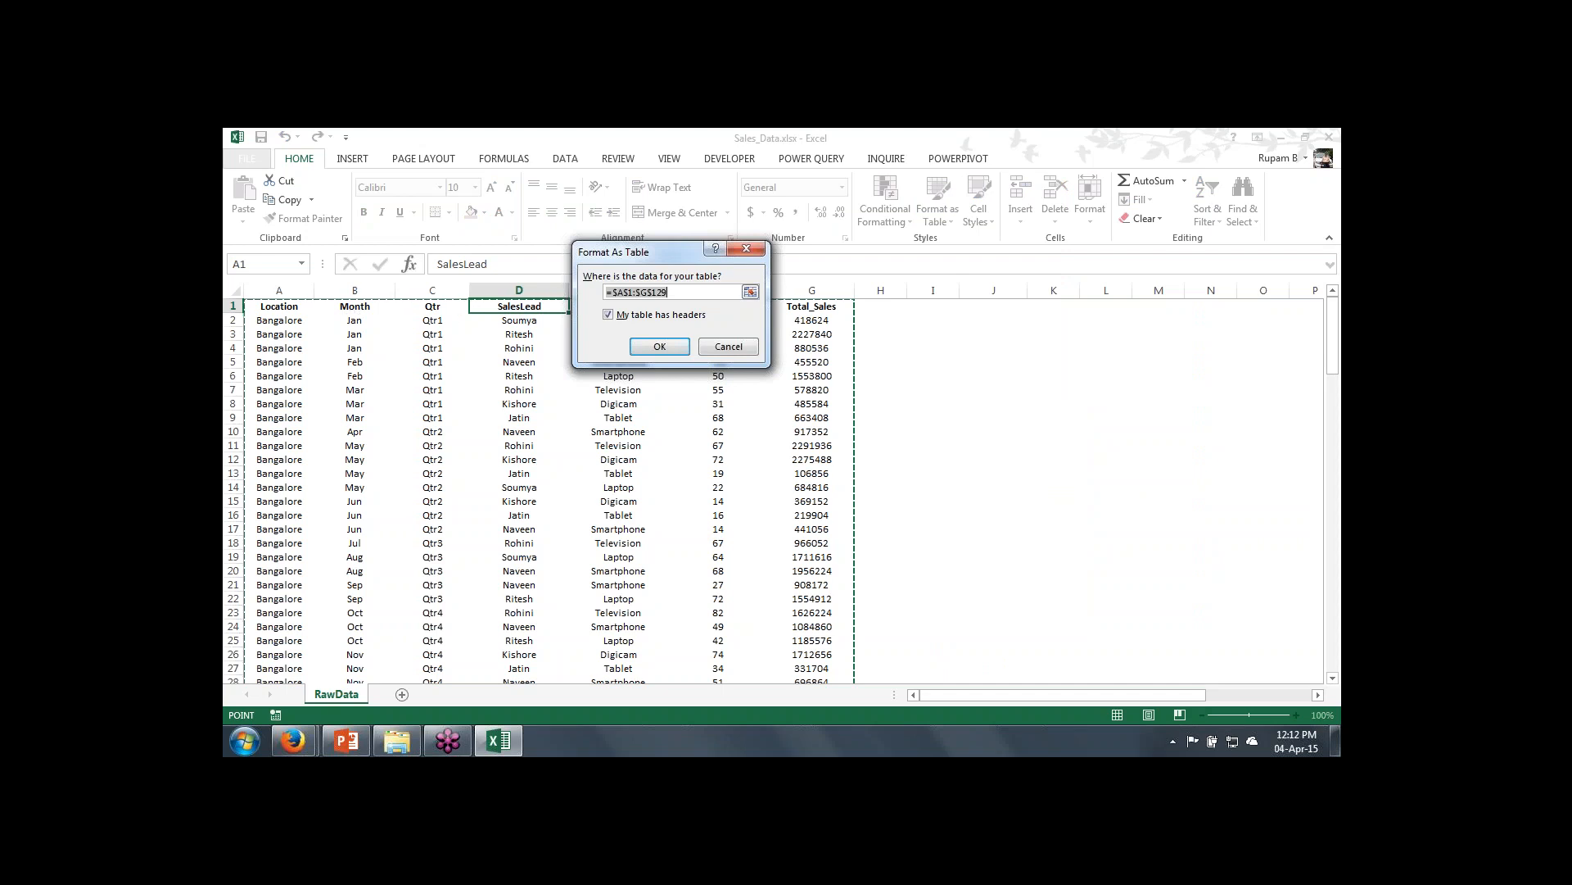
click(659, 346)
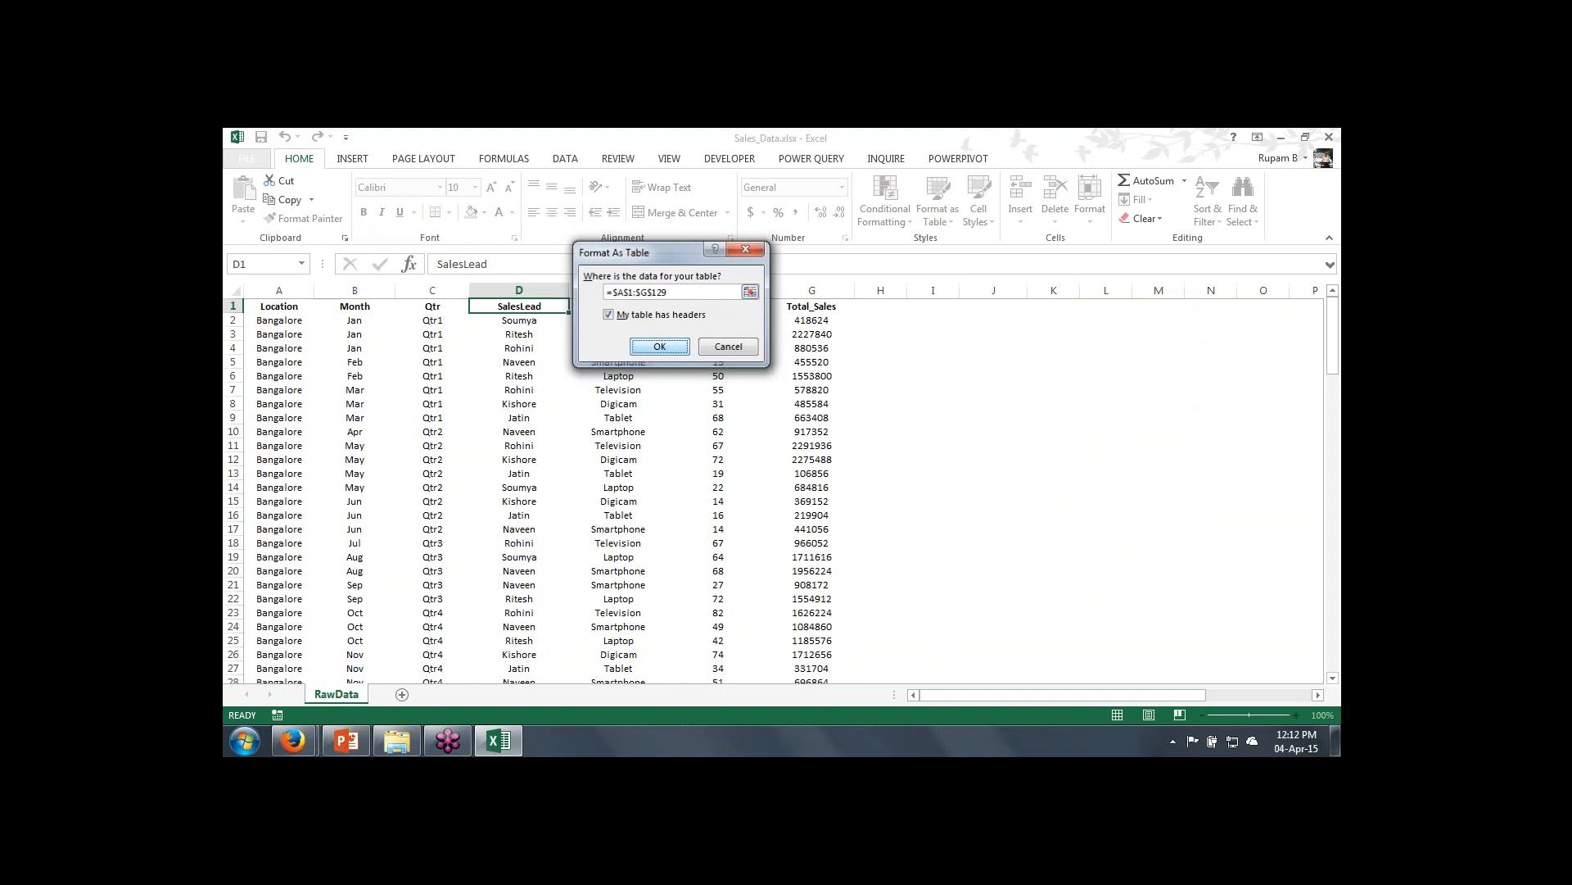
Step: Change the sales table's style to the red banded medium style
click(619, 459)
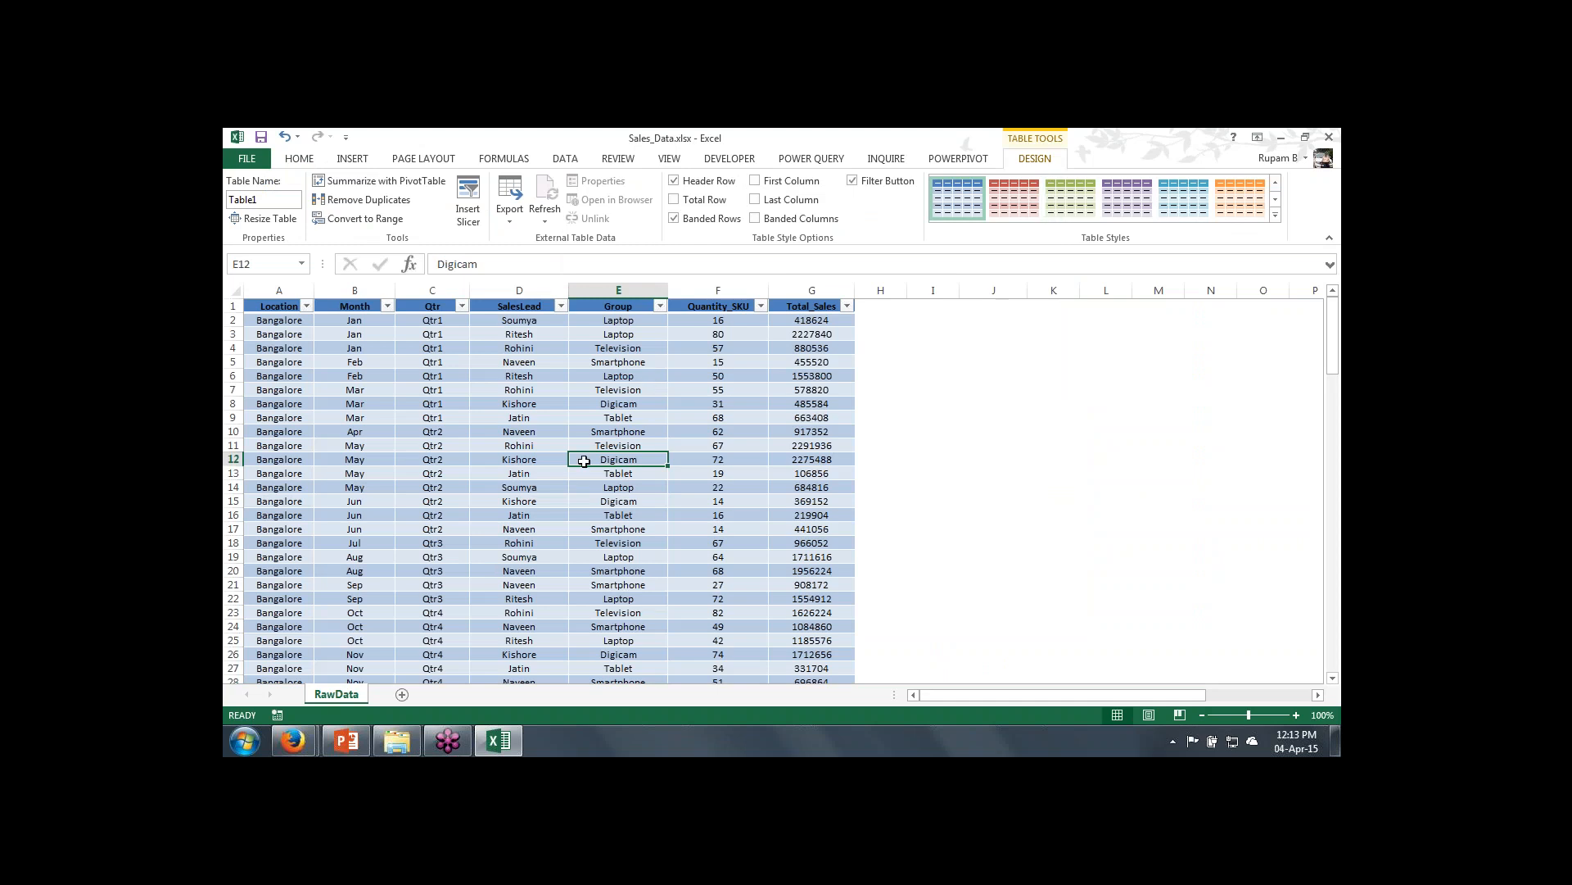
click(1031, 200)
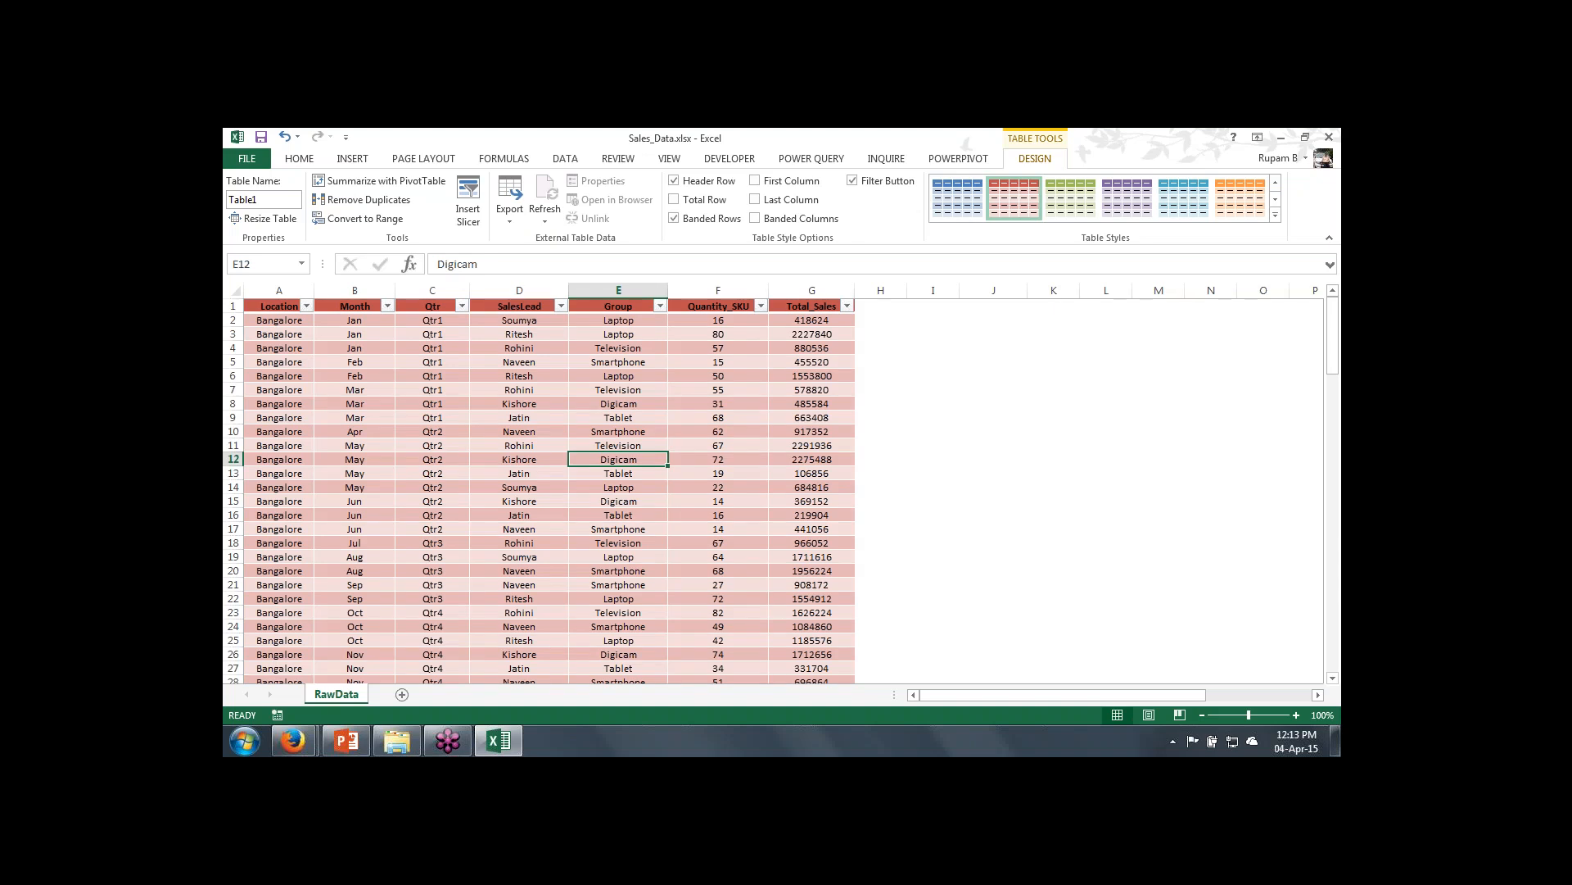
click(623, 401)
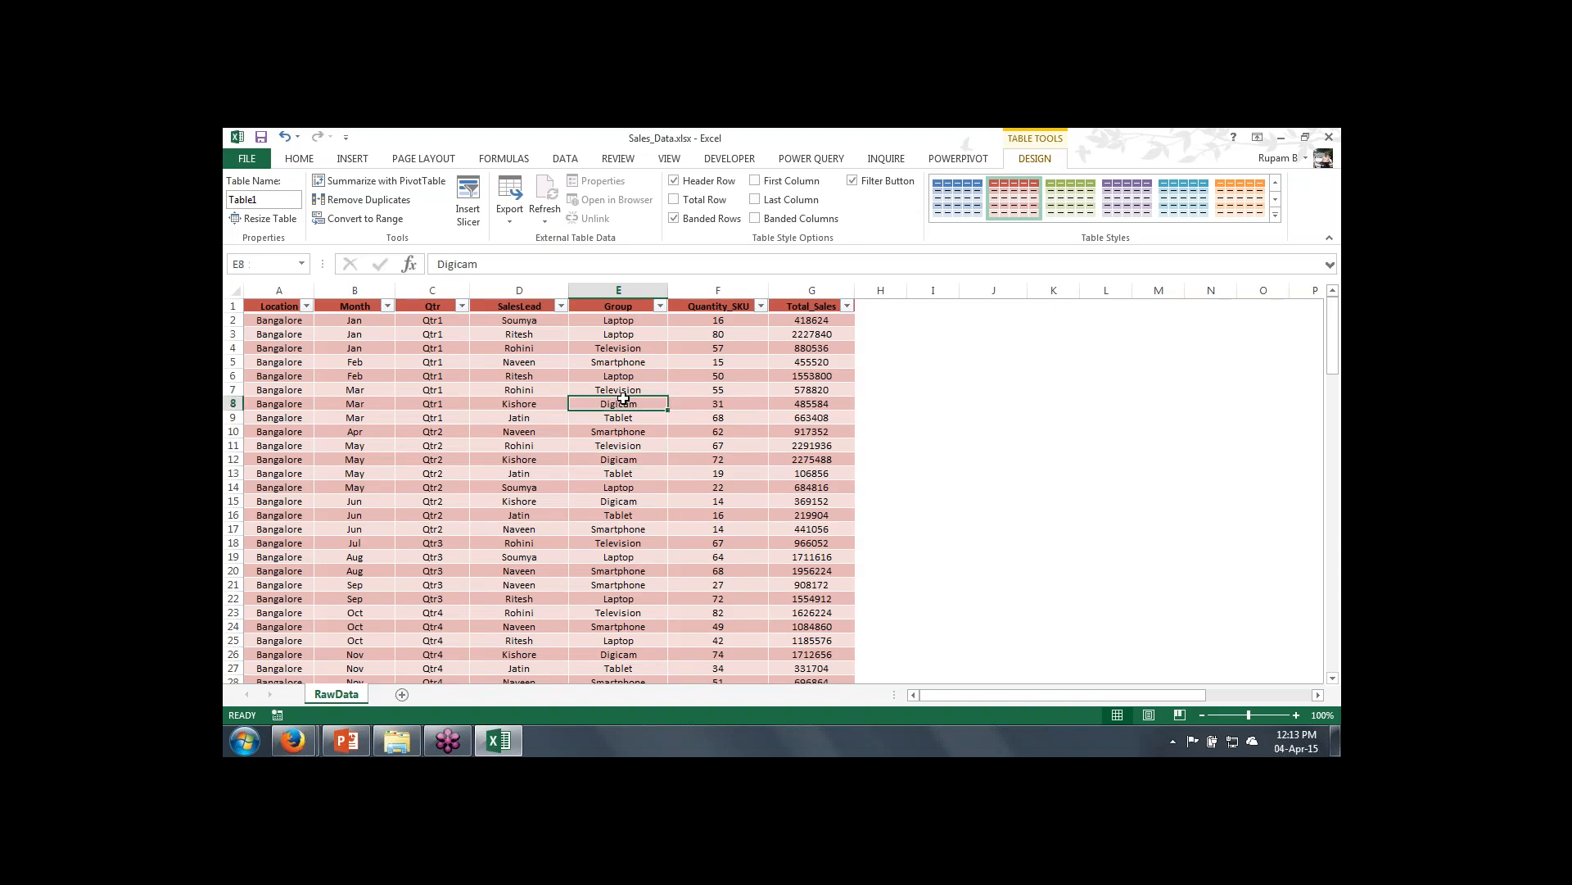
click(624, 360)
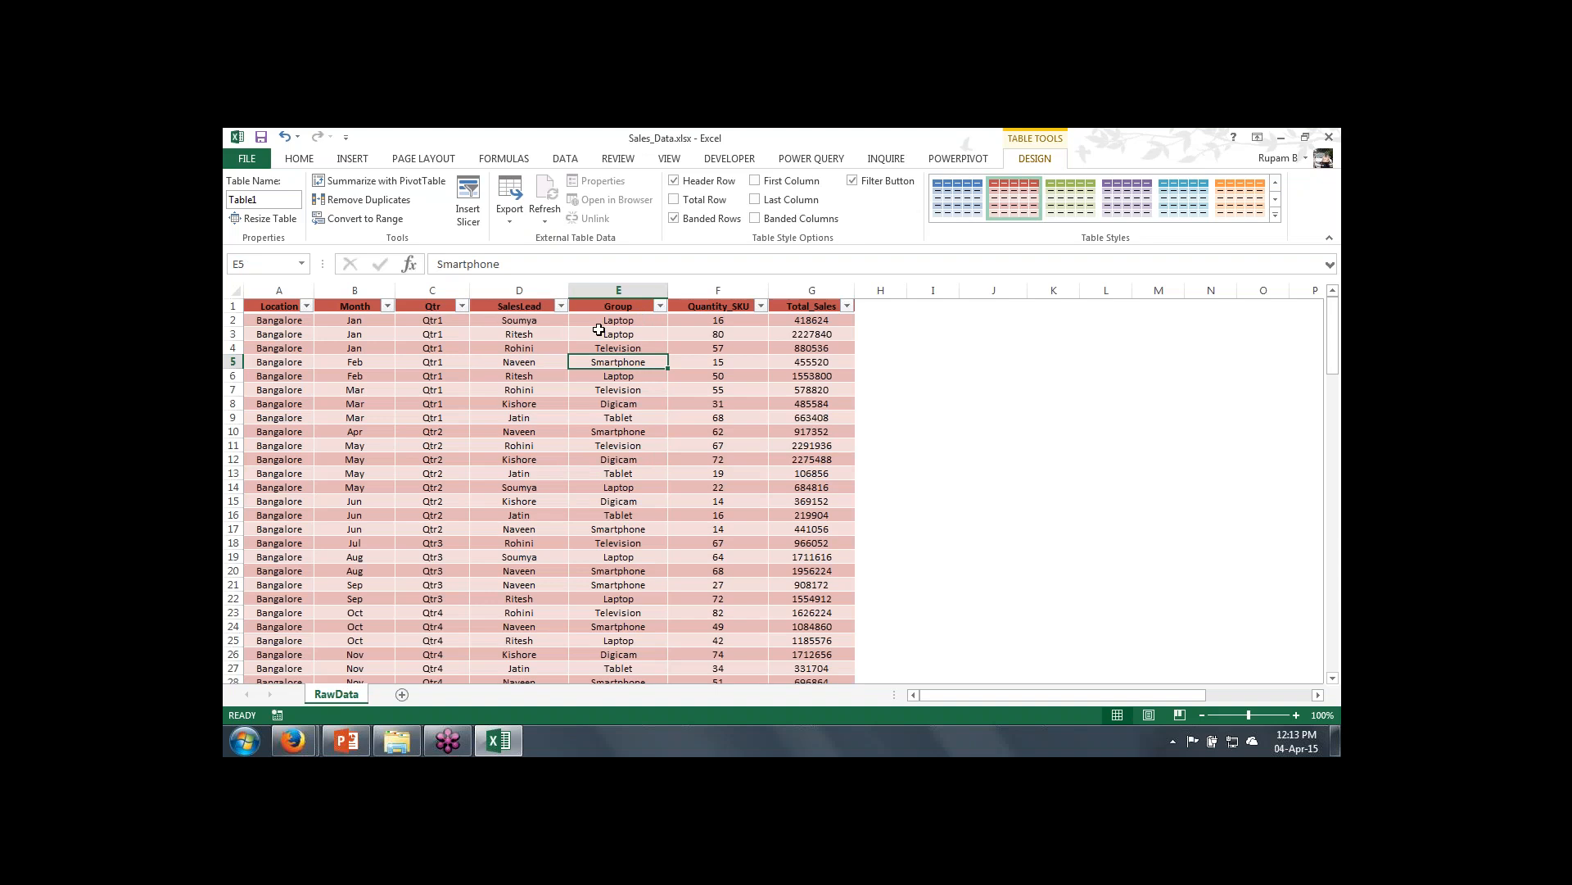
Step: Examine how the table's column headers behave when moving down the Quantity_SKU column beyond the visible rows and back up
click(728, 434)
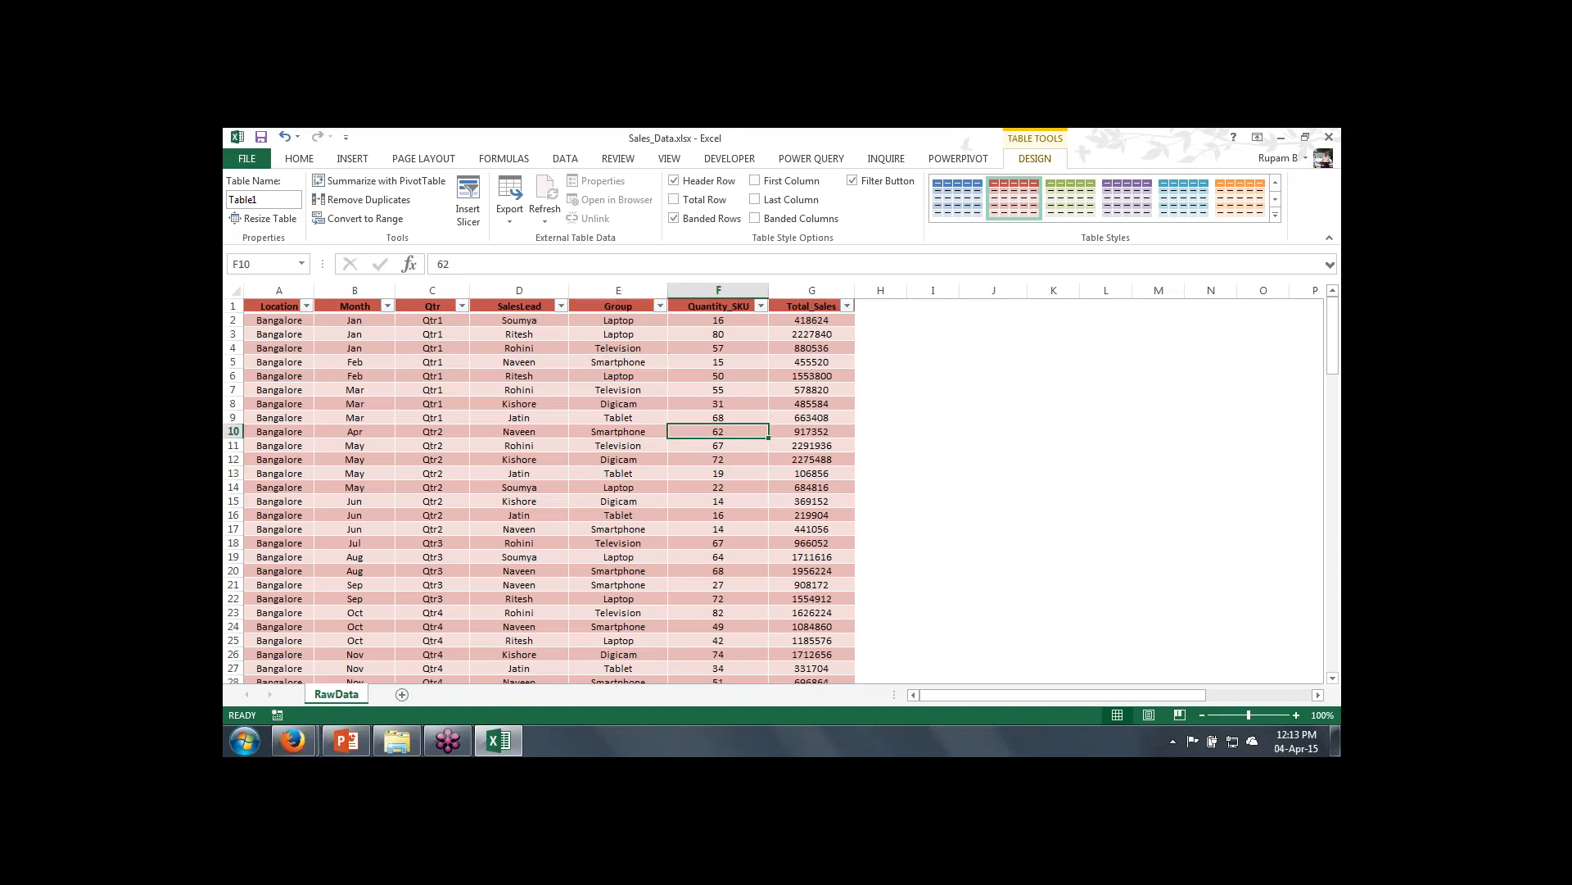
key(Down)
key(Down)
key(Down)
key(Down)
key(Down)
key(Down)
key(Down)
key(Down)
key(Down)
key(Down)
key(Down)
key(Down)
key(Down)
key(Down)
key(Down)
key(Down)
key(Down)
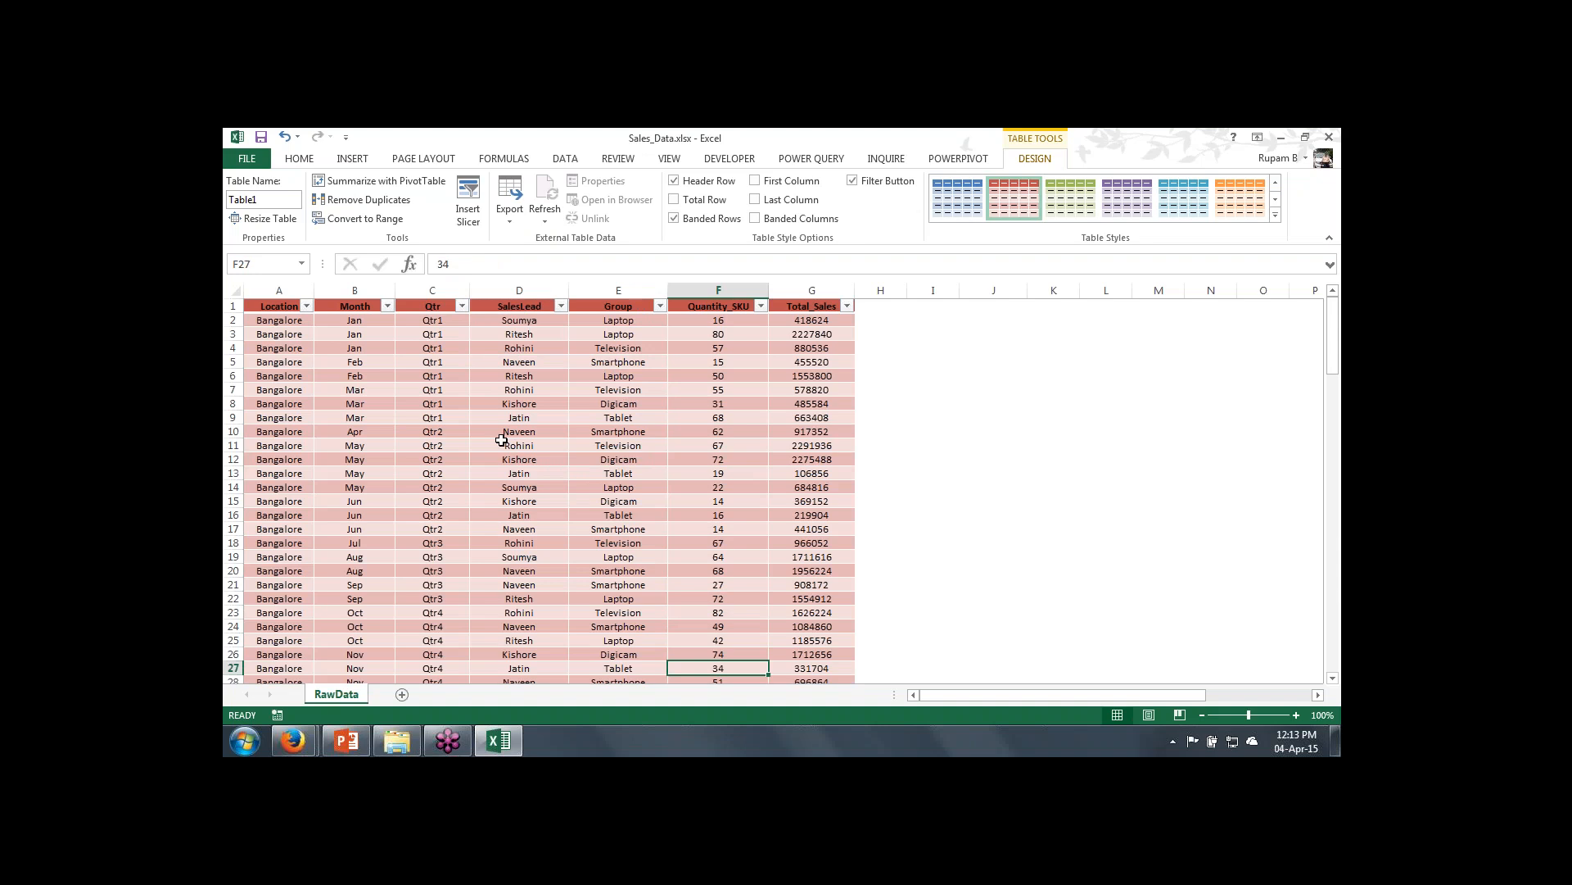
key(Down)
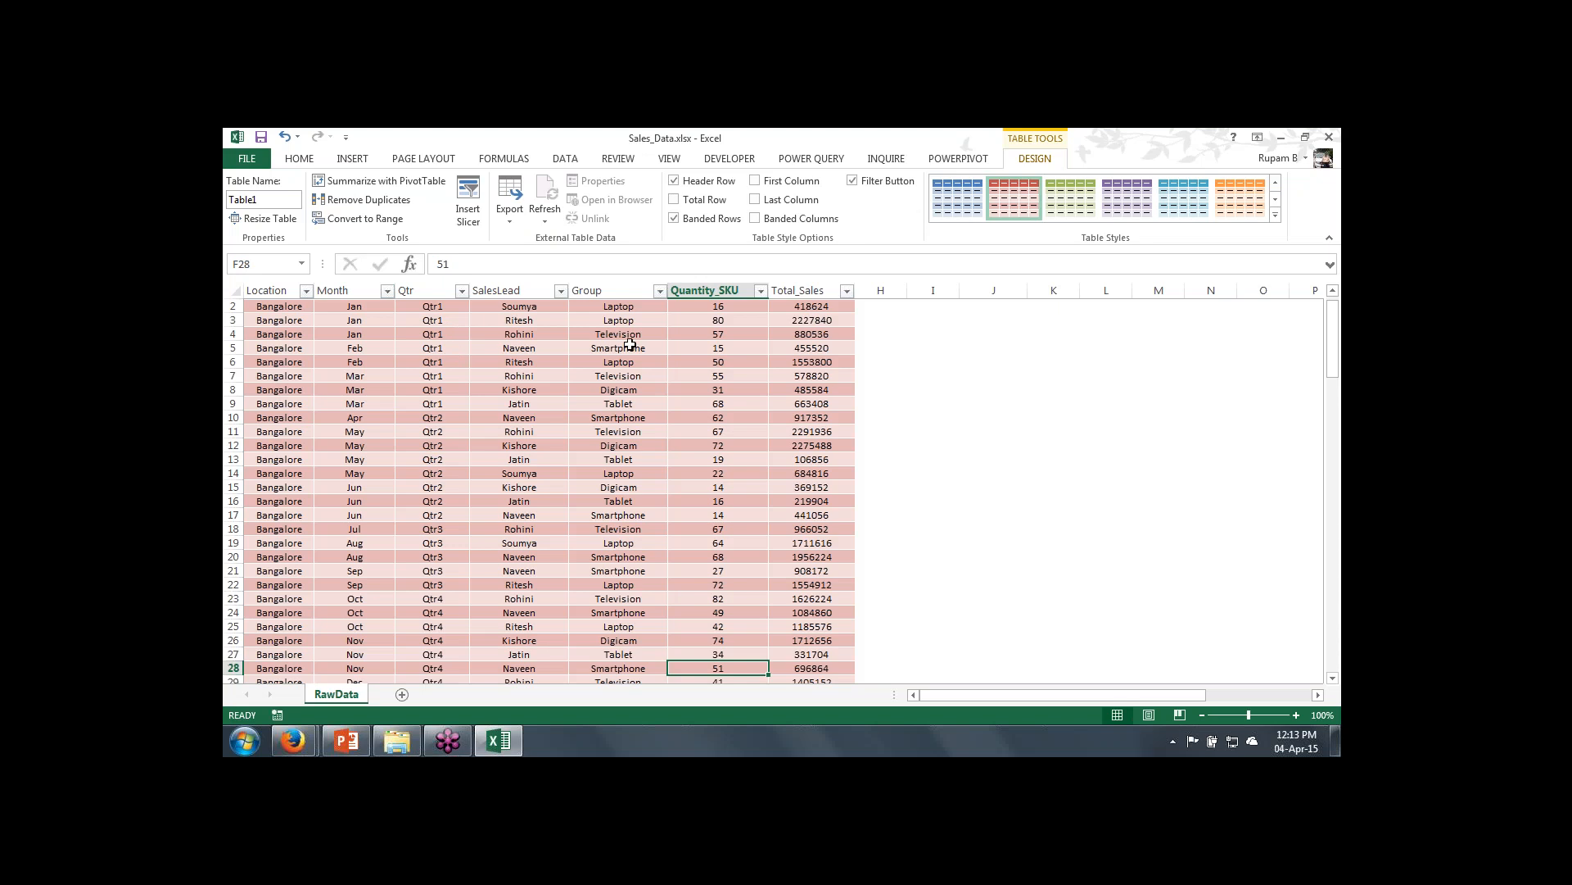
key(Up)
key(Up)
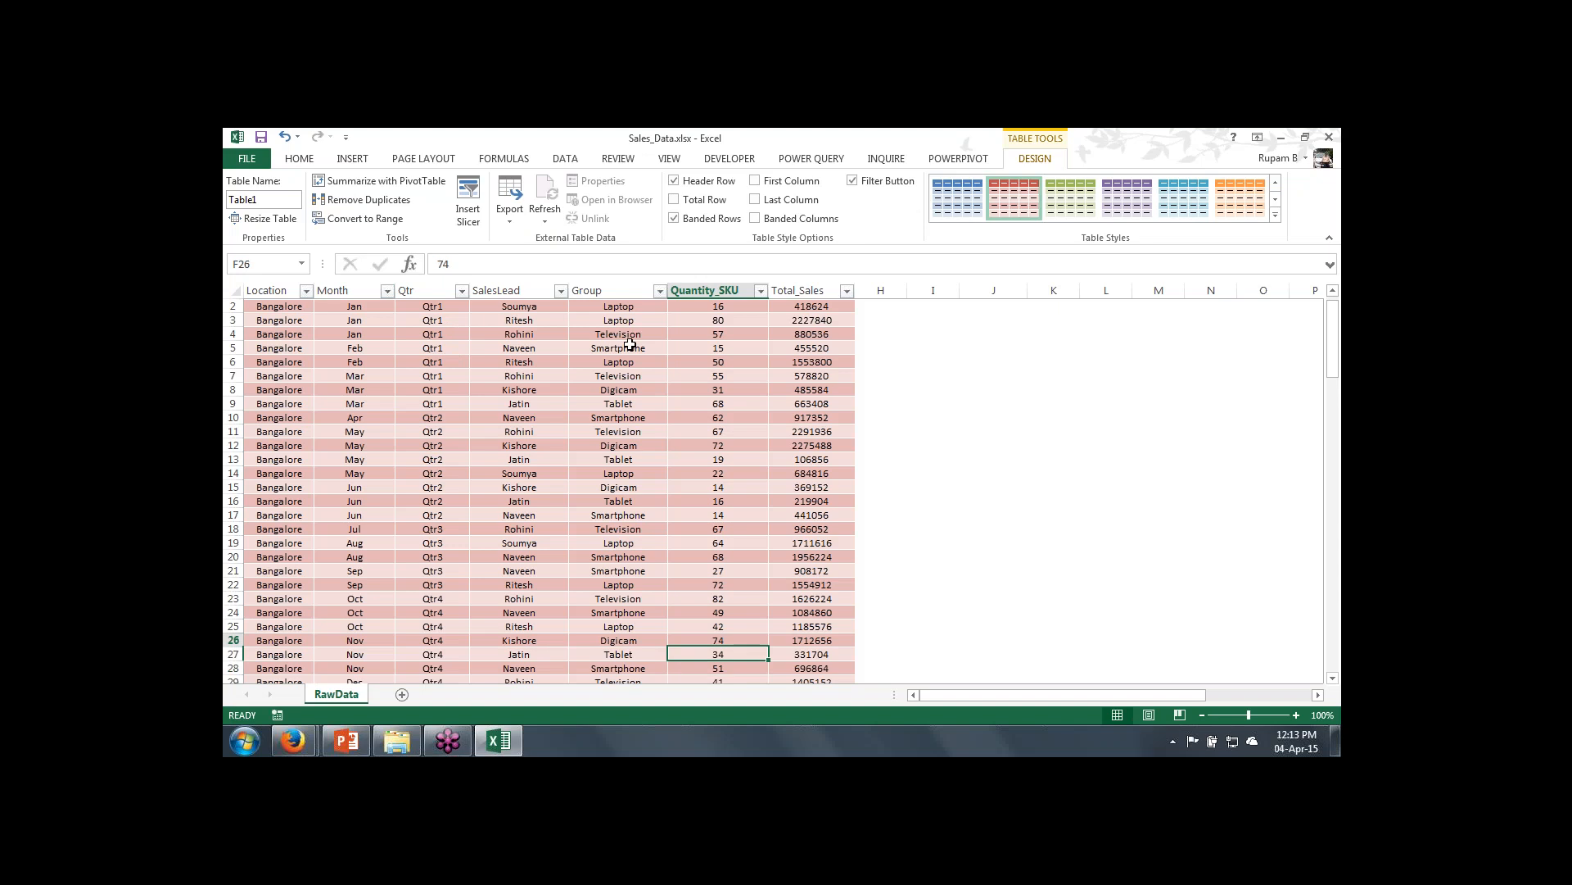
key(Up)
key(Up)
key(Up)
key(Up)
key(Up)
key(Up)
key(Up)
key(Up)
key(Up)
key(Up)
key(Up)
scroll(630, 344, up, 1)
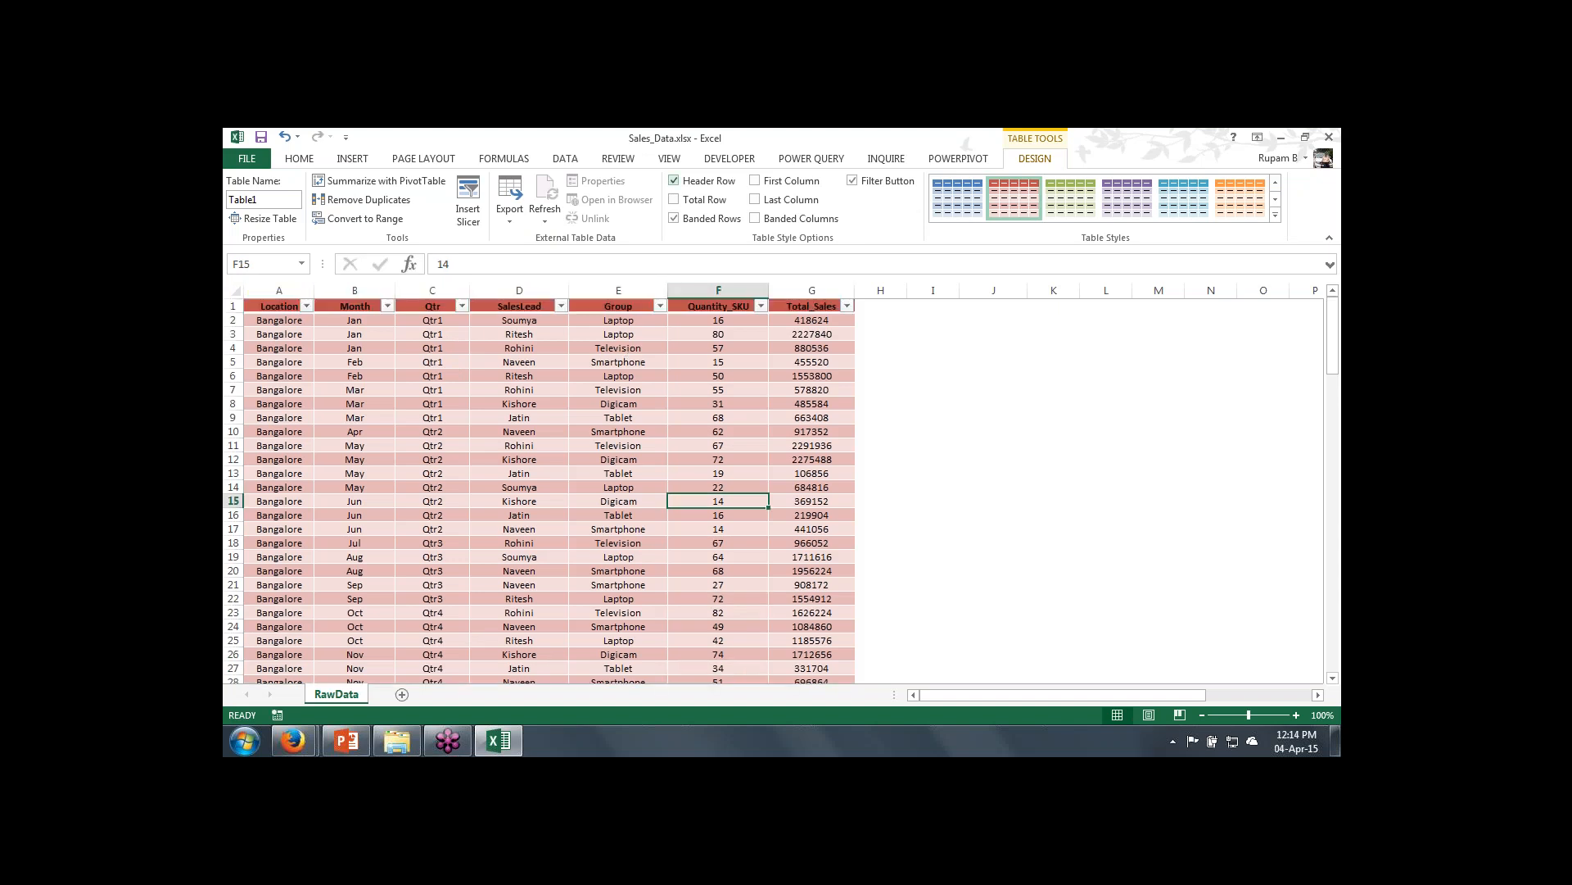
Step: Add a new table column headed Avg_sales in cell H1, directly beside Total_Sales
click(810, 290)
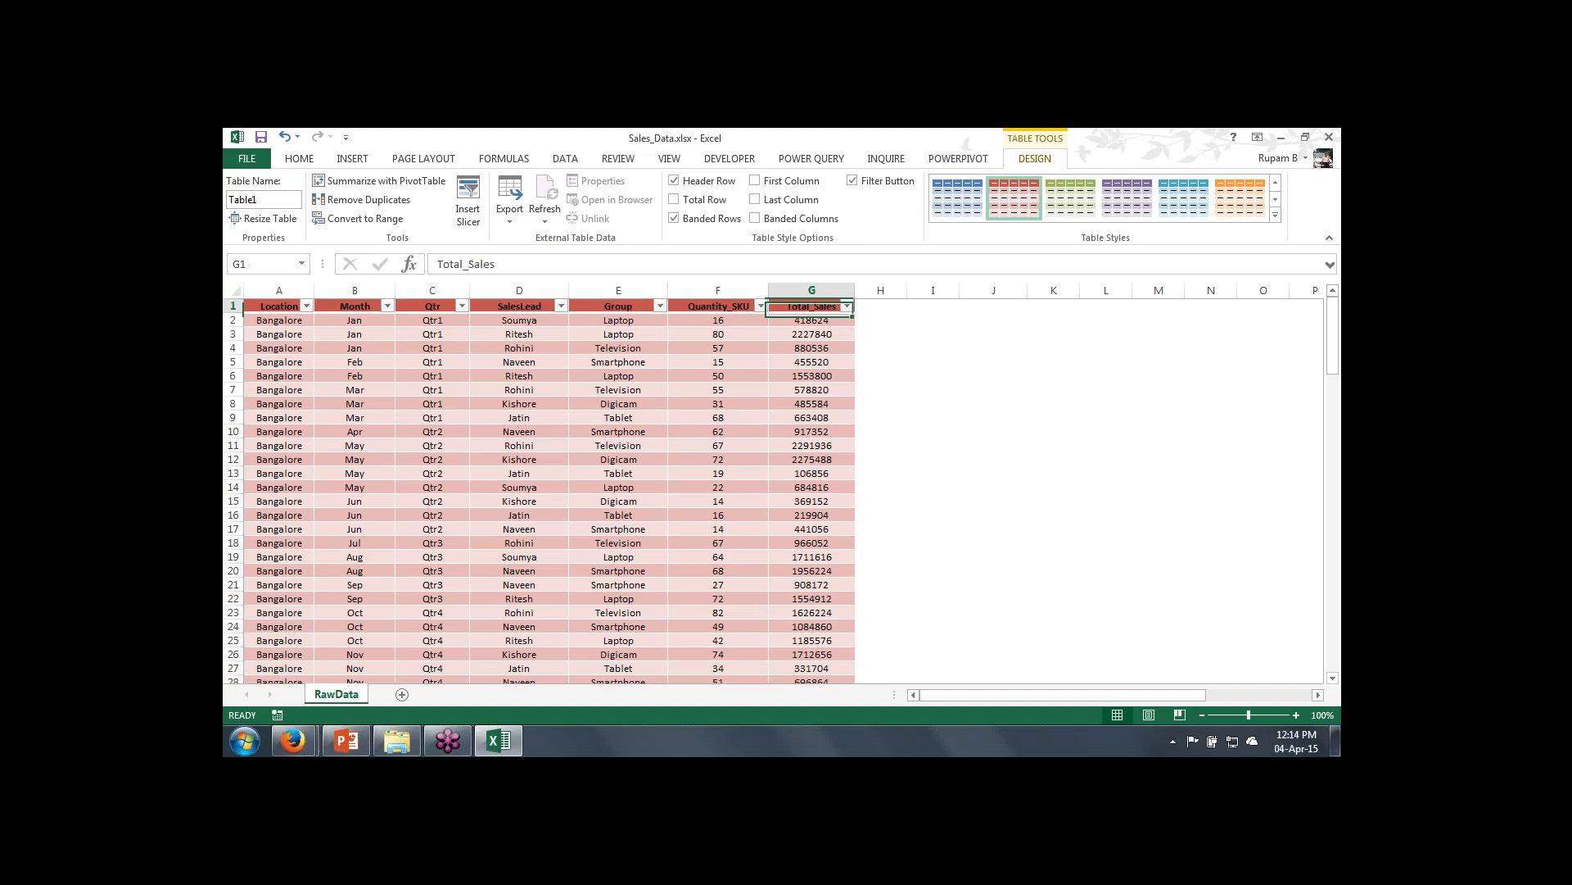
click(878, 307)
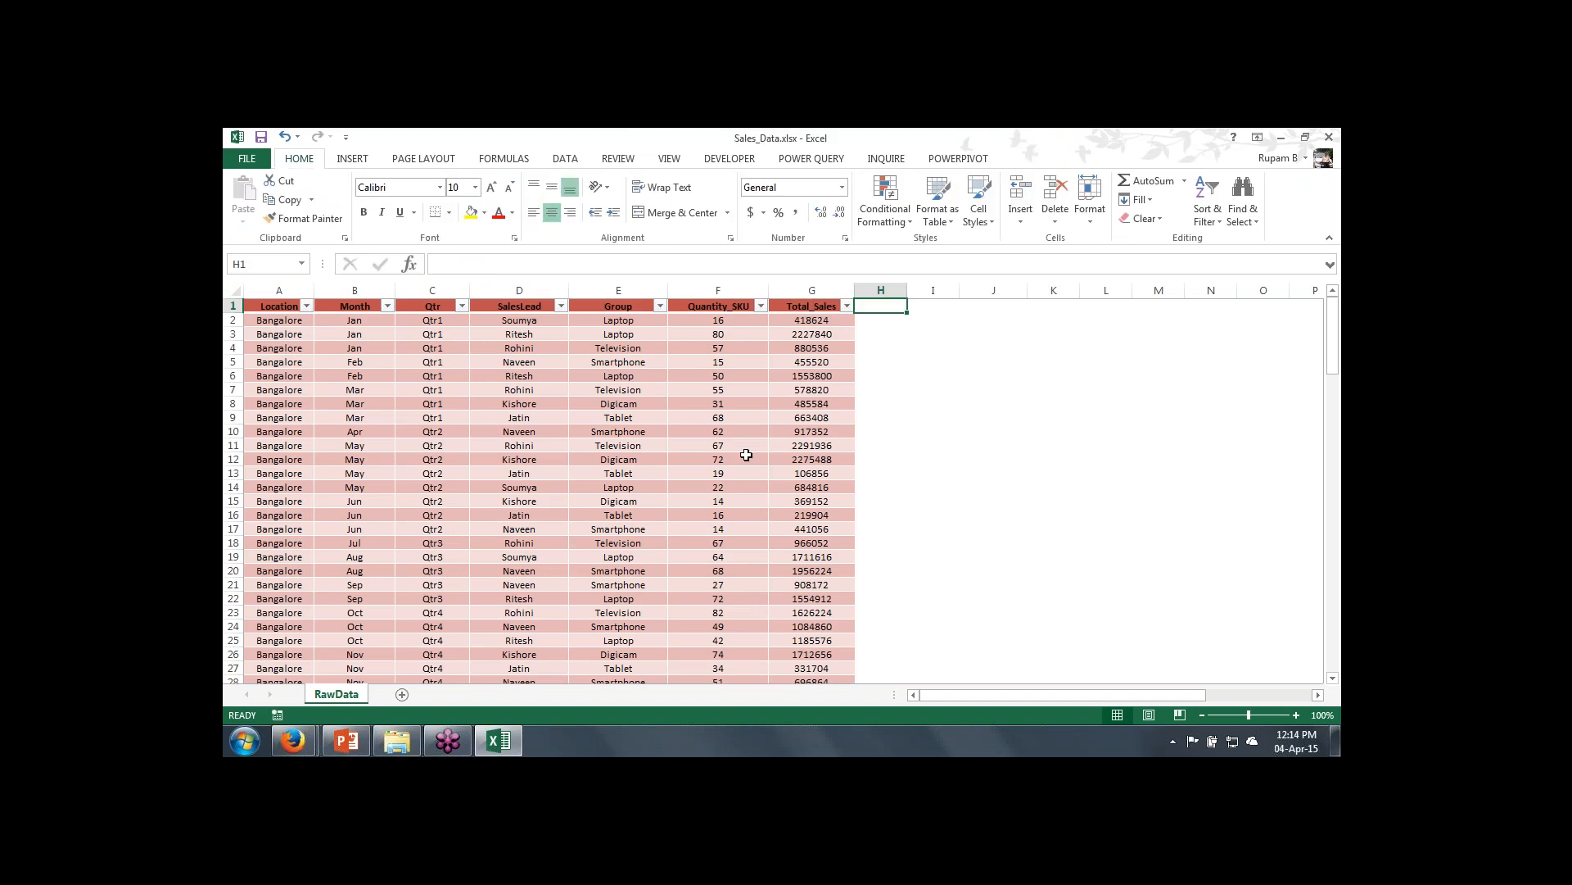
text(Avg_sal)
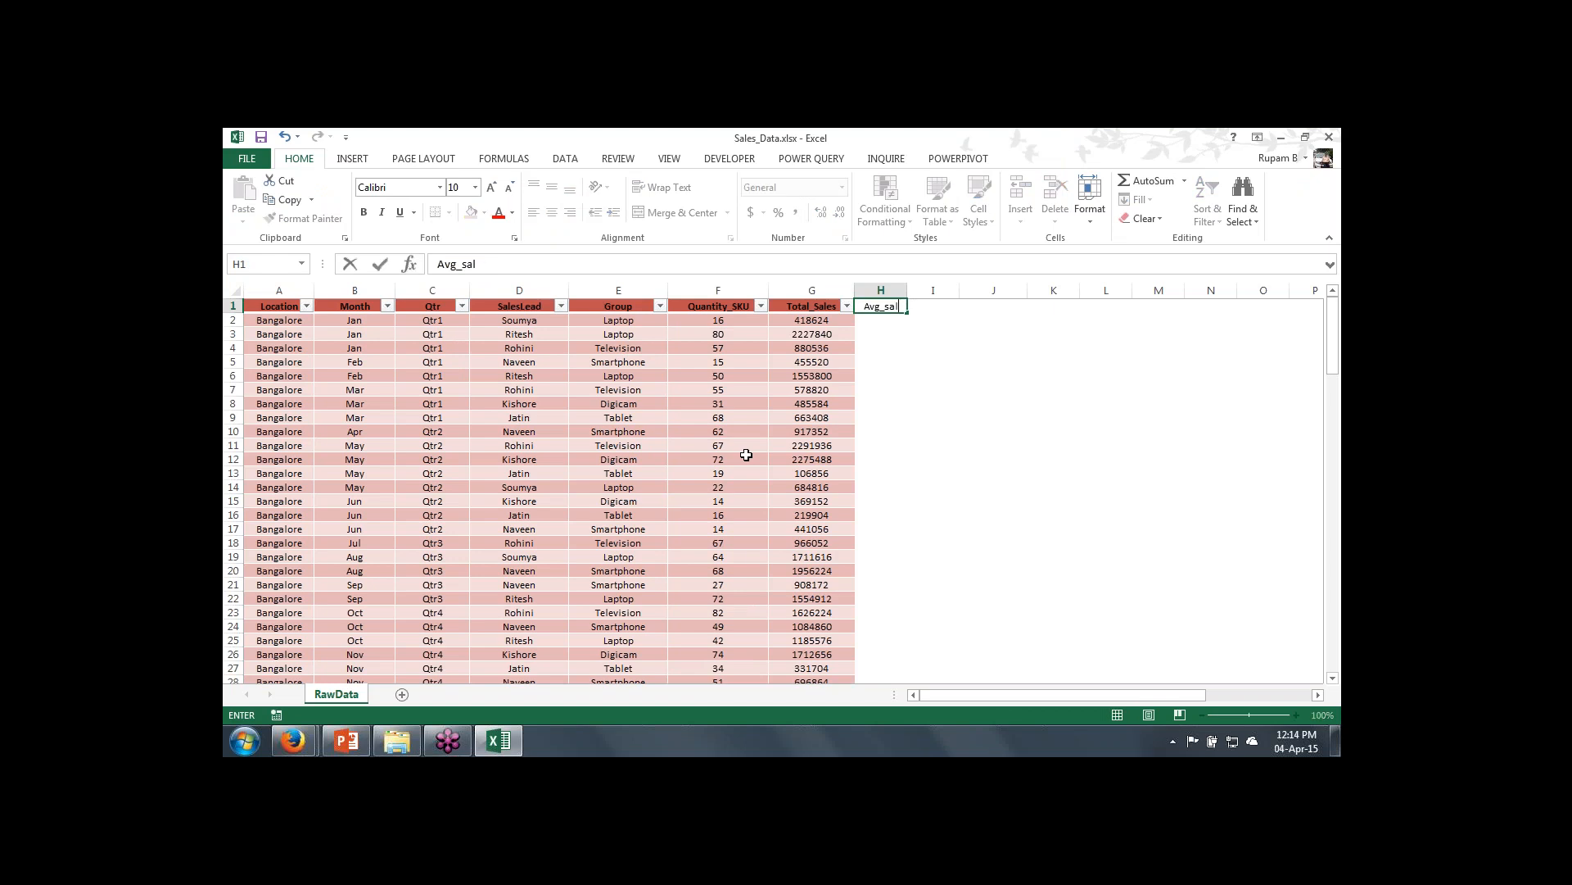
text(es)
key(Return)
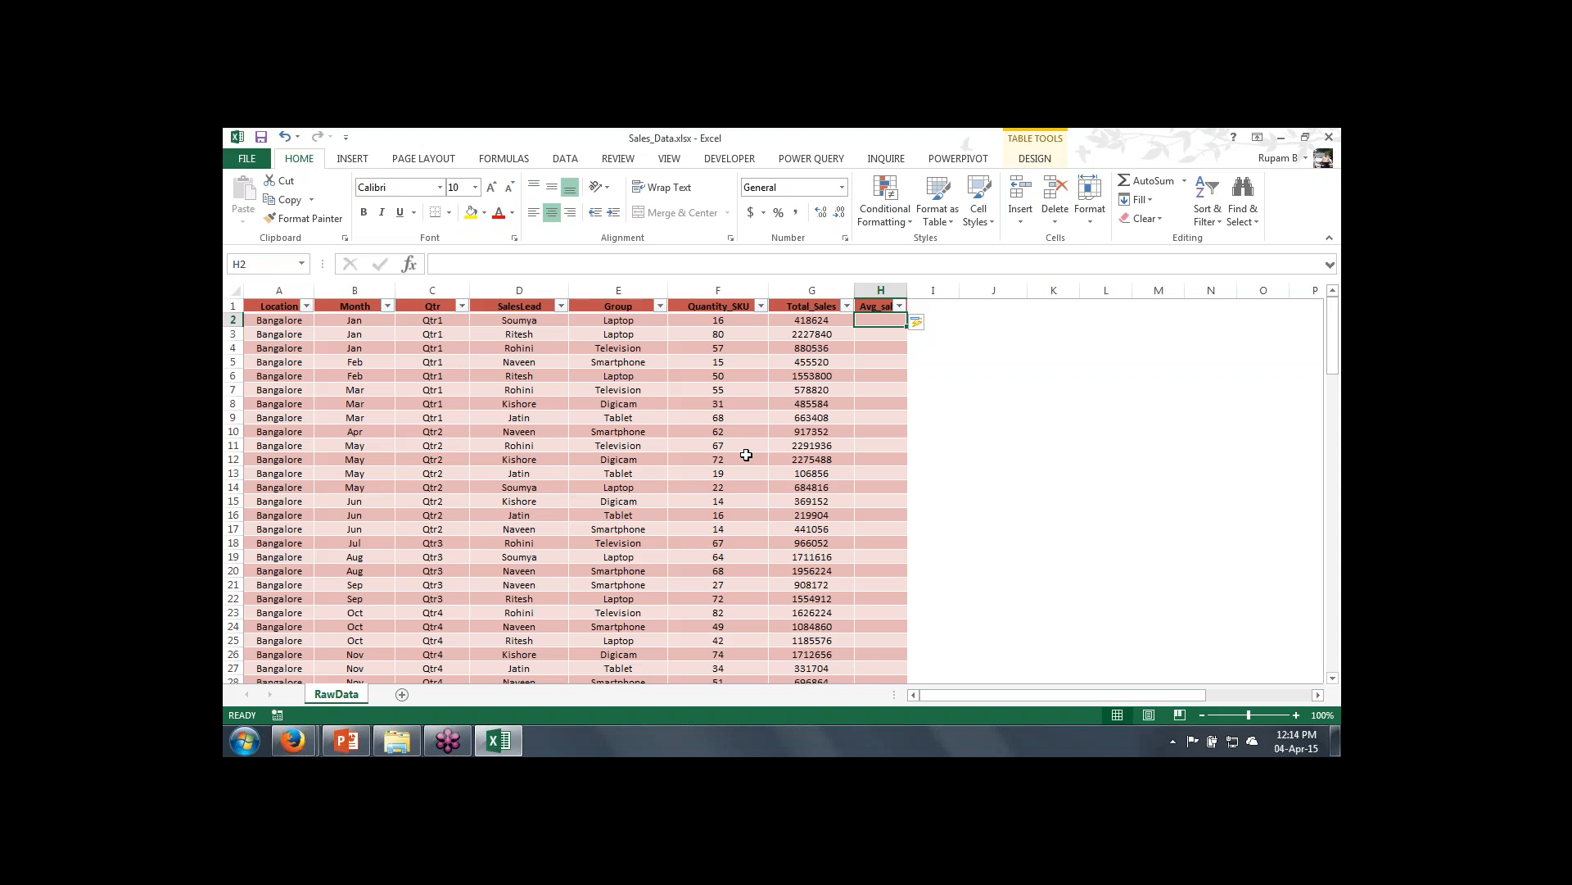
Step: Fill the Avg_sales column with the formula =[@[Total_Sales]]/[@[Quantity_SKU]], entered in cell H2
text(=)
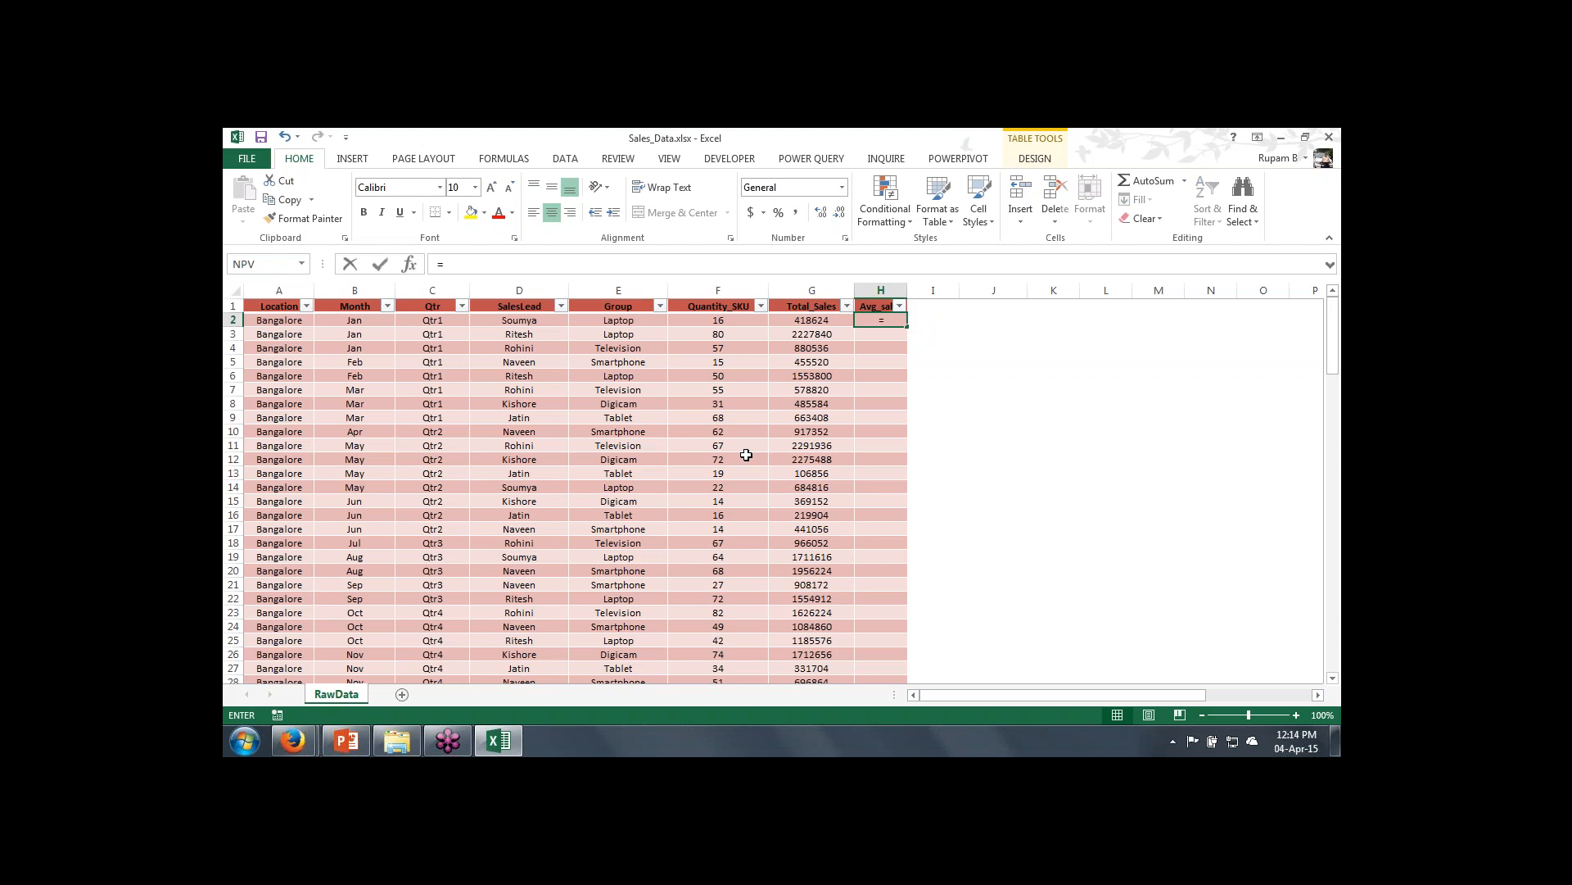
key(Left)
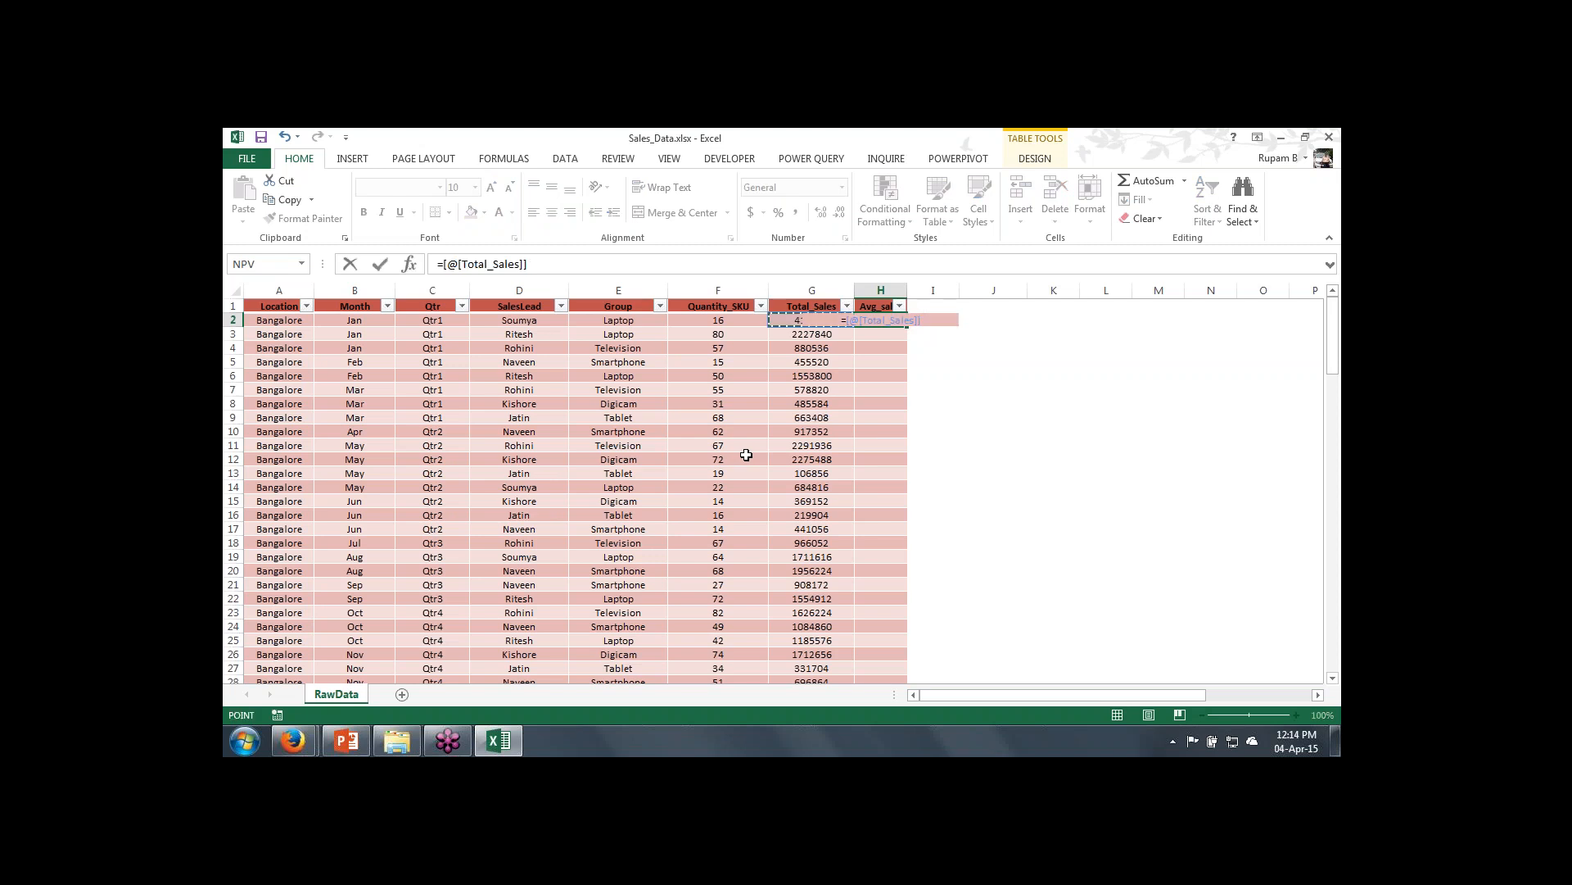
text(/)
key(Left)
key(Left)
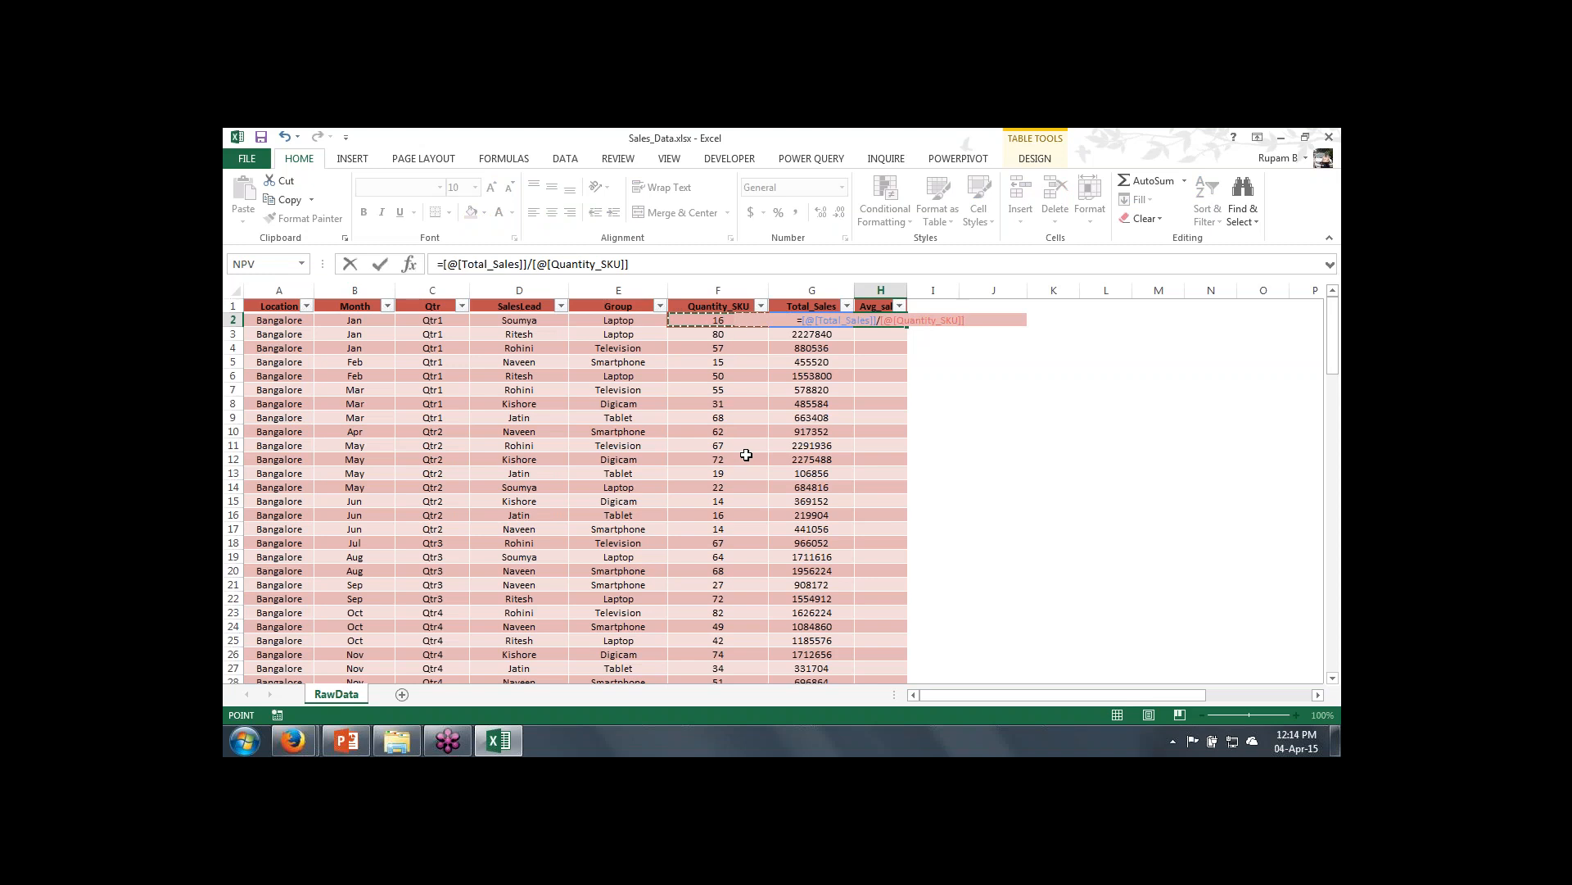
key(Return)
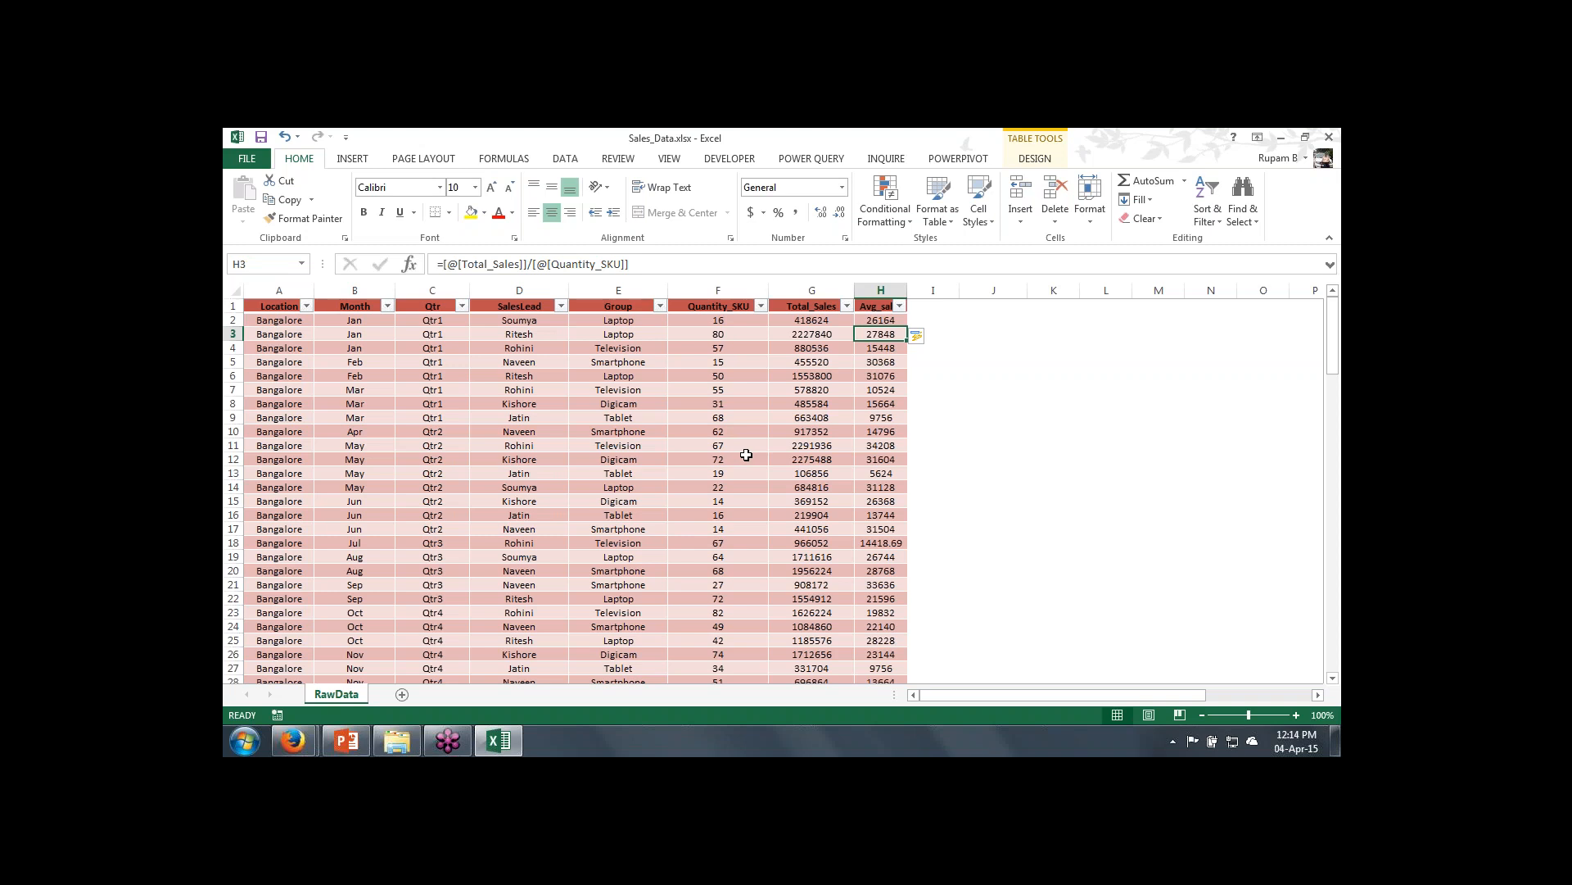
Step: Set up a lookup criterion beside the table with the label Group in J1 and the value Laptop in K1
click(622, 320)
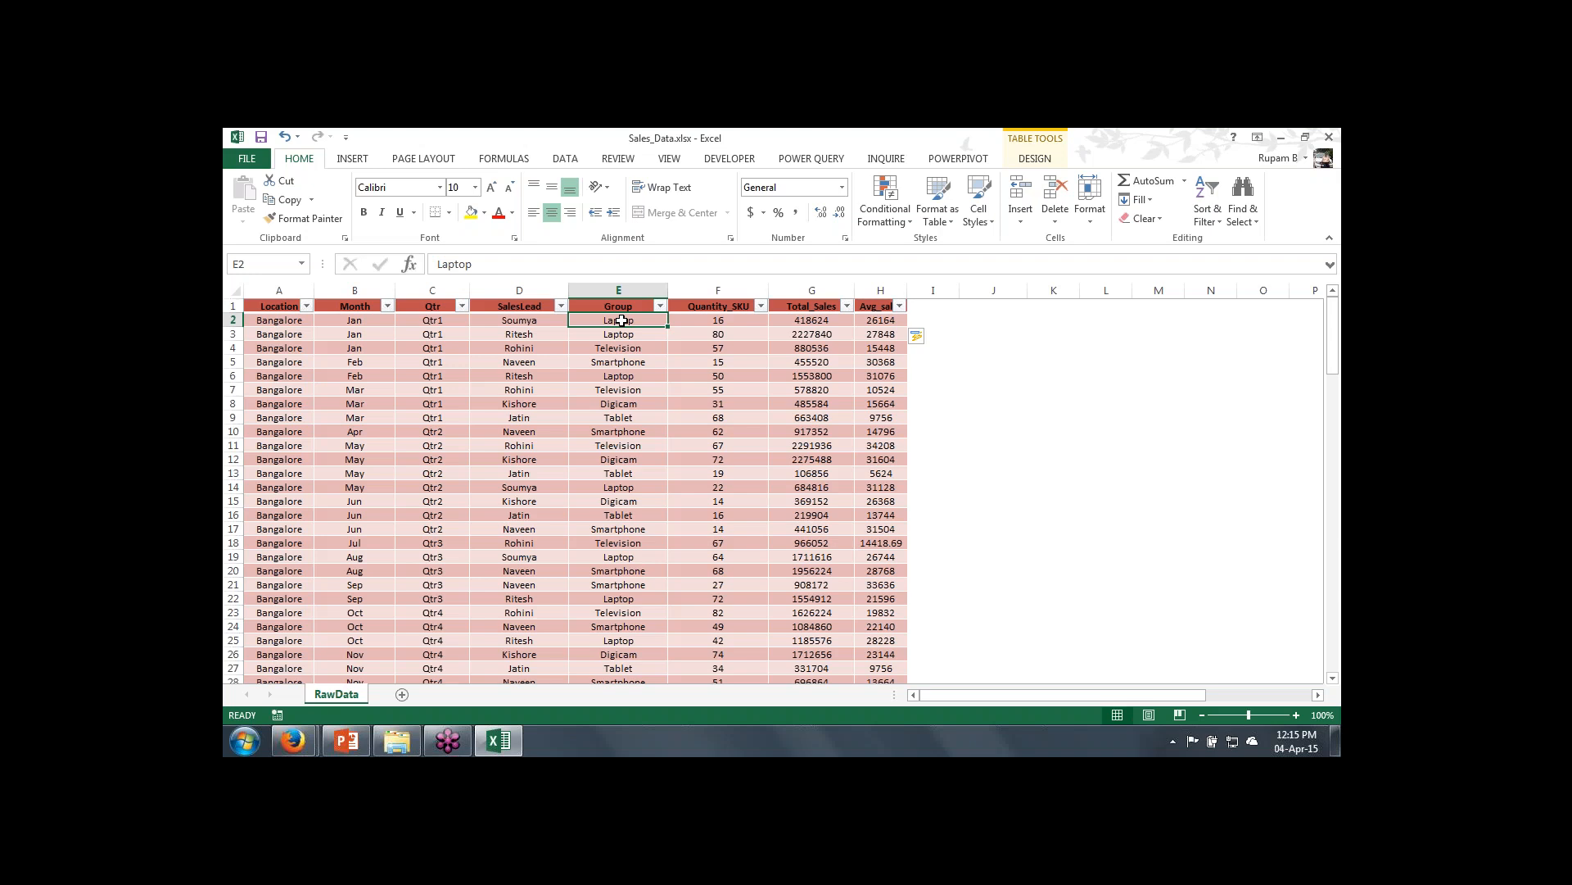
click(976, 310)
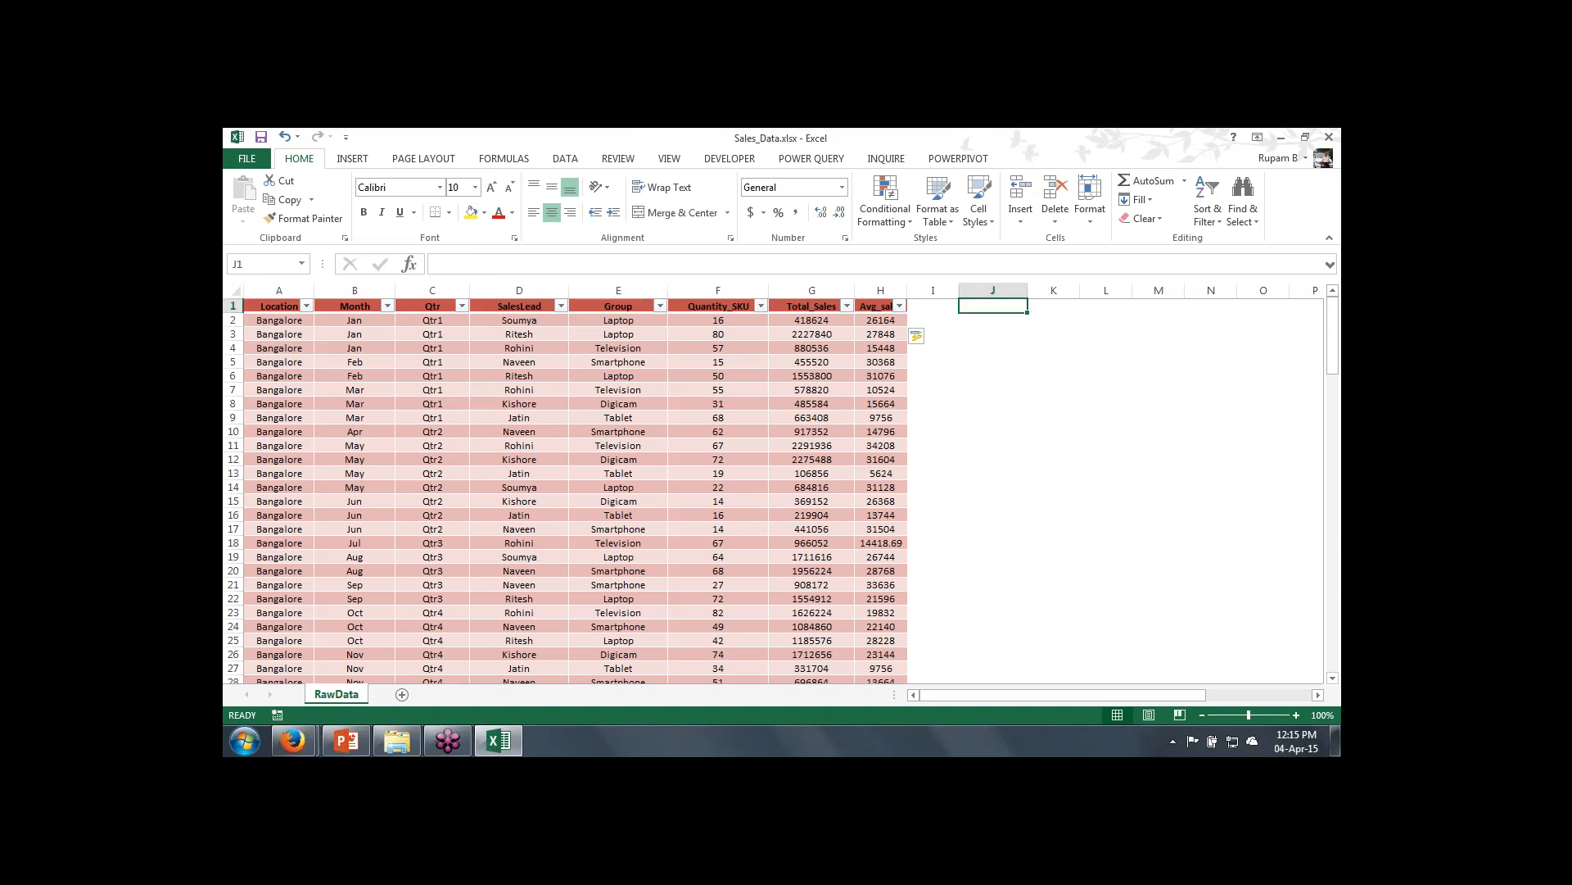
text(Group)
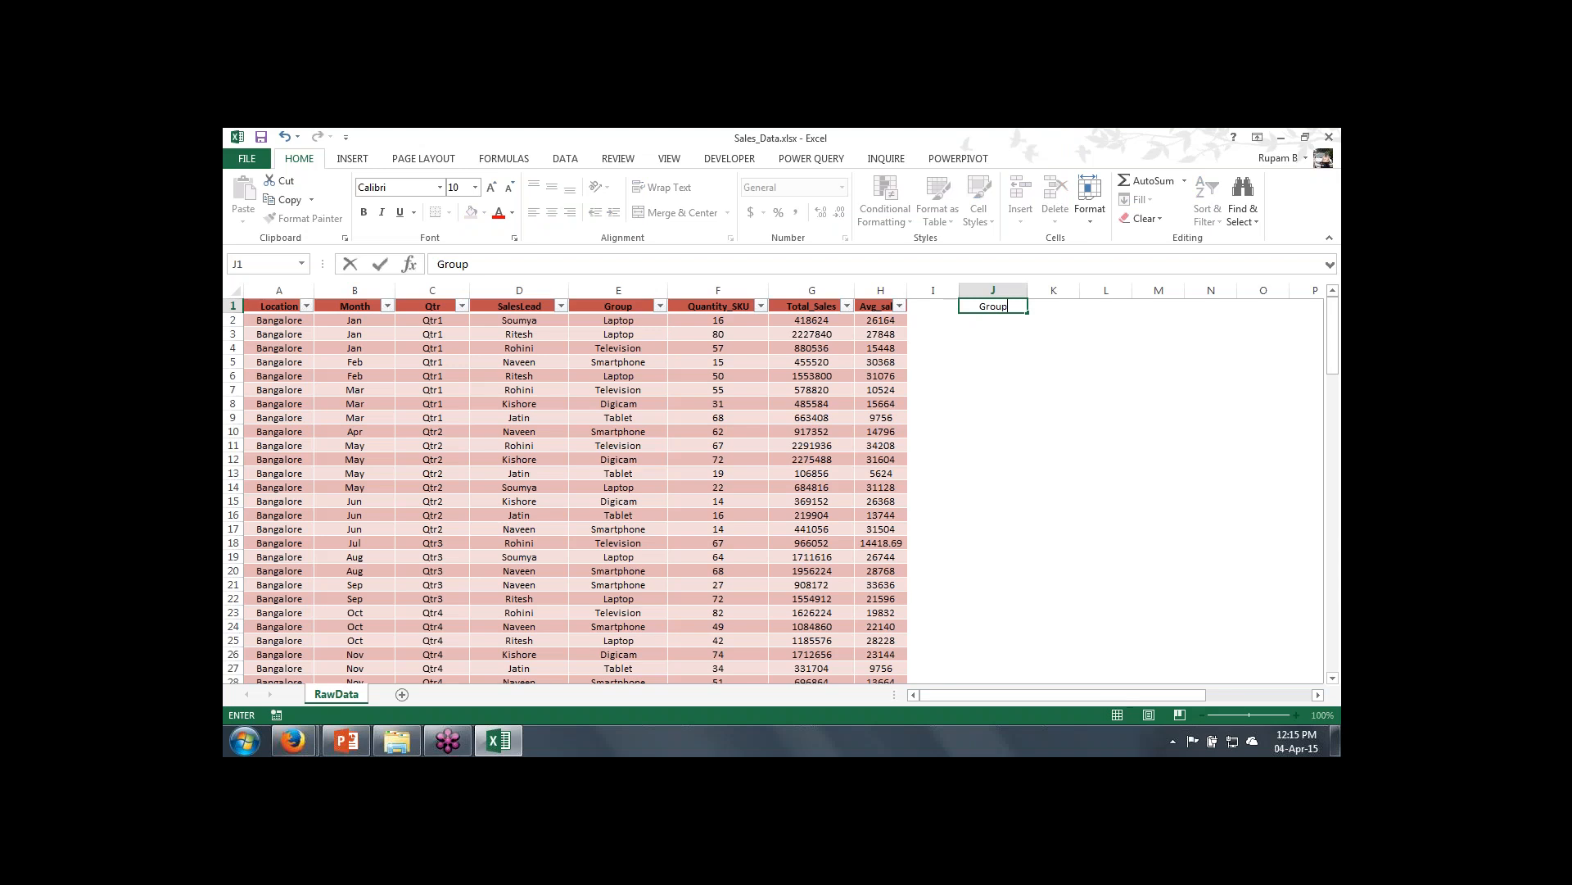
key(Tab)
text(Laptop)
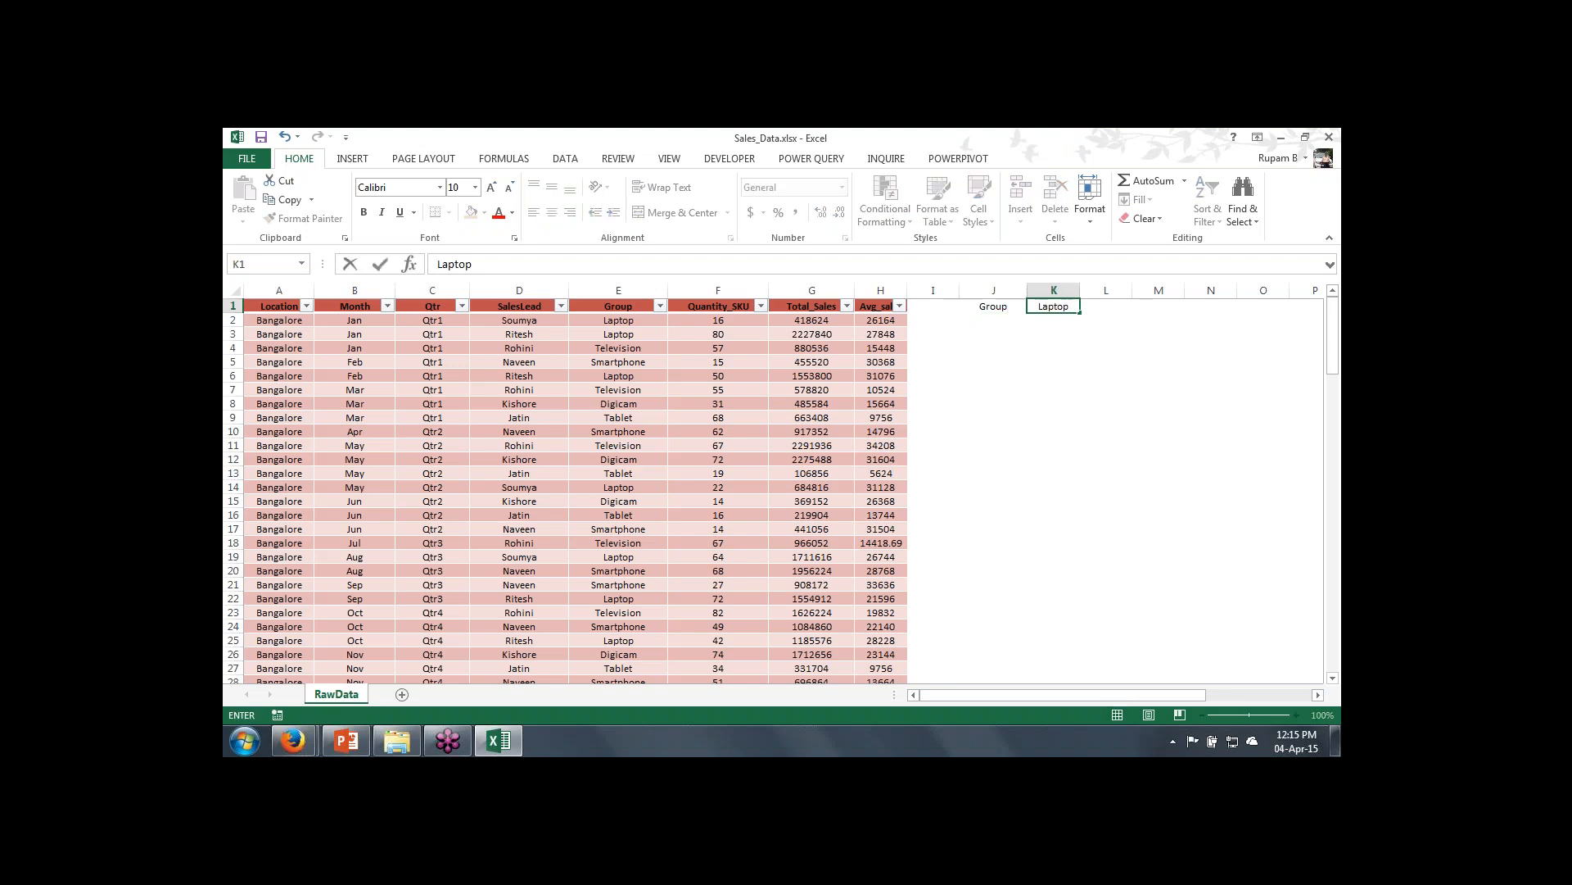
key(Return)
key(Up)
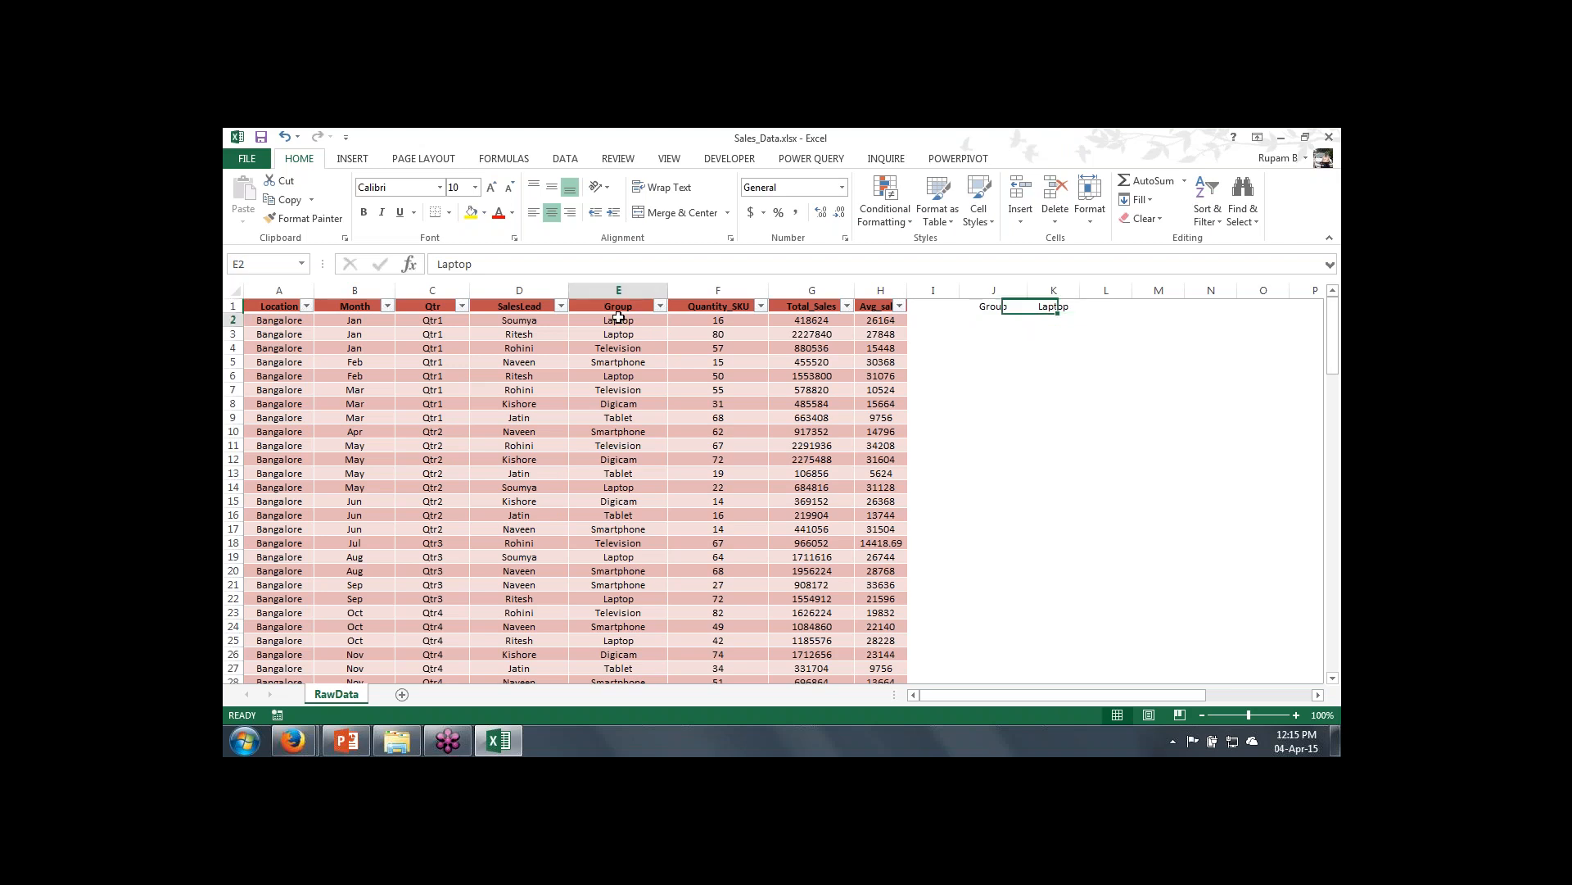
Step: Define a new conditional formatting rule for cell E2 that formats cells whose value is equal to cell K1
click(619, 319)
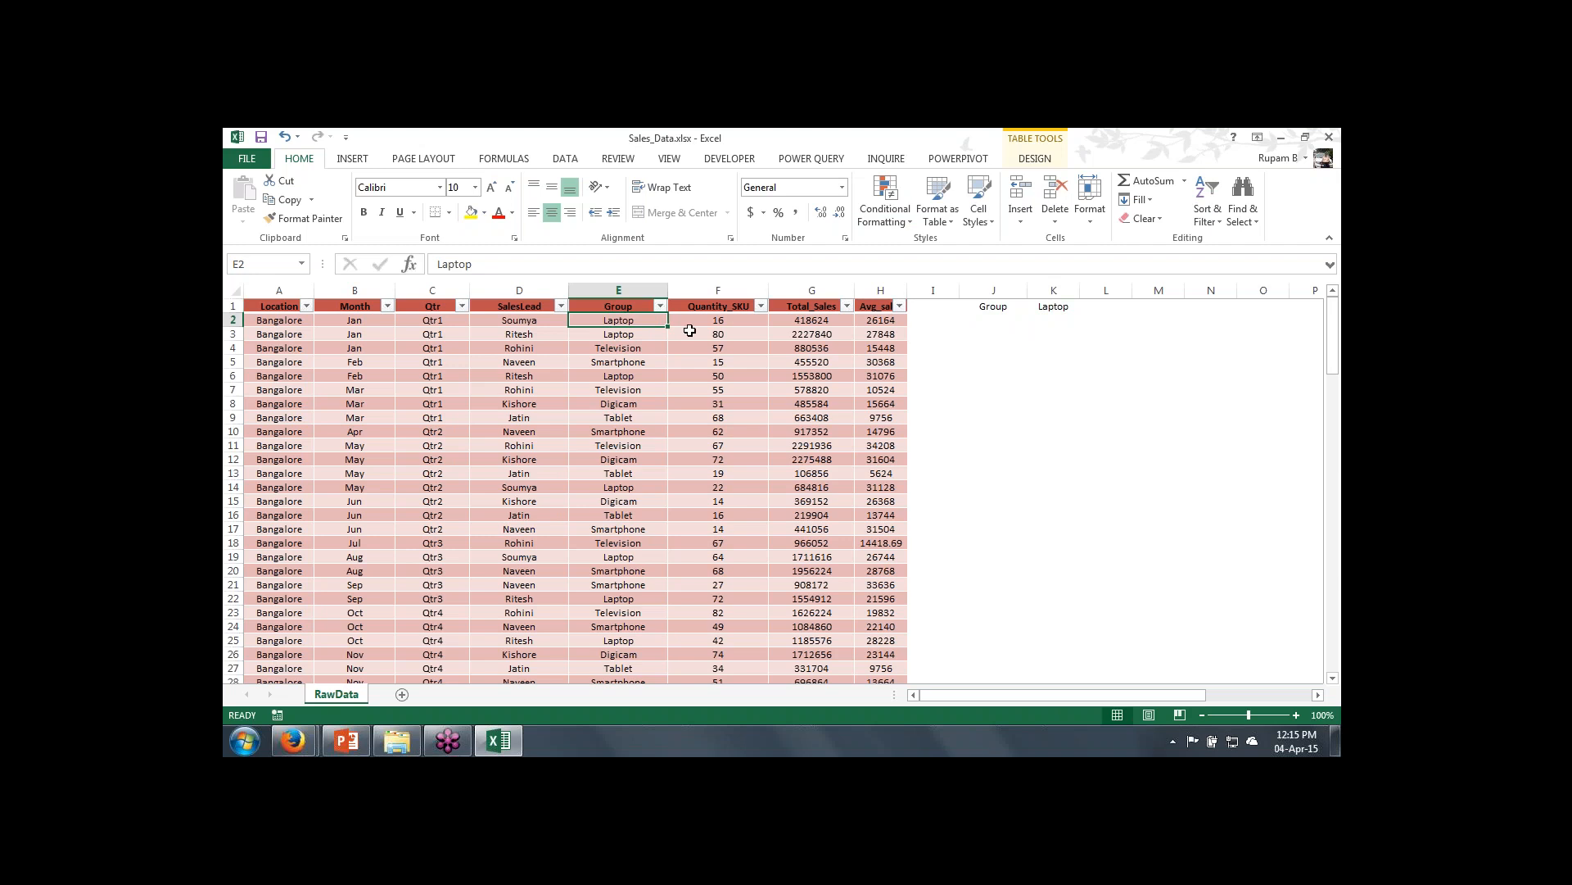
click(897, 227)
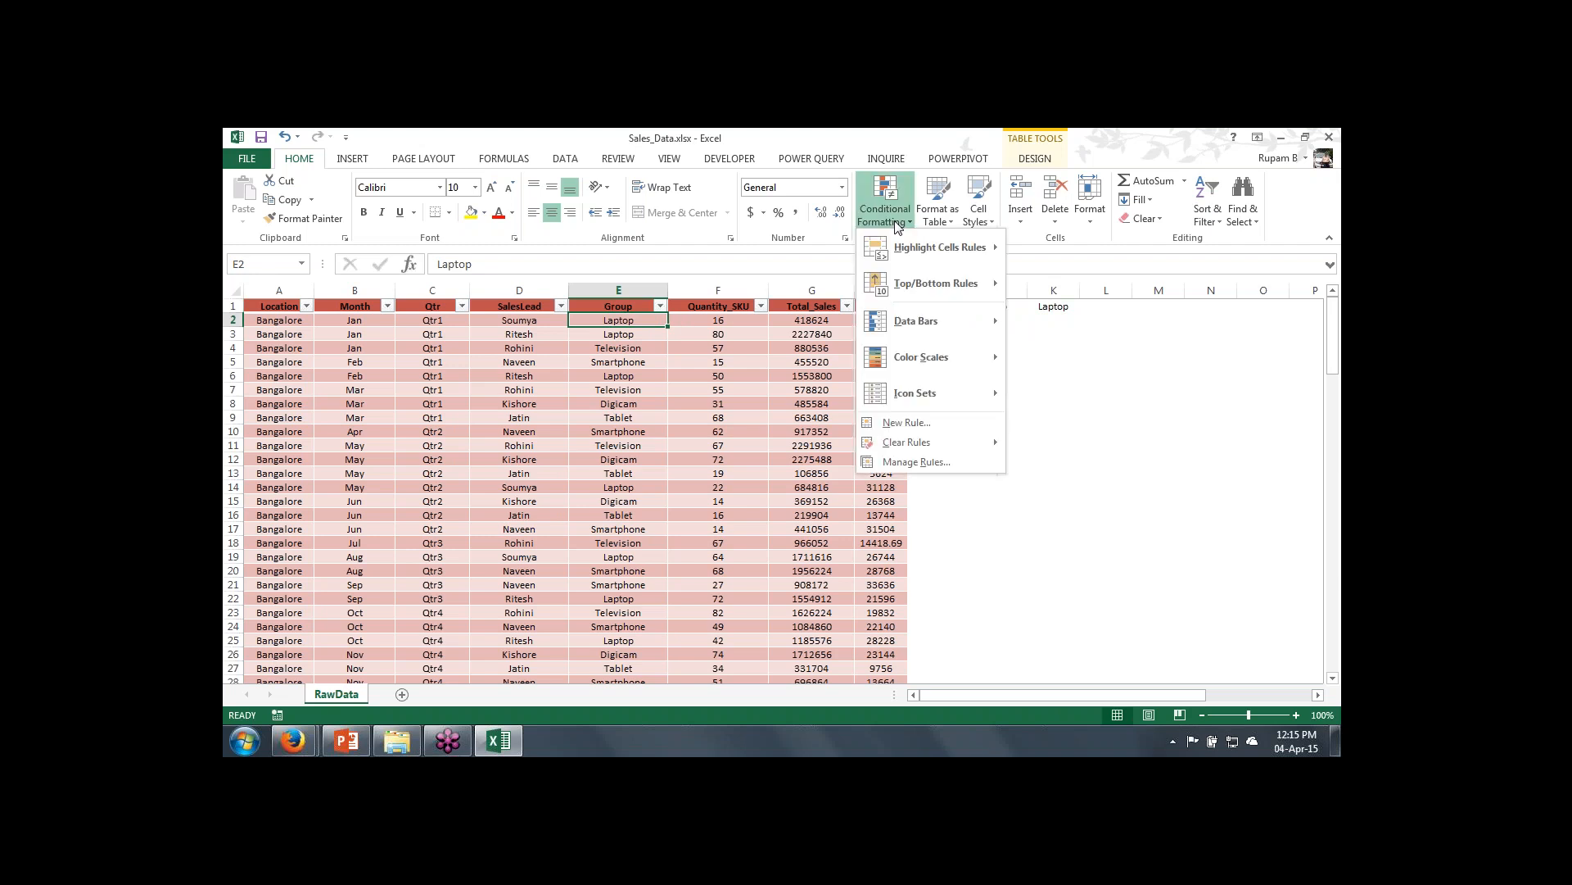
click(907, 423)
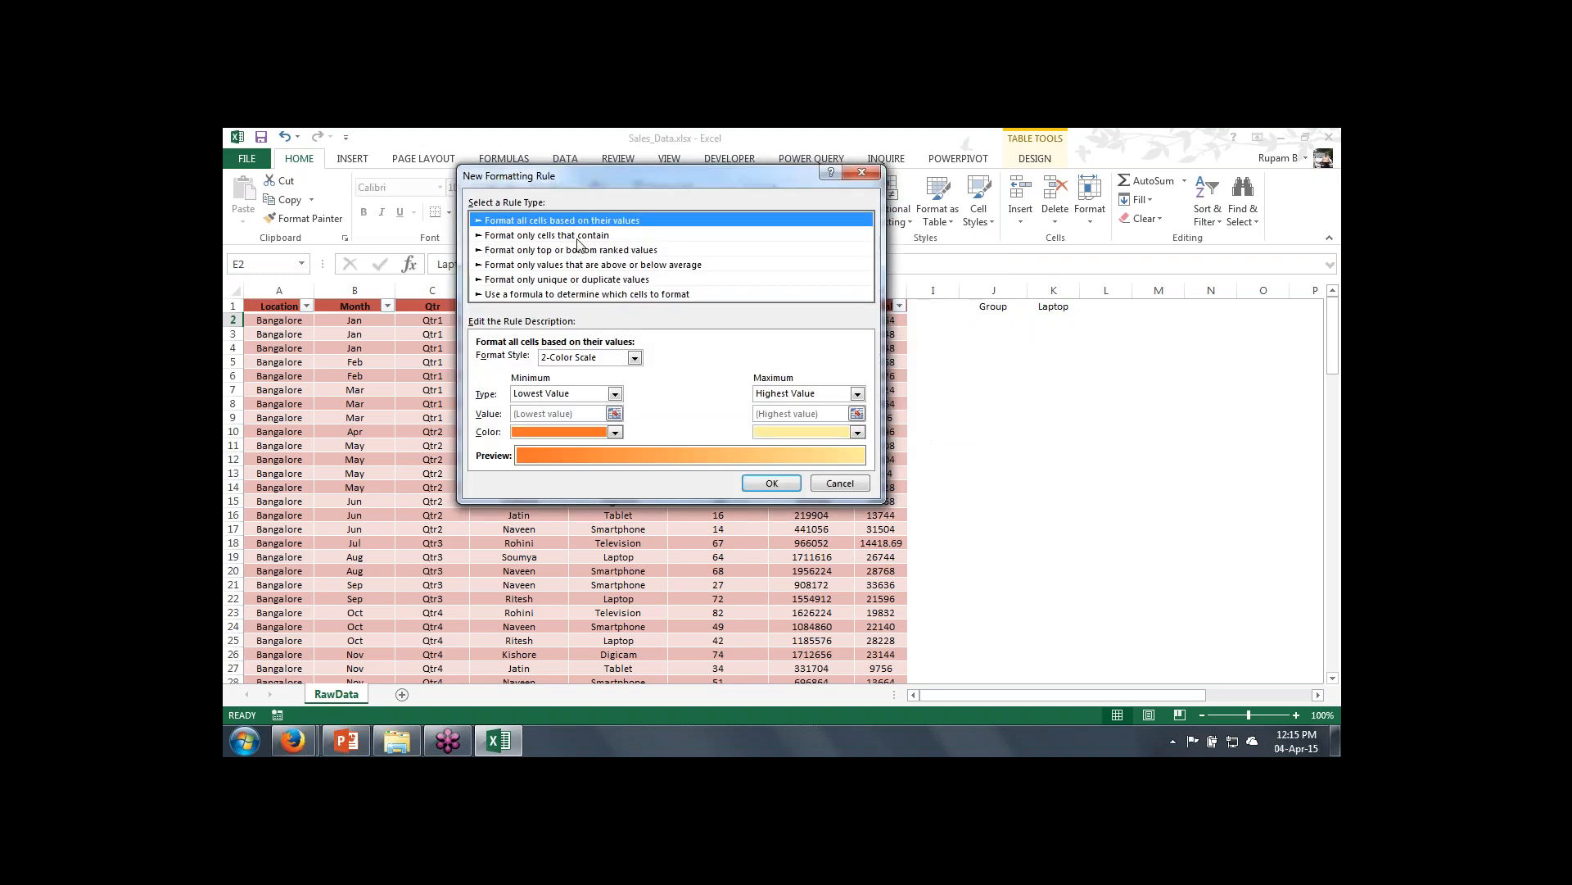
click(578, 236)
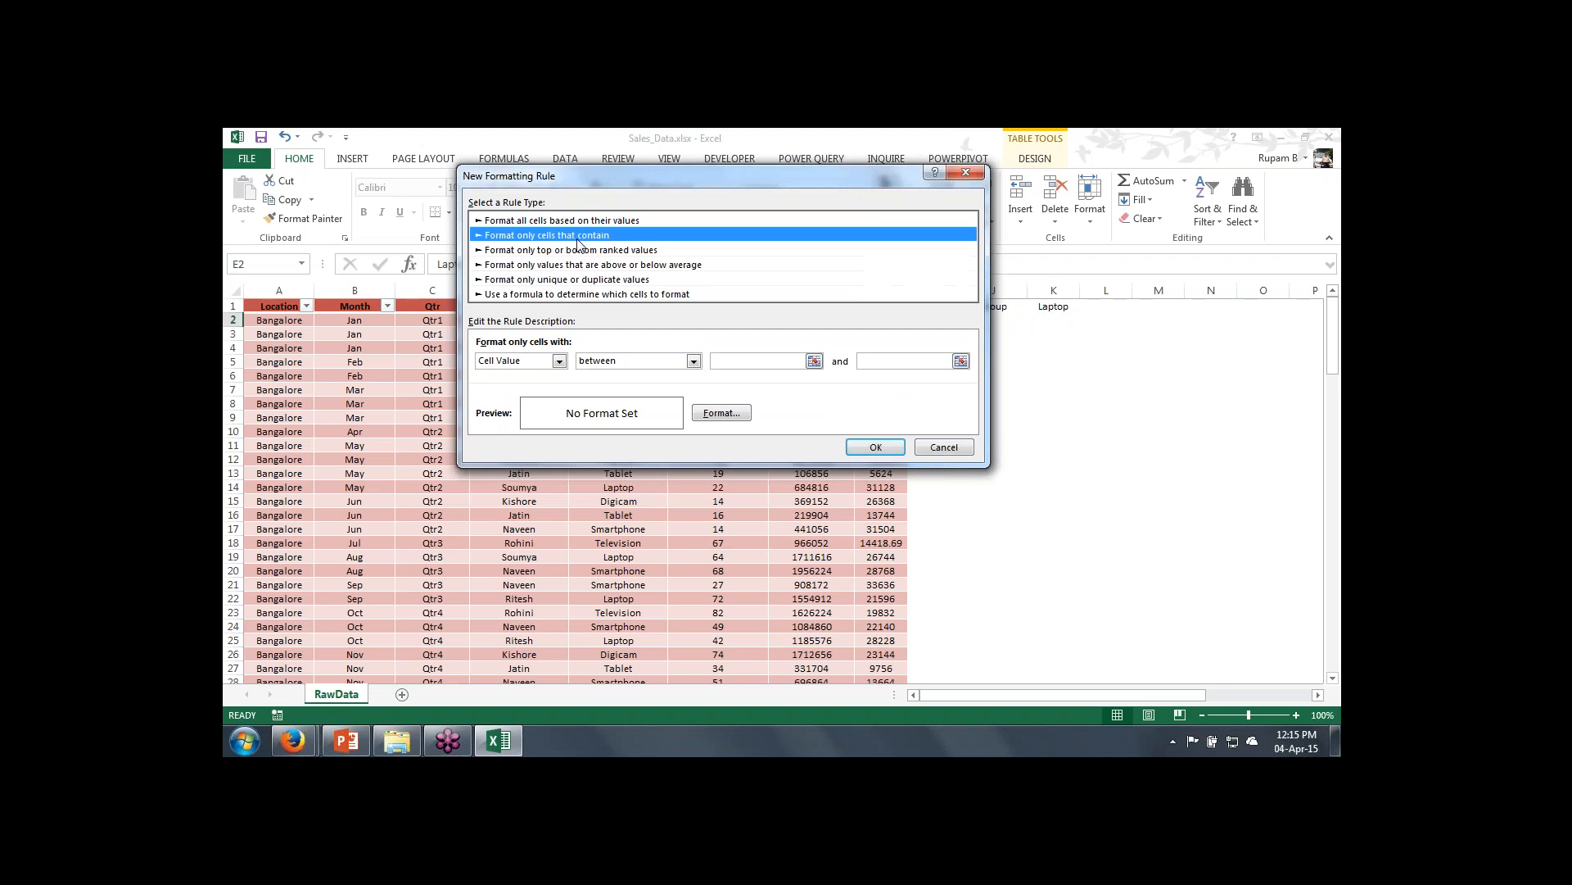
click(694, 361)
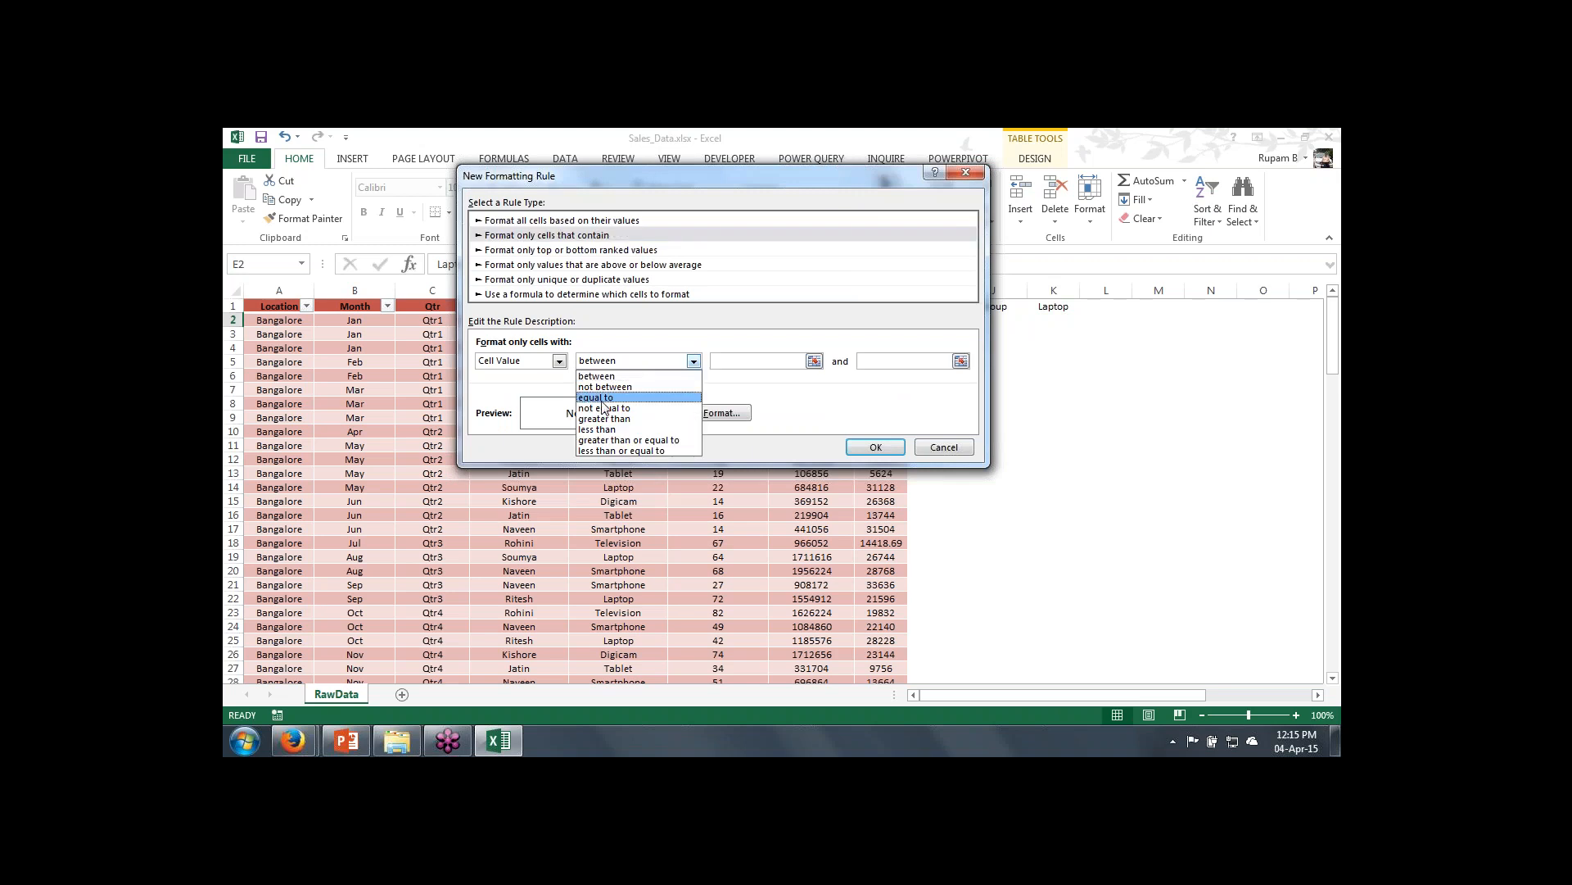
click(602, 399)
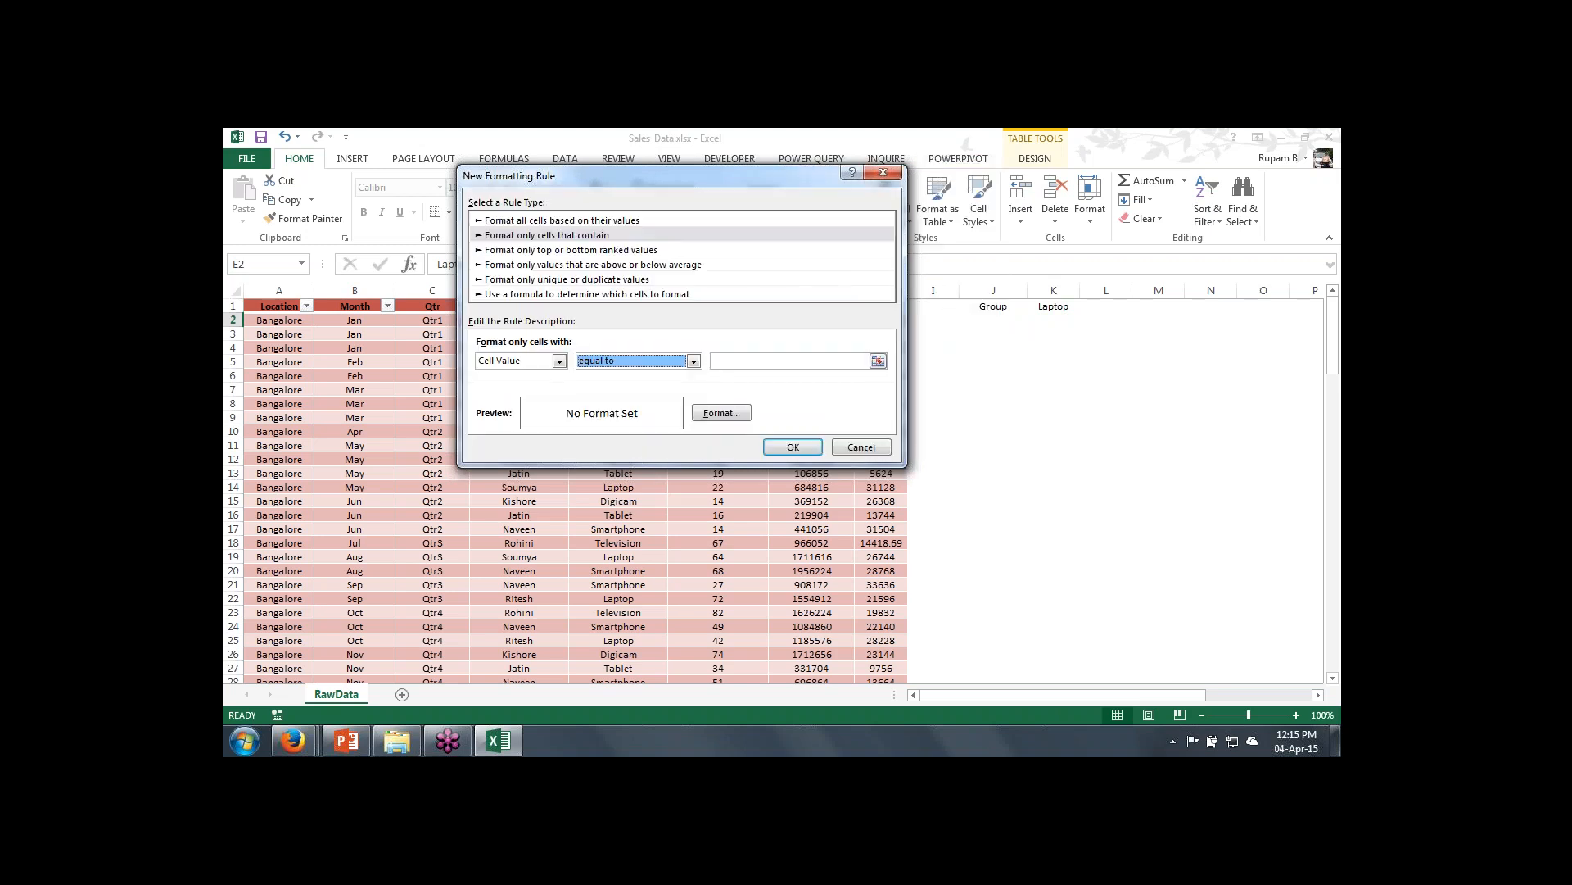
click(788, 361)
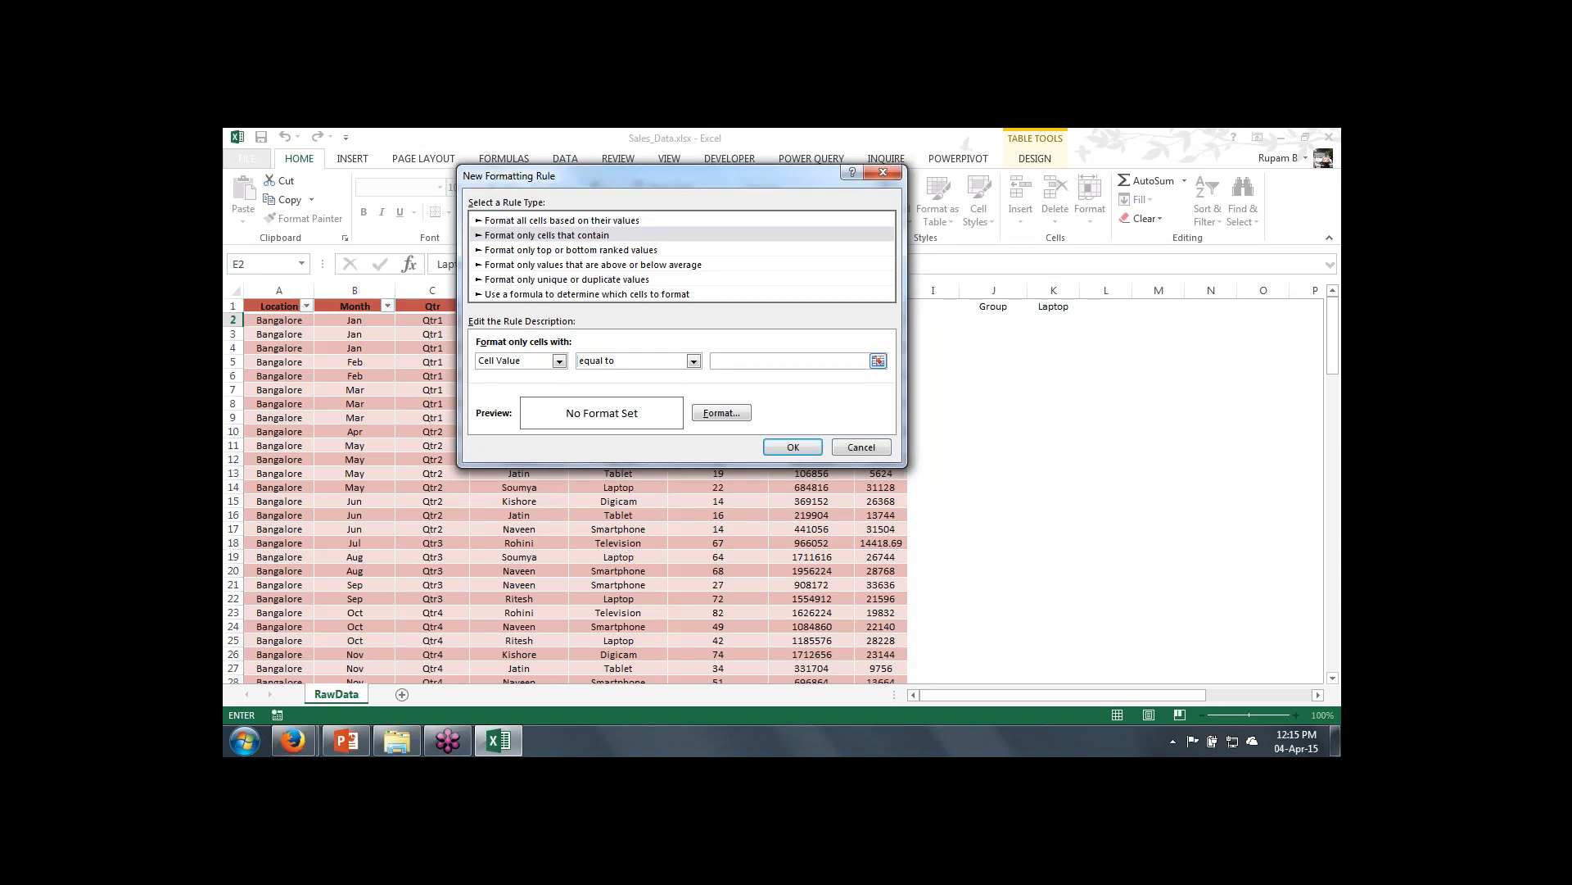
click(1053, 309)
Step: Give the new rule for cell E2 an orange fill and apply the rule
click(722, 413)
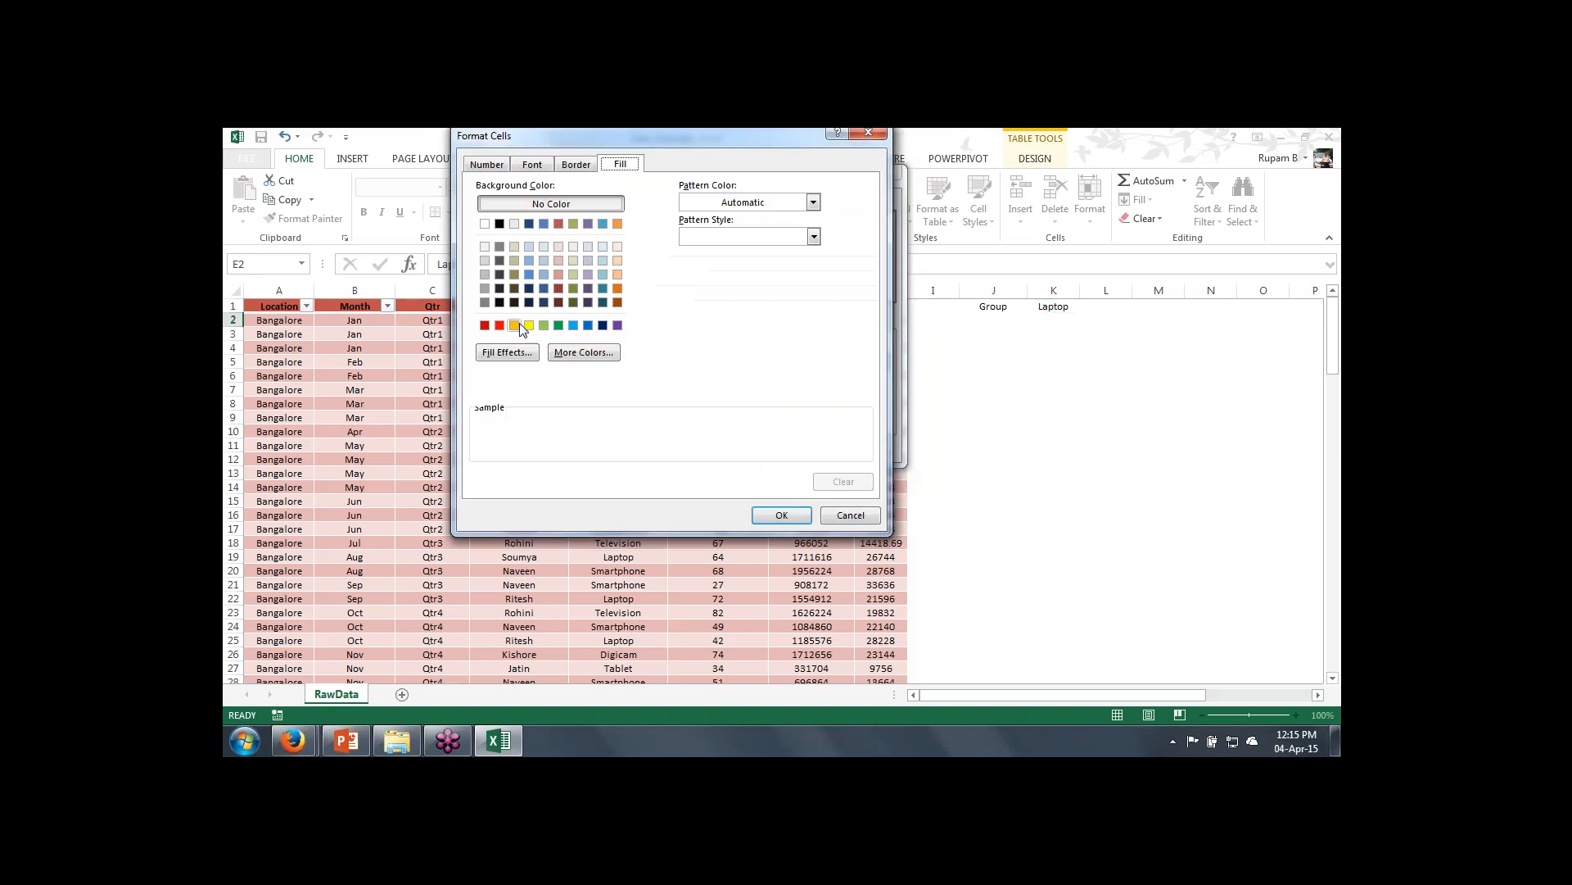
click(516, 326)
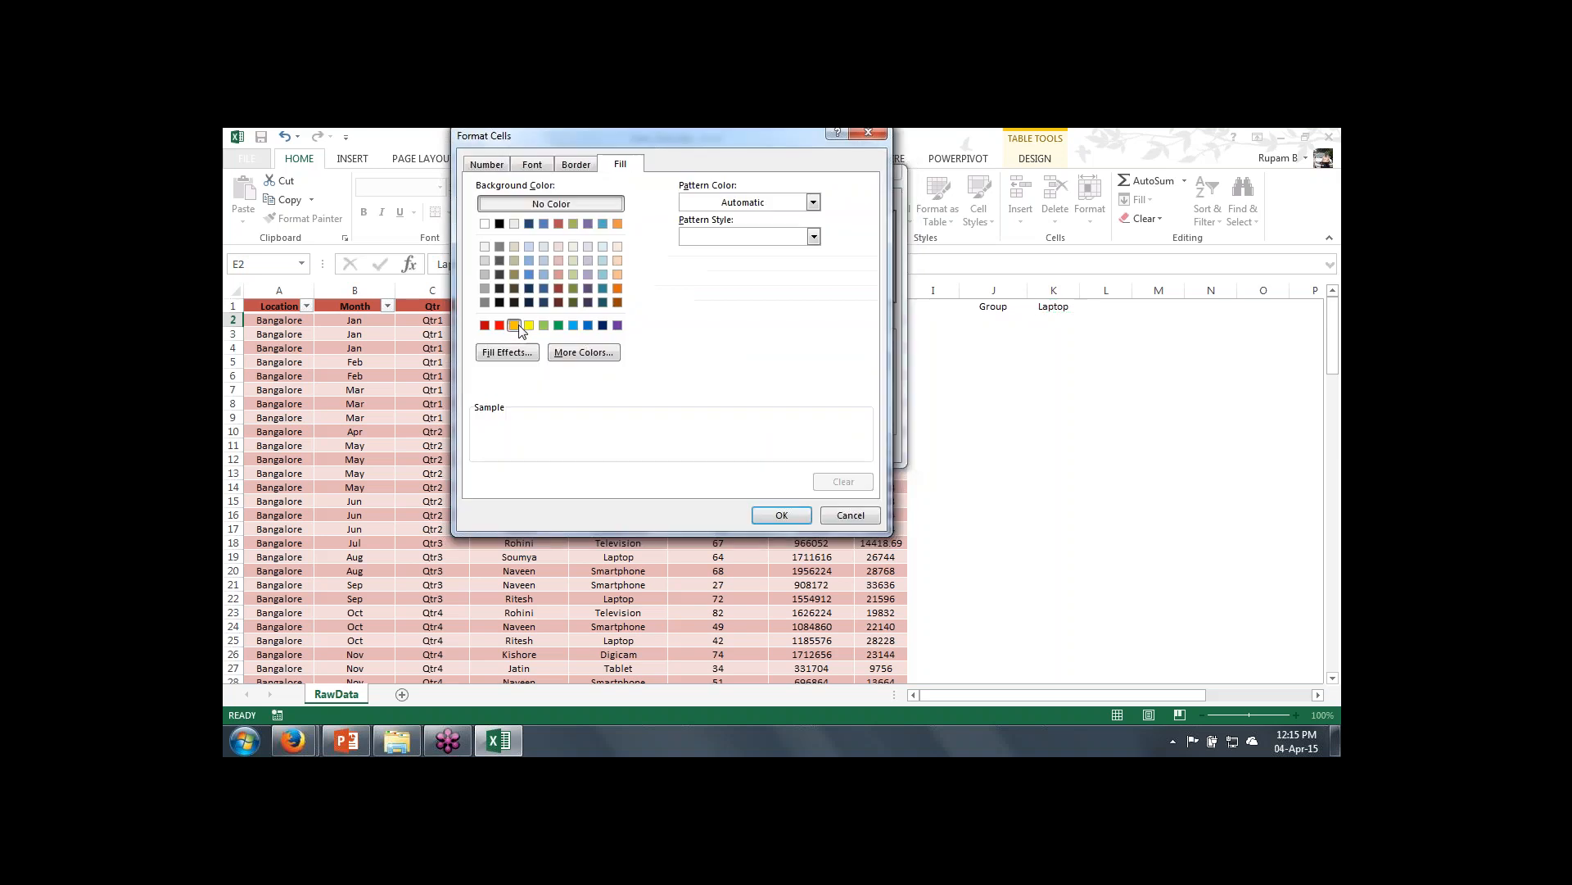
click(794, 515)
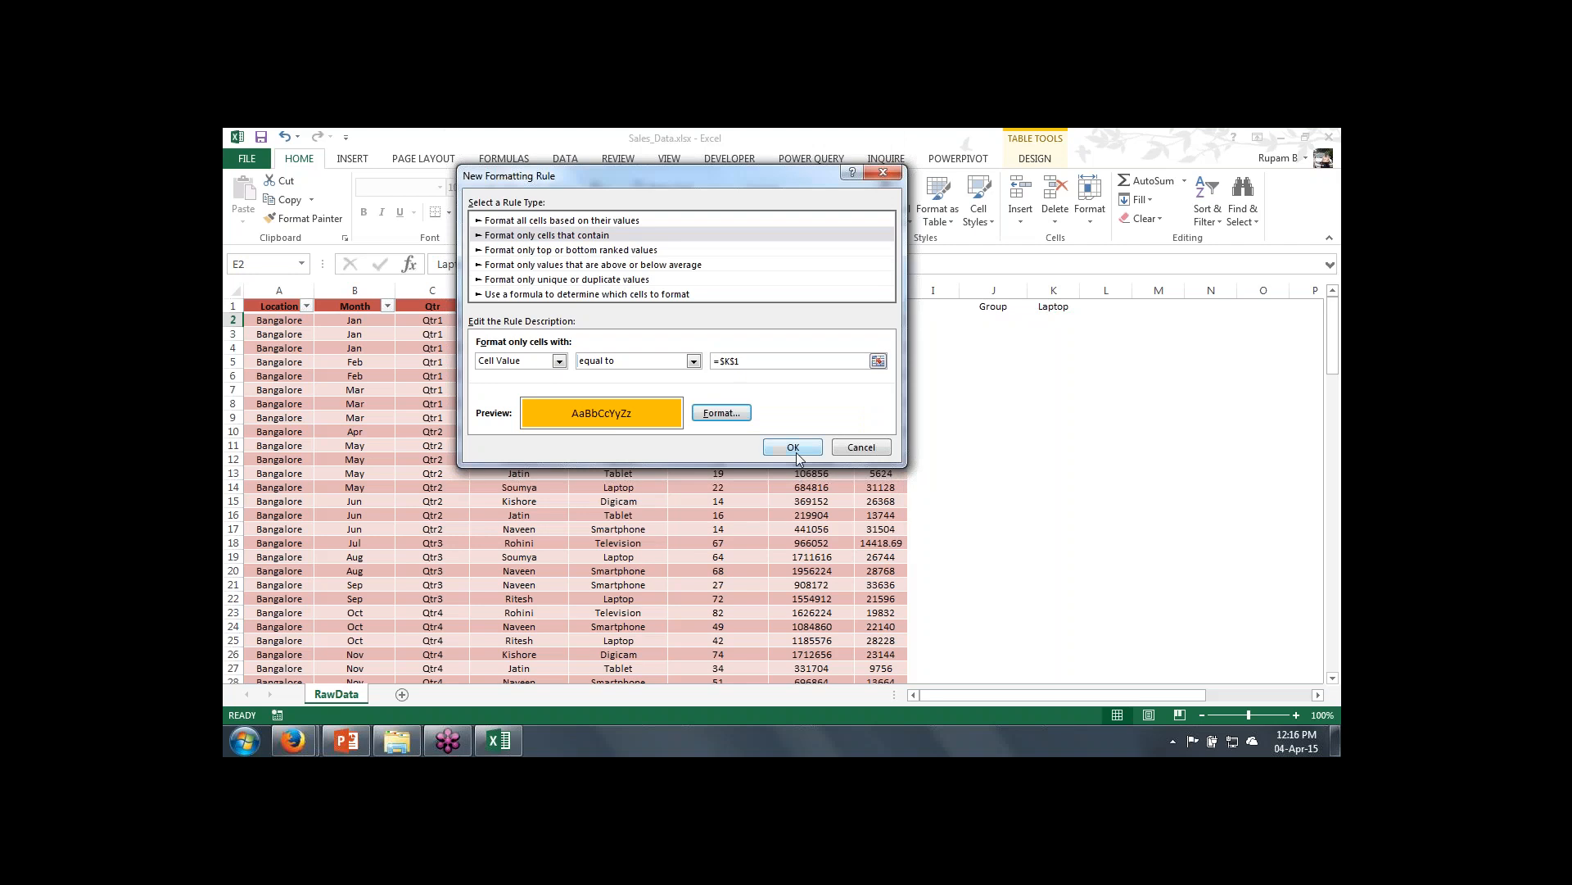
click(795, 450)
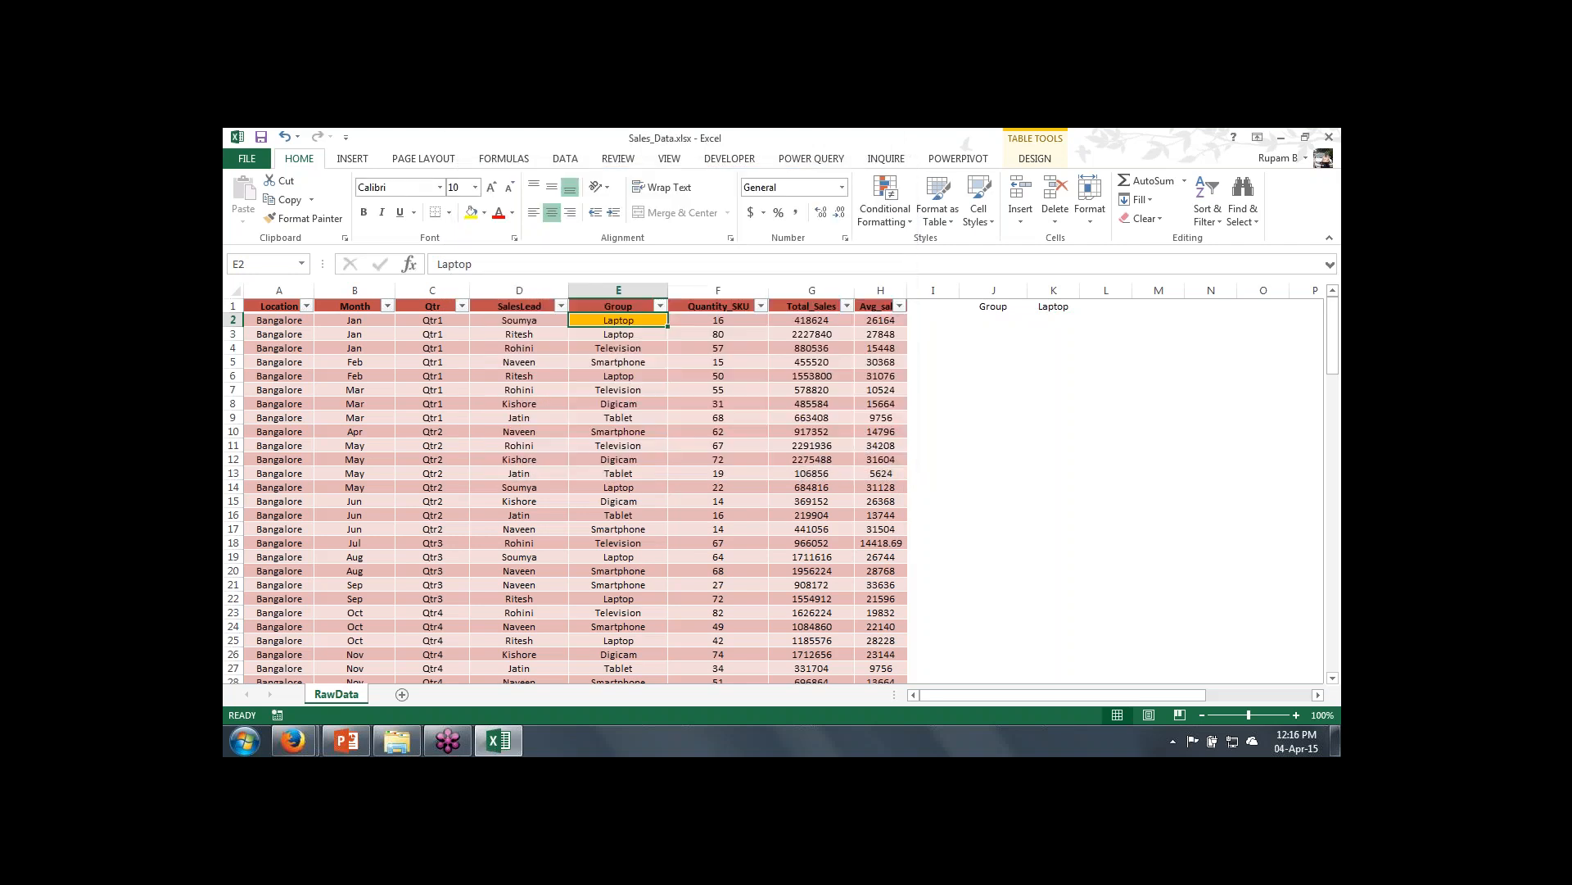
Step: Copy the formatting of cell E2 down the rest of the Group column with Format Painter
click(297, 220)
drag(614, 334, 596, 707)
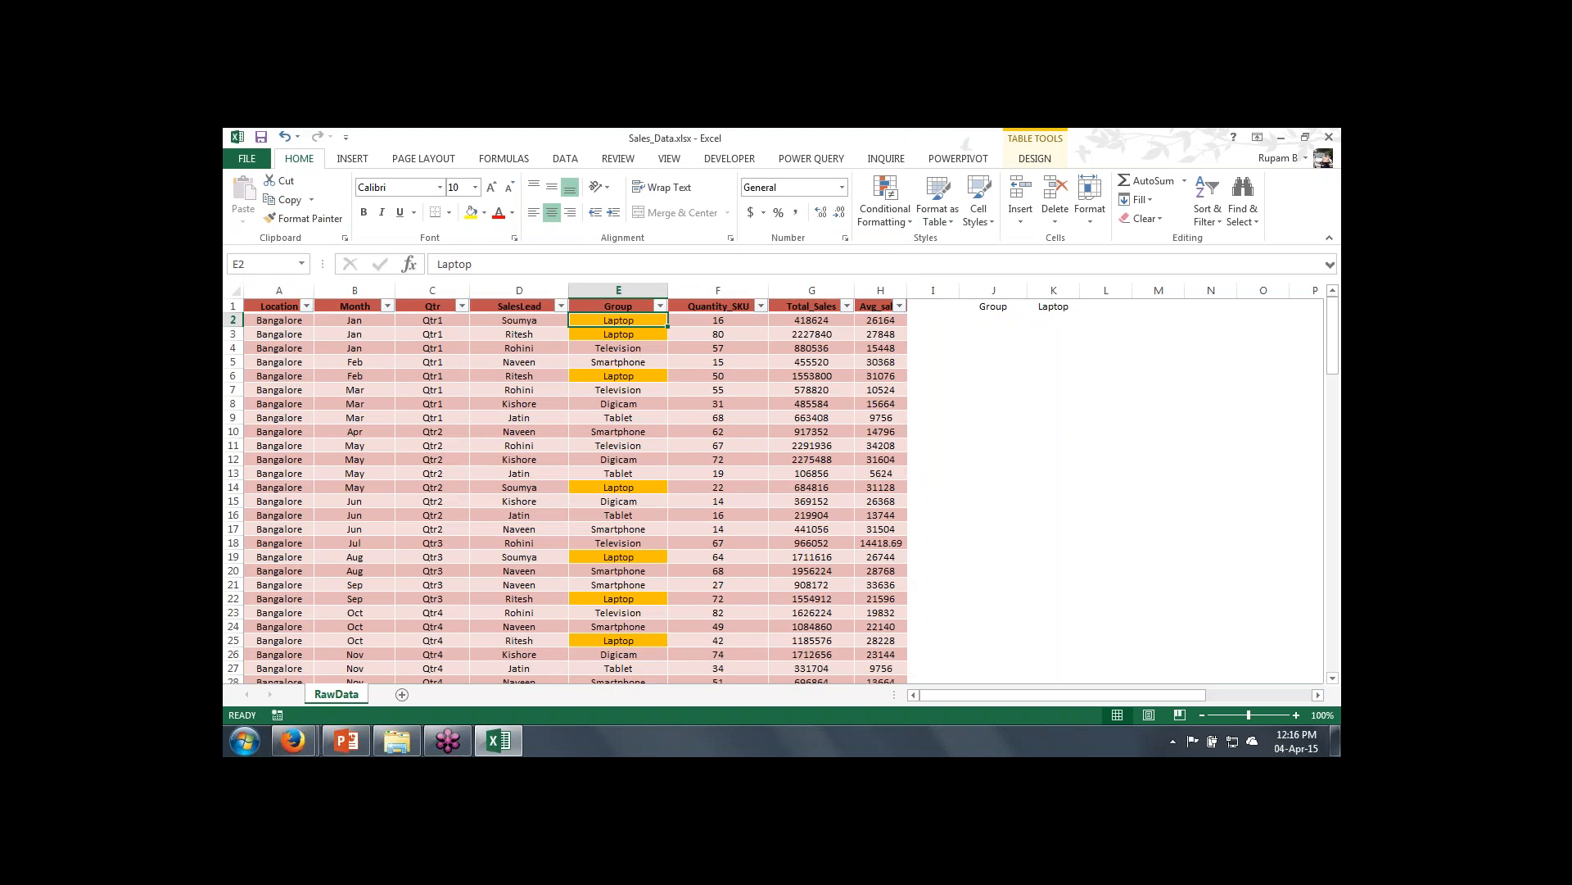
click(812, 320)
Step: Change the Group criterion in cell K1 to Tablet
click(1054, 306)
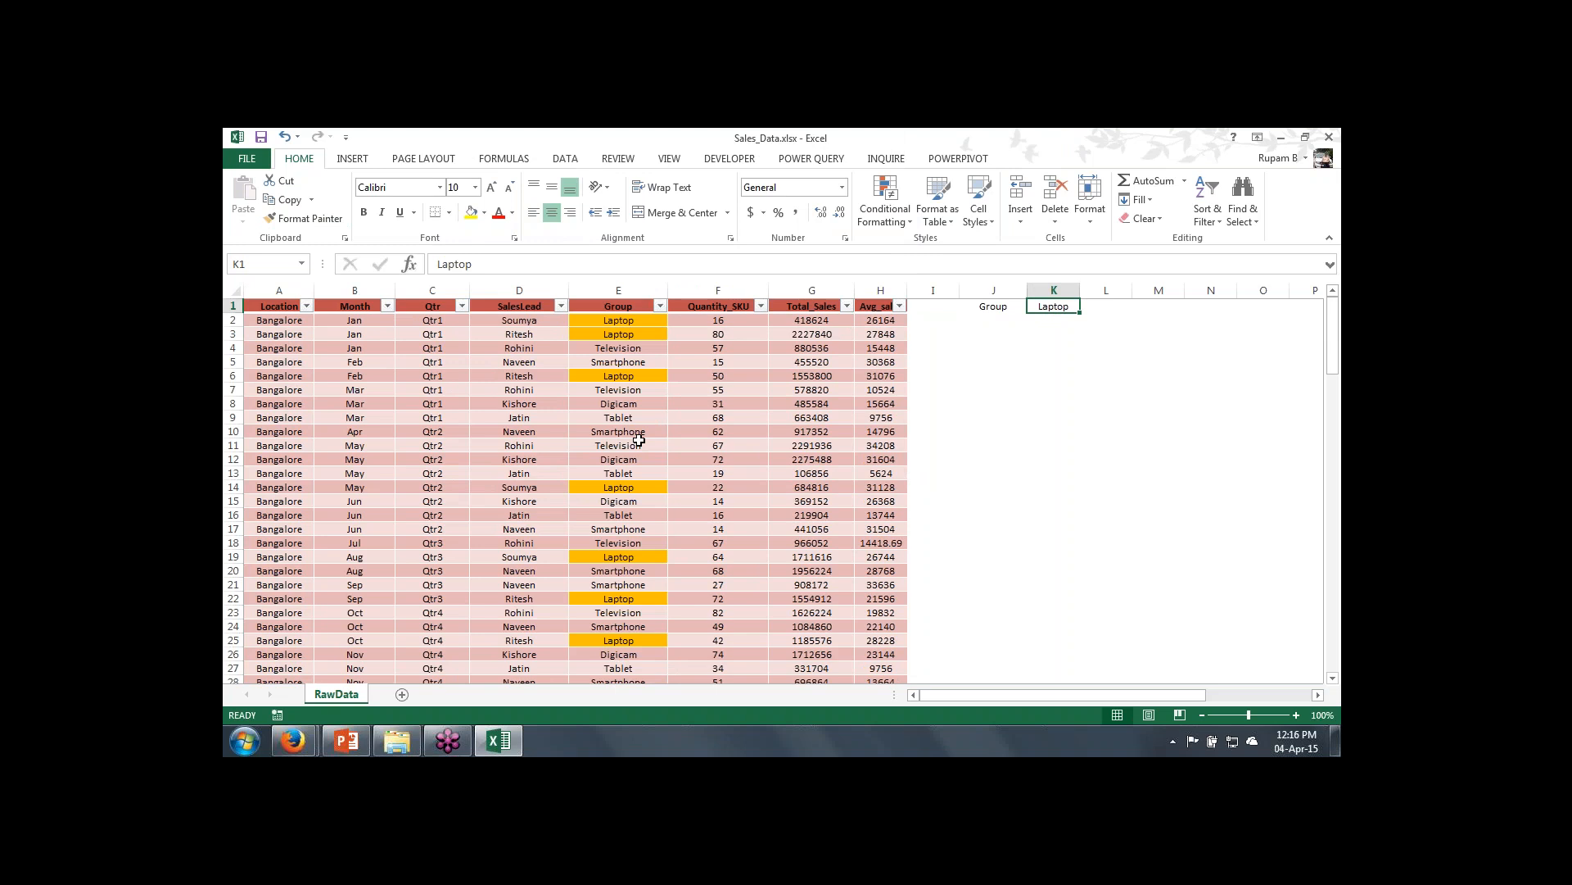
text(Tablet)
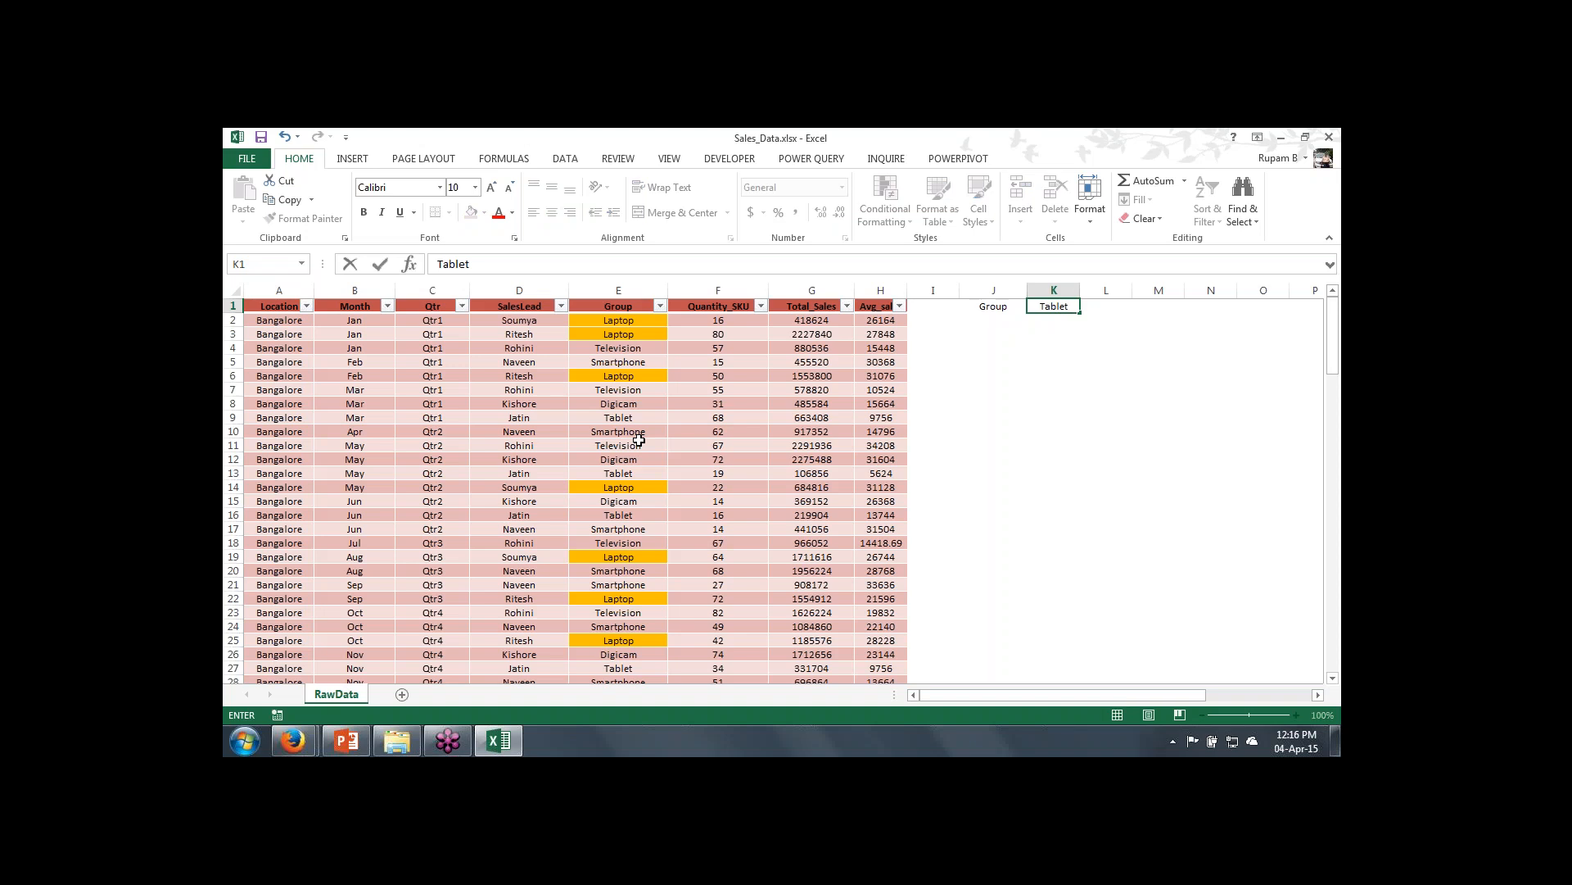
key(Return)
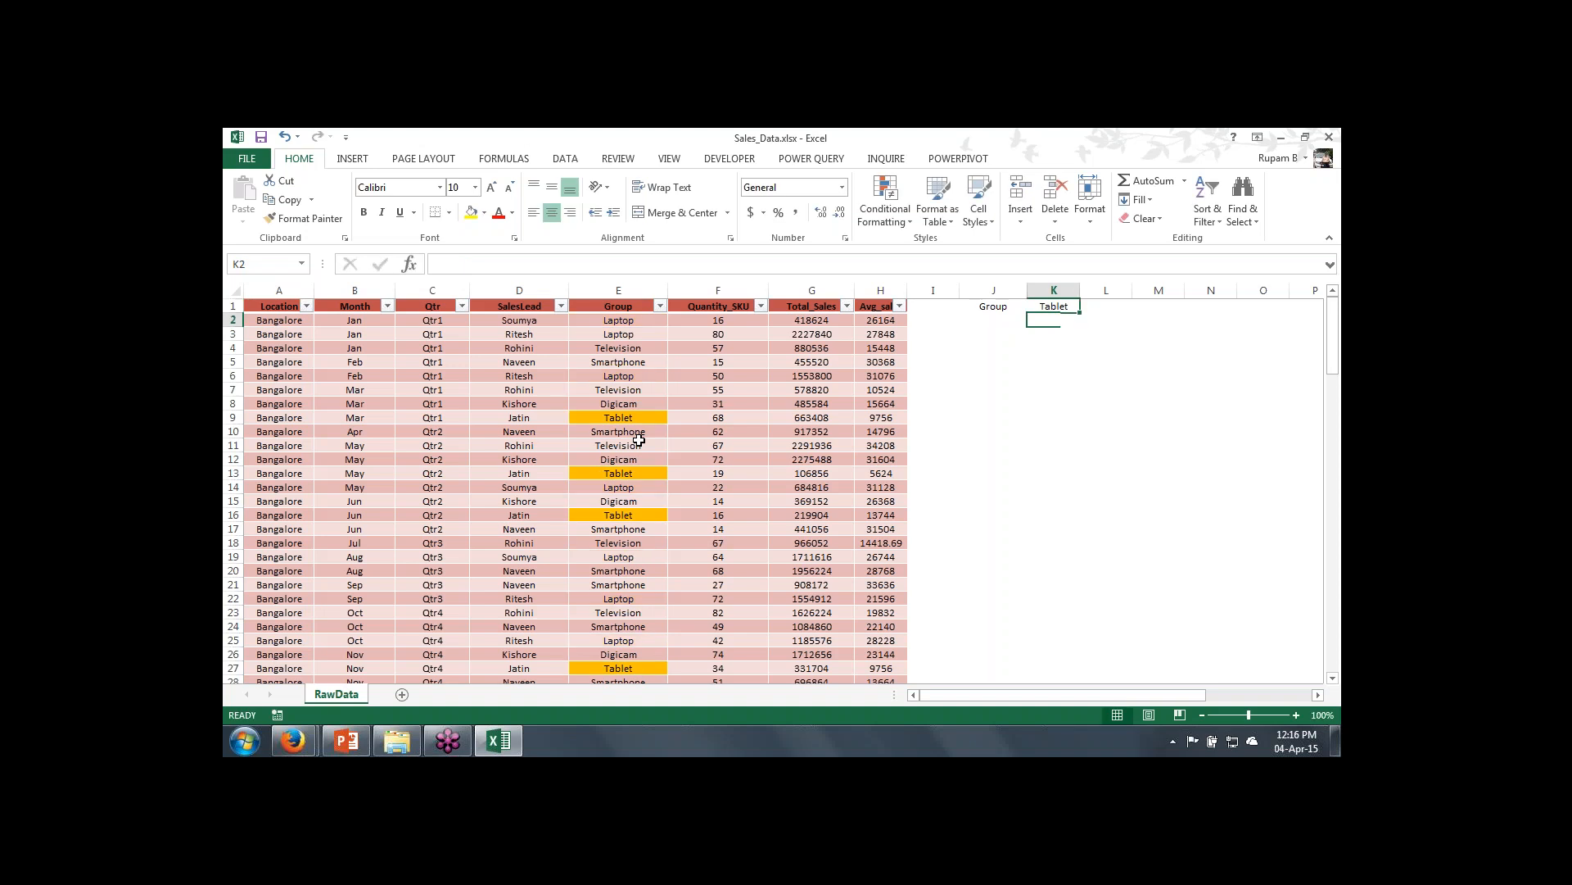
key(Up)
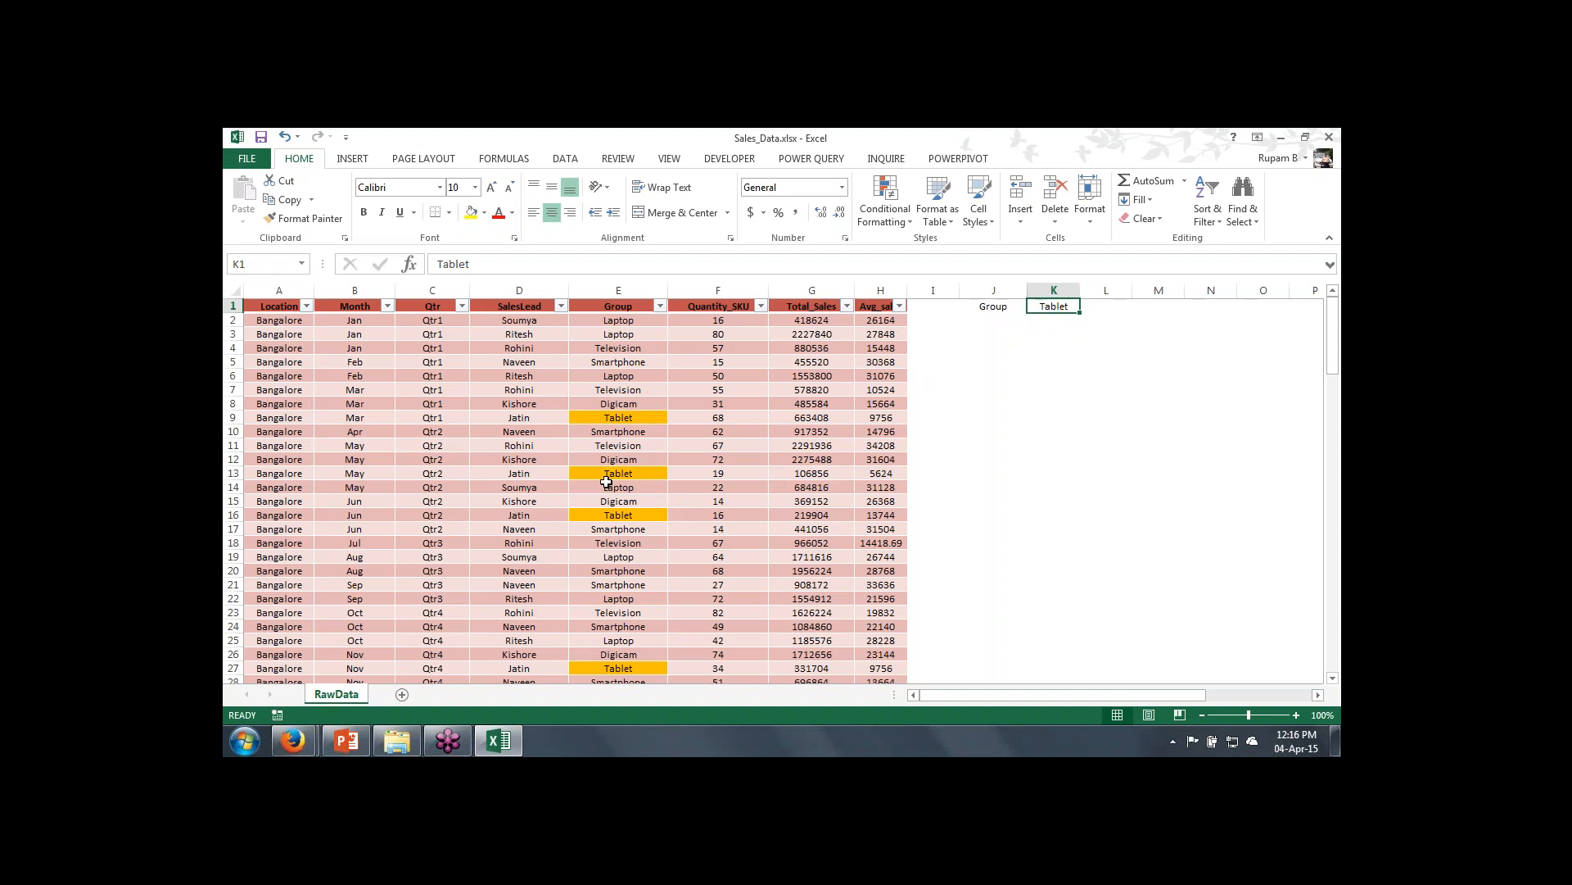
Step: Add a second criterion below Group with the label Quantity in J2 and the value 60 in K2
click(991, 320)
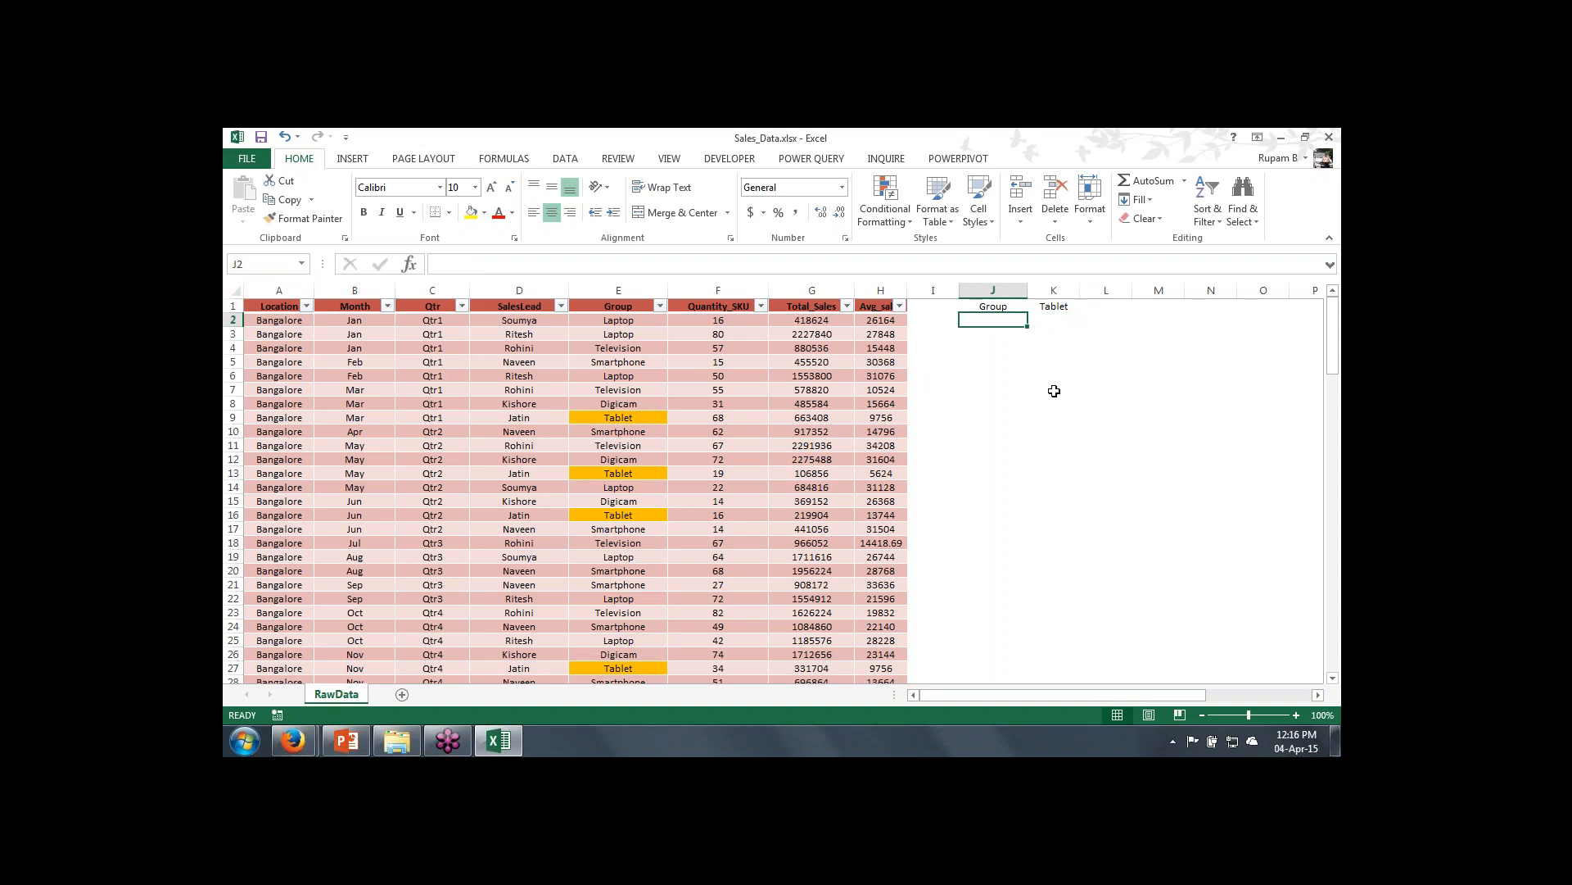
text(Quan)
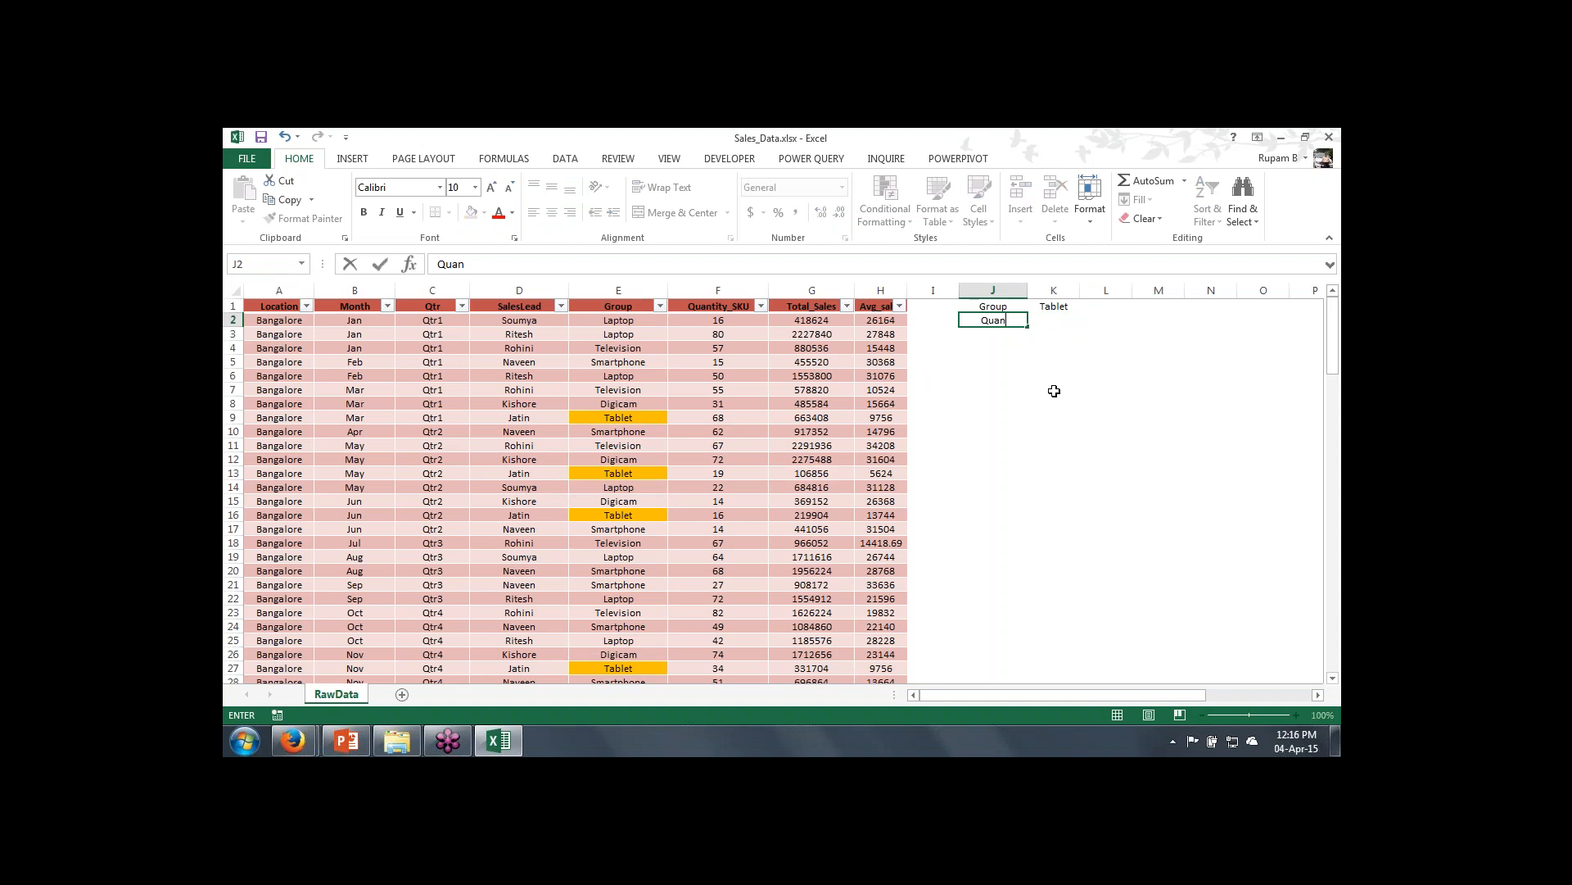
text(tity)
key(Tab)
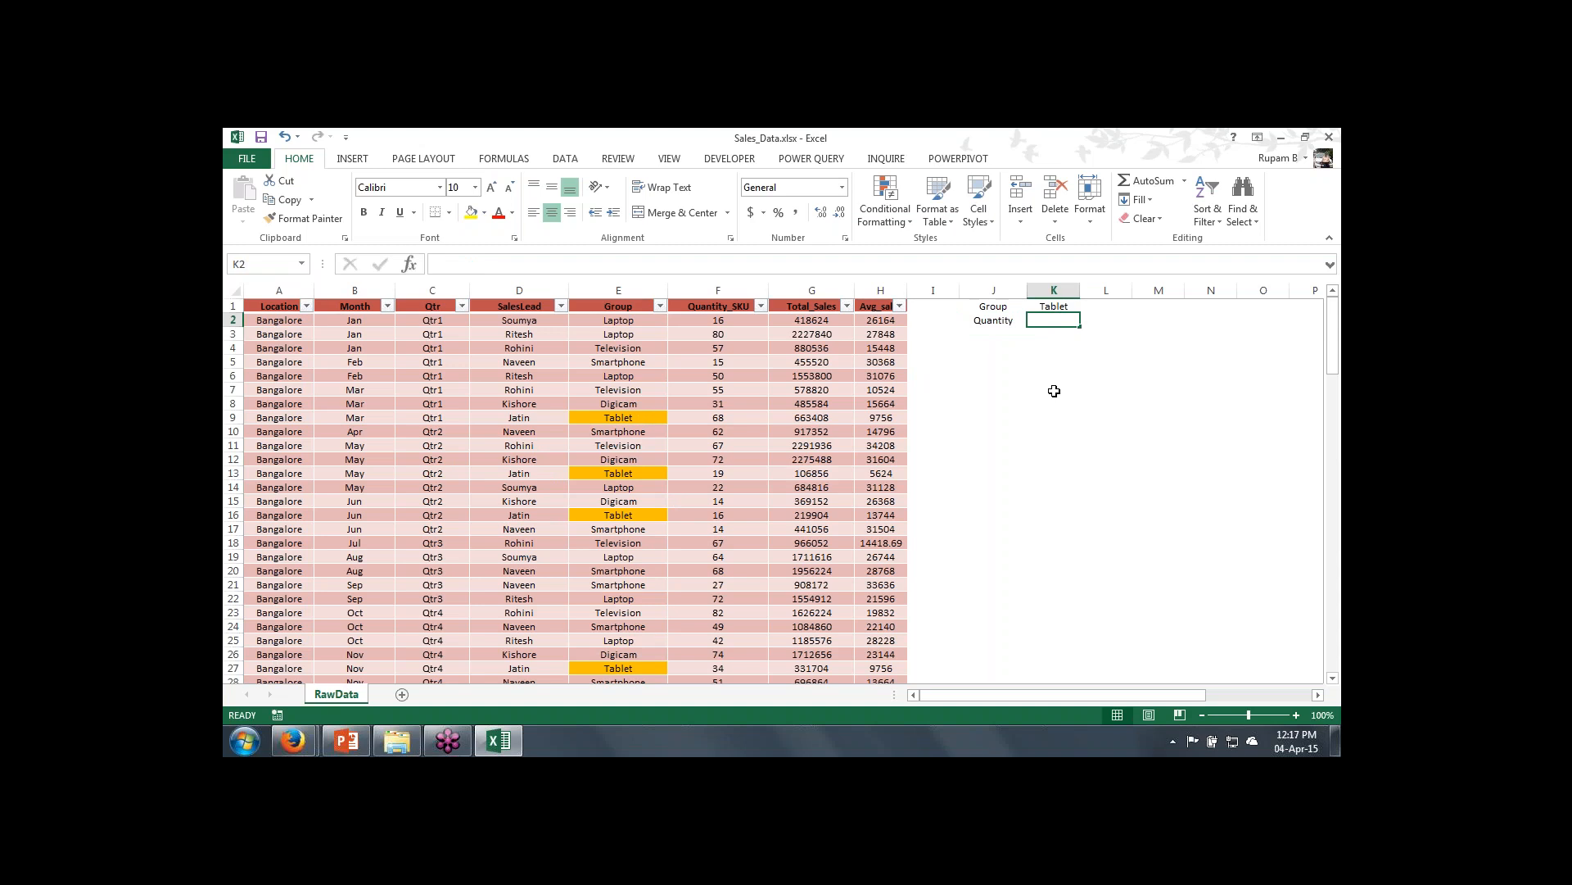
text(60)
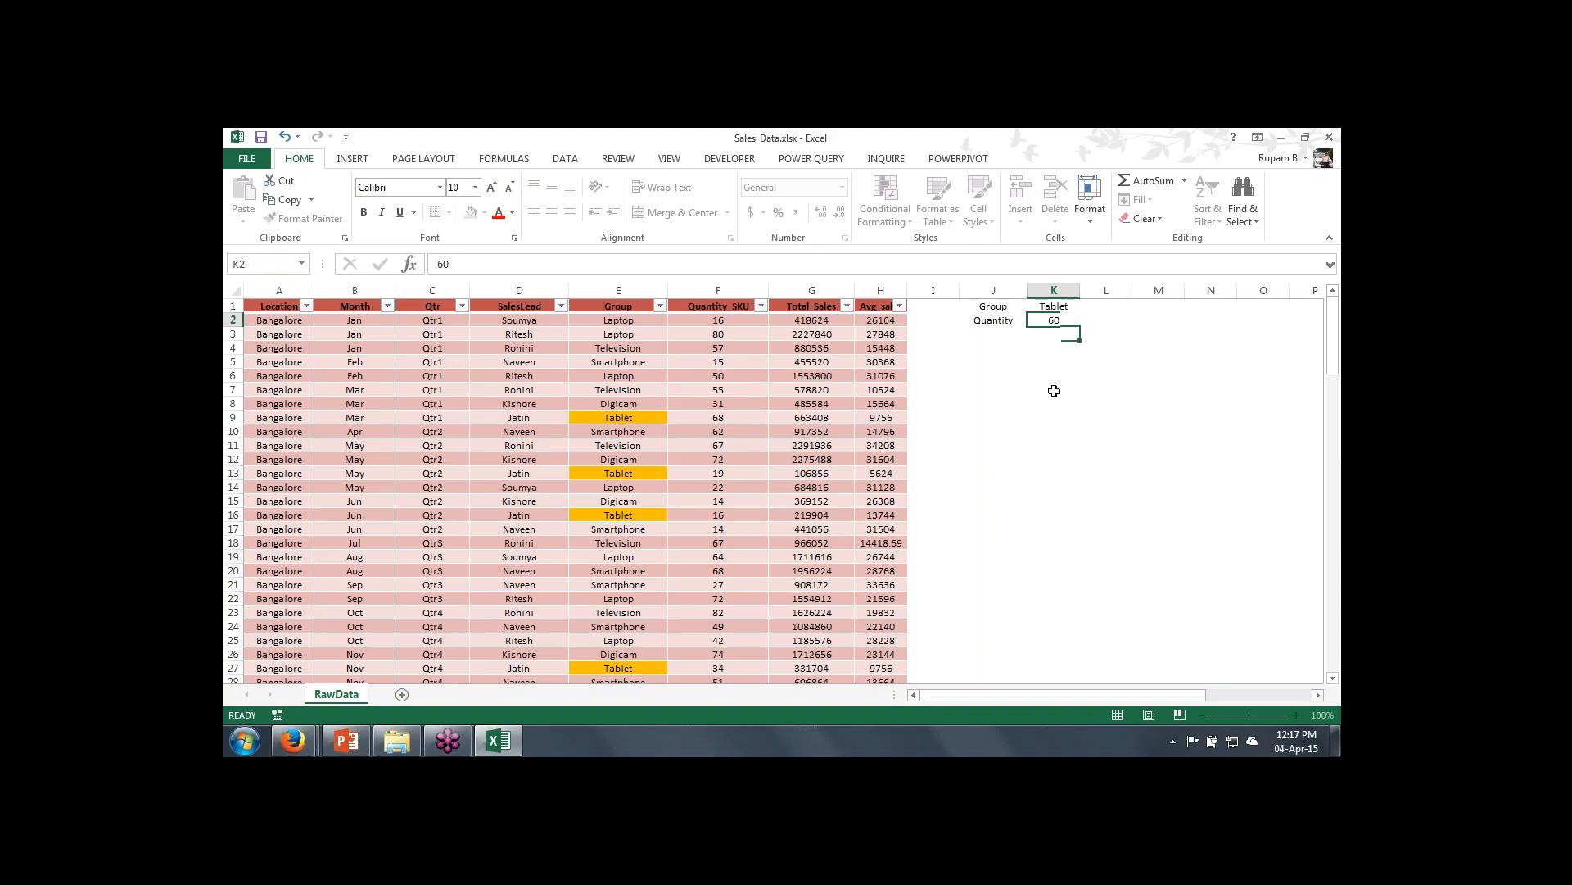
key(ctrl+Return)
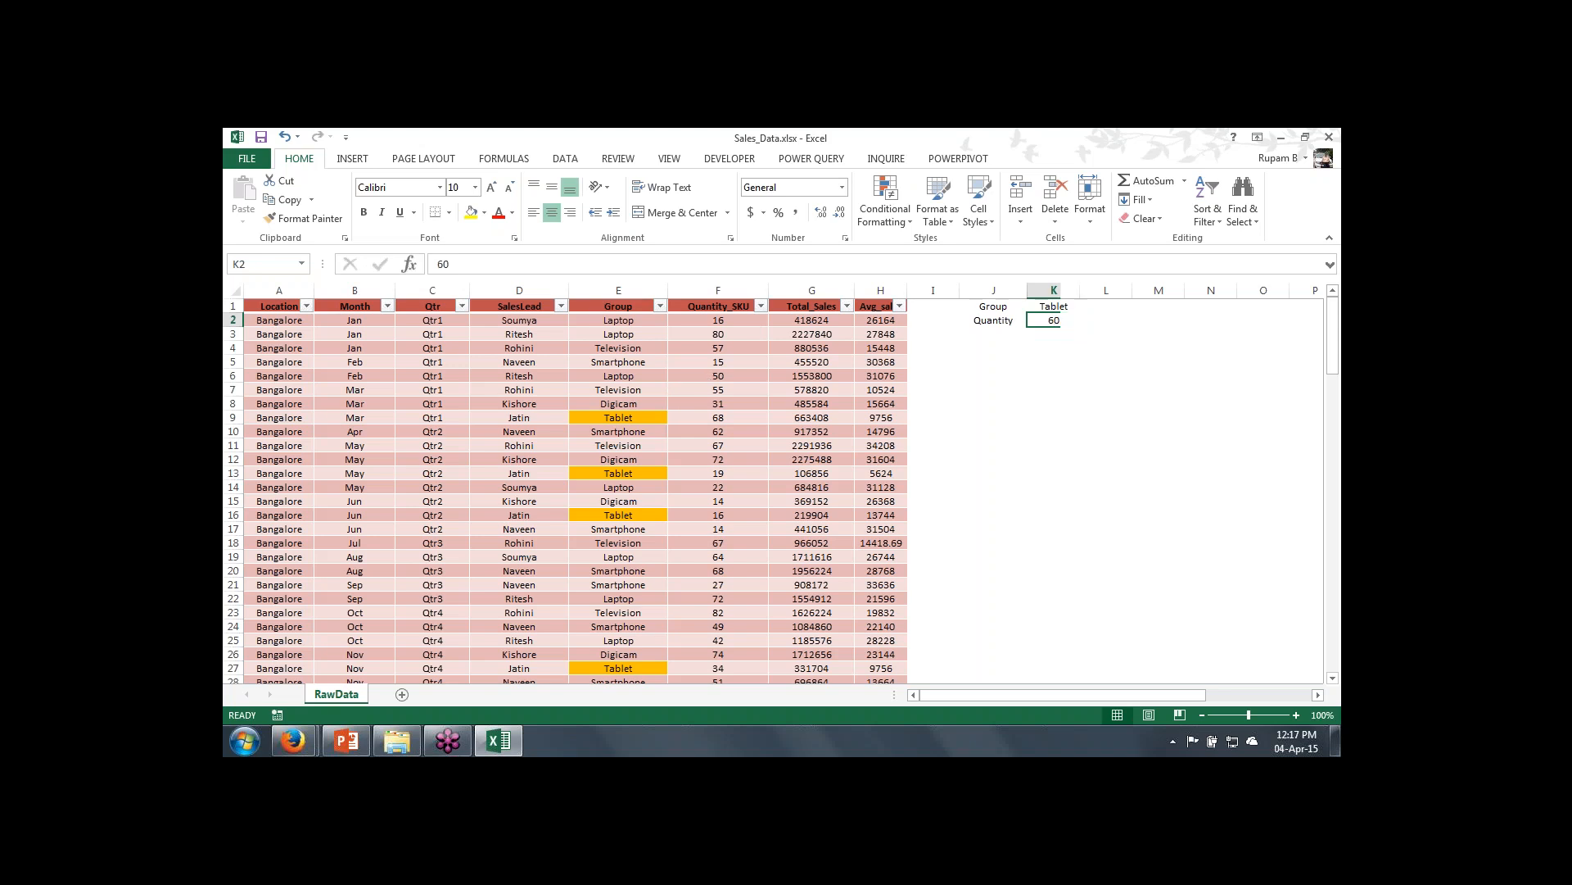
Step: Define a new conditional formatting rule for cell F2 that formats cells whose value is greater than or equal to cell K2
click(718, 320)
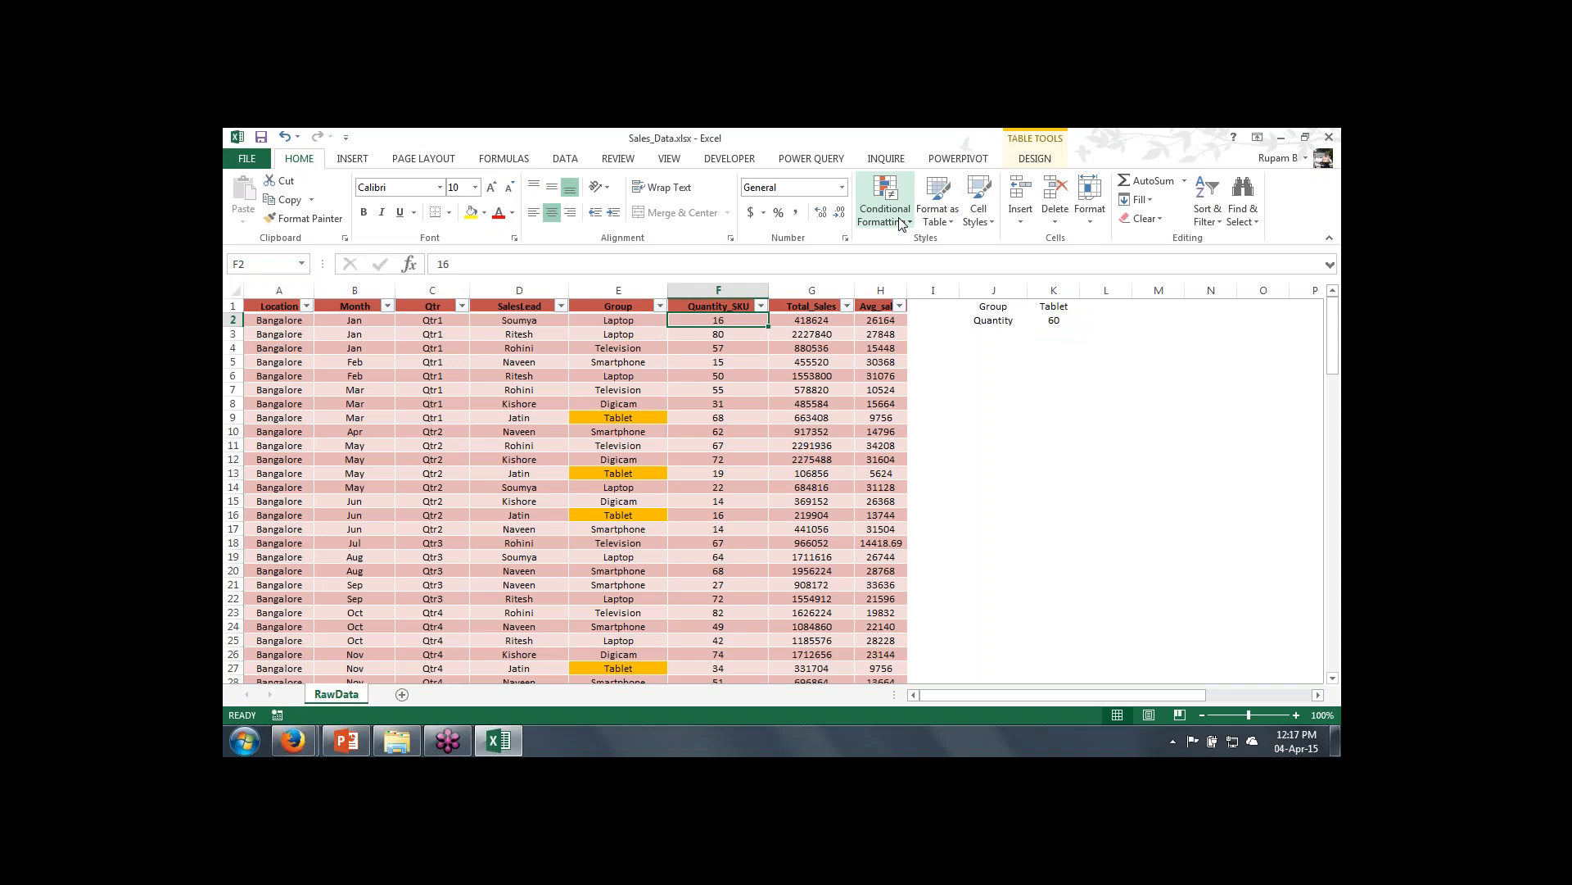
click(886, 209)
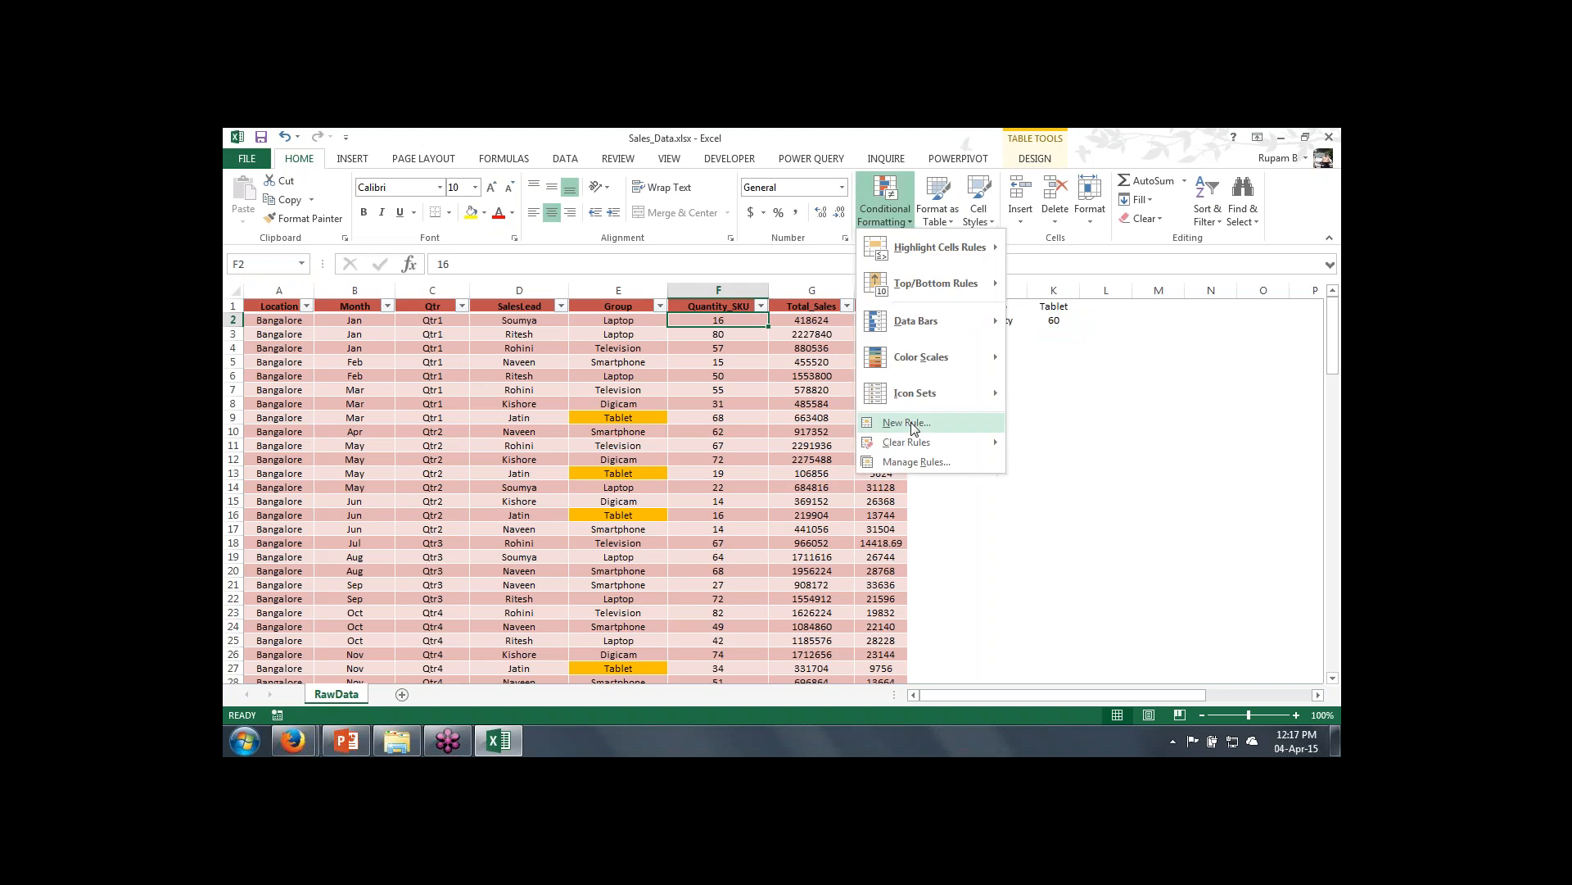
click(909, 422)
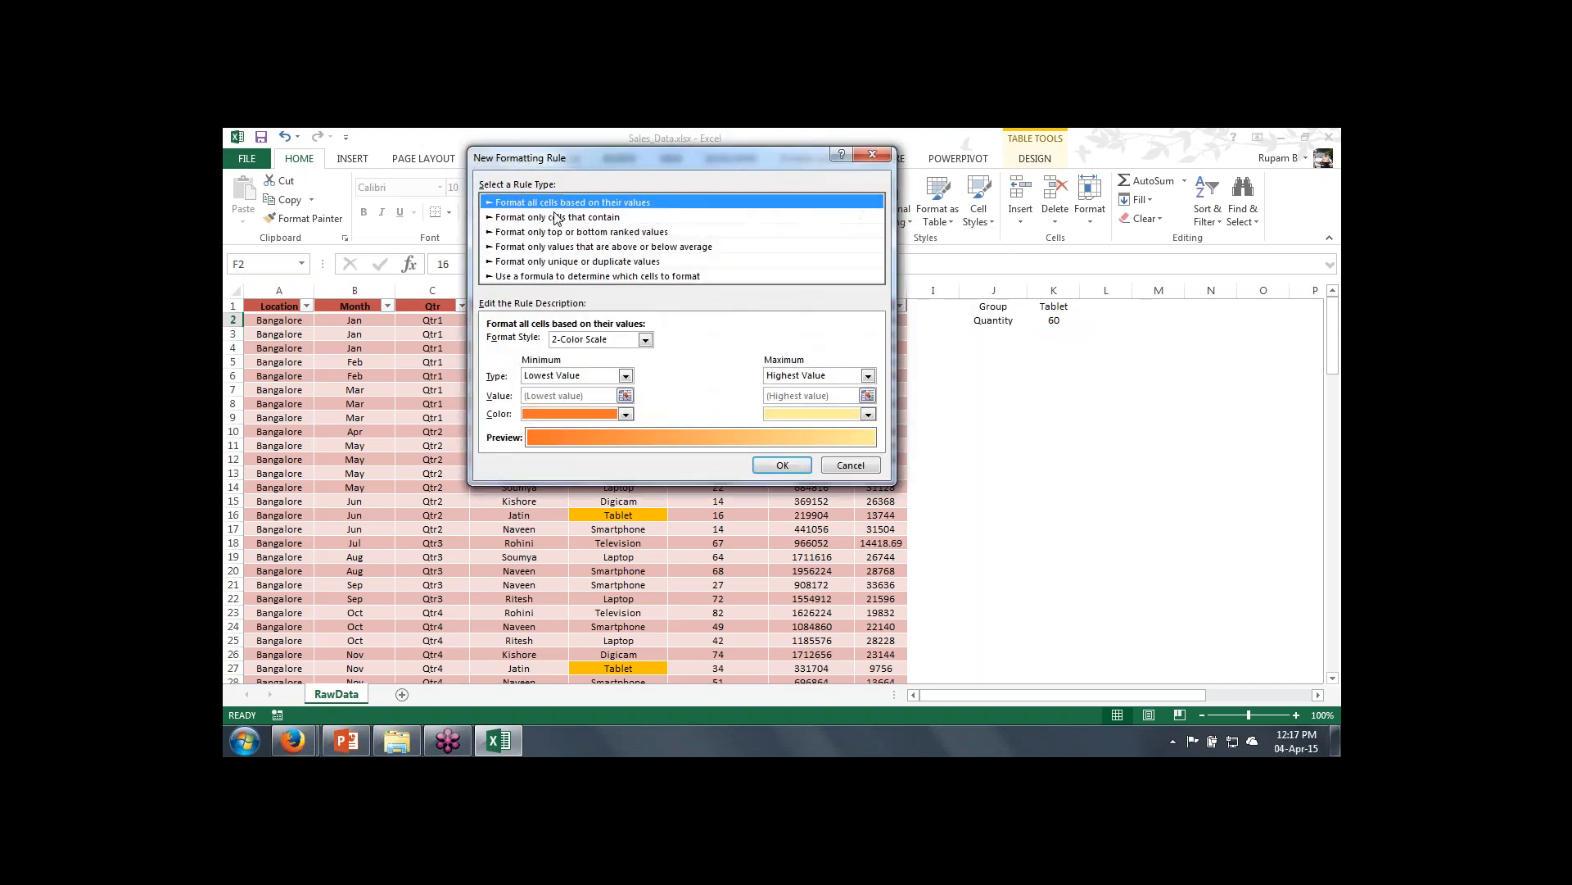
click(557, 217)
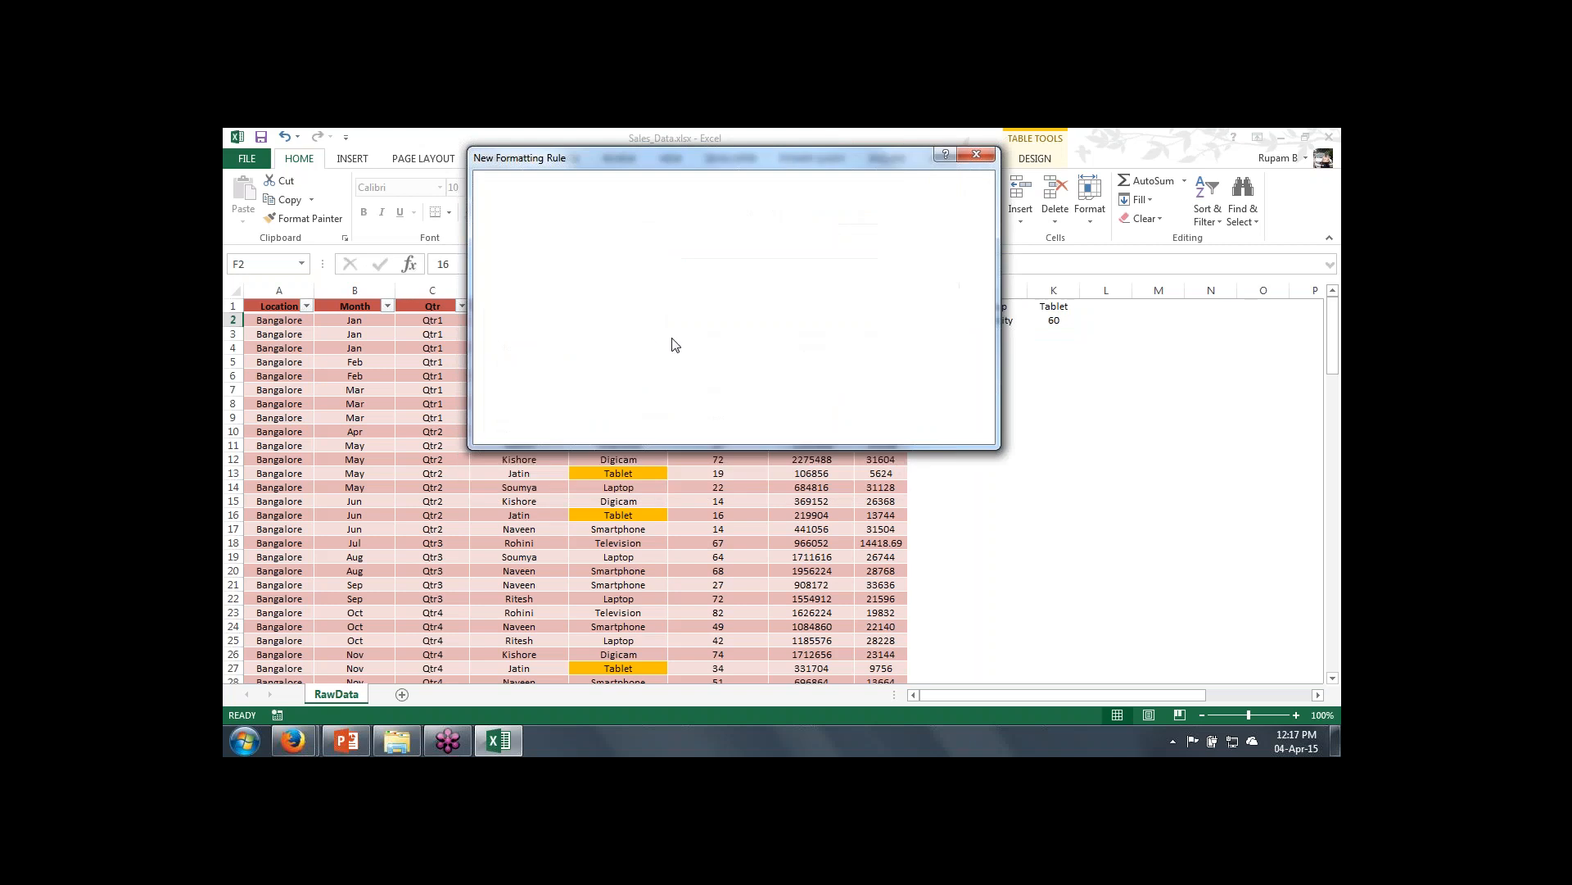
click(705, 344)
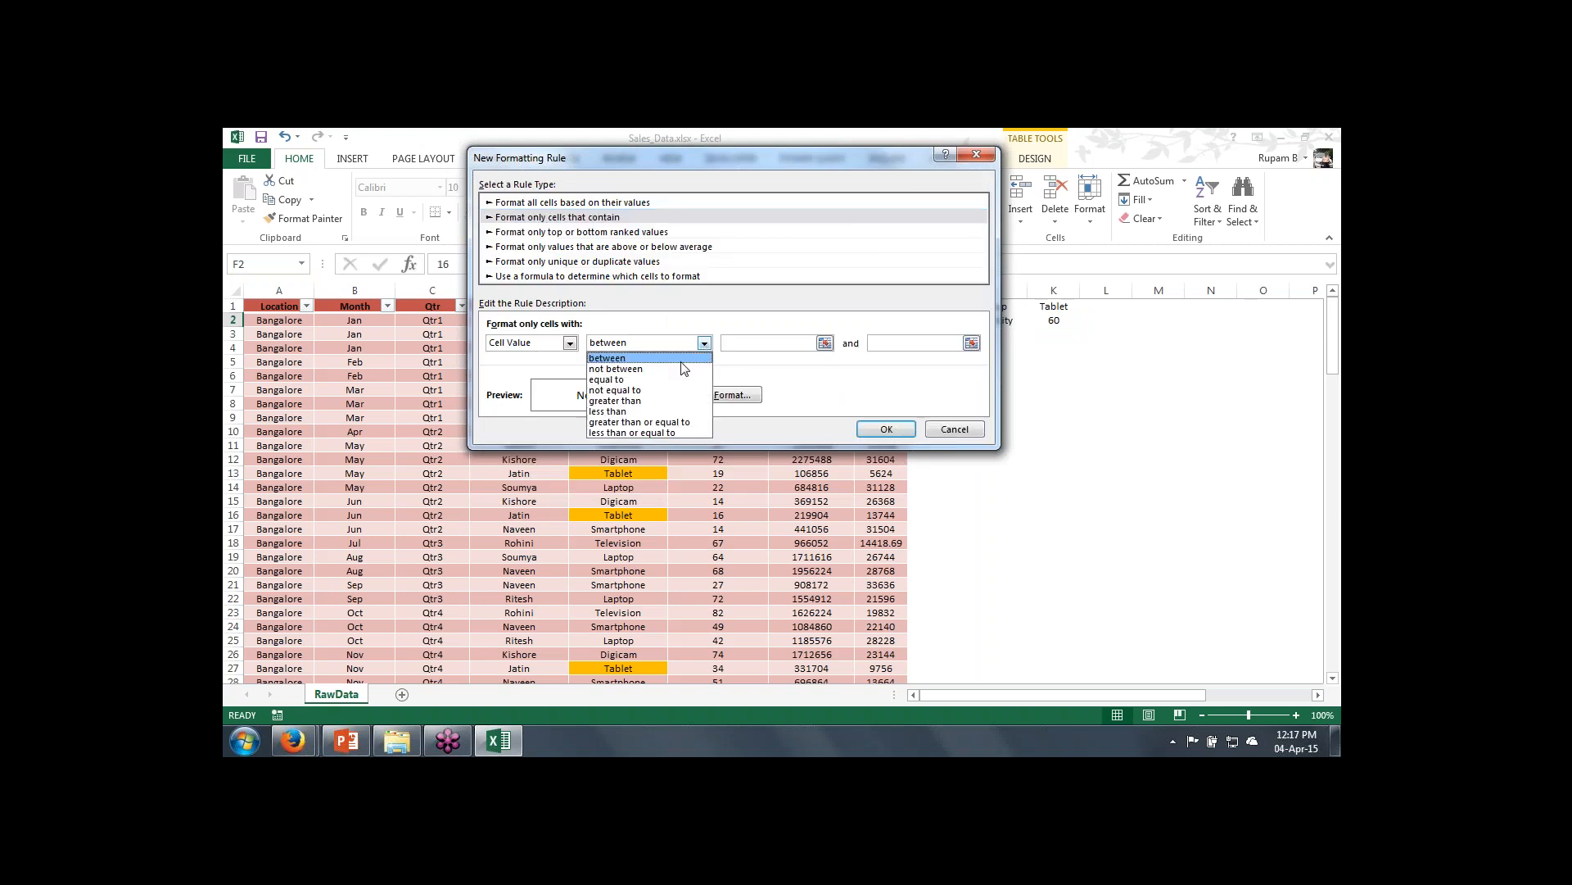
click(638, 422)
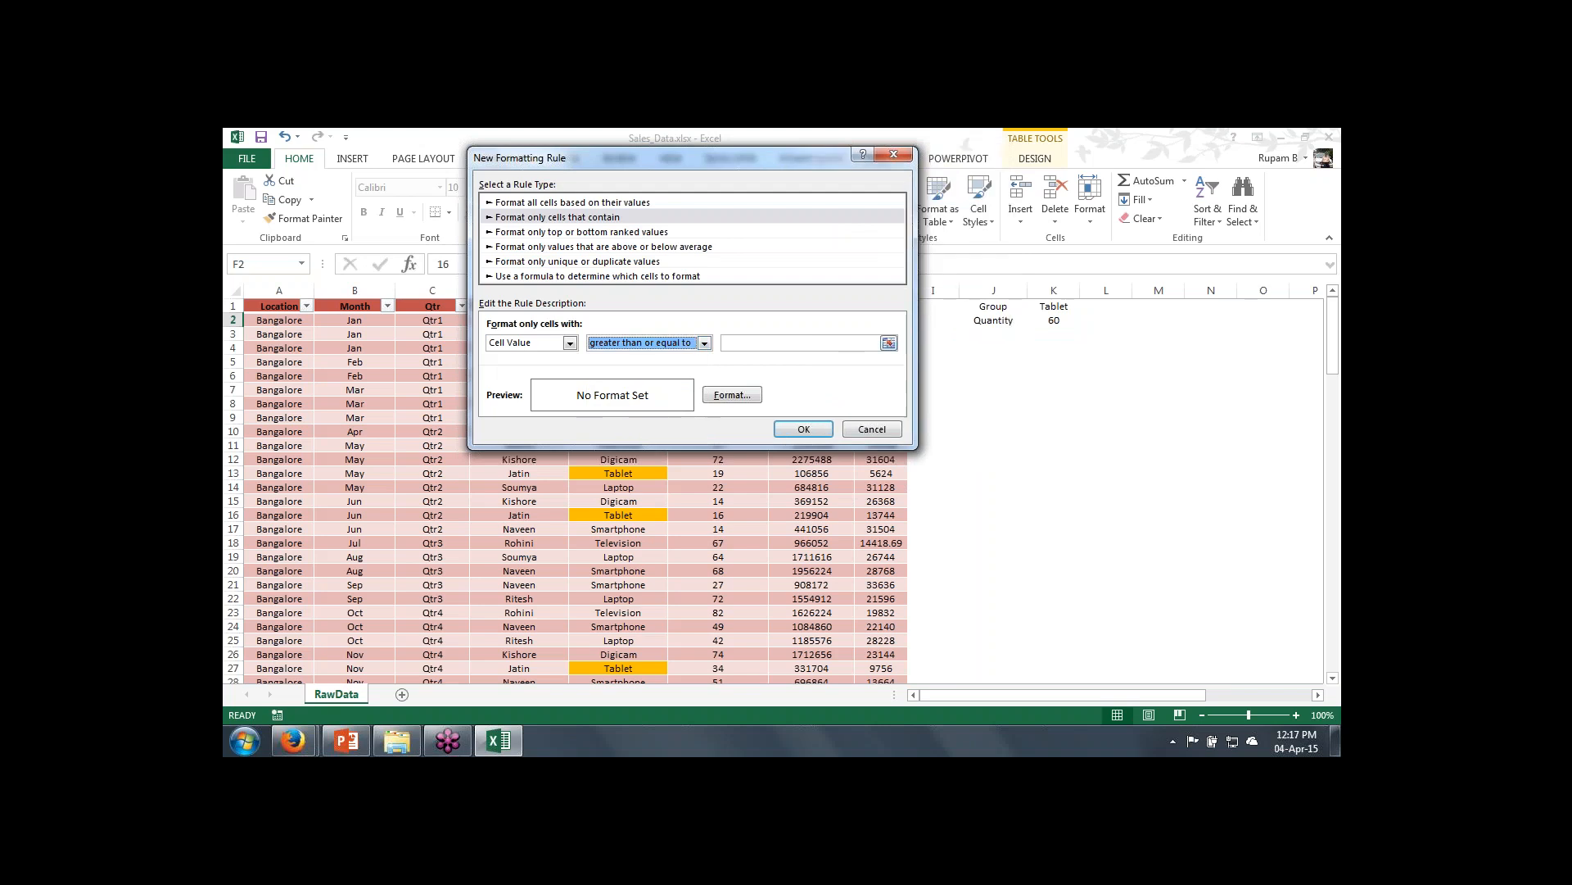
key(Tab)
click(1036, 322)
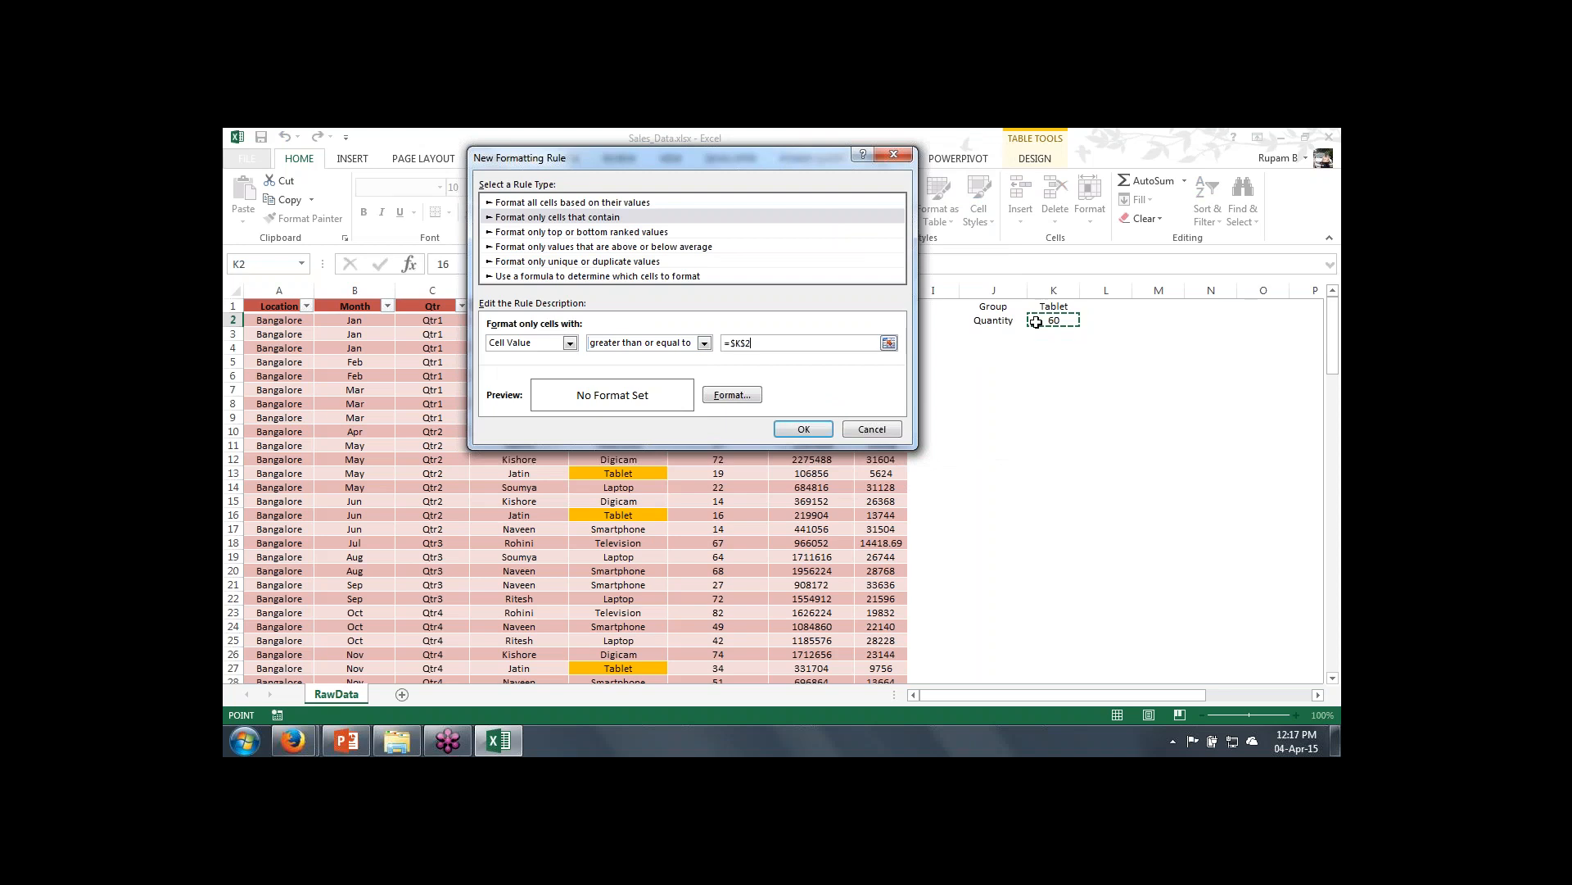
Step: Give the Quantity_SKU rule a bright green fill from the standard color palette and apply the rule
click(725, 395)
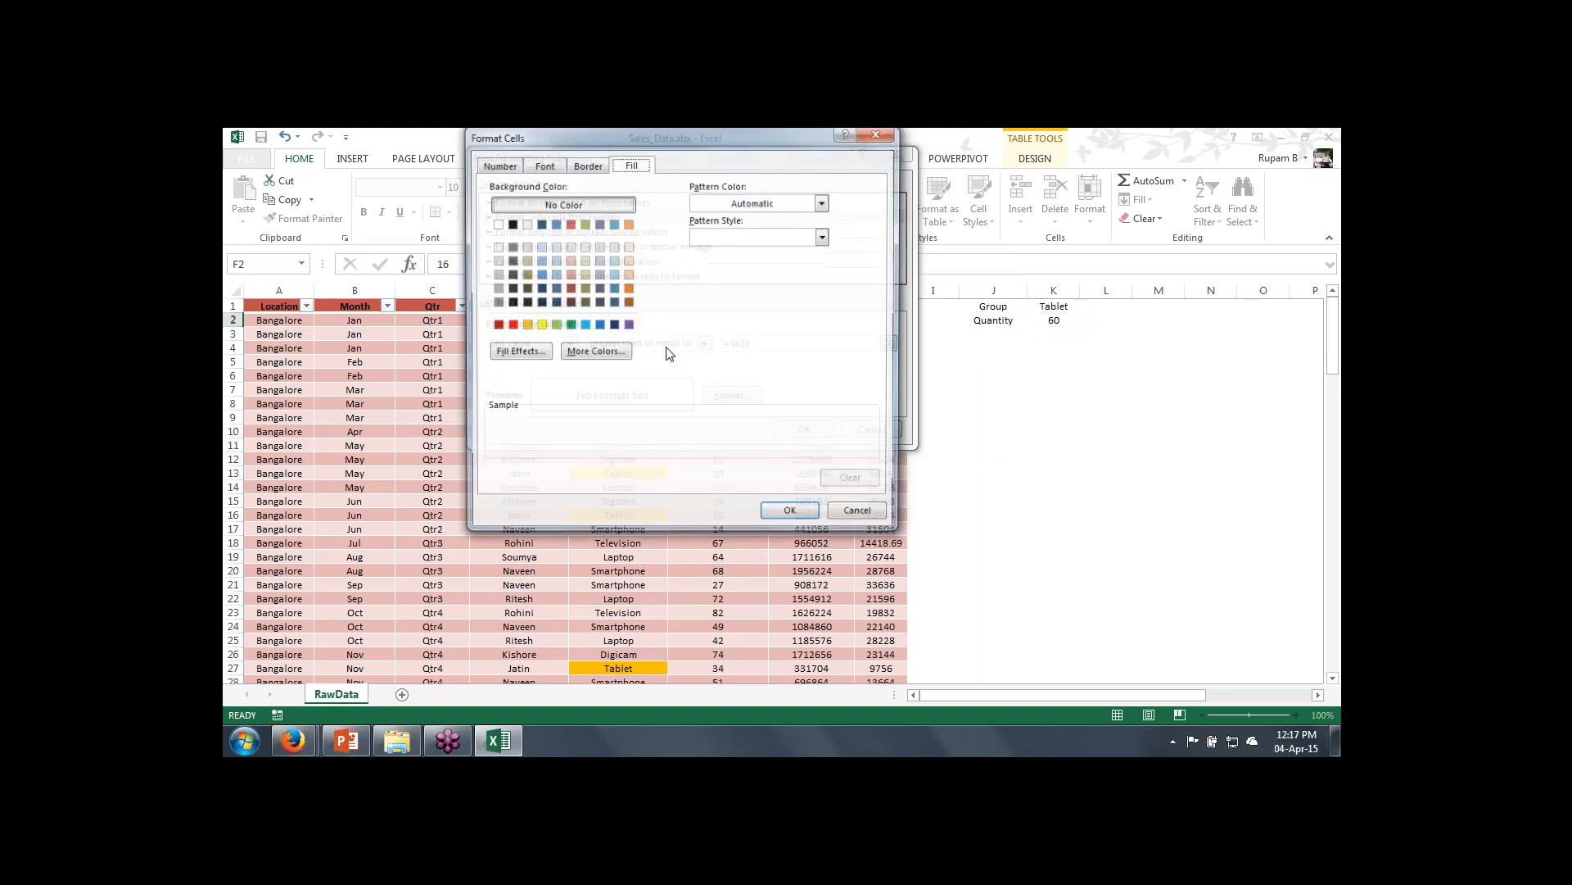
click(591, 354)
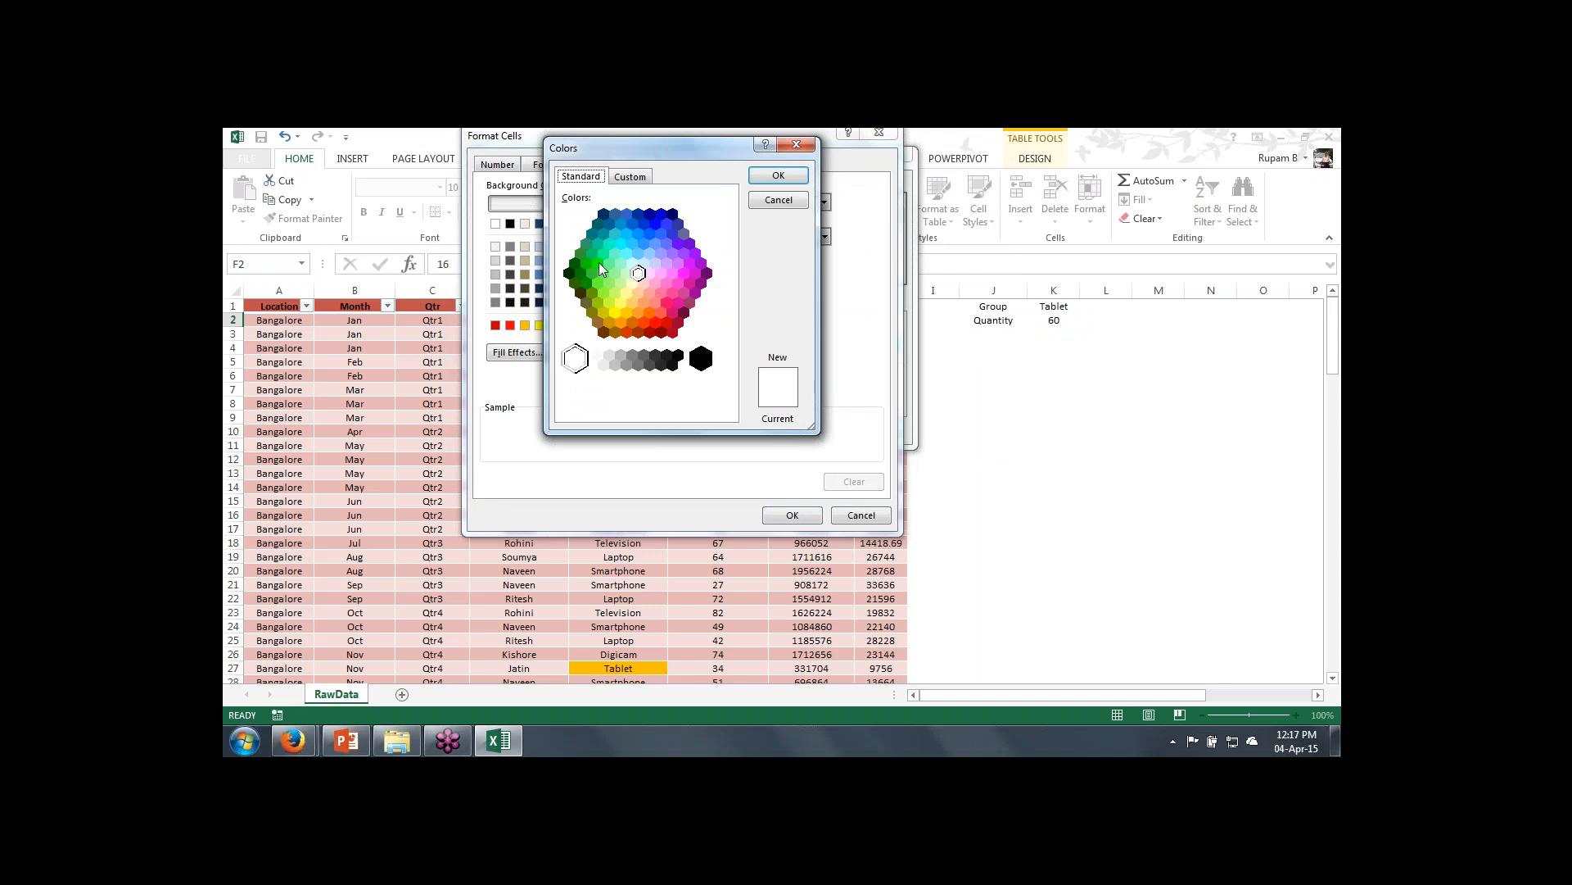
click(597, 263)
click(779, 177)
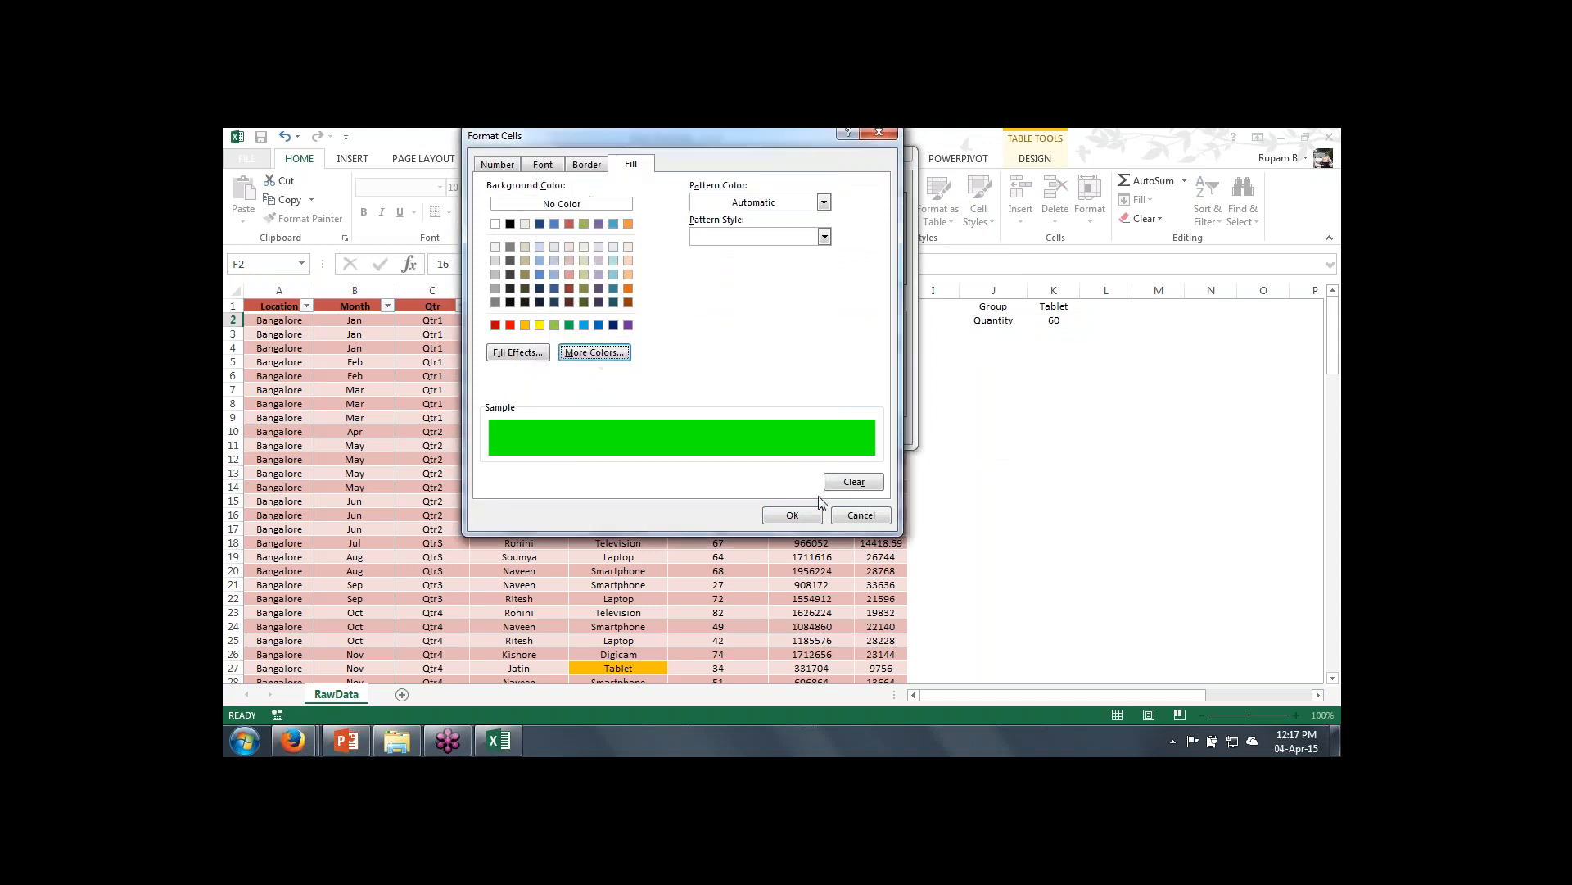
click(798, 516)
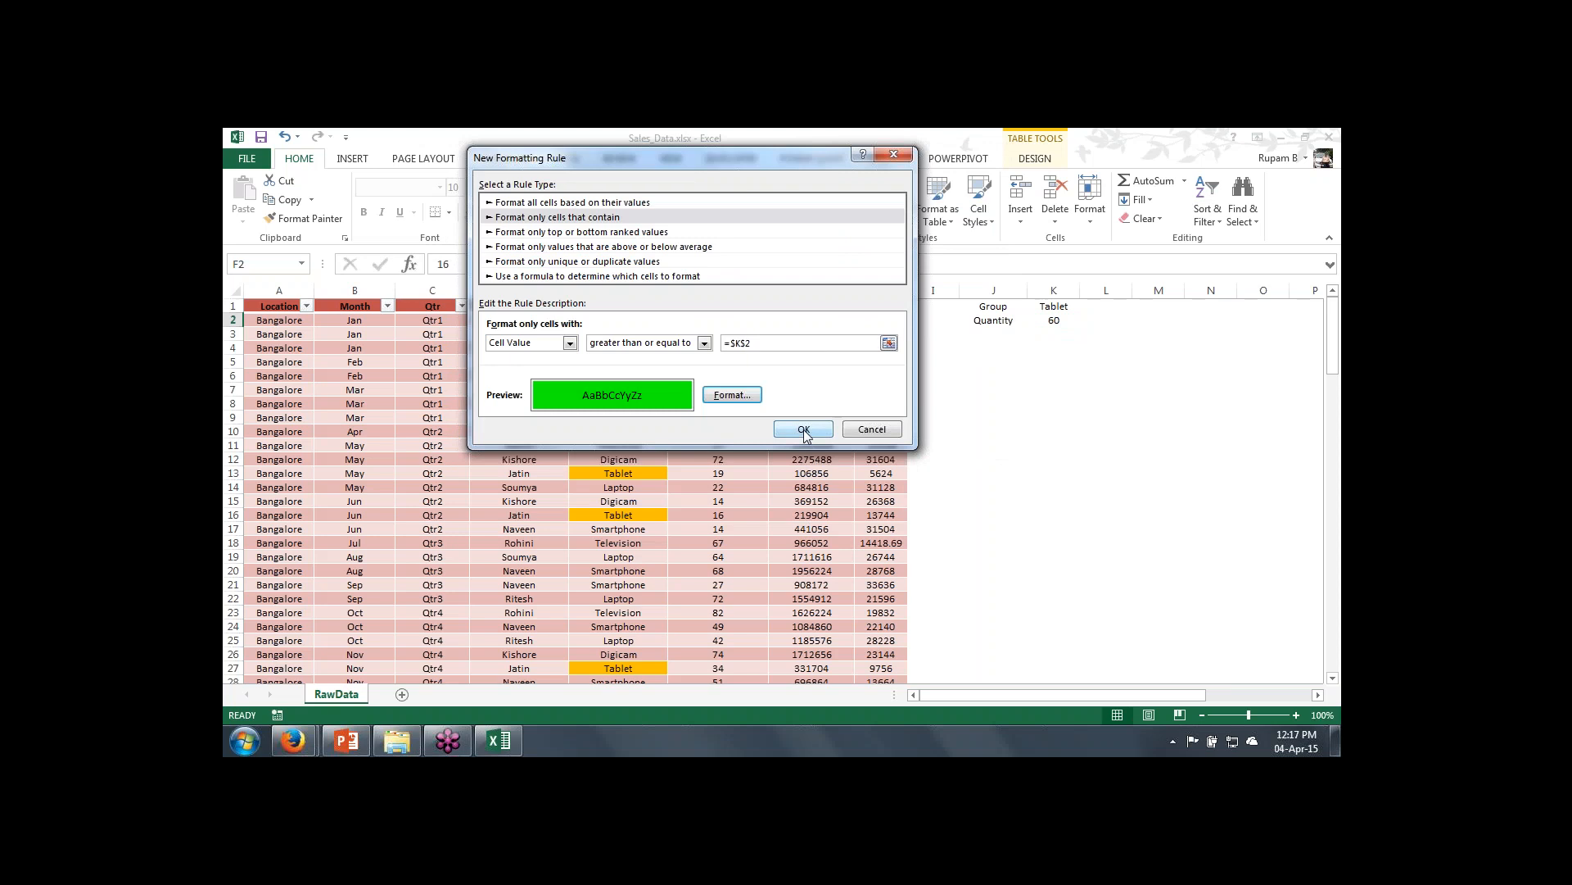
click(803, 430)
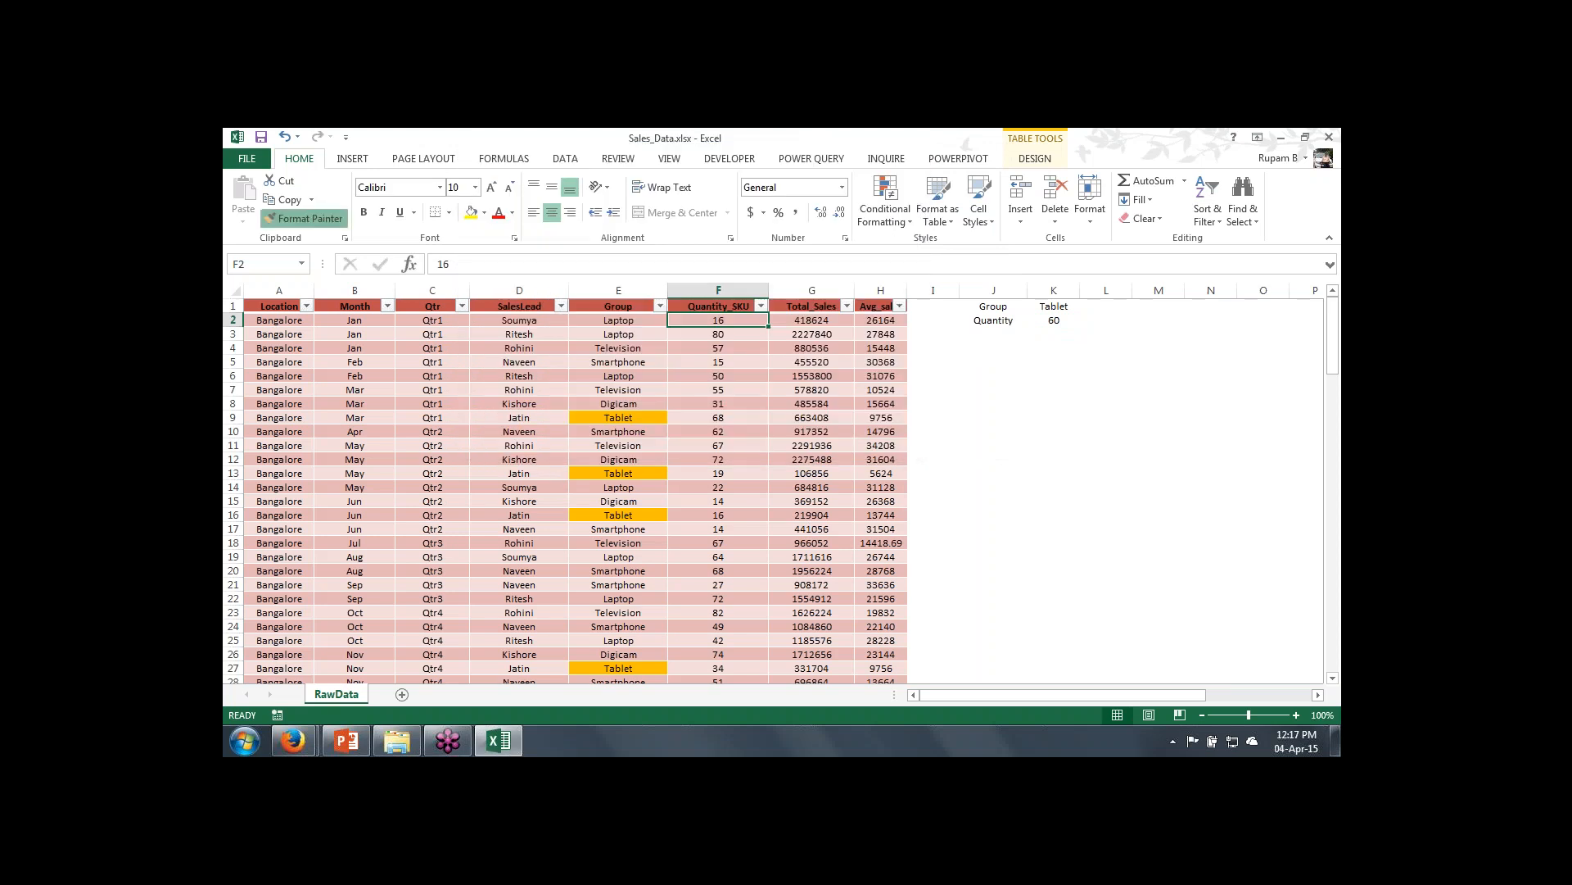
Step: Copy the formatting of cell F2 down the rest of the Quantity_SKU column with Format Painter
click(303, 218)
key(Down)
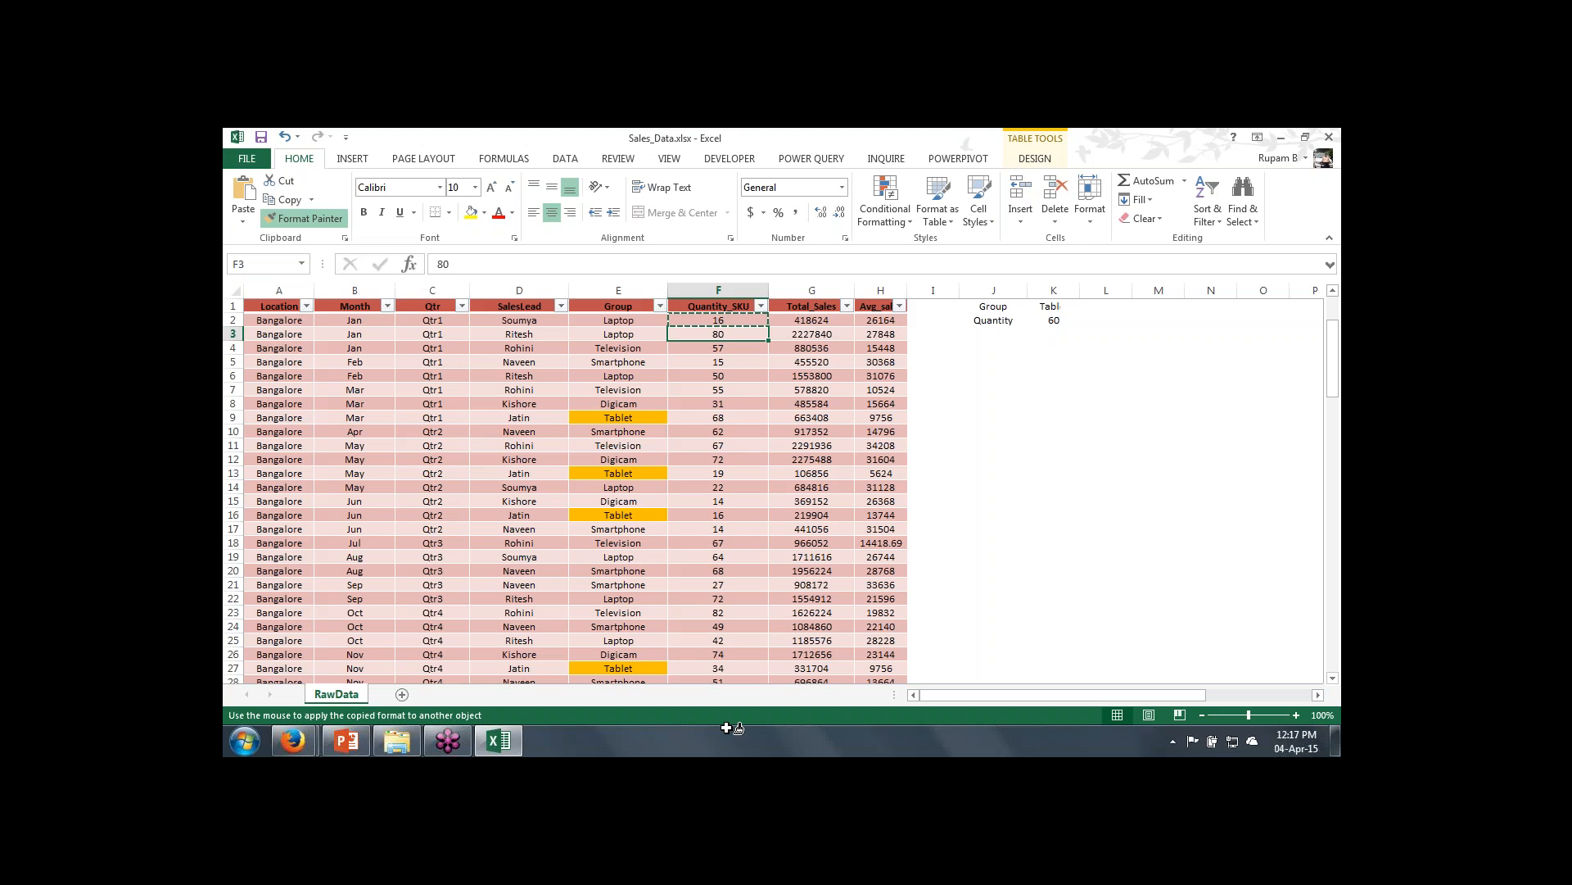
drag(726, 728, 724, 752)
key(Up)
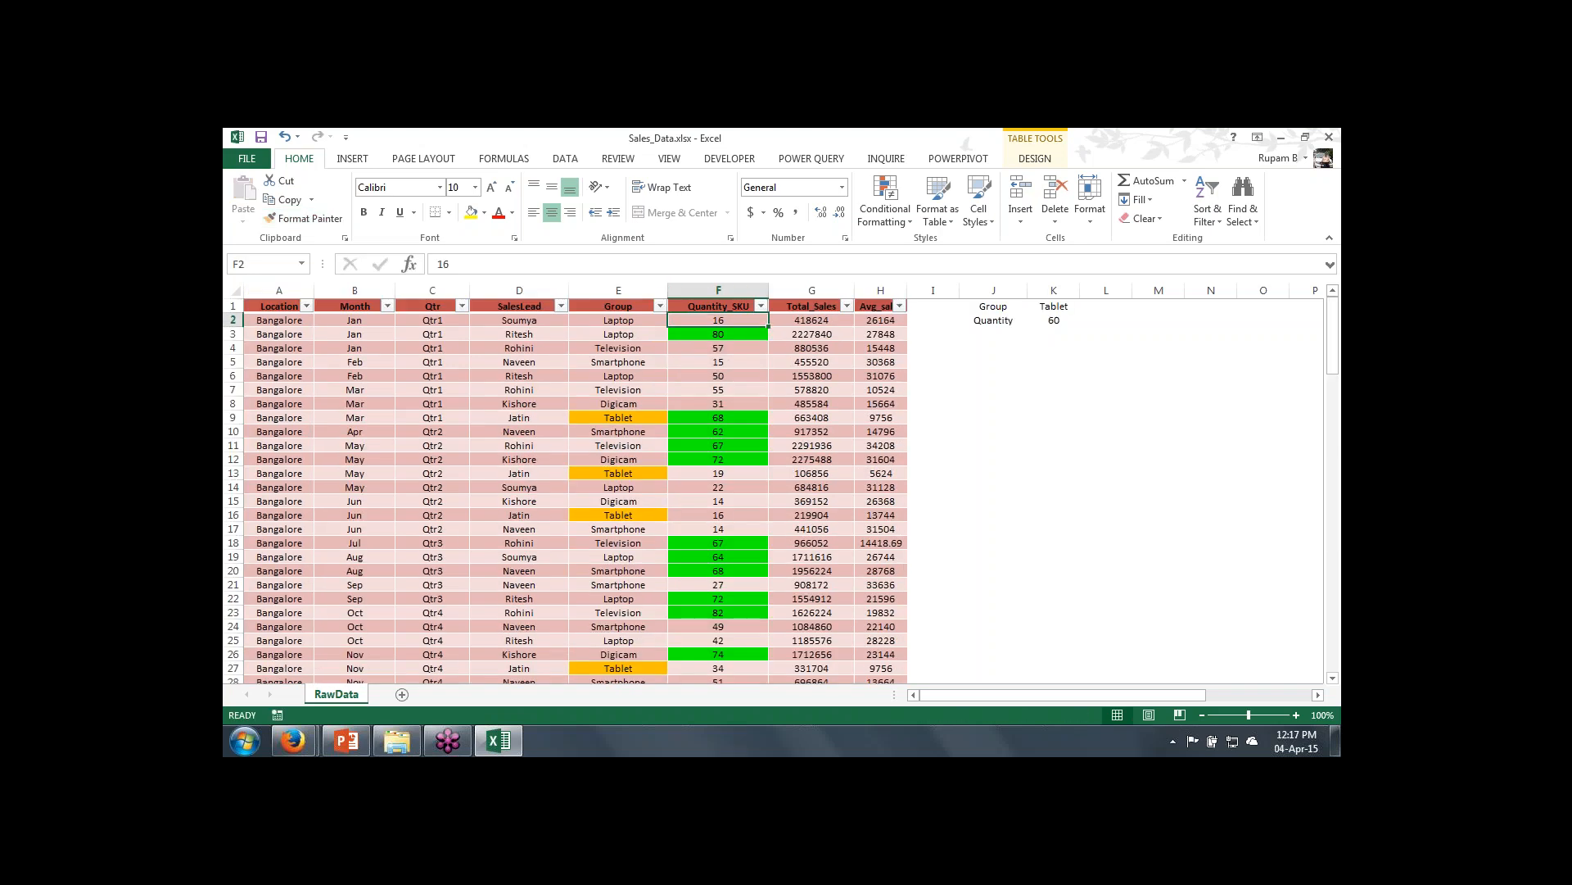
Step: Set the Quantity criterion in cell K2 to 70 to test the green highlighting
key(Right)
key(Right)
key(Right)
key(Right)
key(Right)
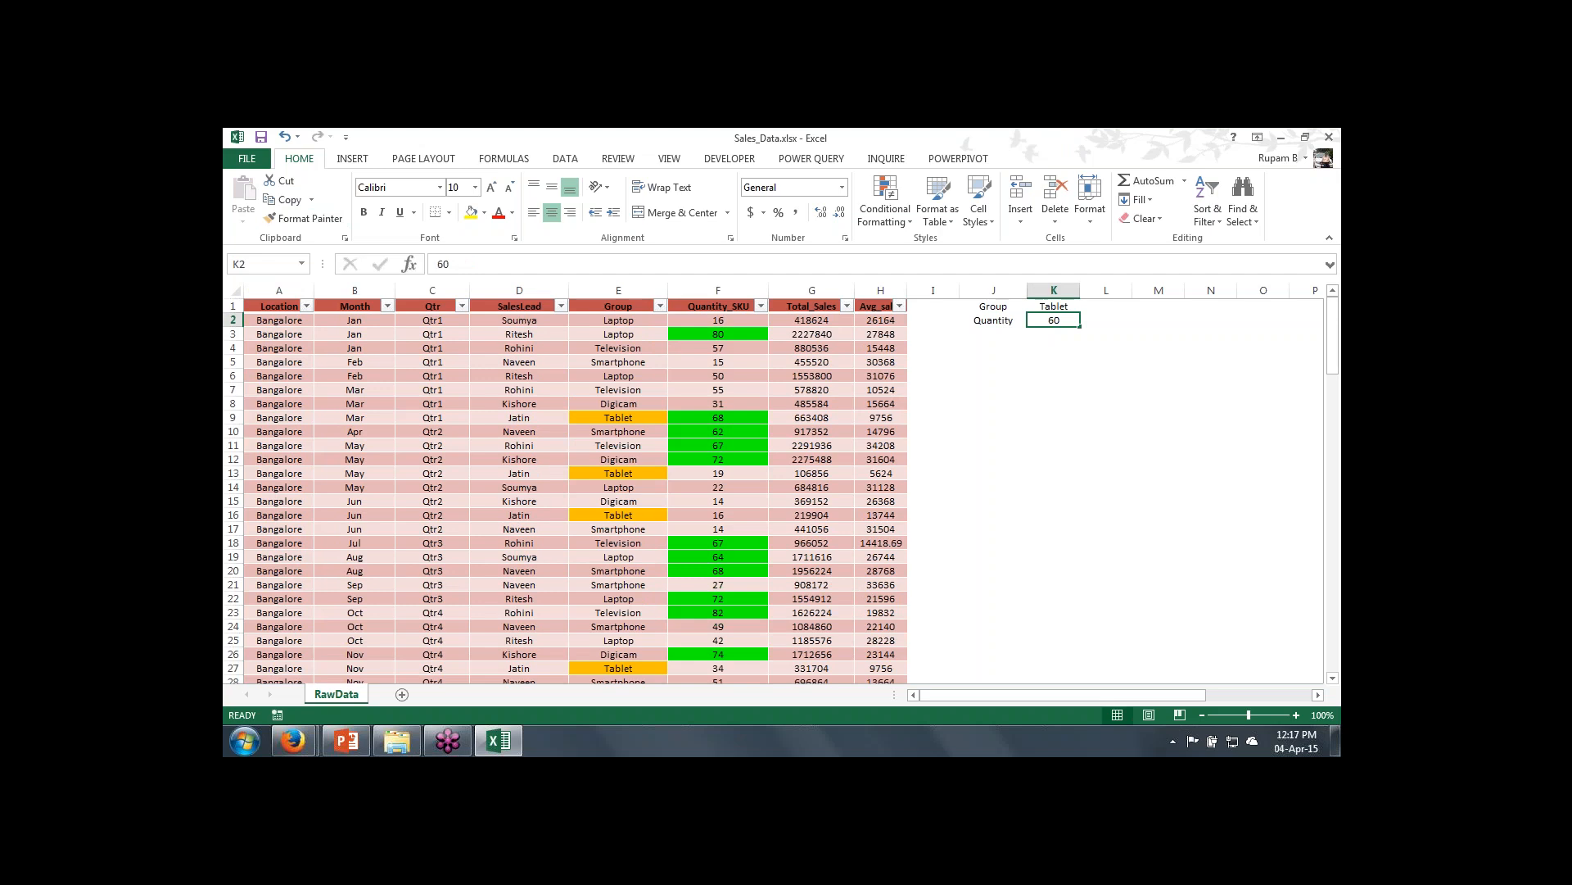
text(70)
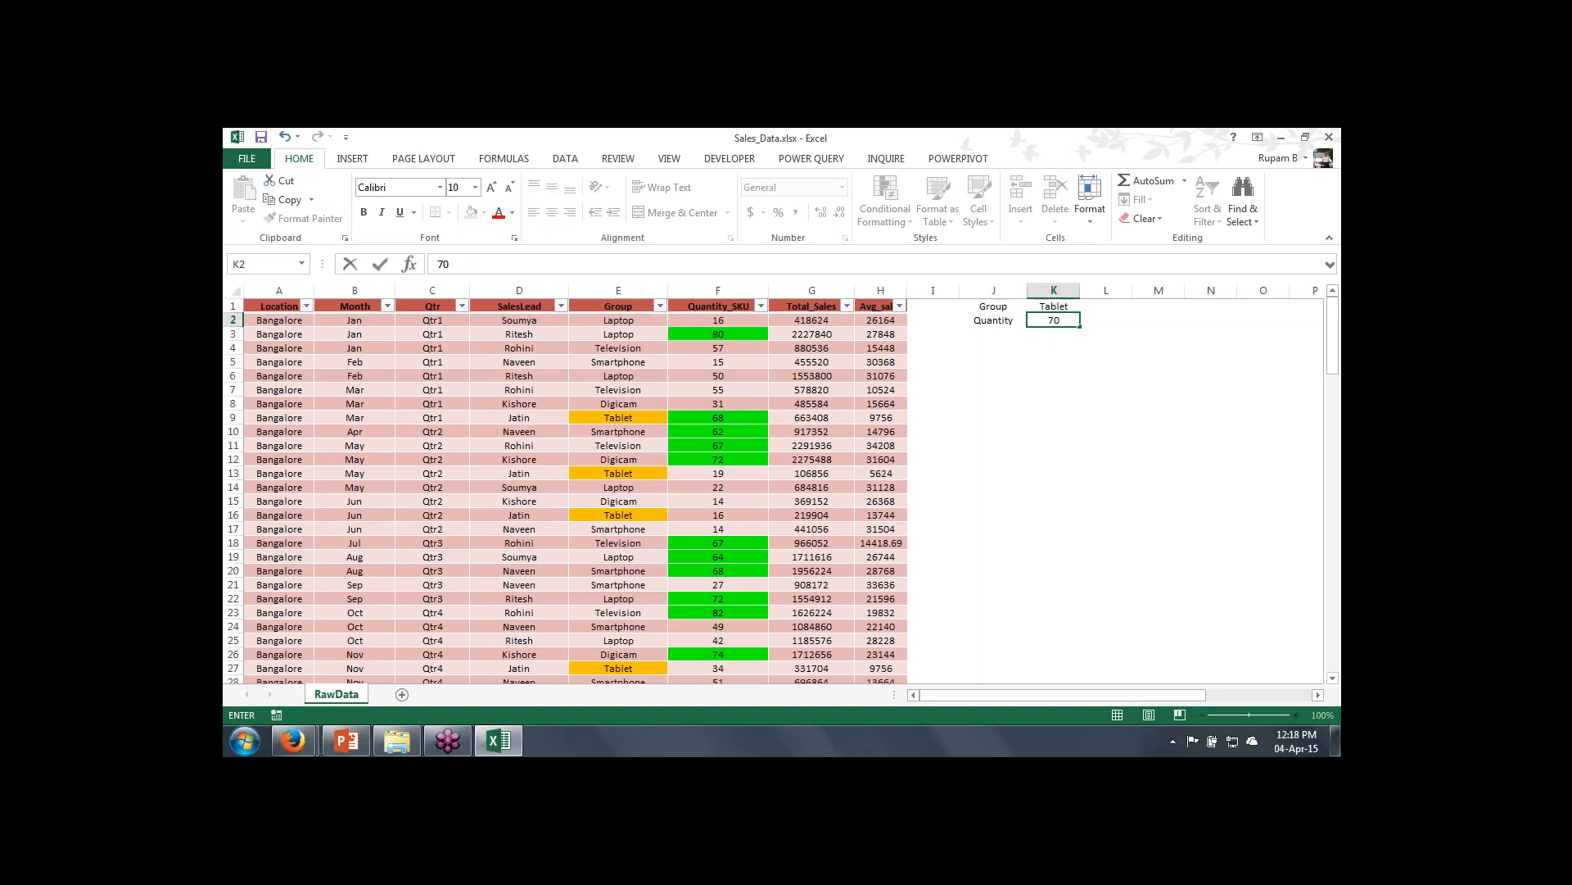
key(Return)
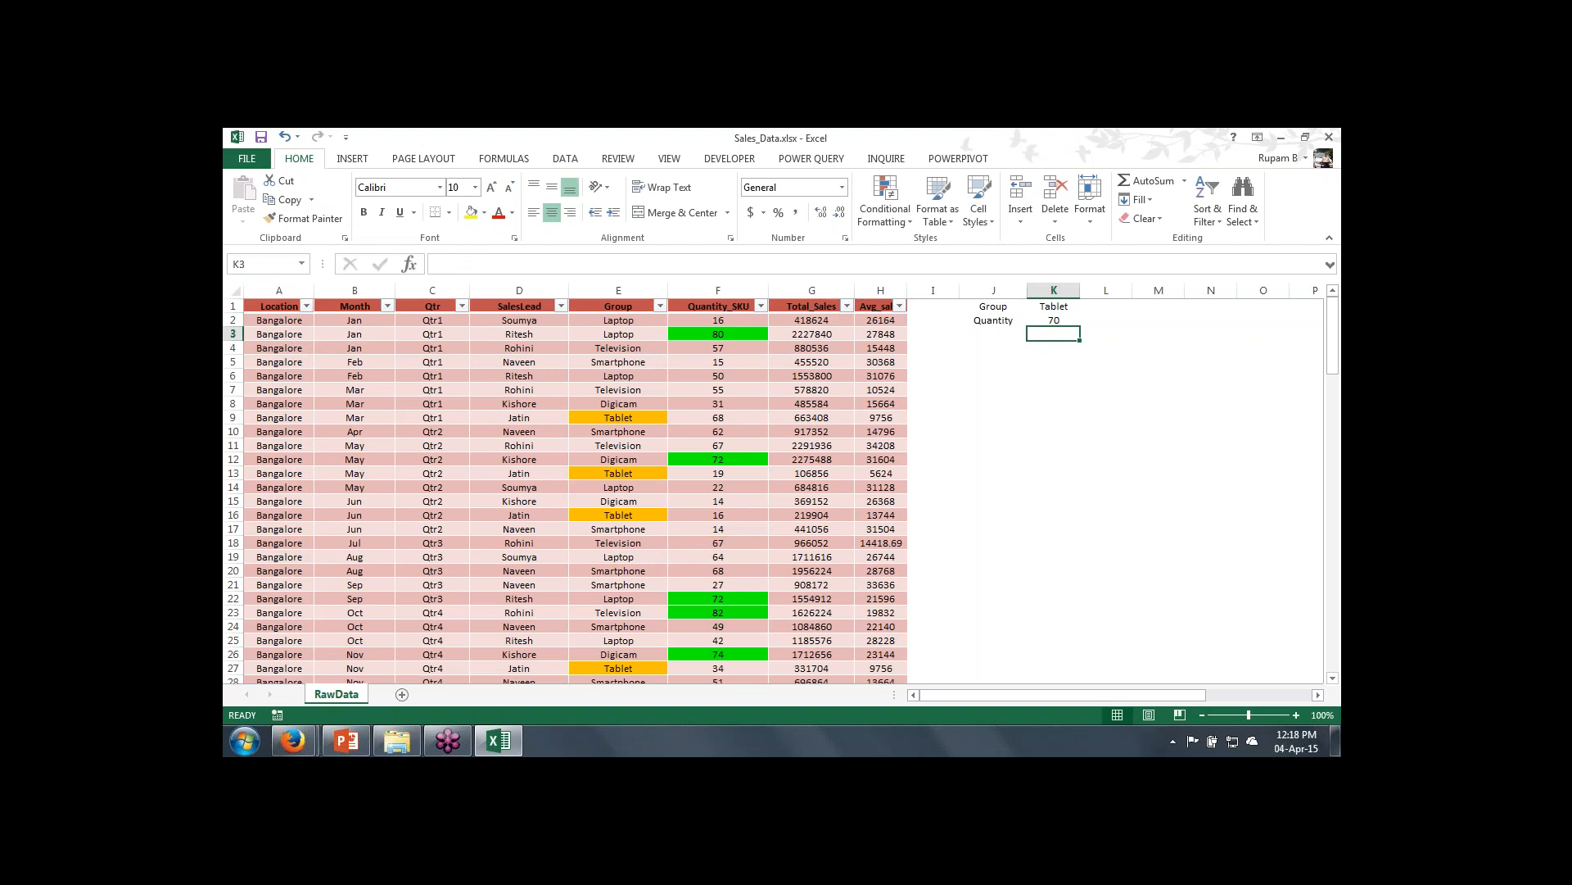
Step: Set the Quantity criterion in cell K2 to 40, then select the Group criterion in K1
click(1053, 321)
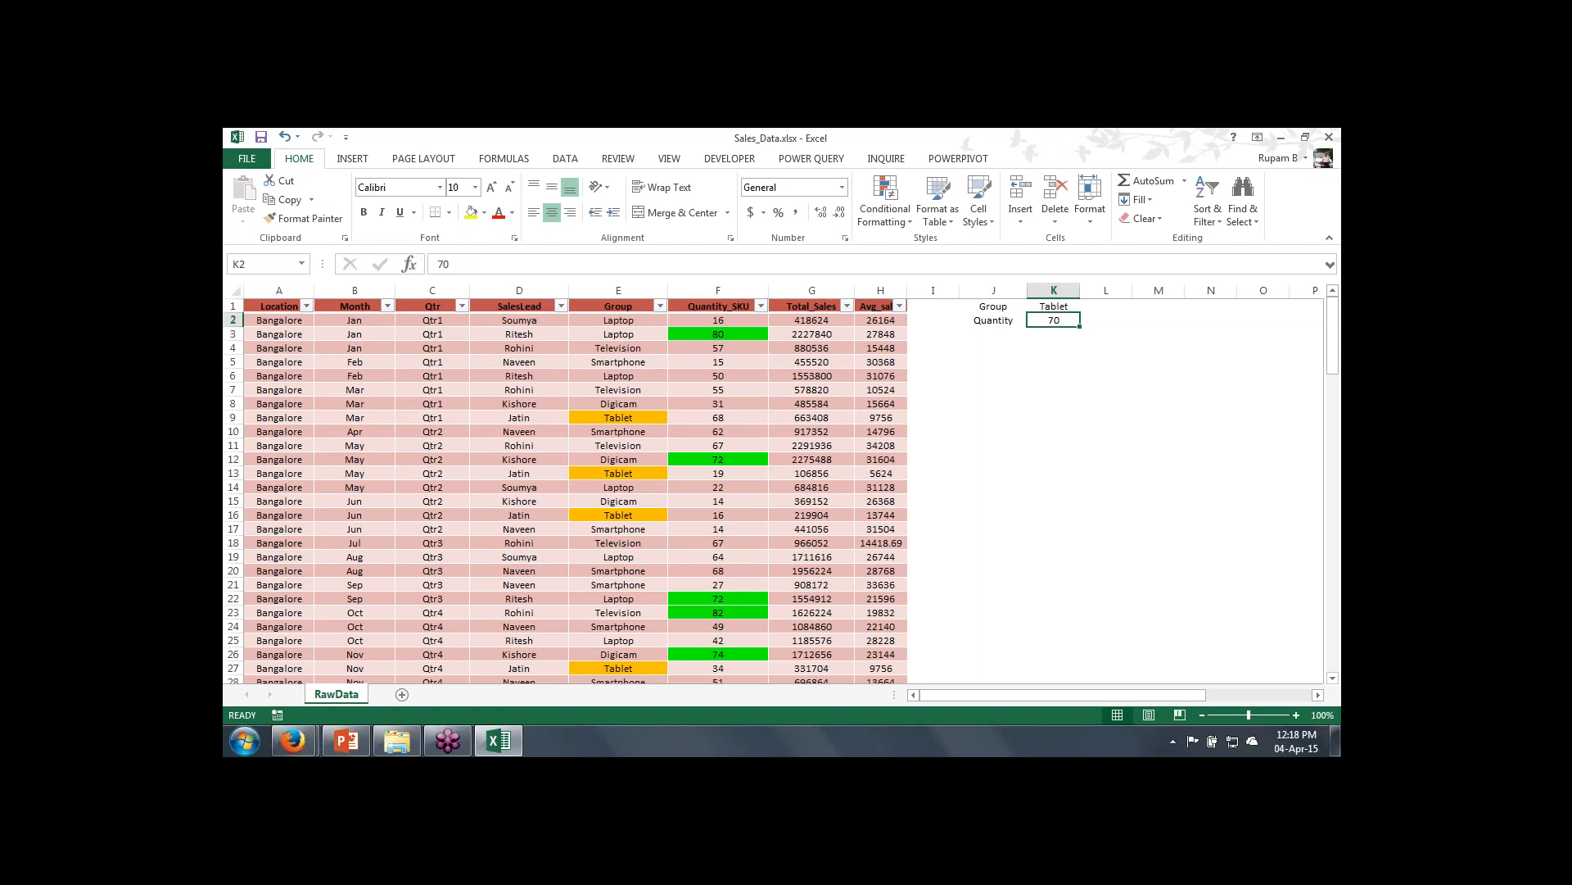
text(40)
key(Return)
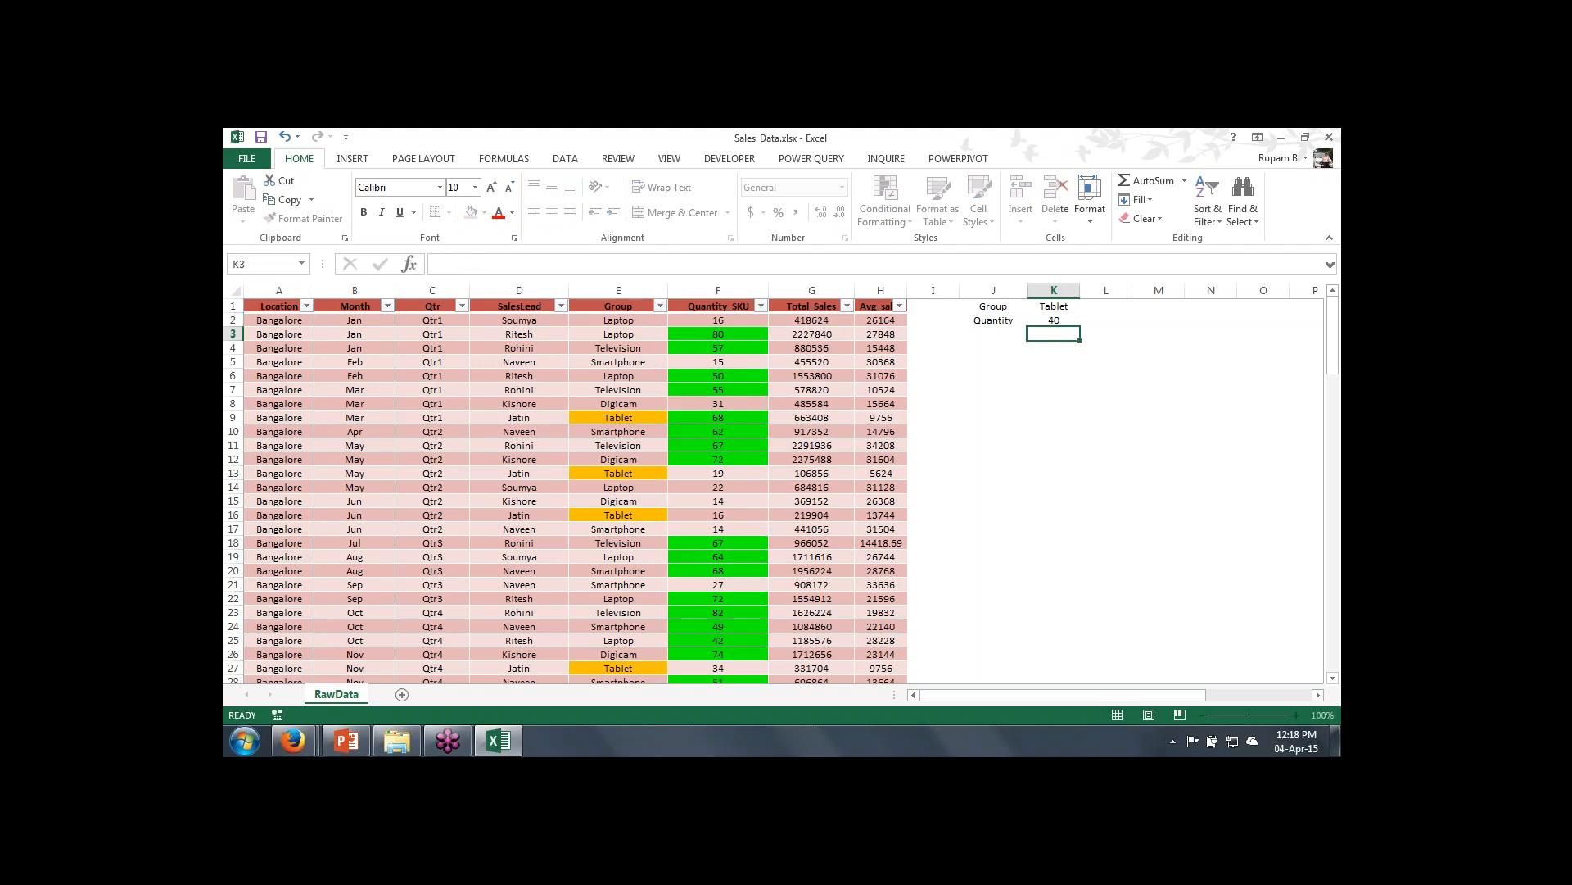
click(1053, 320)
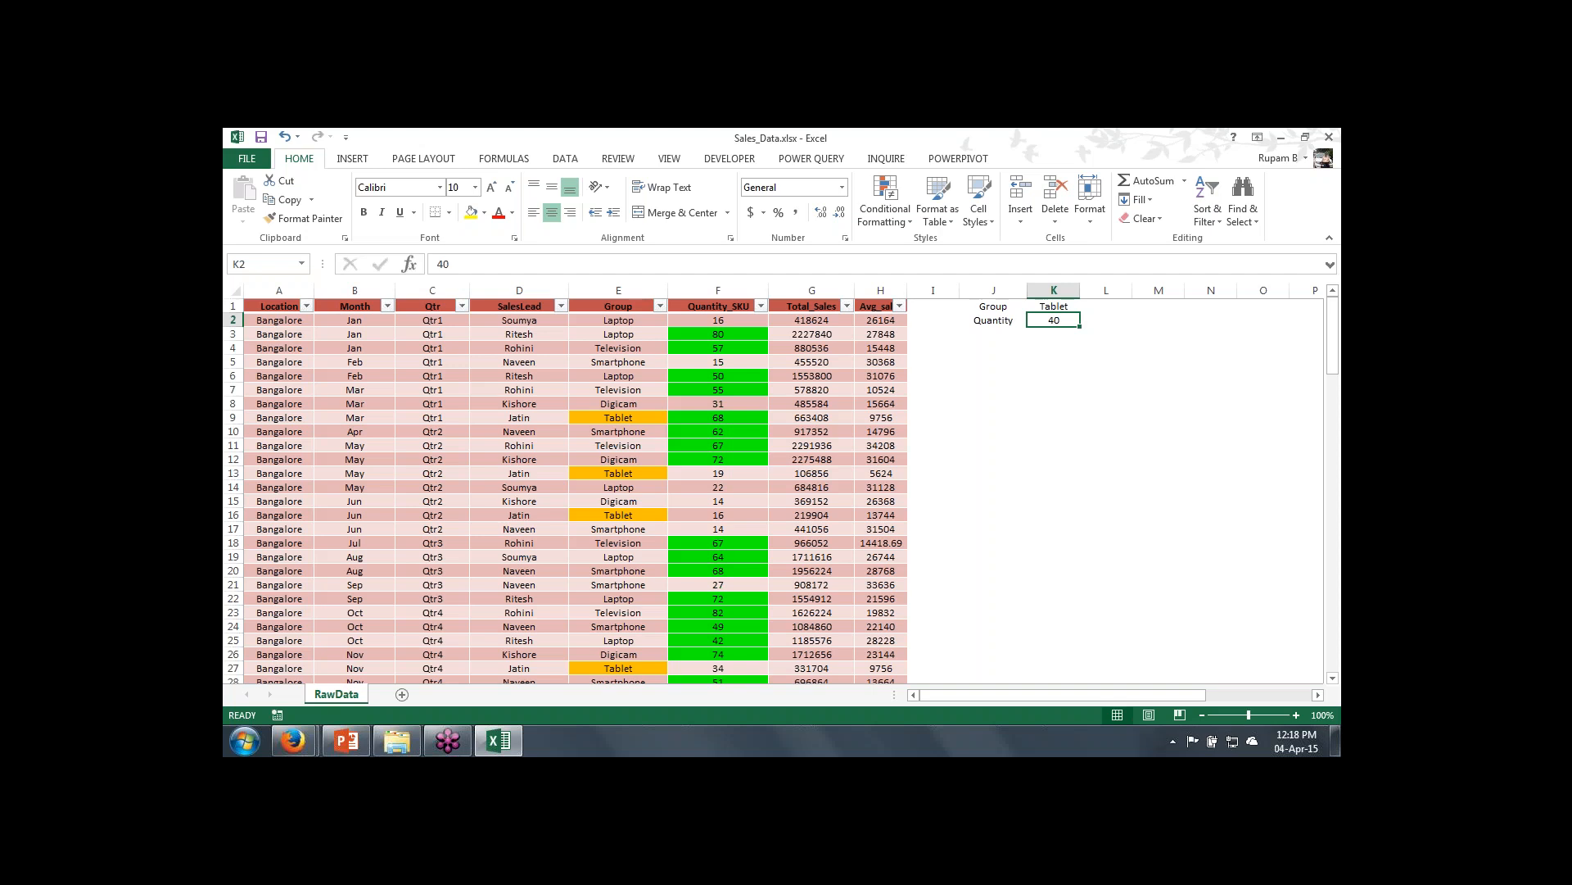
click(1054, 306)
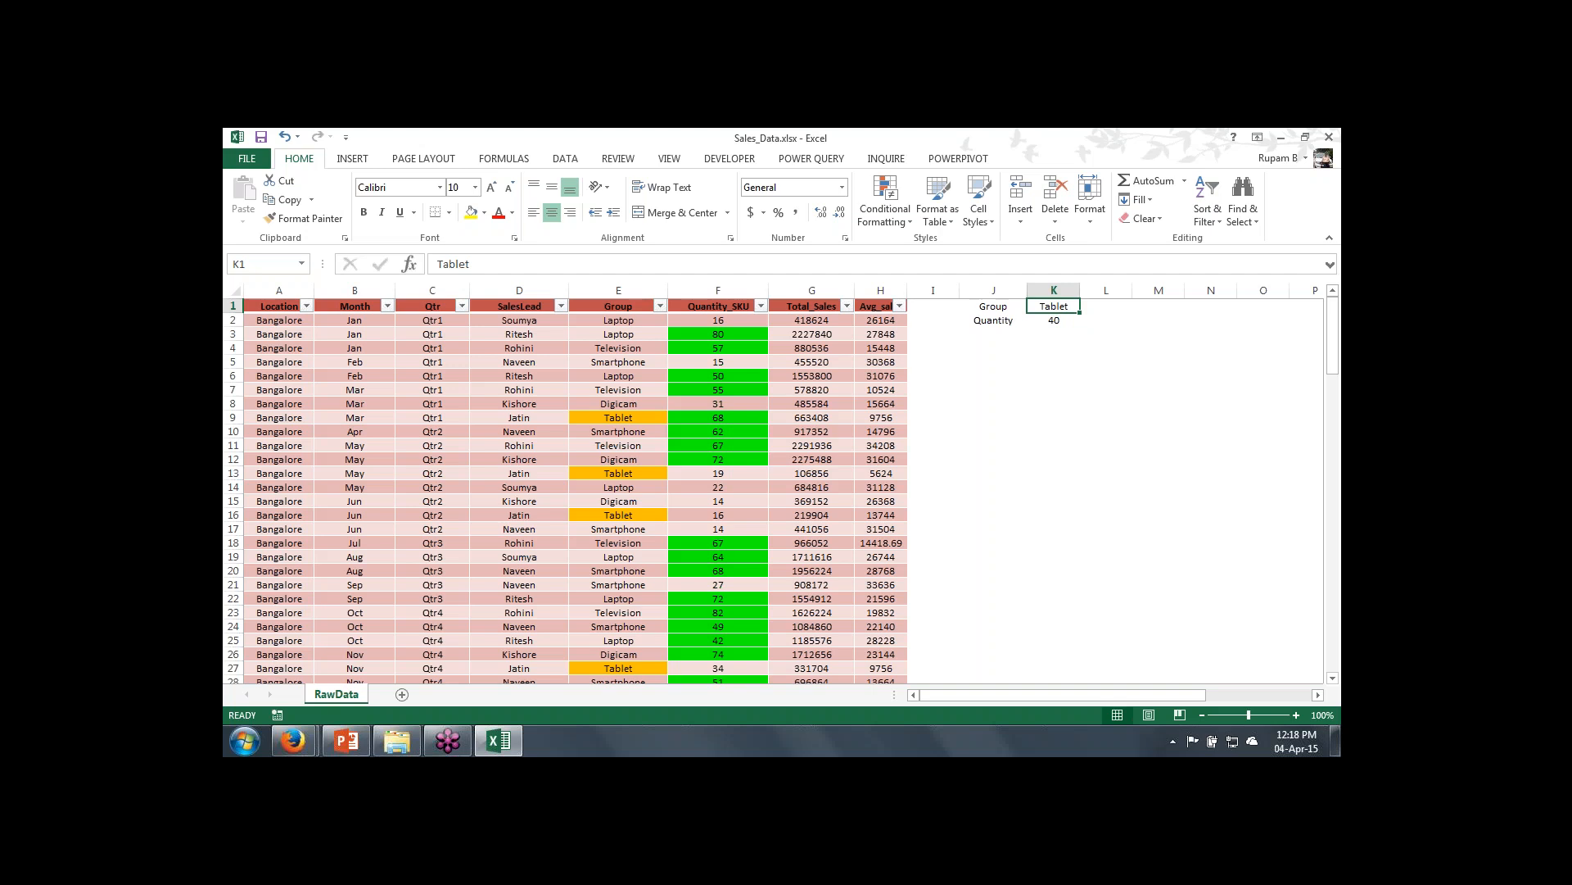
Step: Look over the helper lists of sales leads and product groups in columns Y and Z of RawData
click(1106, 307)
key(Right)
key(Right)
key(Right)
key(Right)
key(Right)
key(Right)
key(Right)
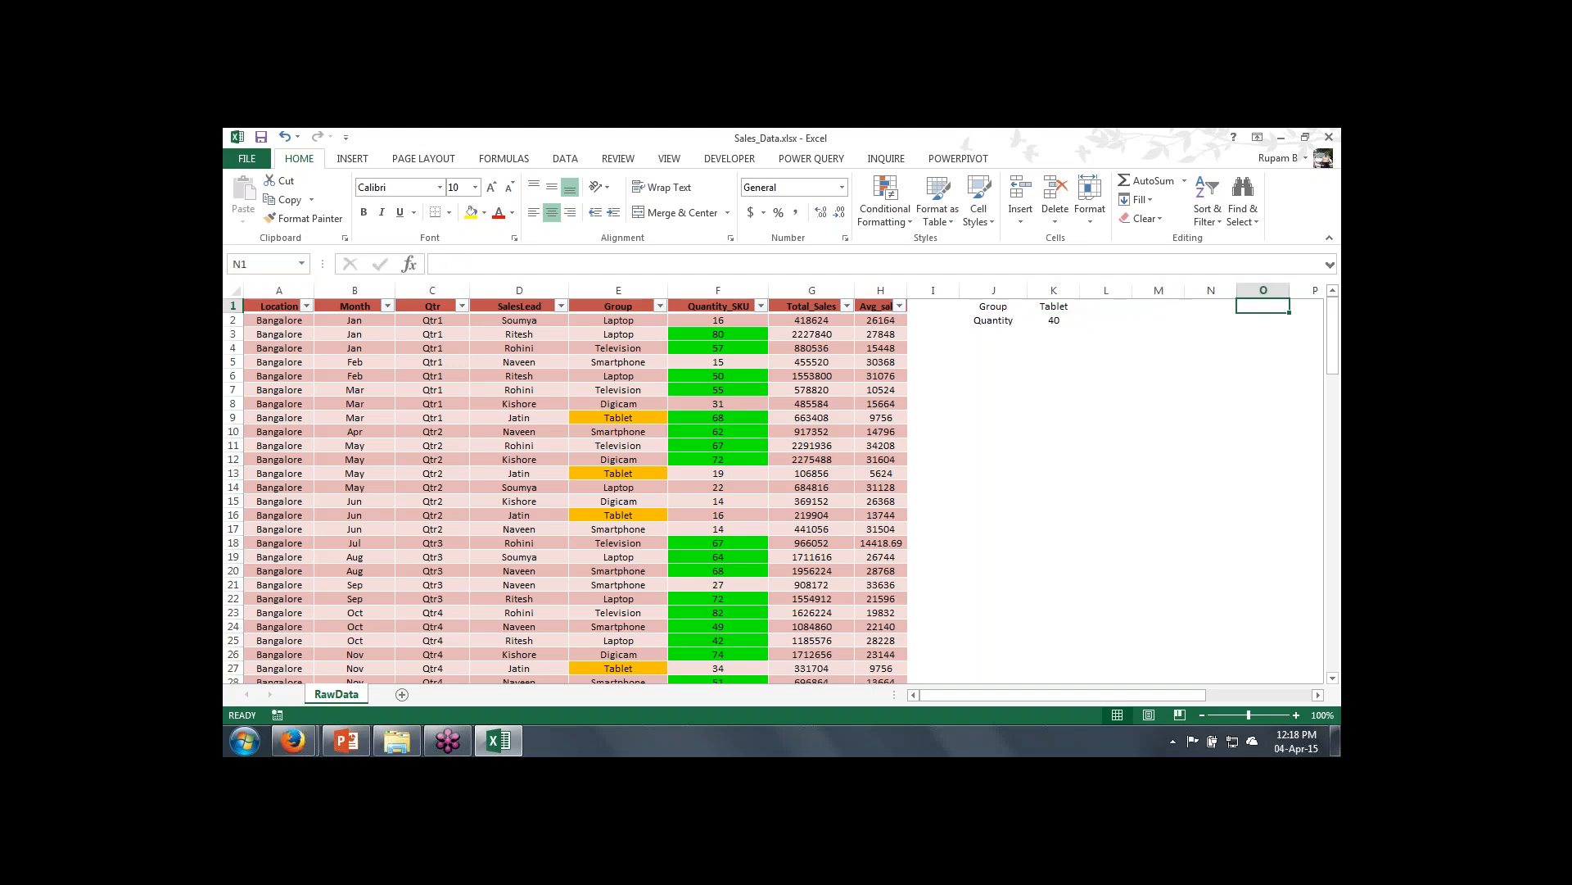
key(Right)
key(Right)
key(Right)
key(Right)
key(Right)
key(Right)
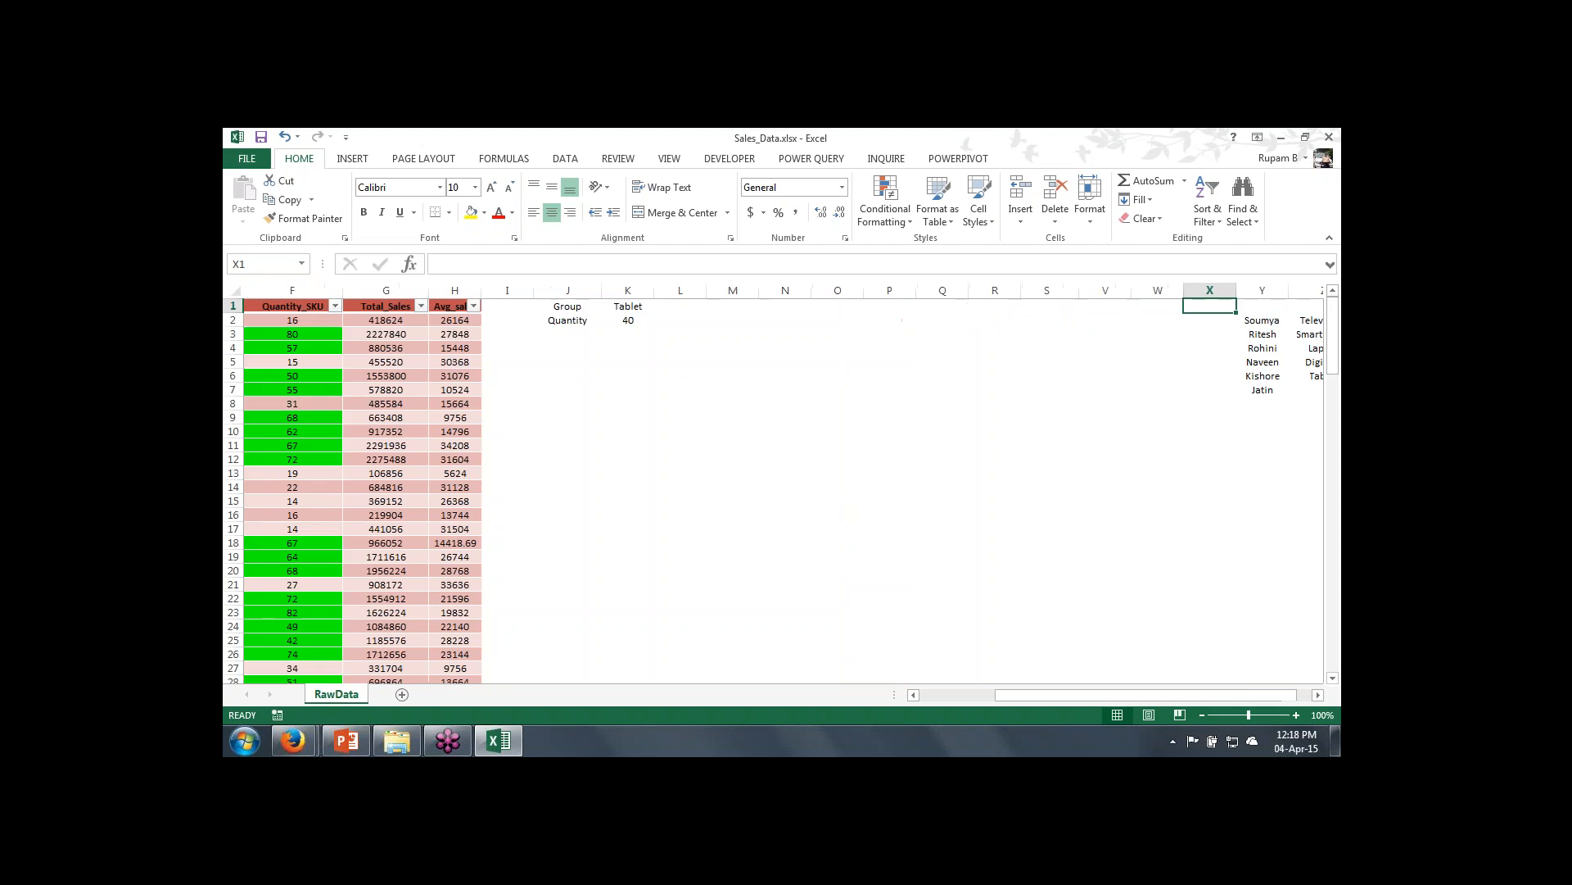
key(Right)
key(Right)
key(Right)
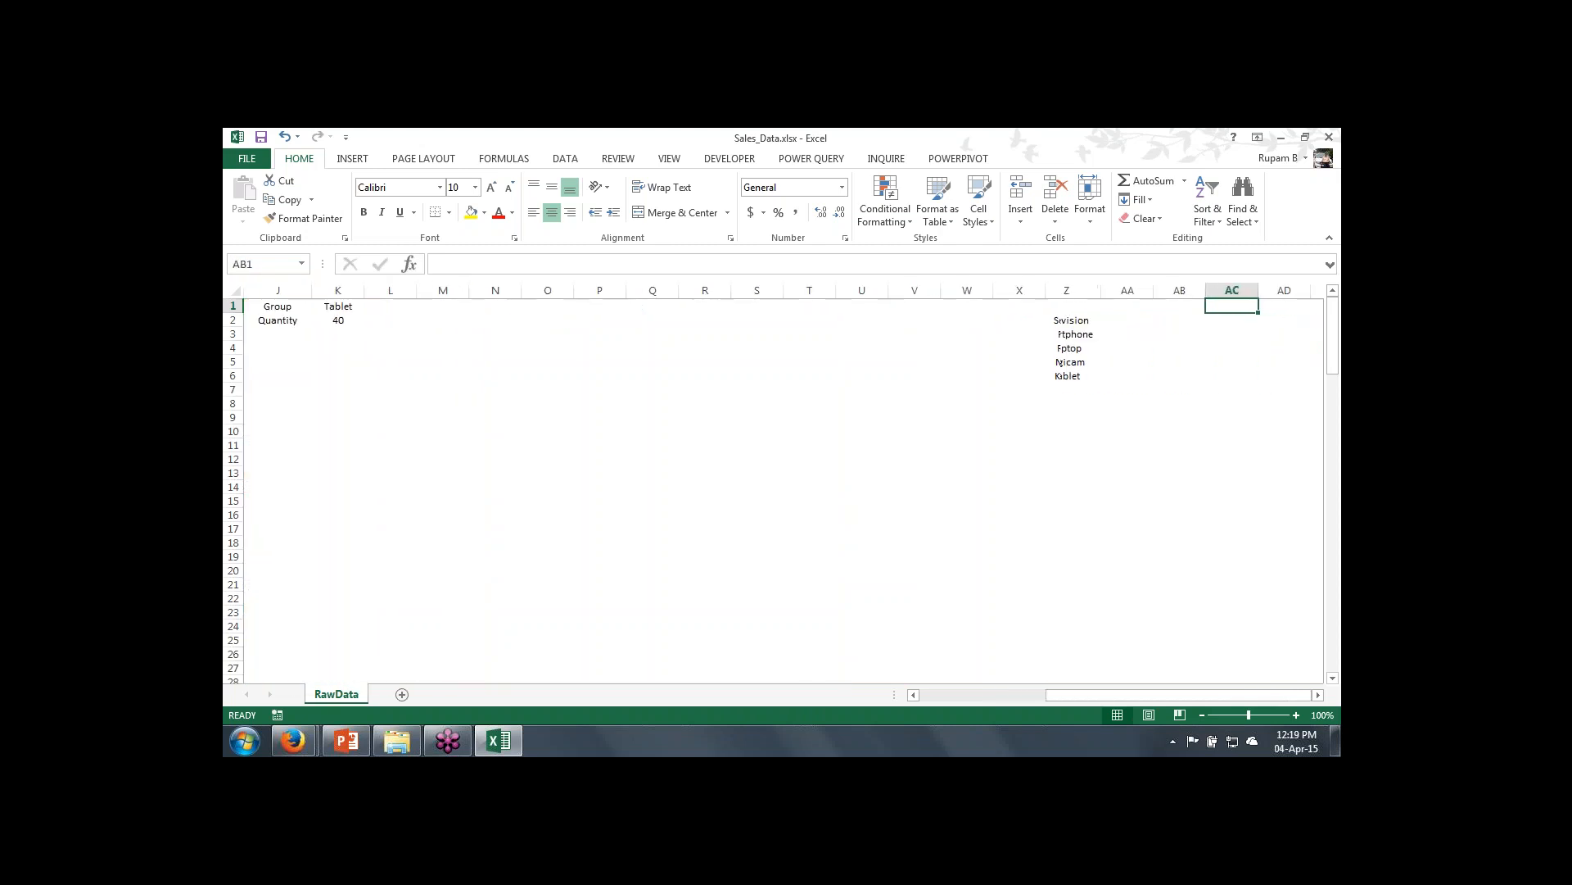
key(Right)
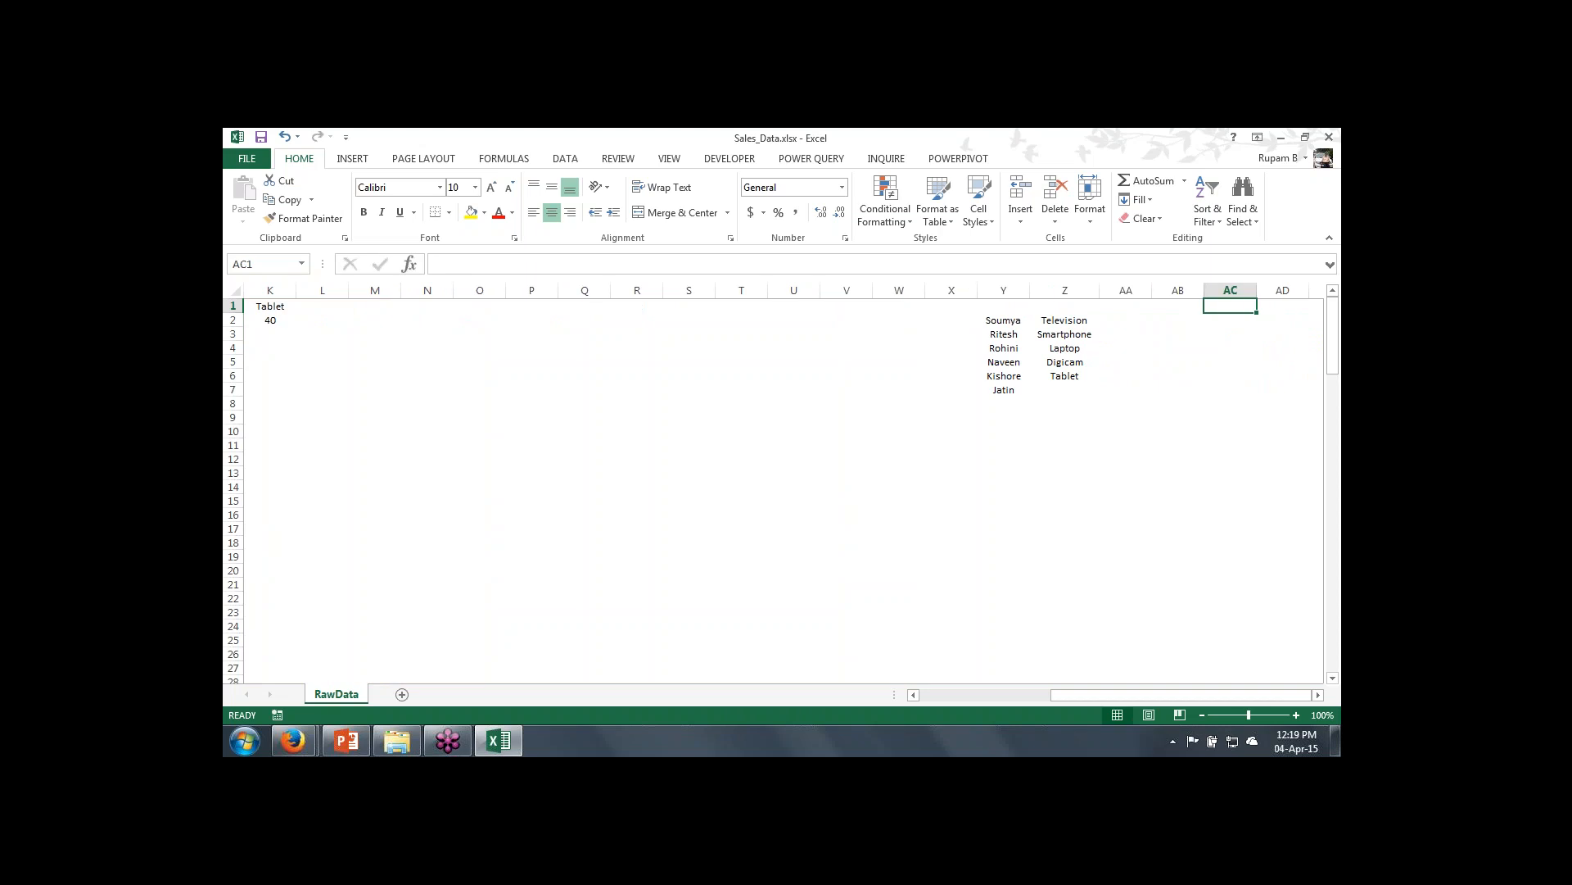
Step: Add List data validation to cell K1, using the product groups in Z2:Z6 as the source
click(279, 305)
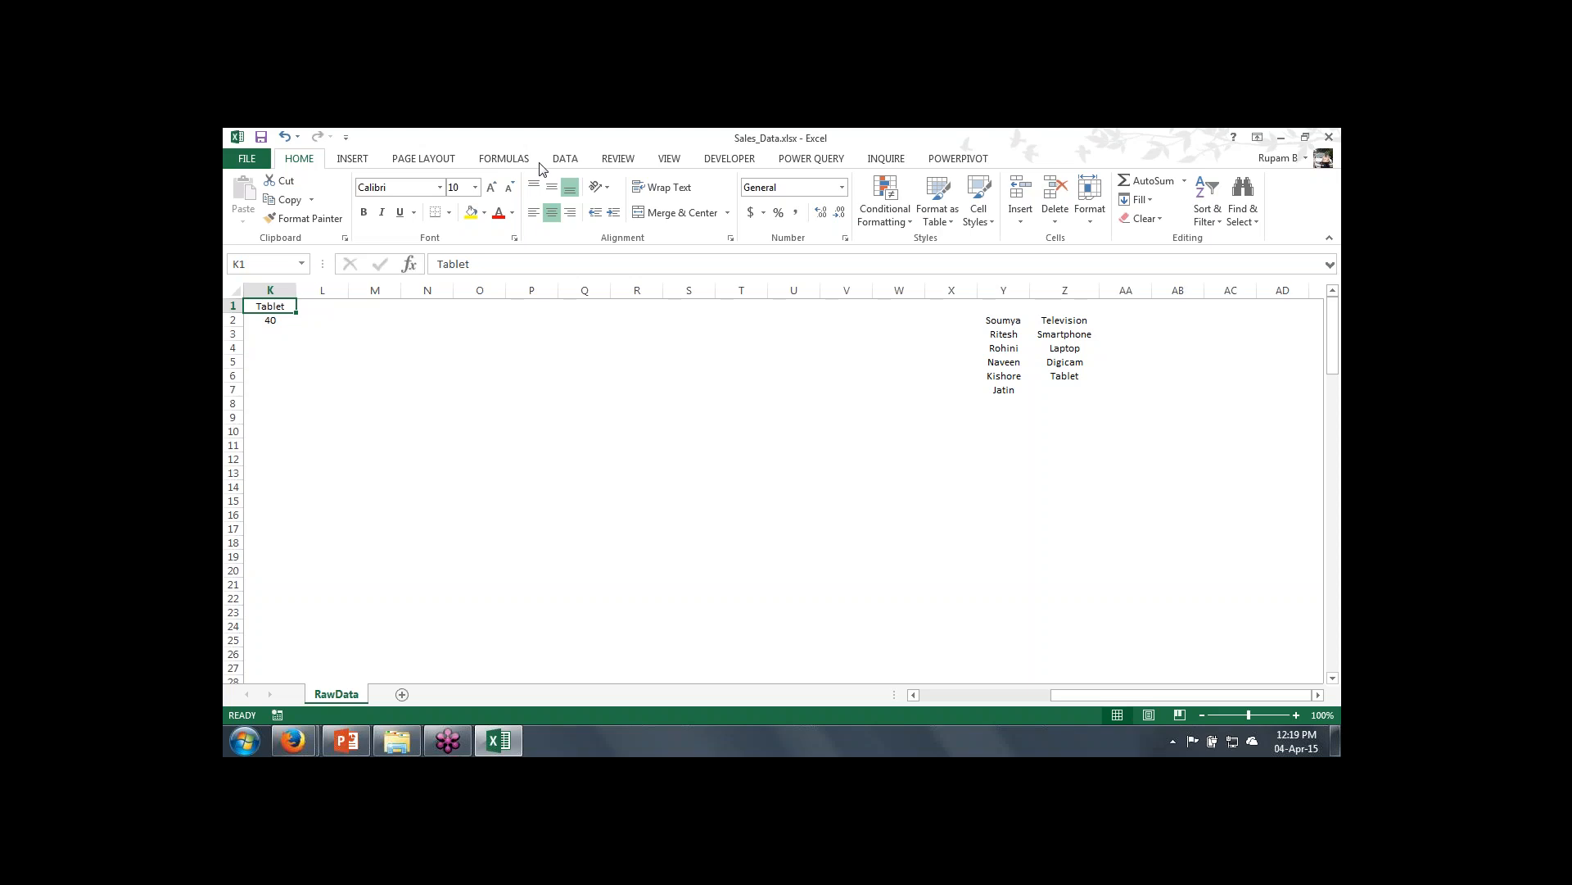
click(562, 164)
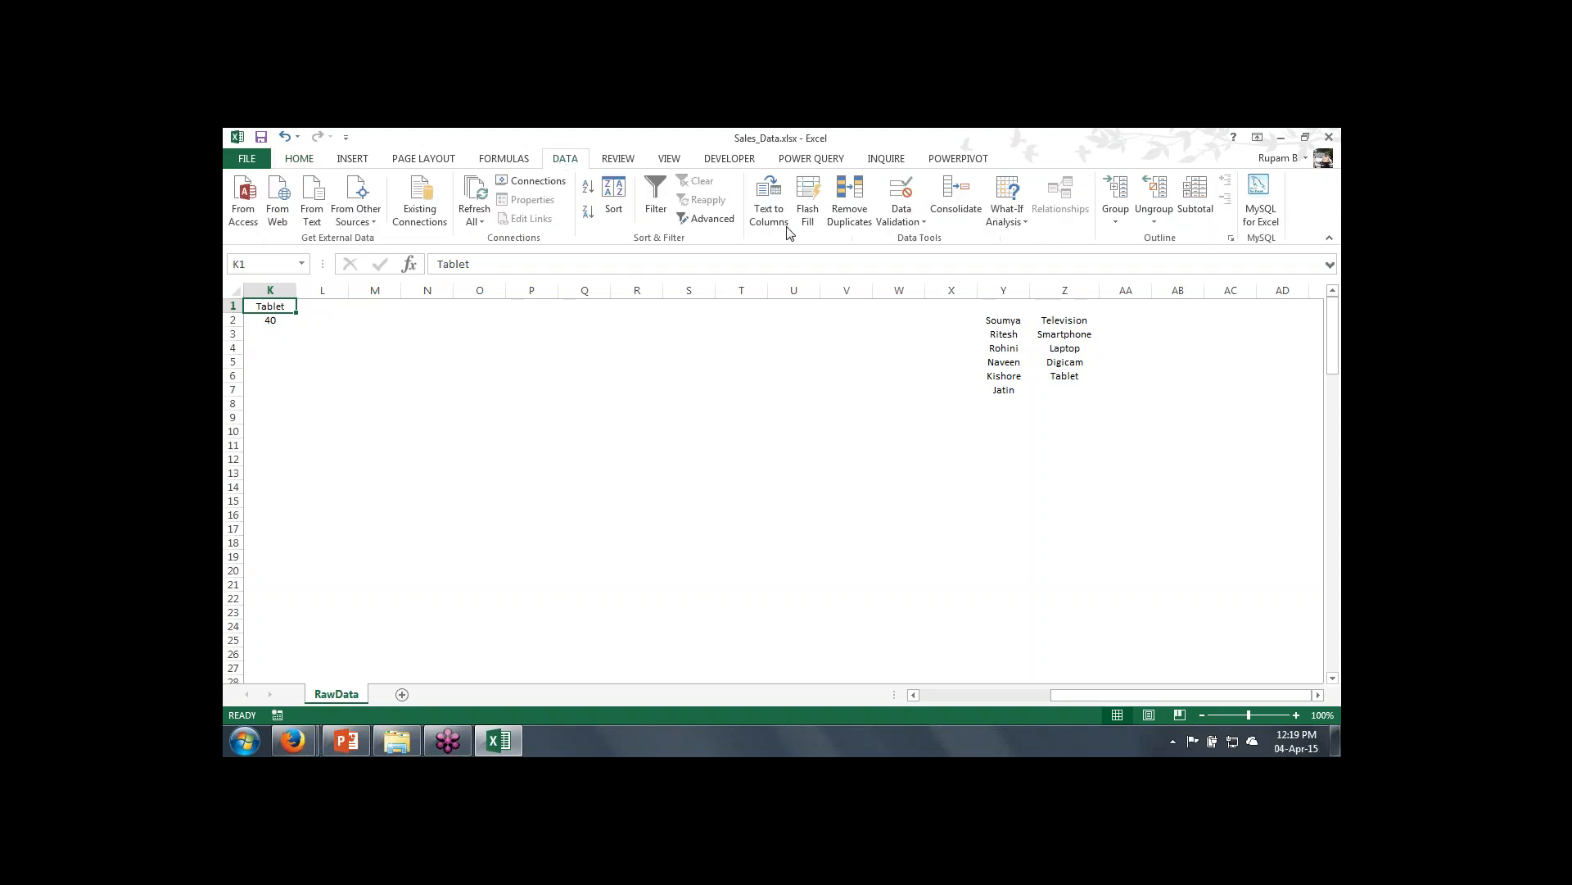
click(909, 223)
click(923, 250)
click(671, 229)
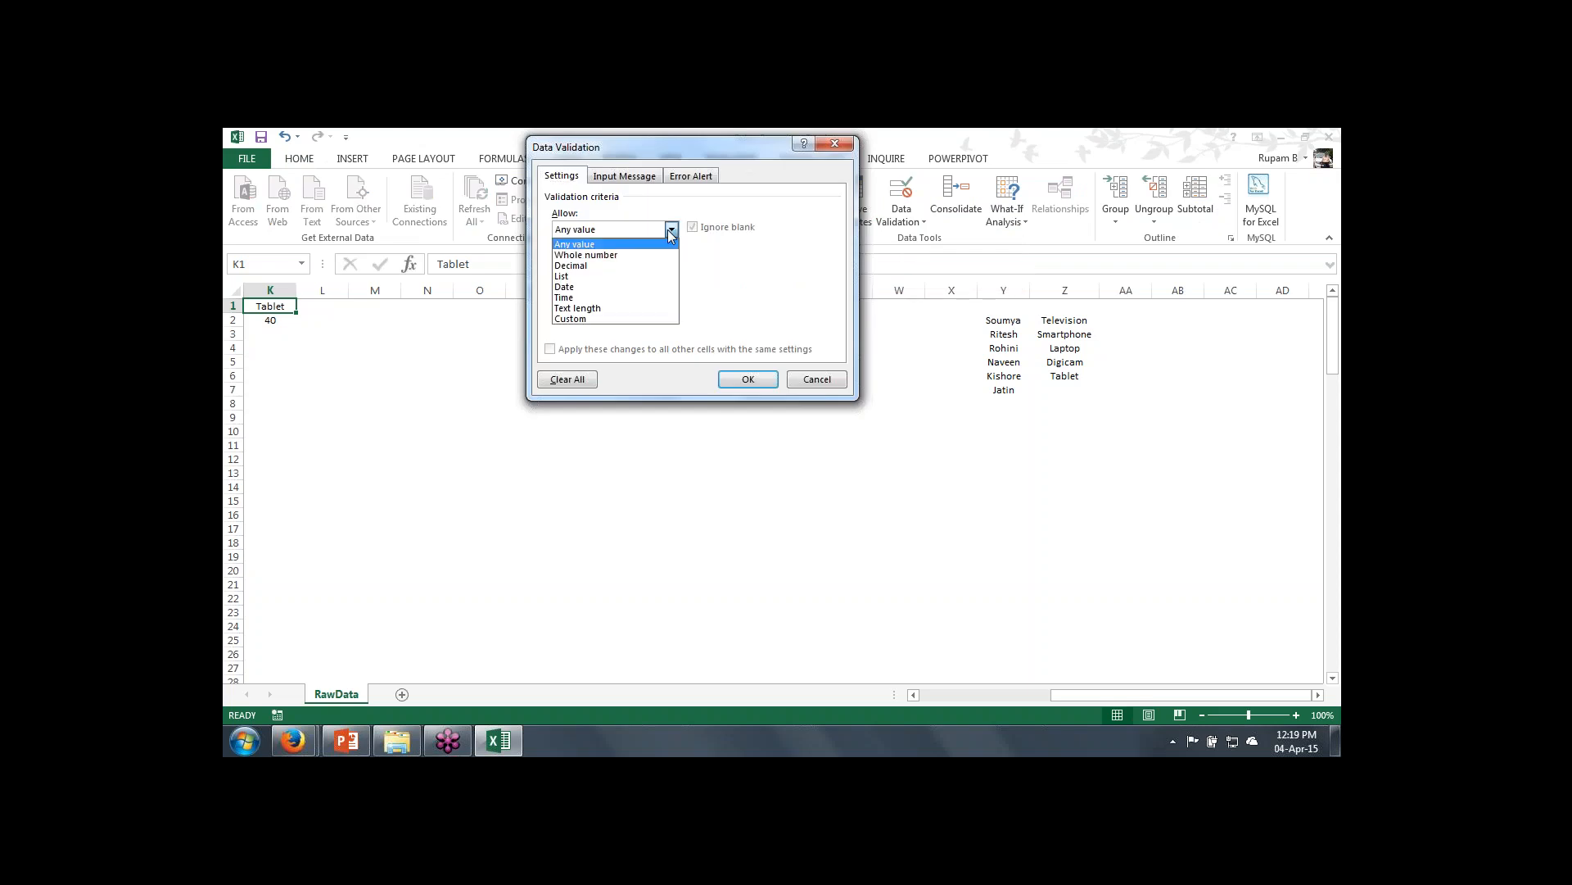
click(591, 277)
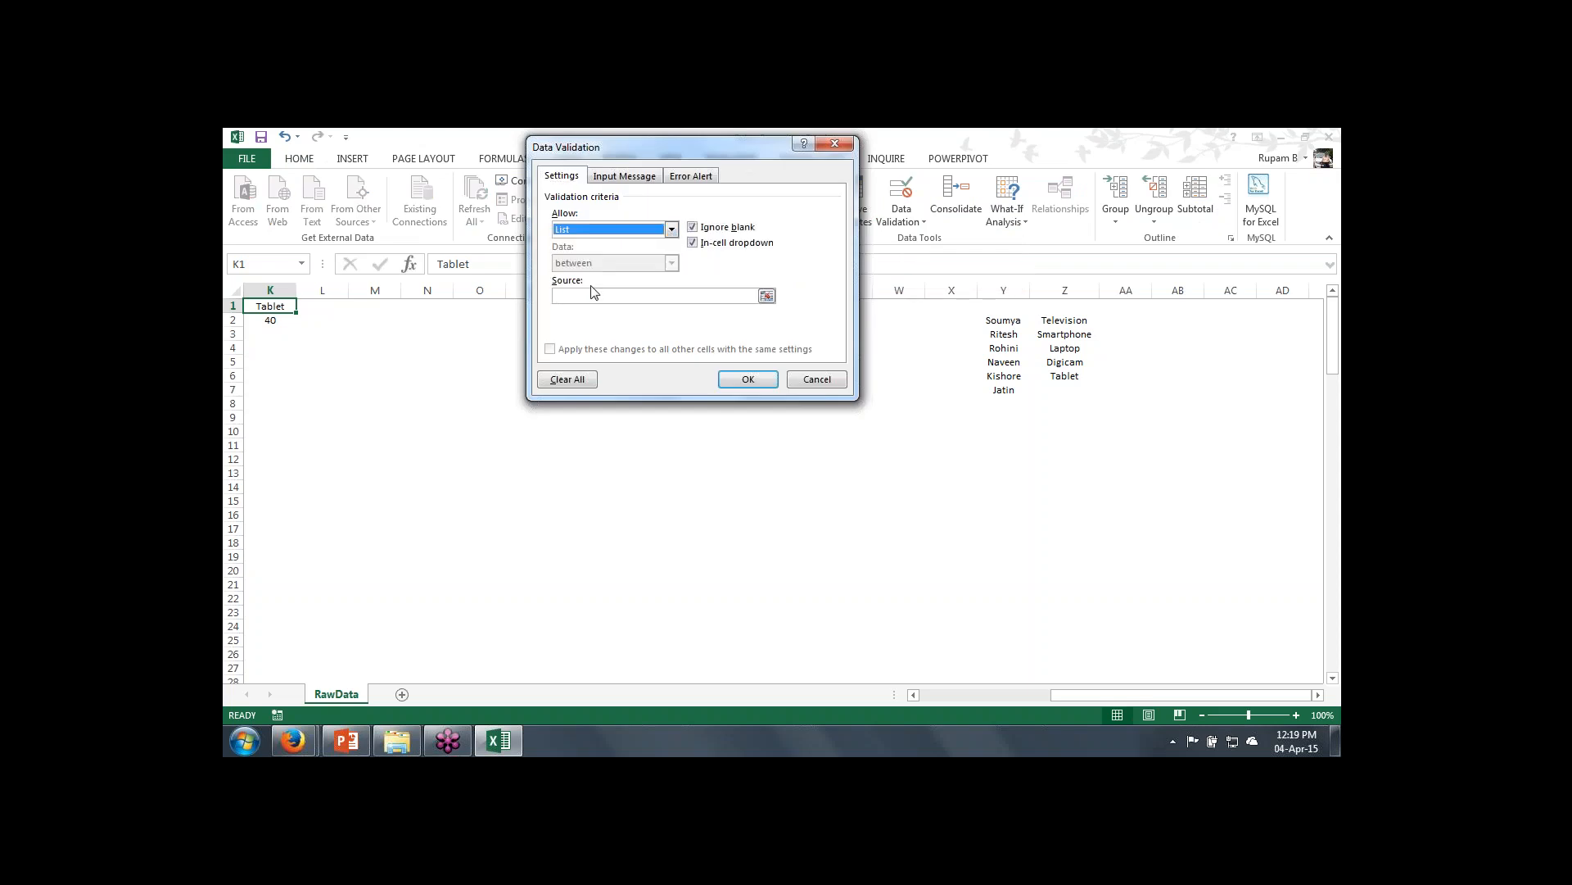
click(639, 296)
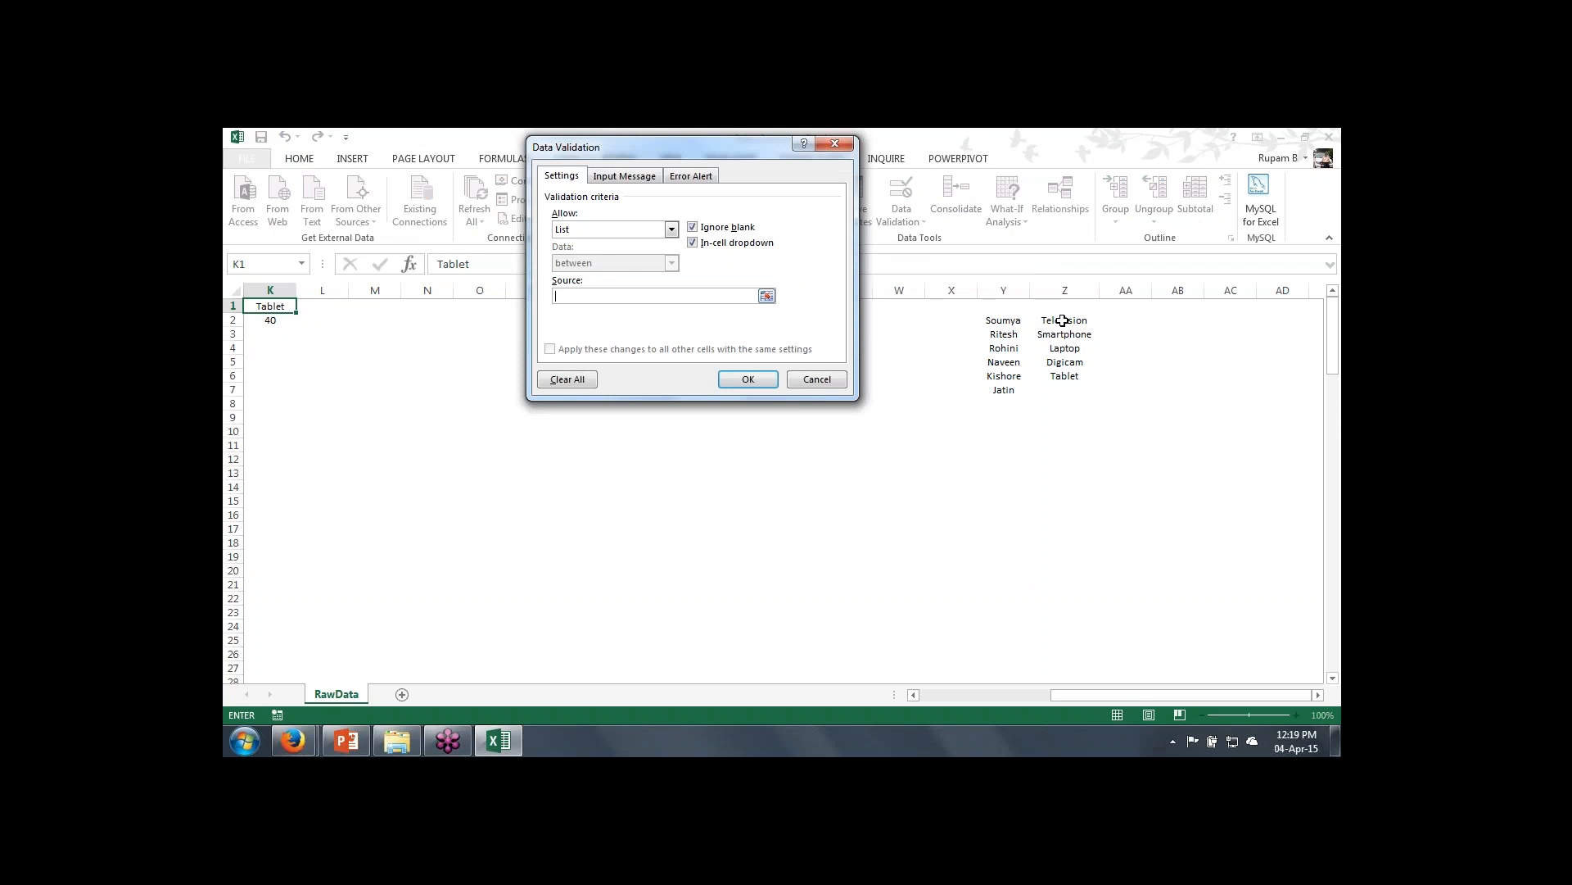
drag(1062, 320, 1063, 366)
drag(1063, 366, 1065, 379)
key(Return)
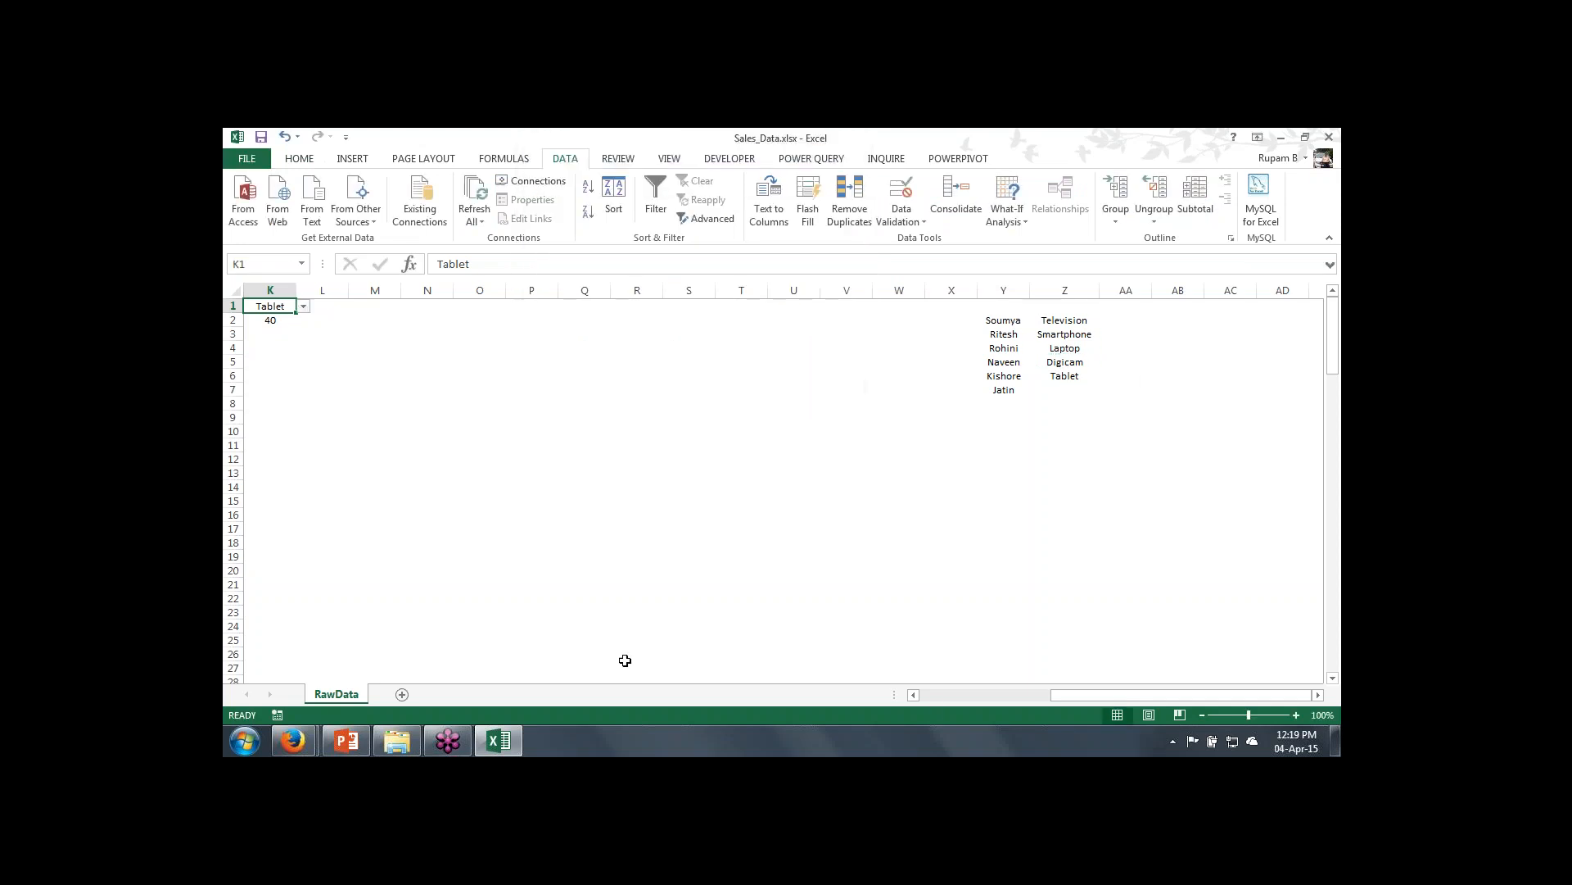
Step: Test the drop-down list in K1 by choosing Smartphone, Television and finally Laptop as the Group criterion
click(933, 694)
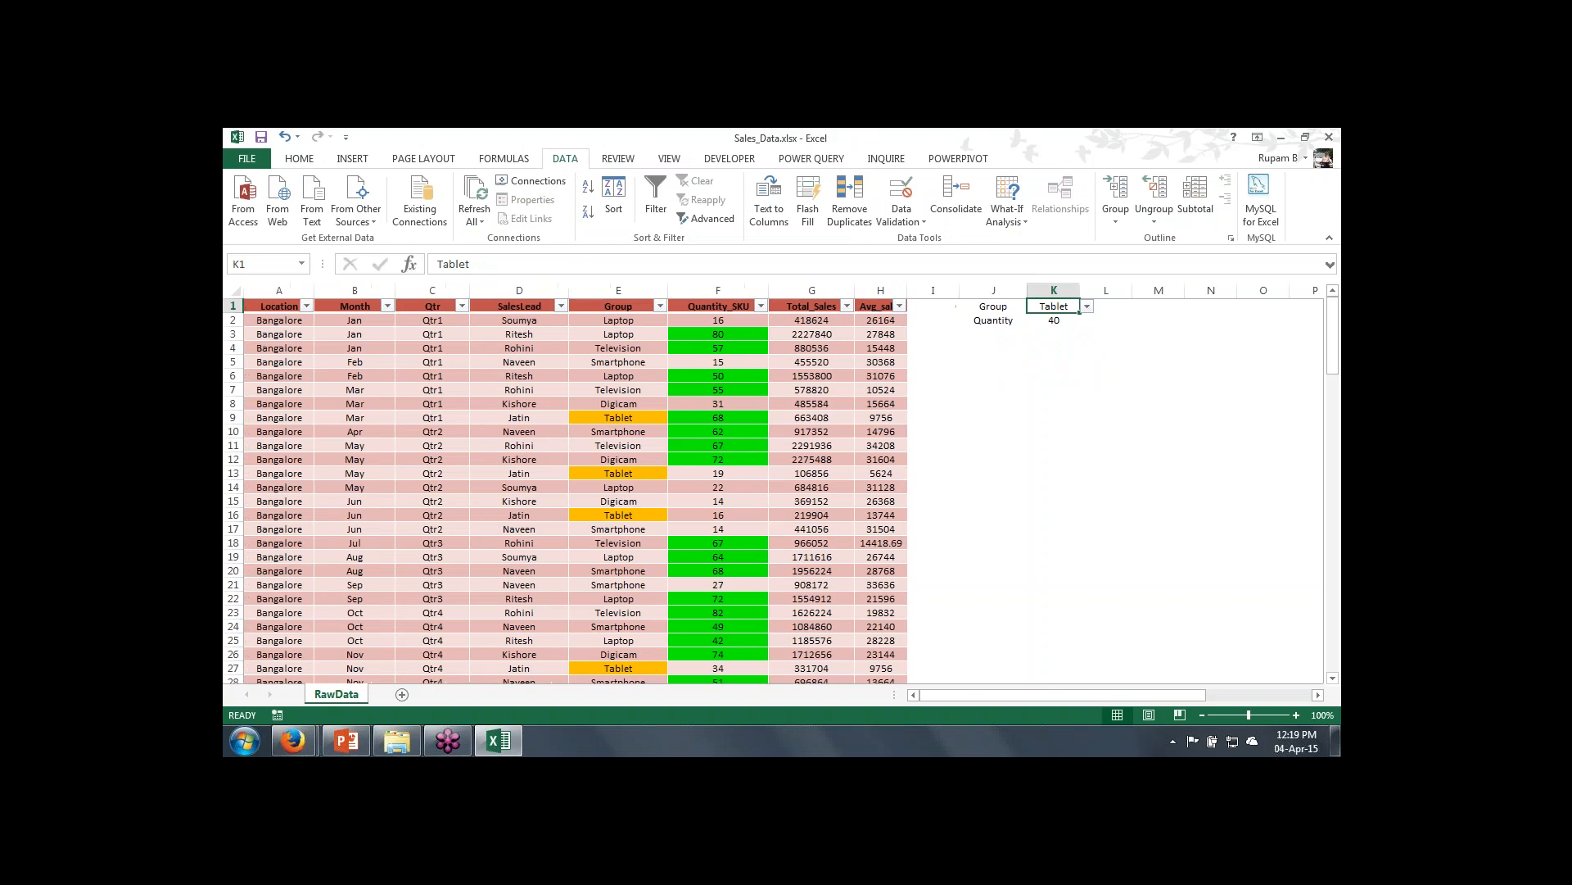
click(1088, 307)
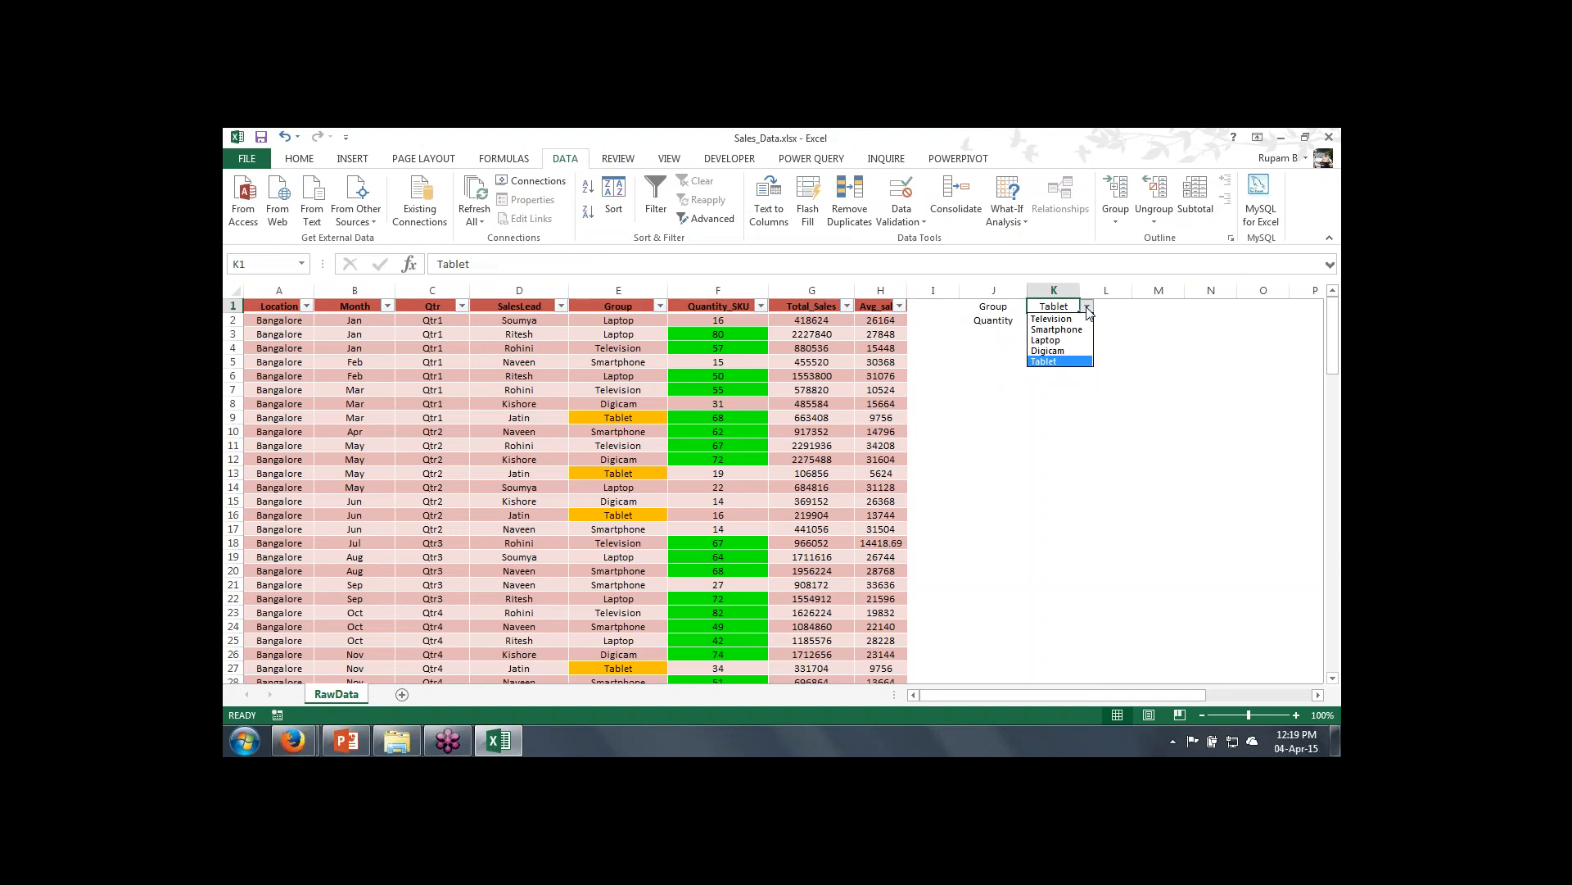
click(1050, 330)
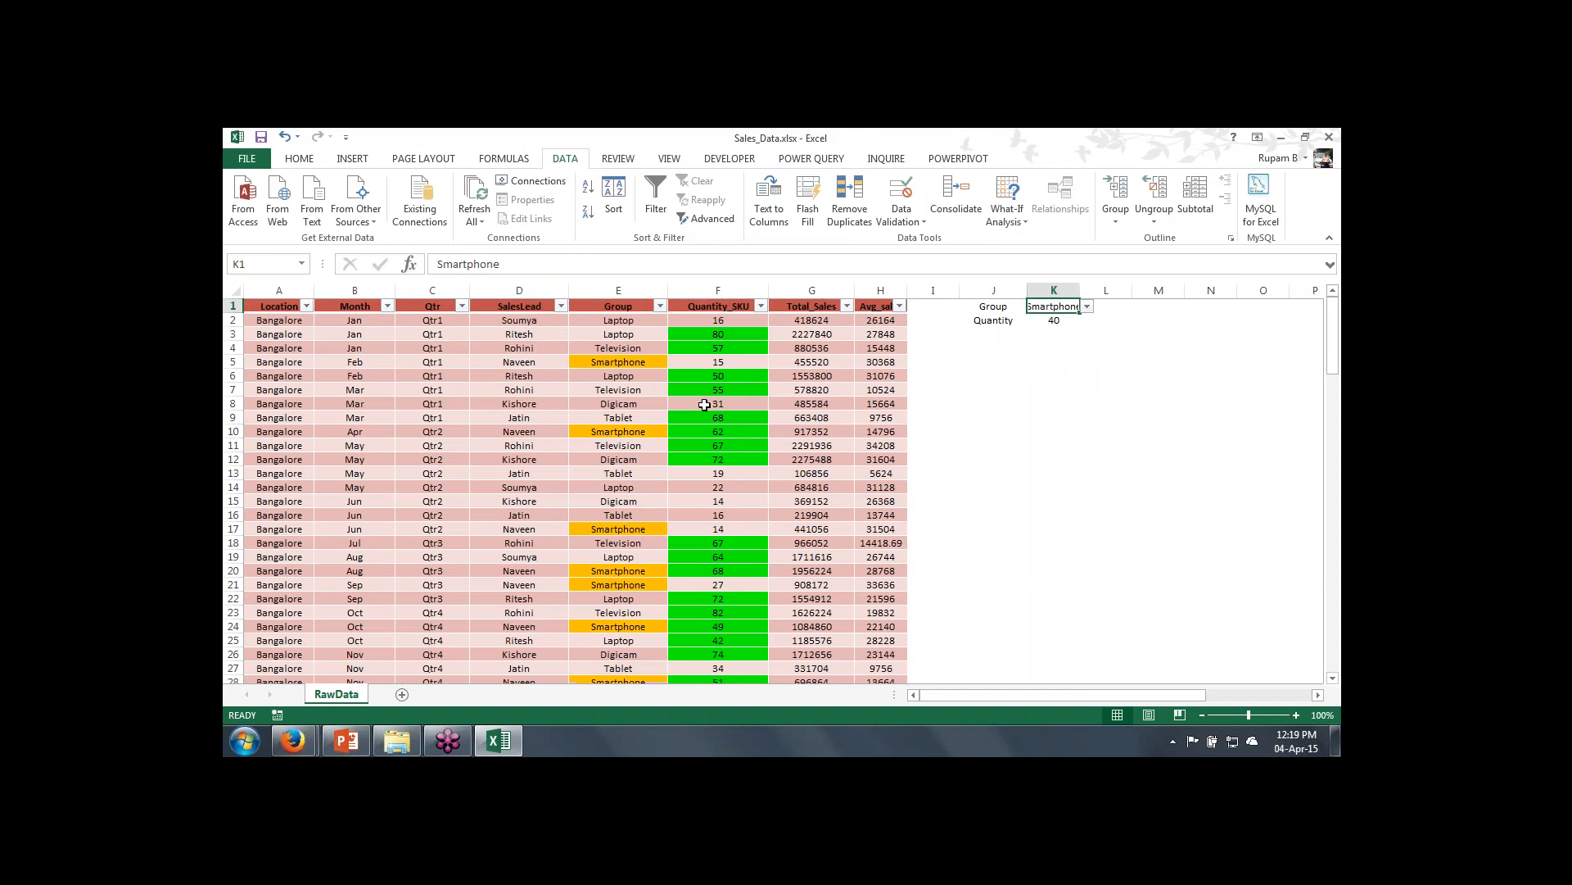
click(1086, 307)
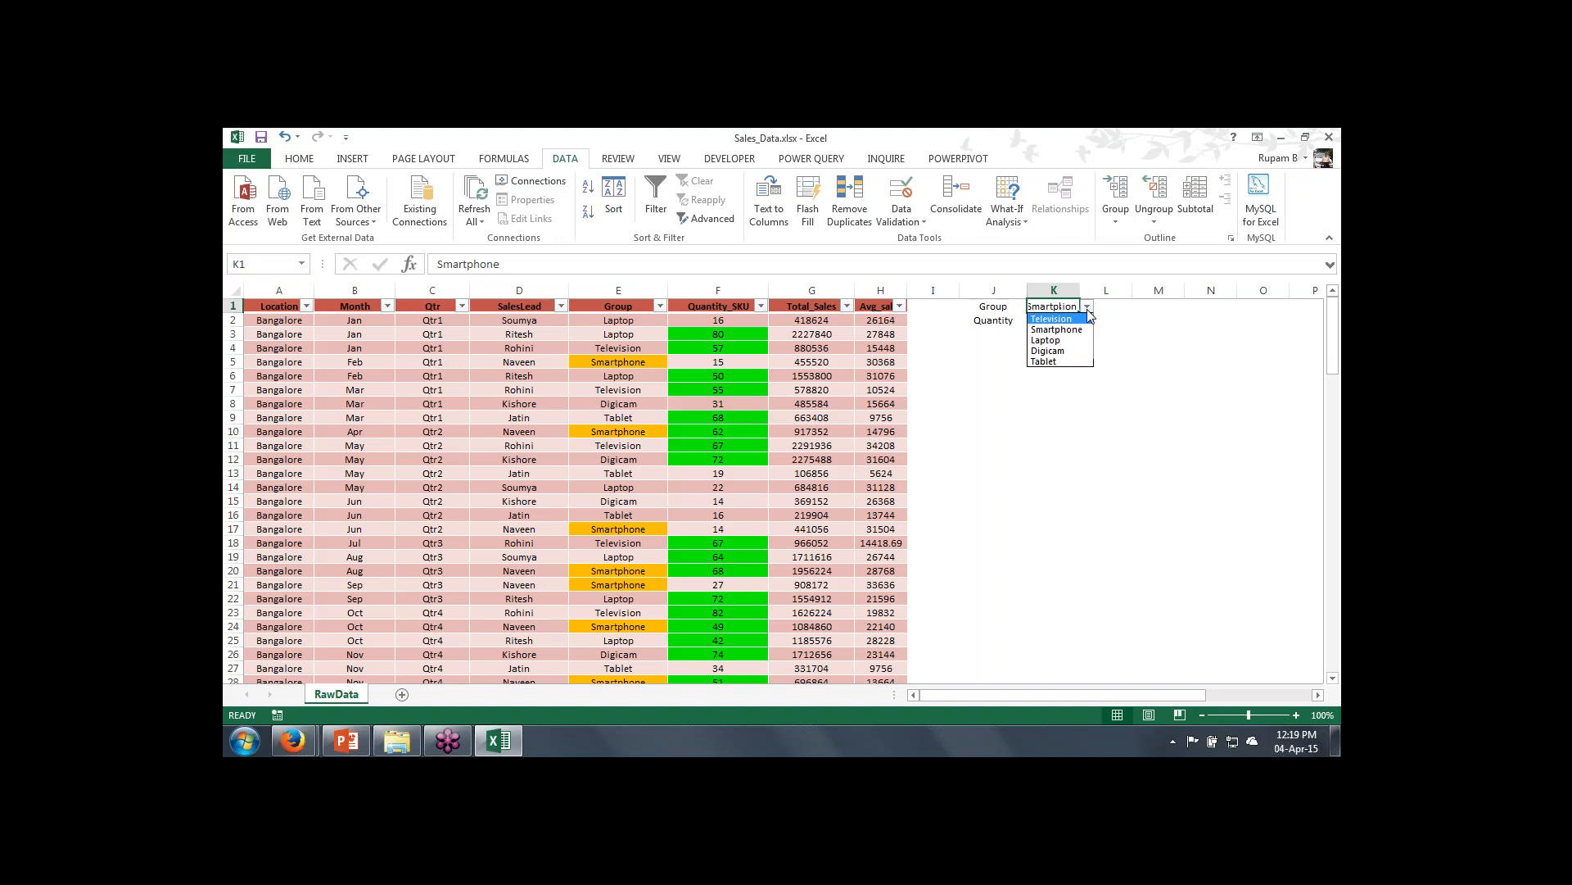
click(1052, 319)
click(1086, 307)
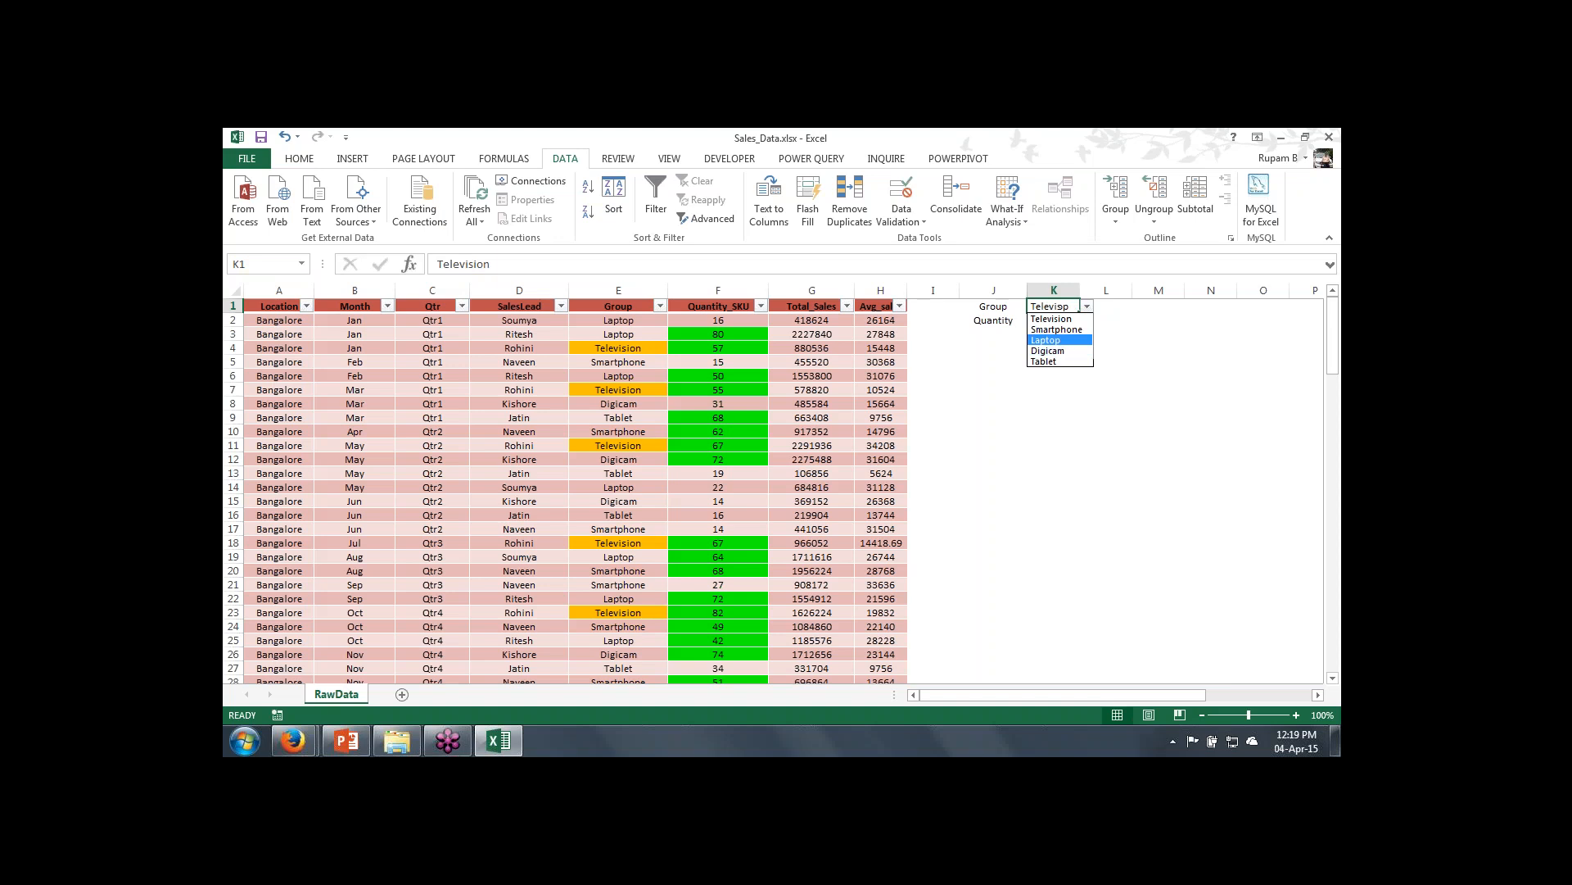
click(1048, 339)
click(1031, 383)
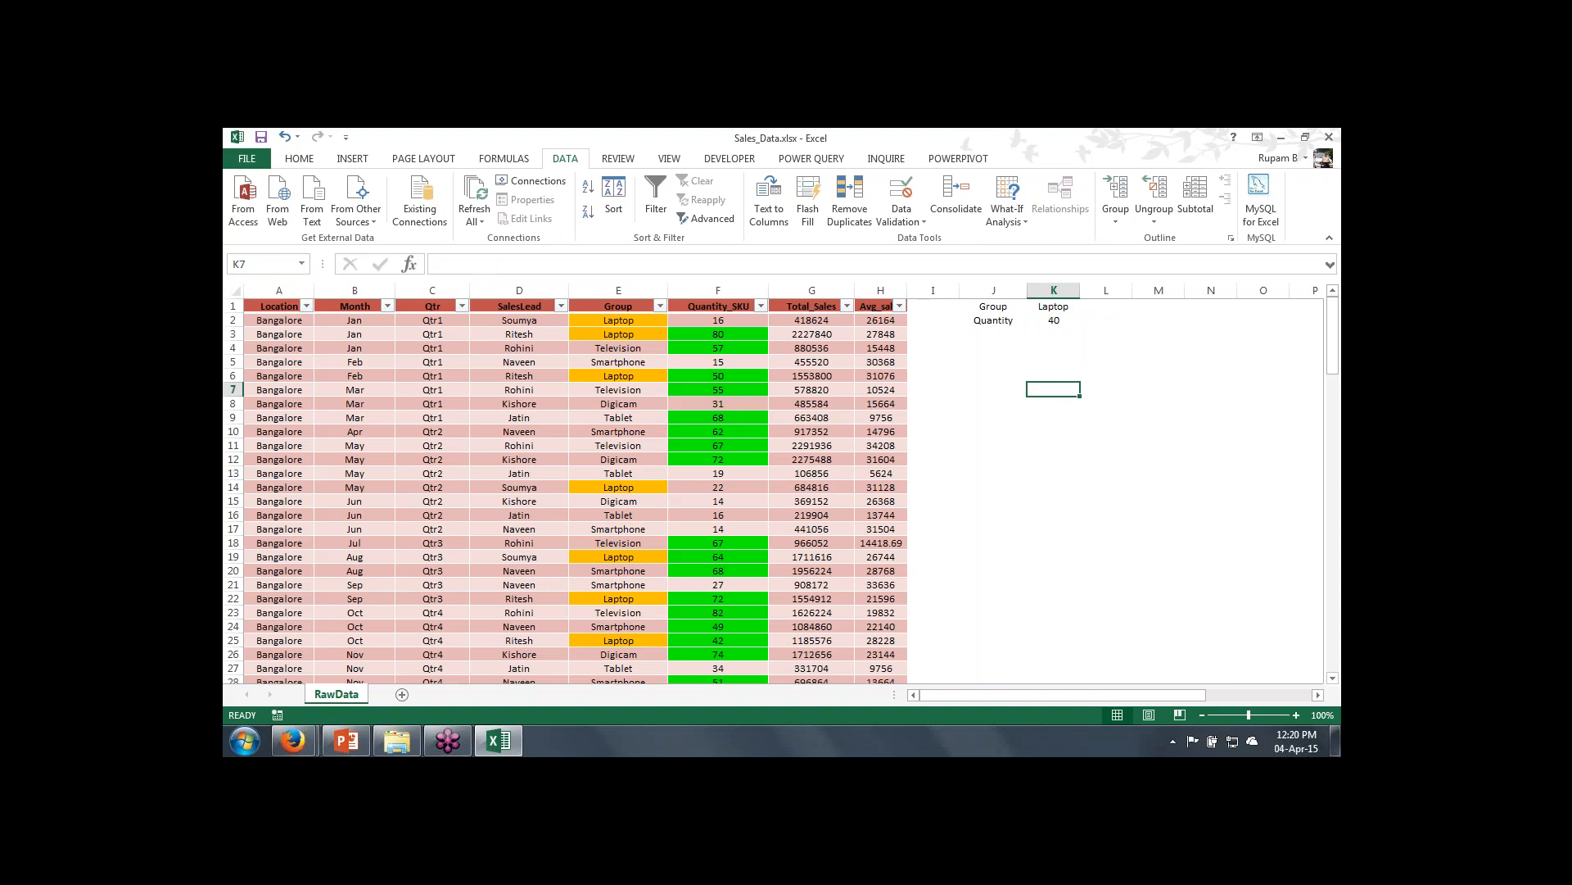
Step: Unhide the Dashboard sheet of the workbook
click(844, 391)
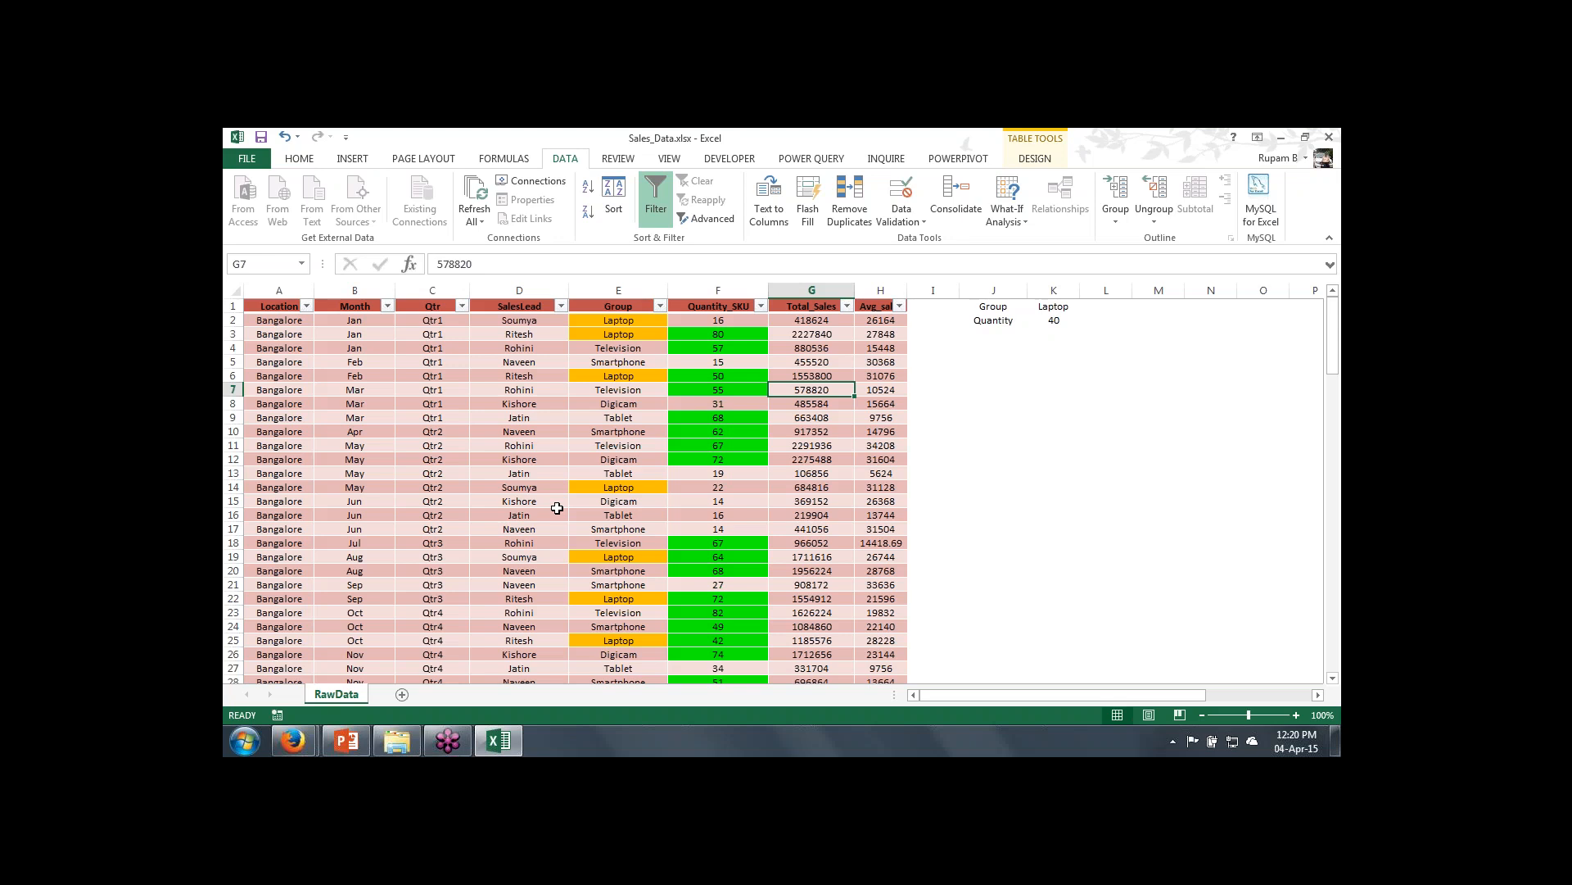
right_click(343, 697)
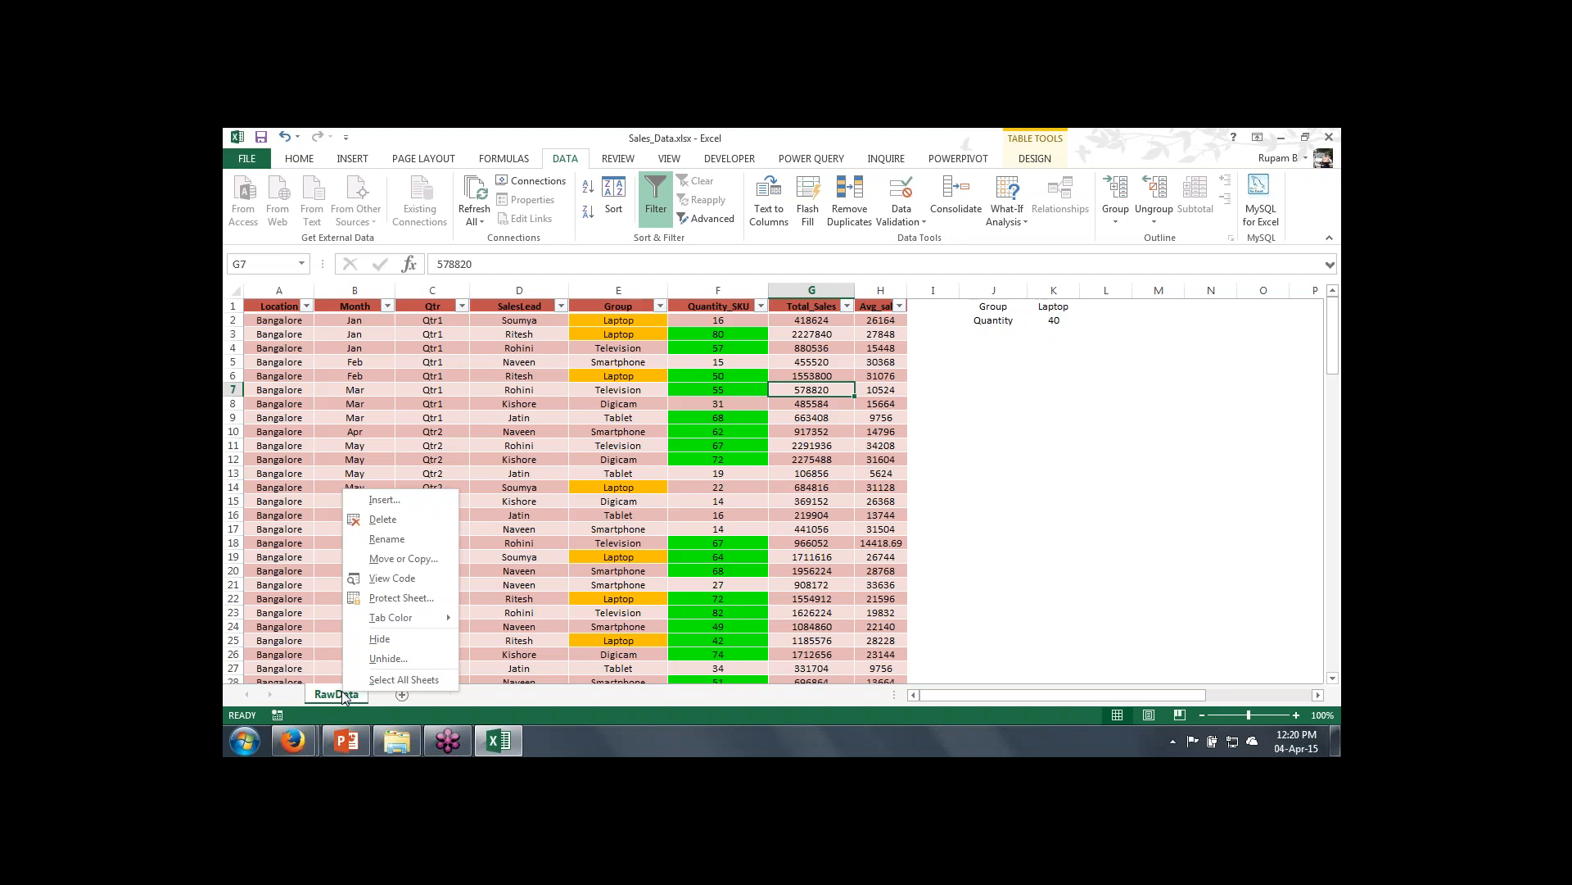
click(379, 658)
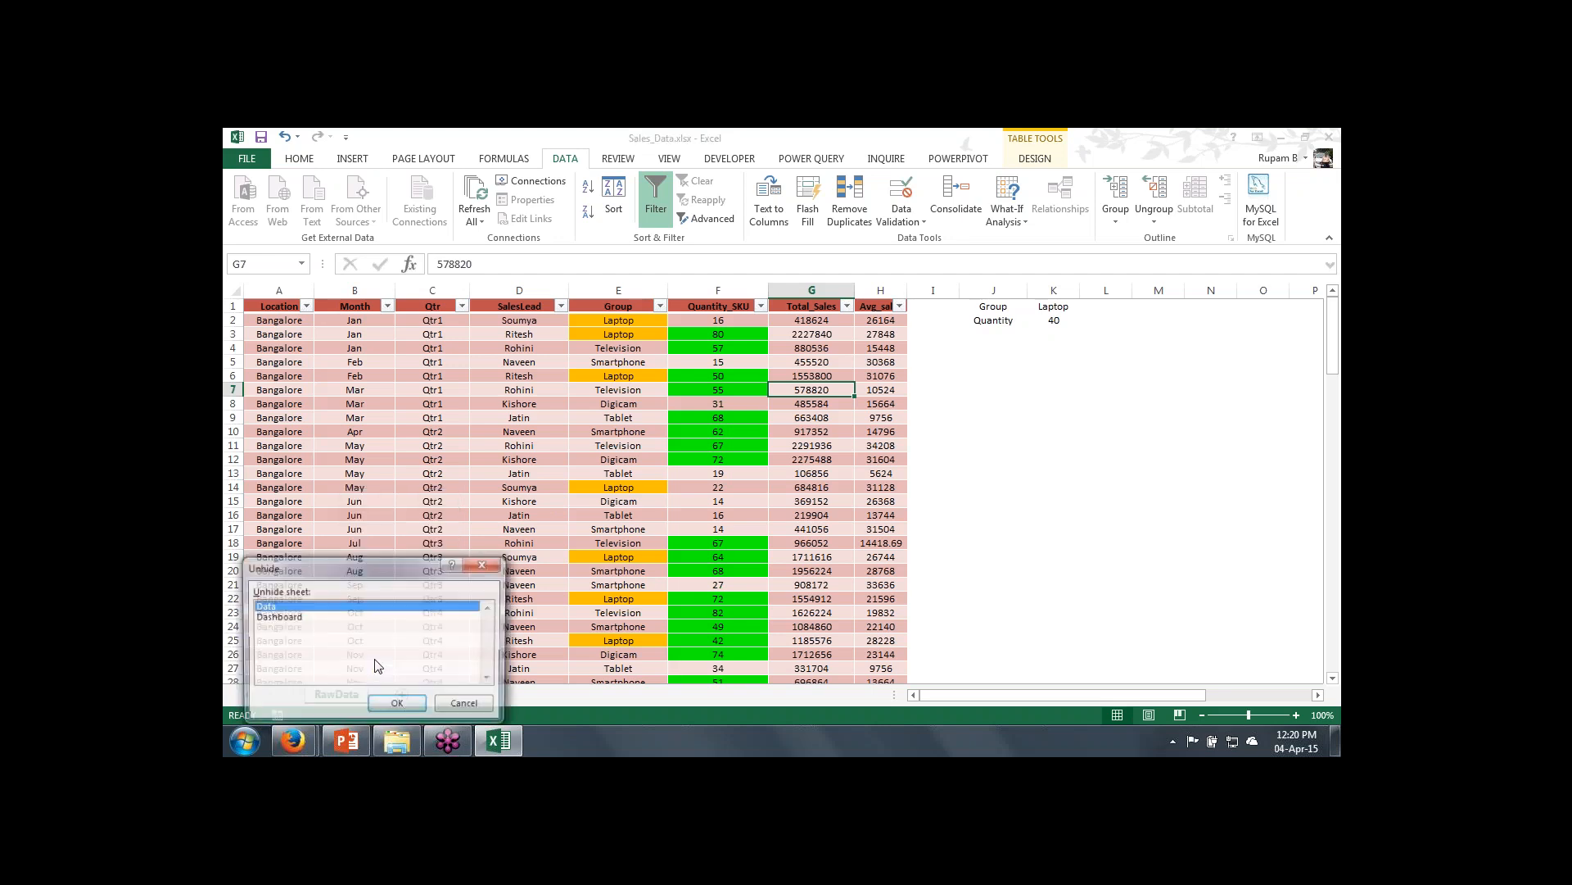
click(280, 619)
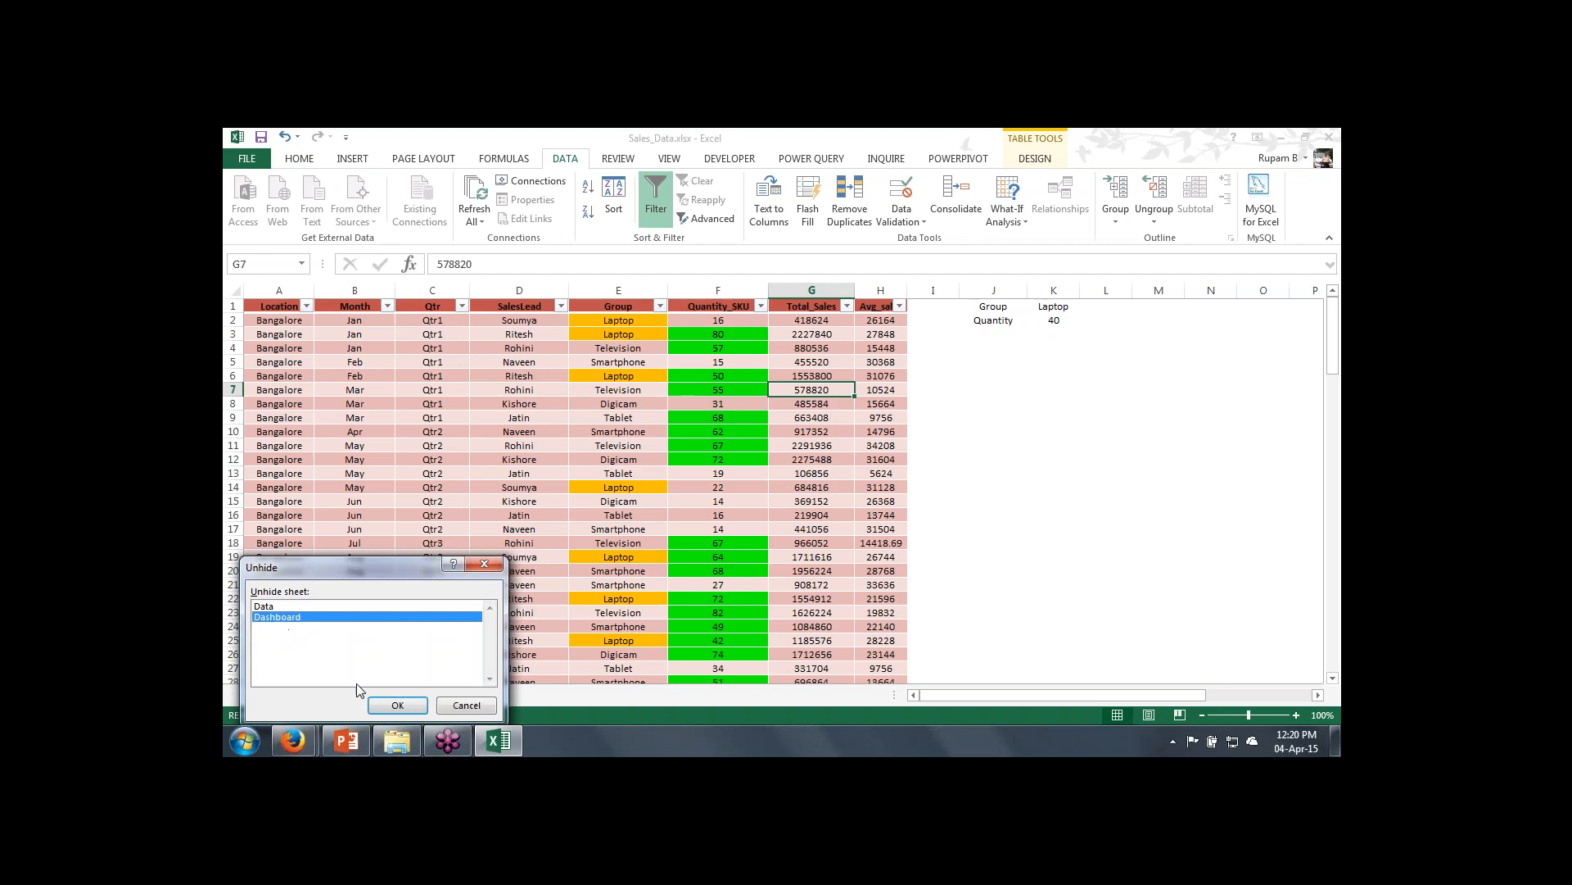
click(395, 705)
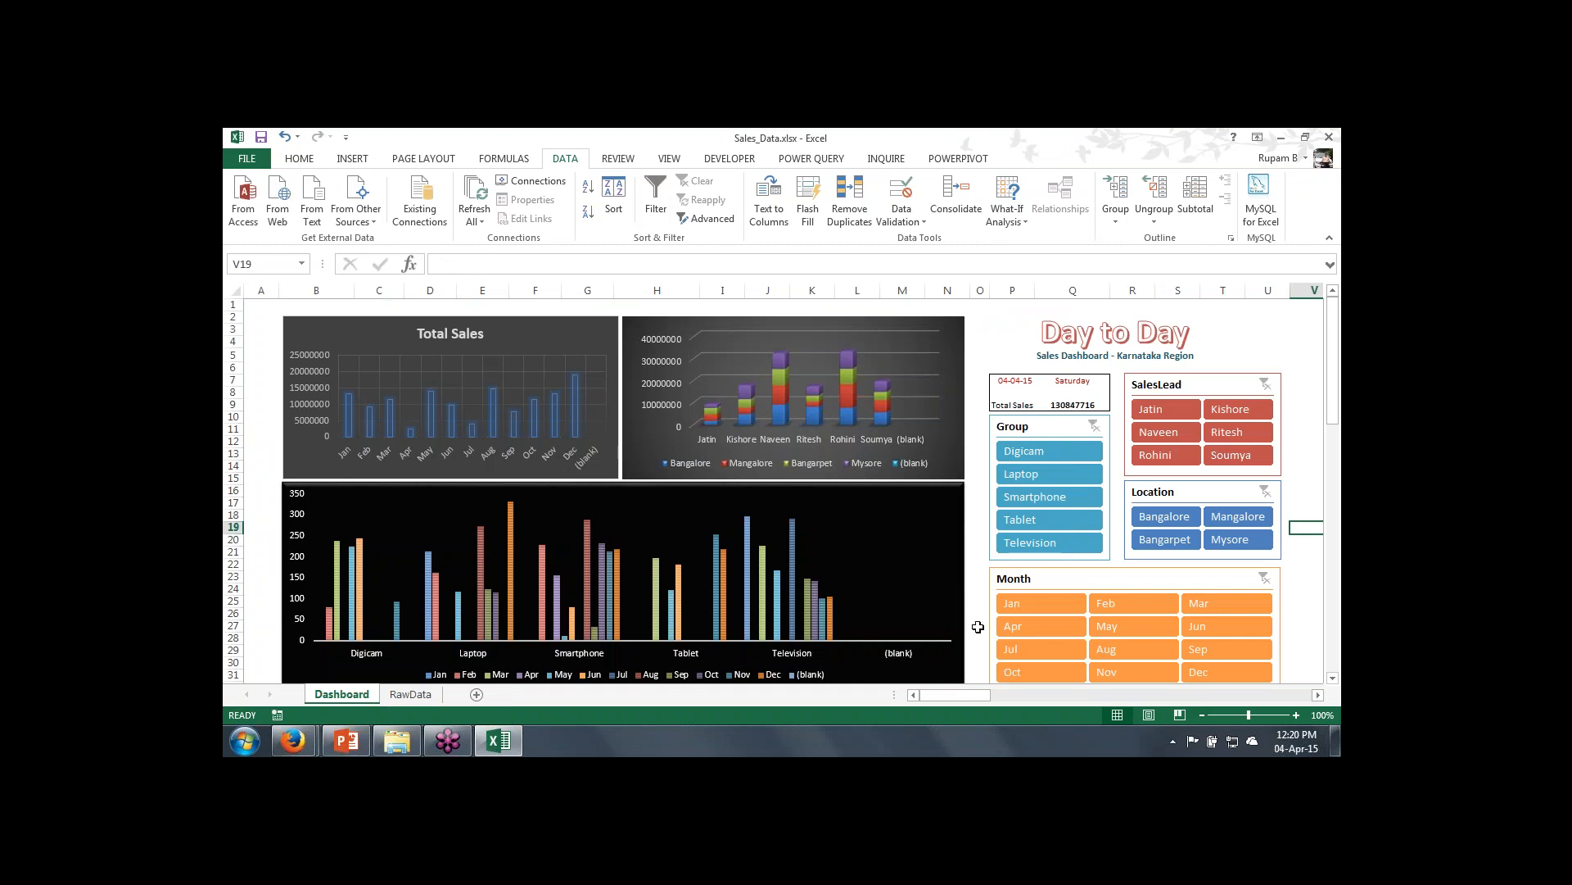
Step: Exclude the (blank) item from the SalesLead filter of the pivot table below the dashboard charts
click(1334, 679)
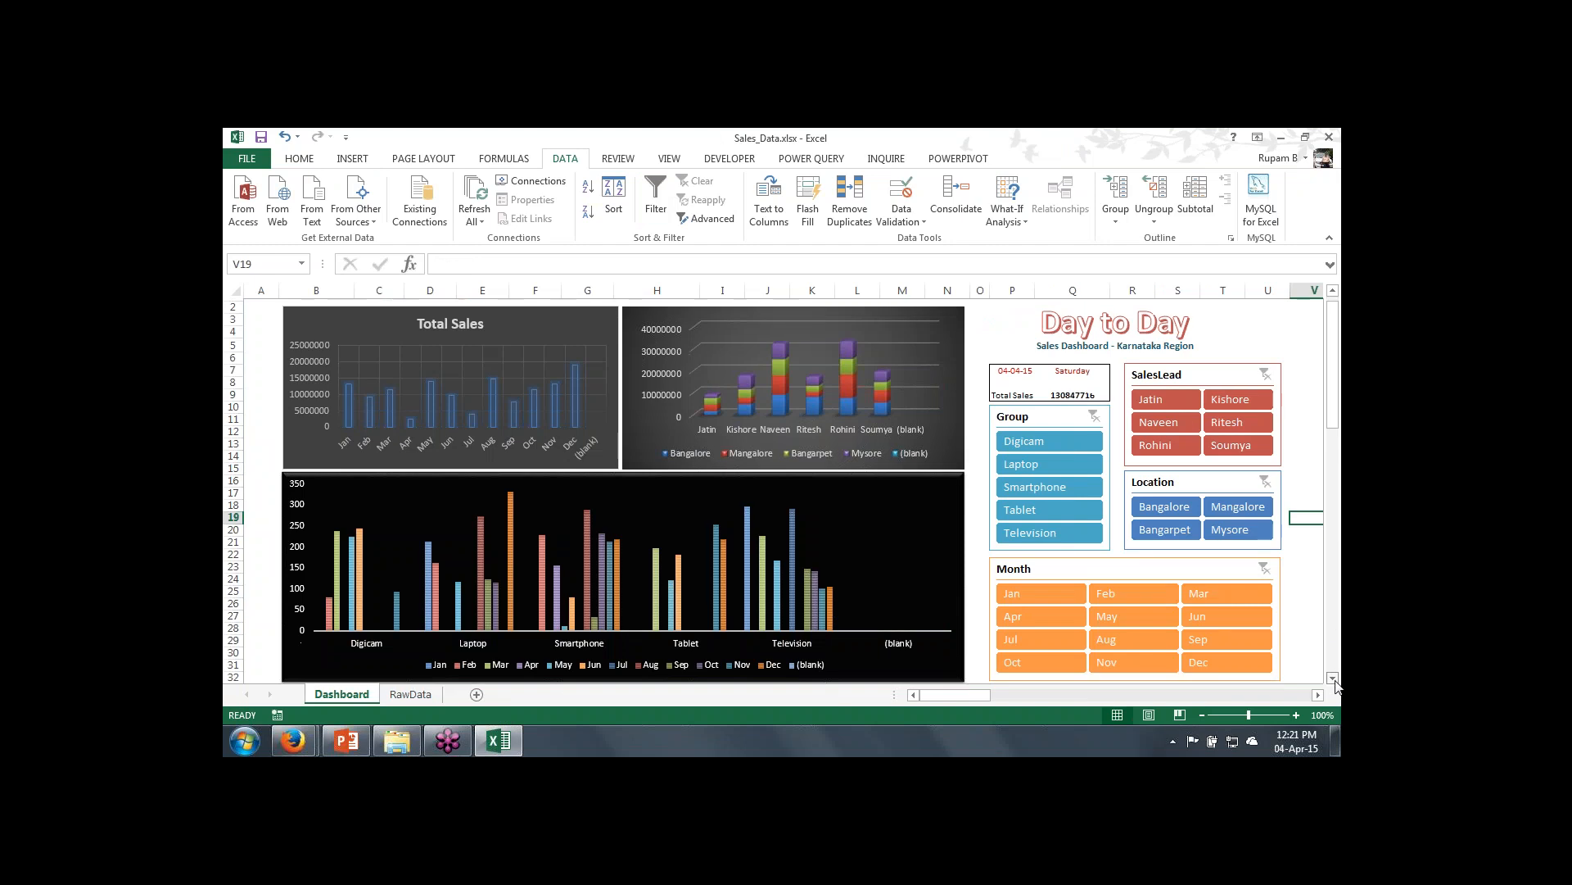
click(1334, 680)
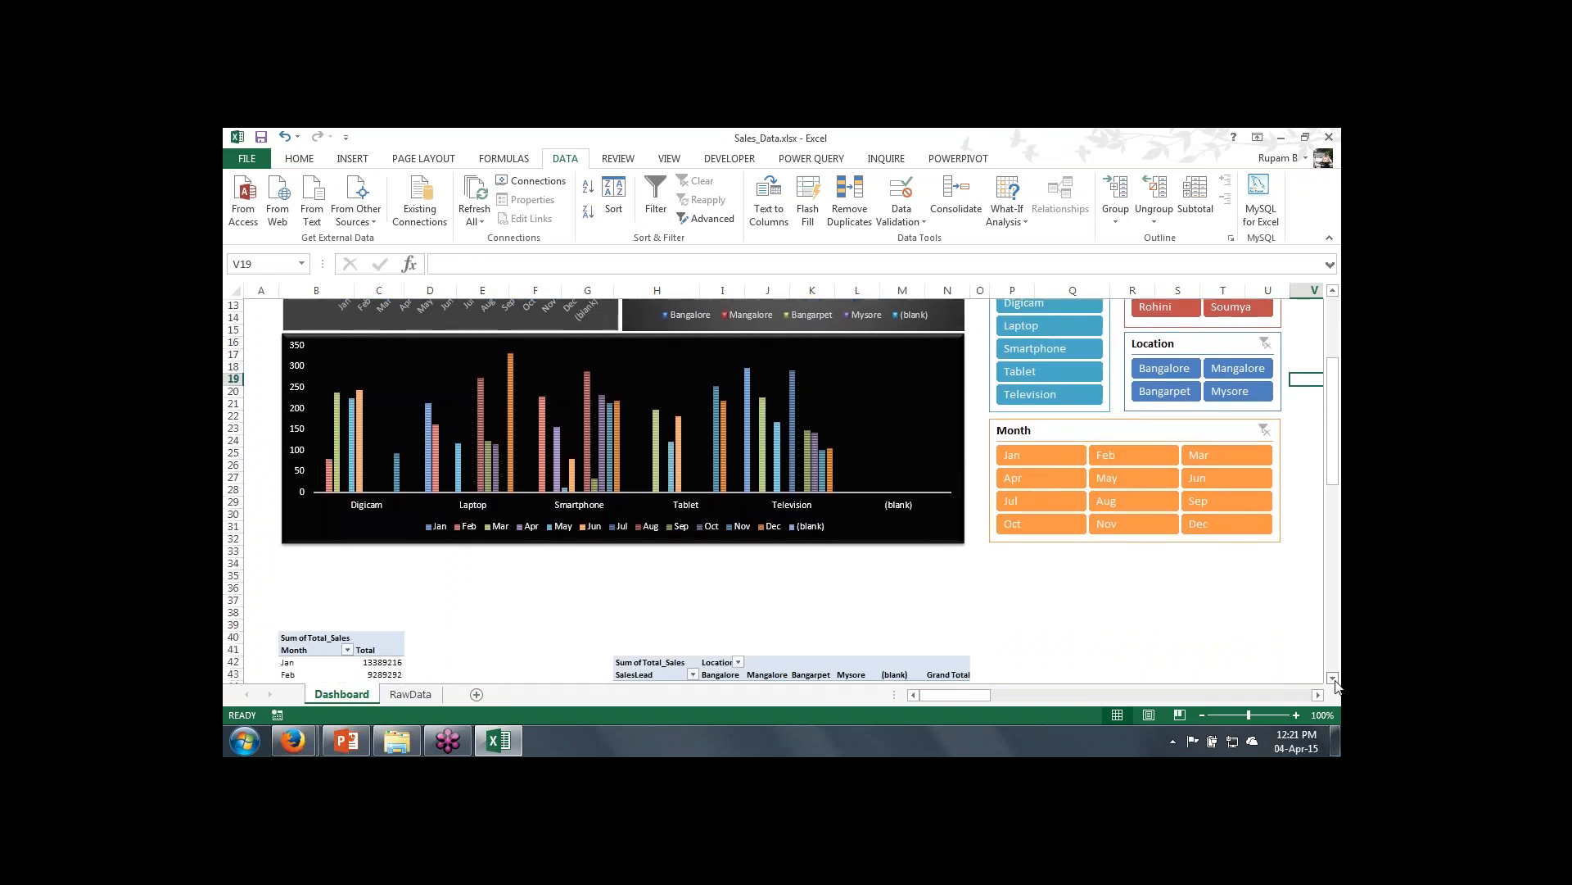
click(1334, 681)
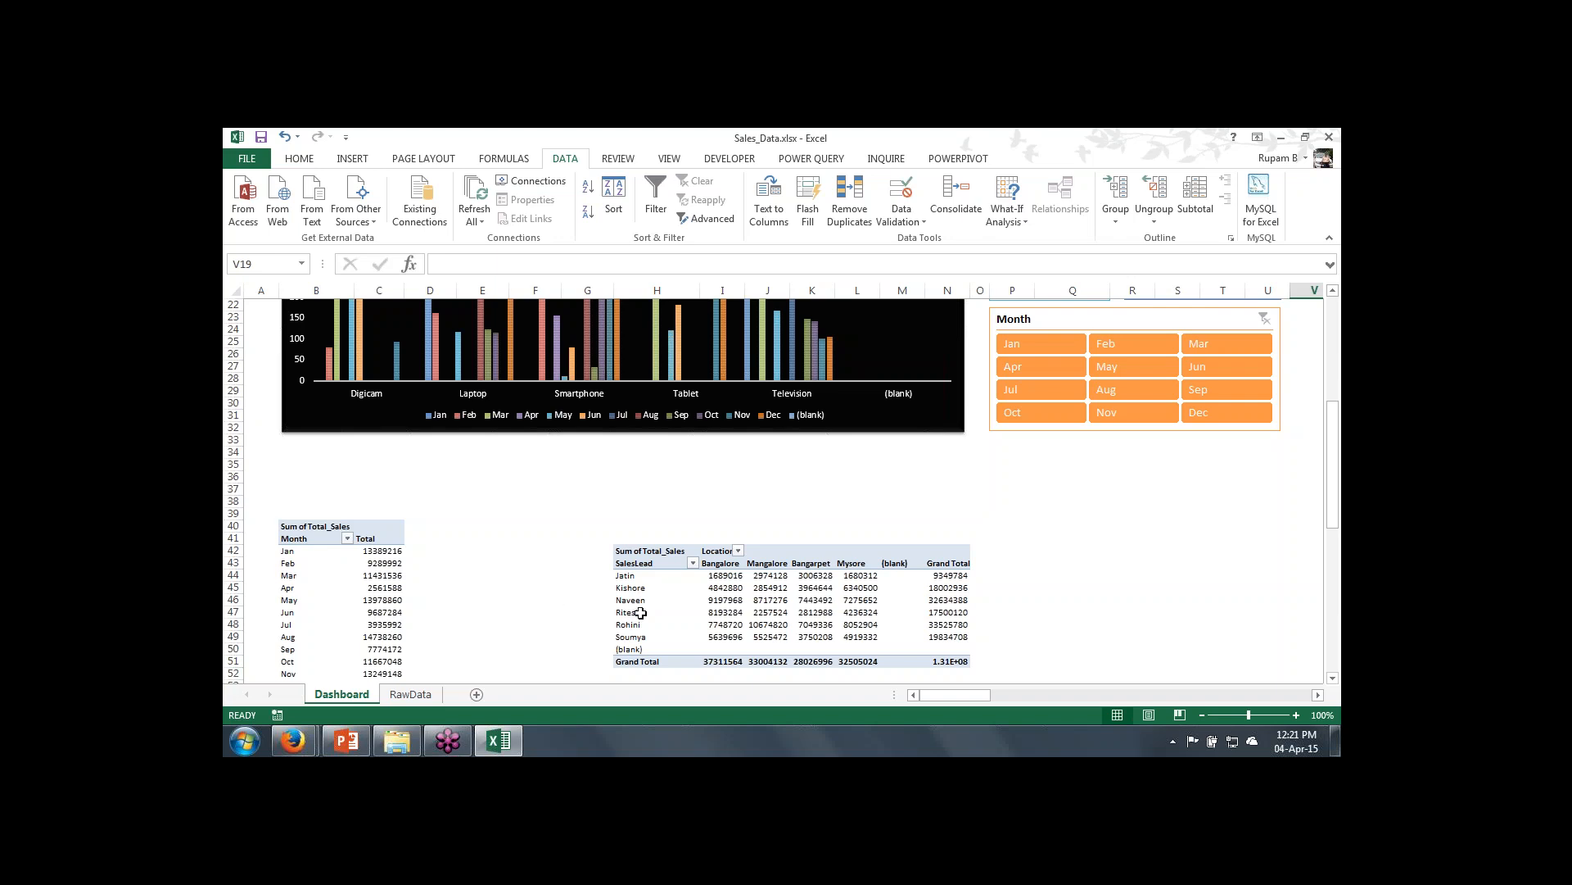
click(692, 564)
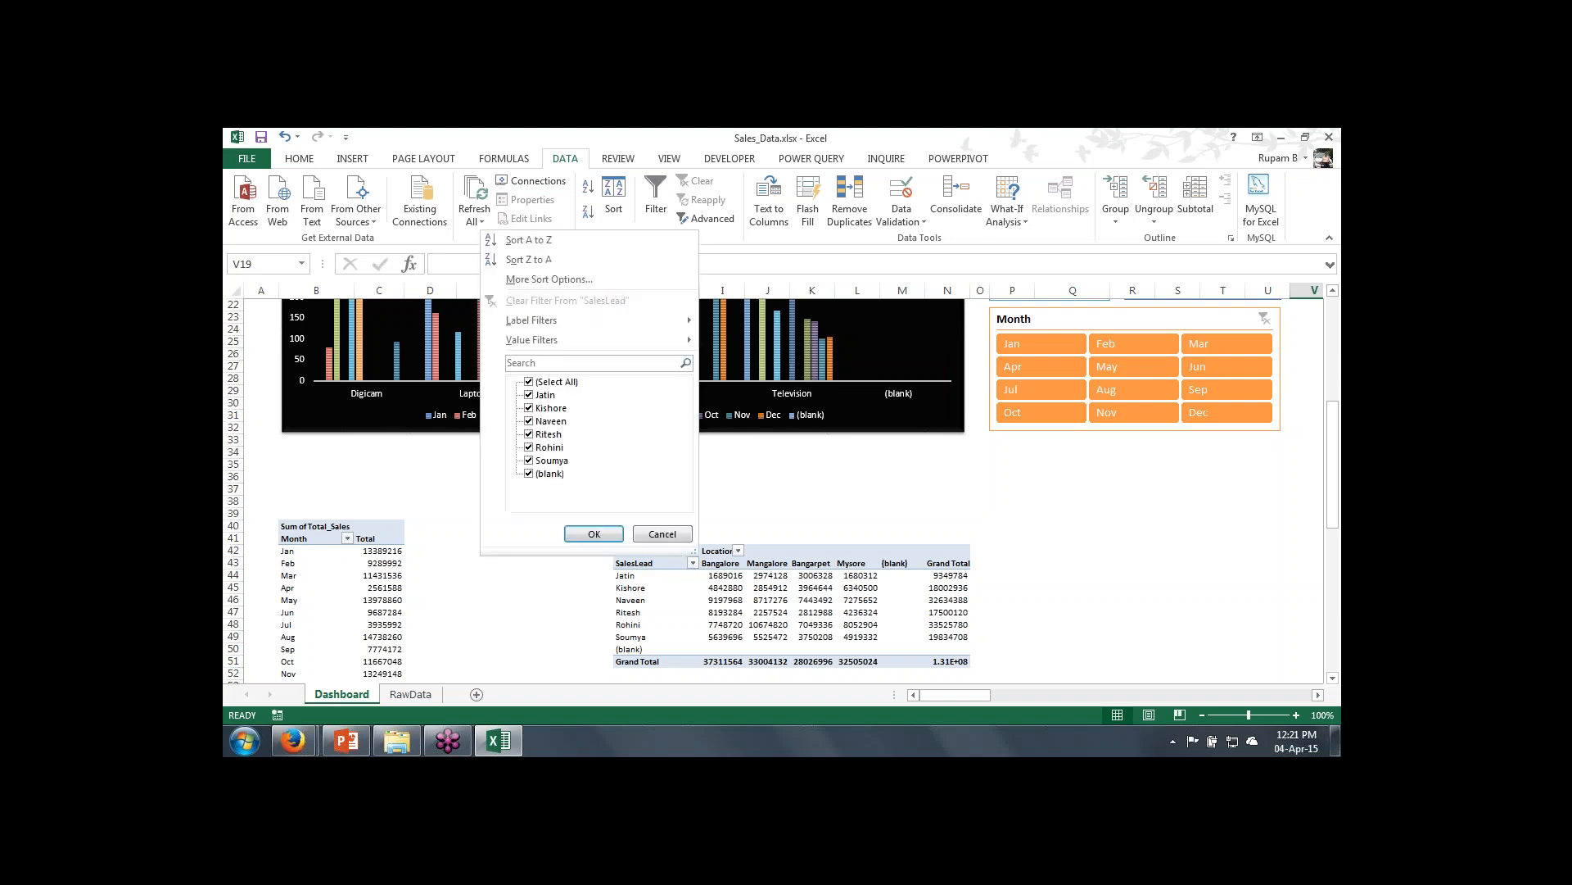
click(535, 474)
click(595, 534)
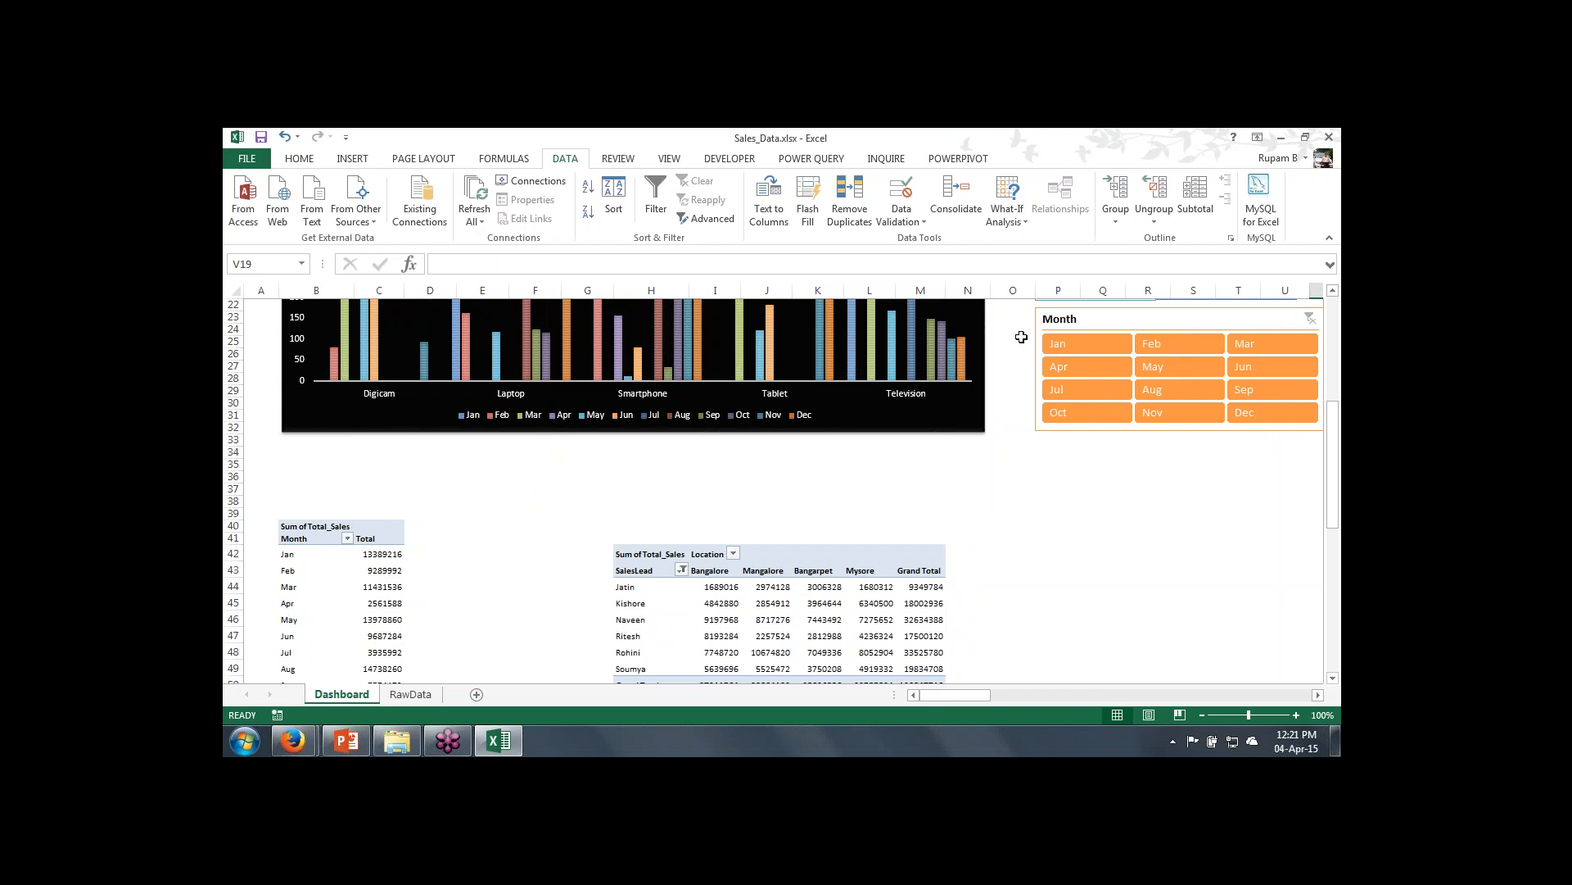
Step: Examine the dashboard's charts and slicers from the top of the sheet
click(1021, 336)
key(Up)
key(Up)
key(Up)
key(Up)
key(Up)
key(Up)
key(Up)
key(Up)
key(Up)
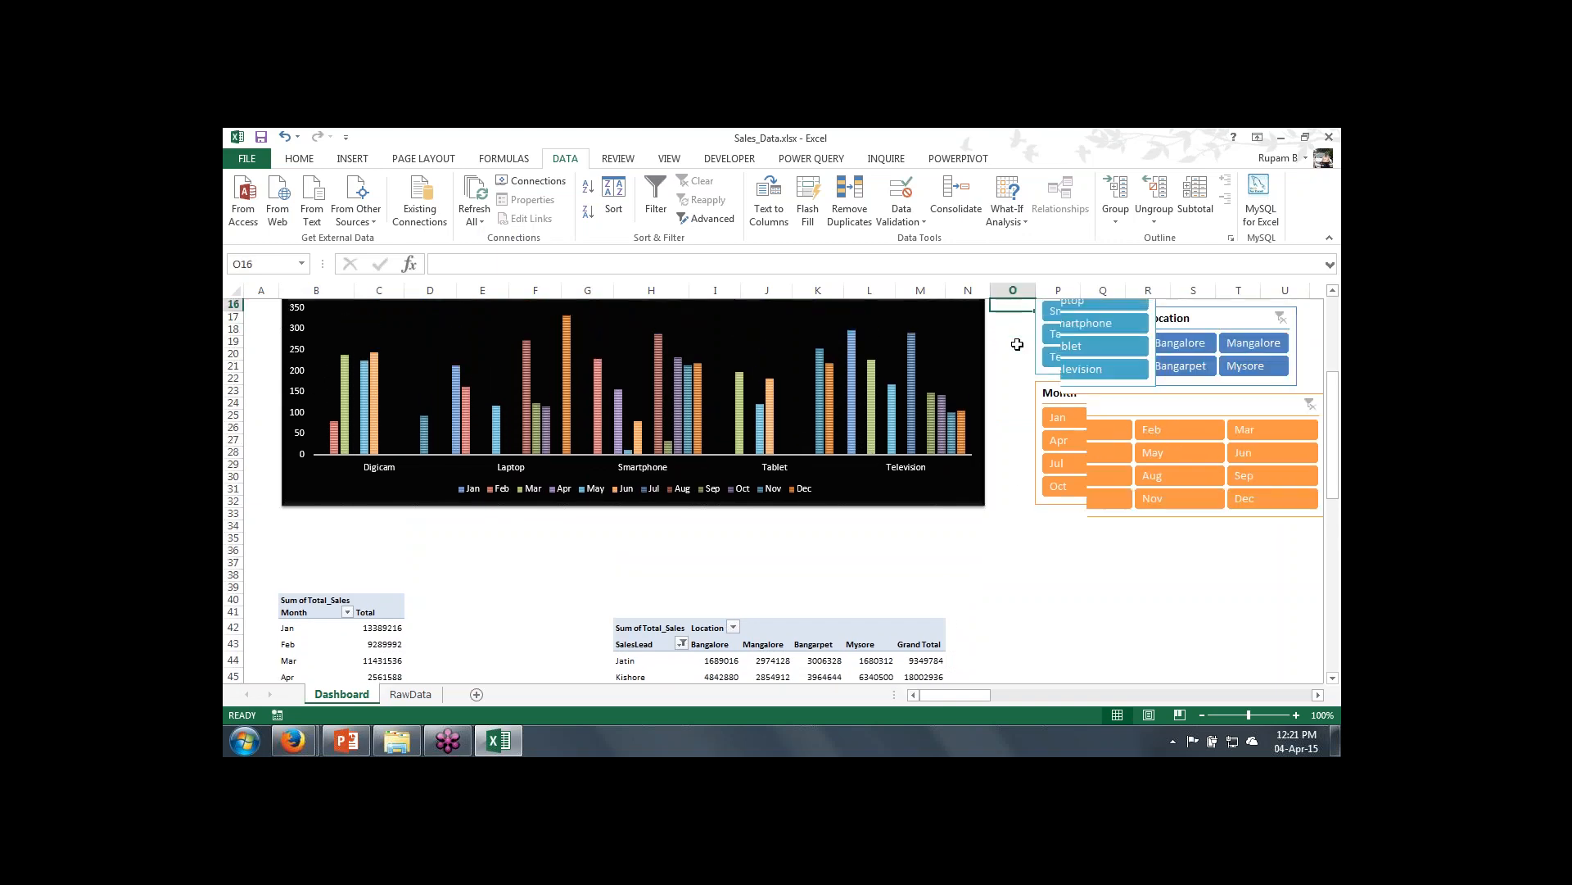
key(Up)
key(Up)
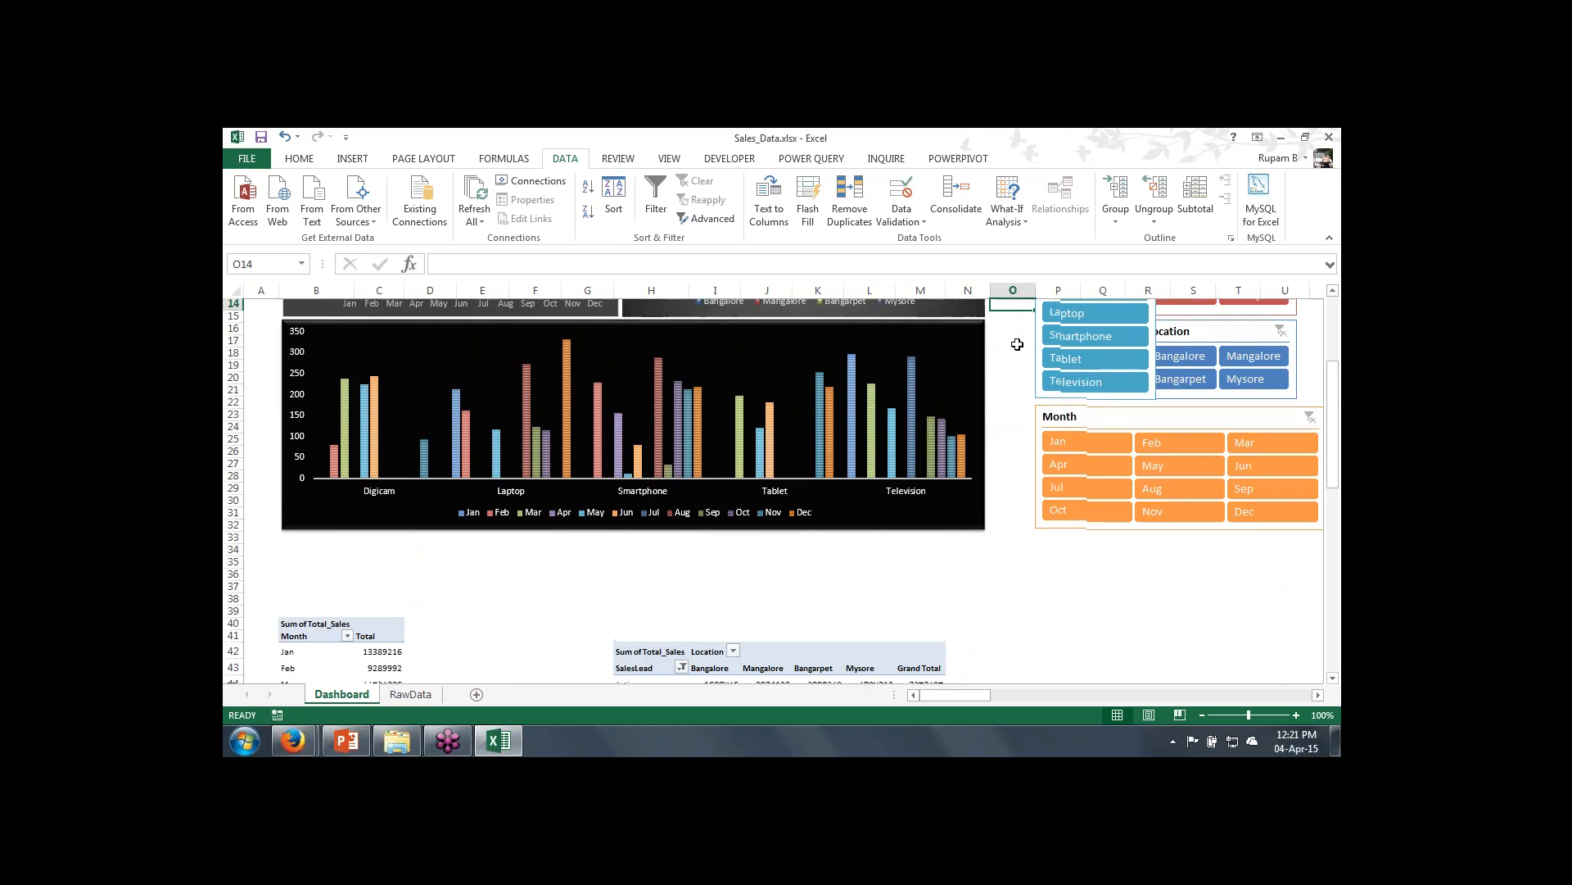
key(Up)
key(Up)
key(Up)
key(Up)
key(Up)
key(Up)
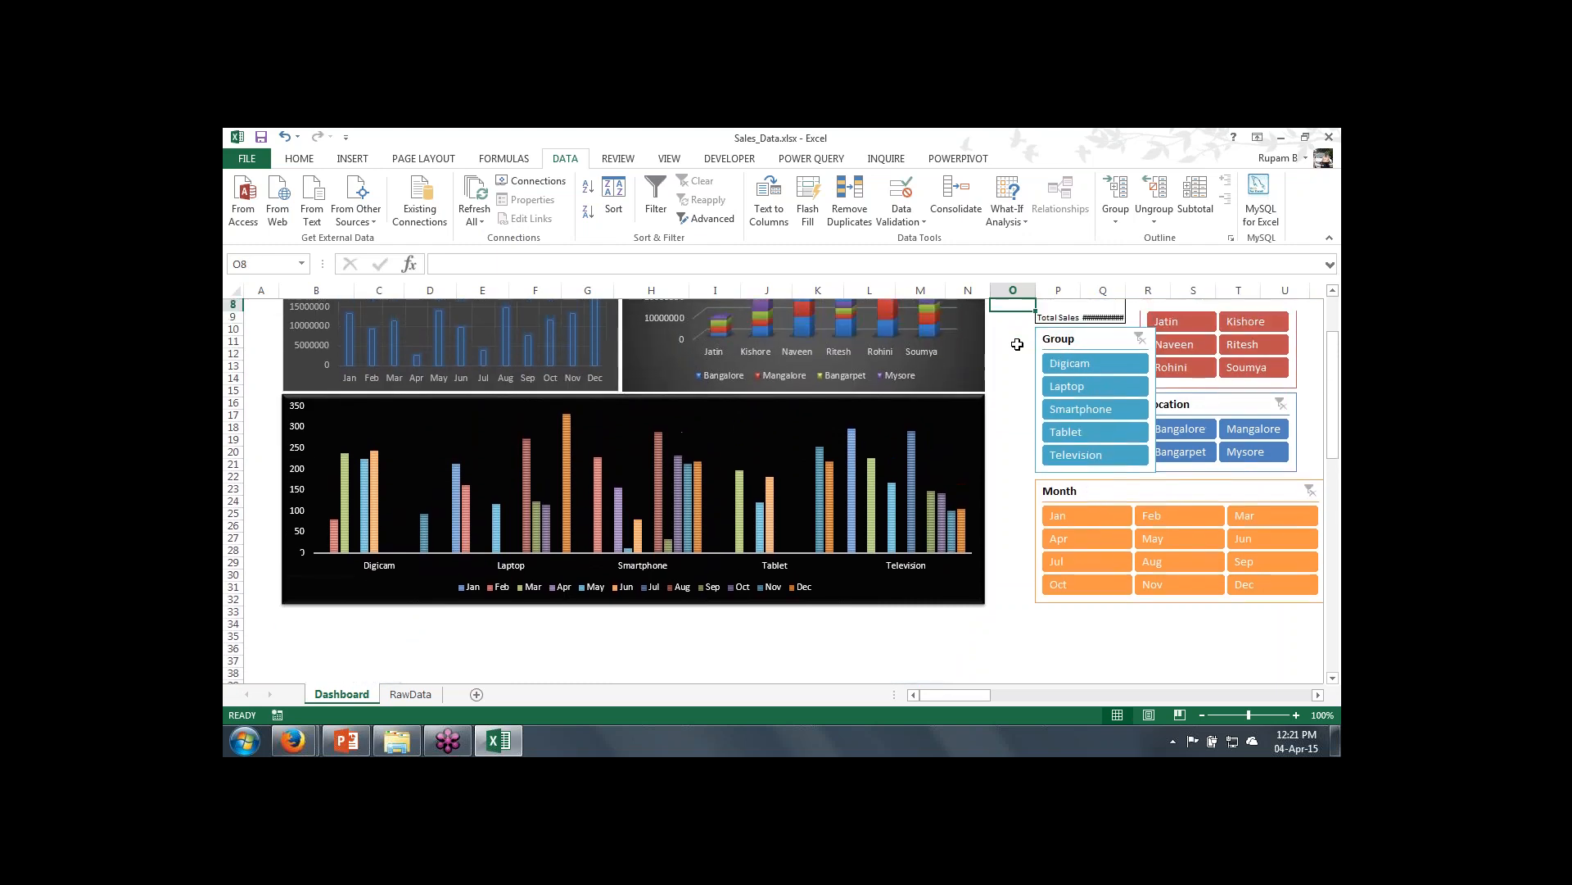
key(Up)
key(Up)
key(Up)
key(Up)
key(Up)
key(Up)
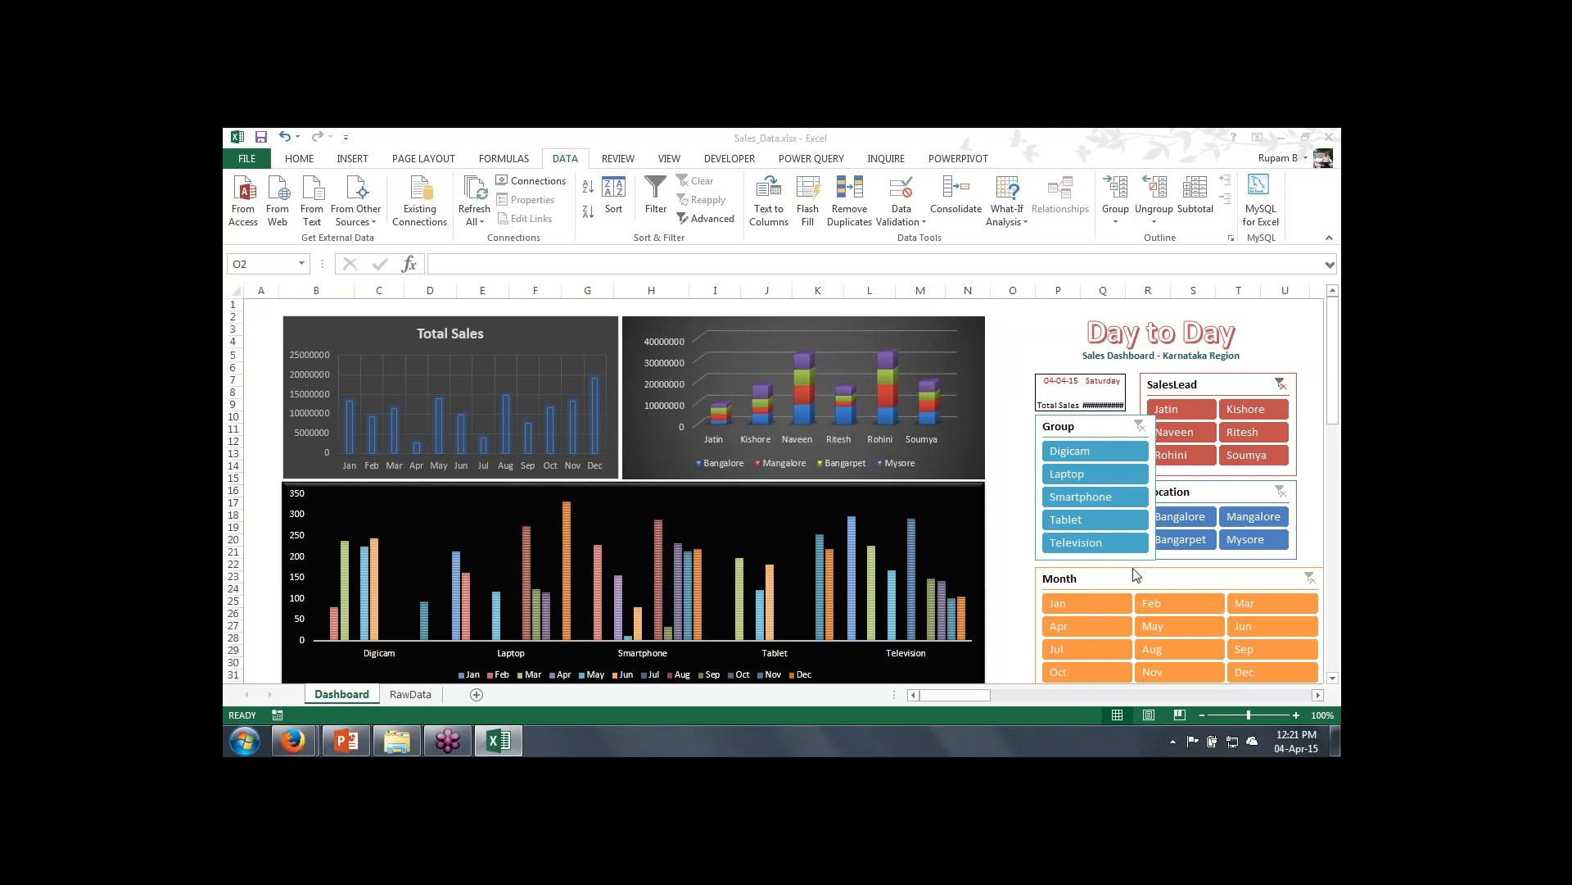
click(1015, 472)
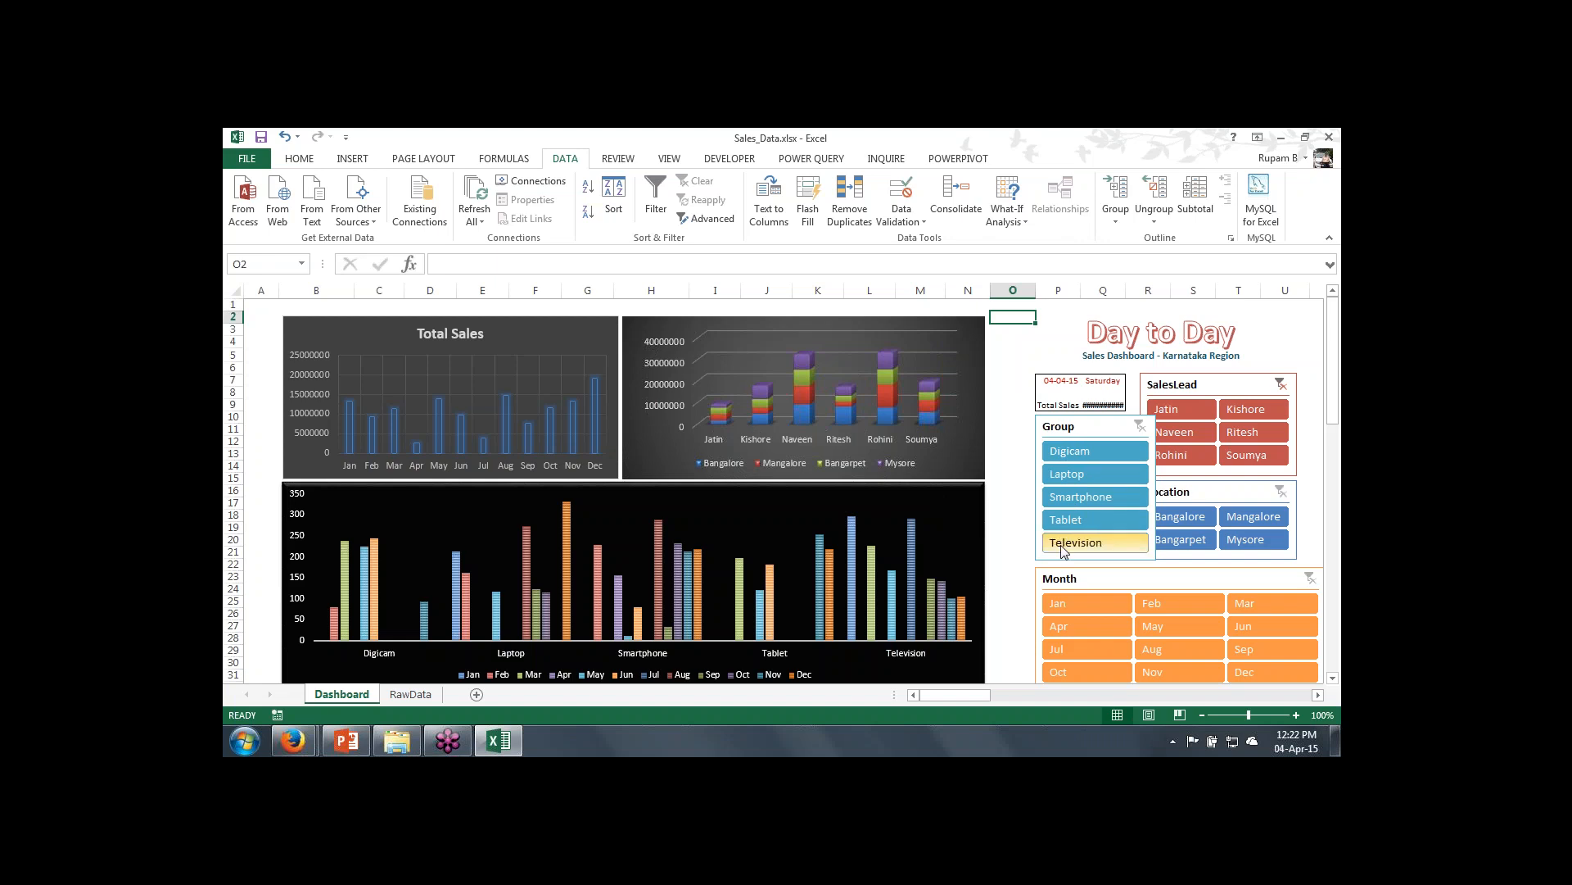
Step: Try Laptop in the Group slicer, then filter the dashboard to Bangalore with the Location slicer
click(1070, 475)
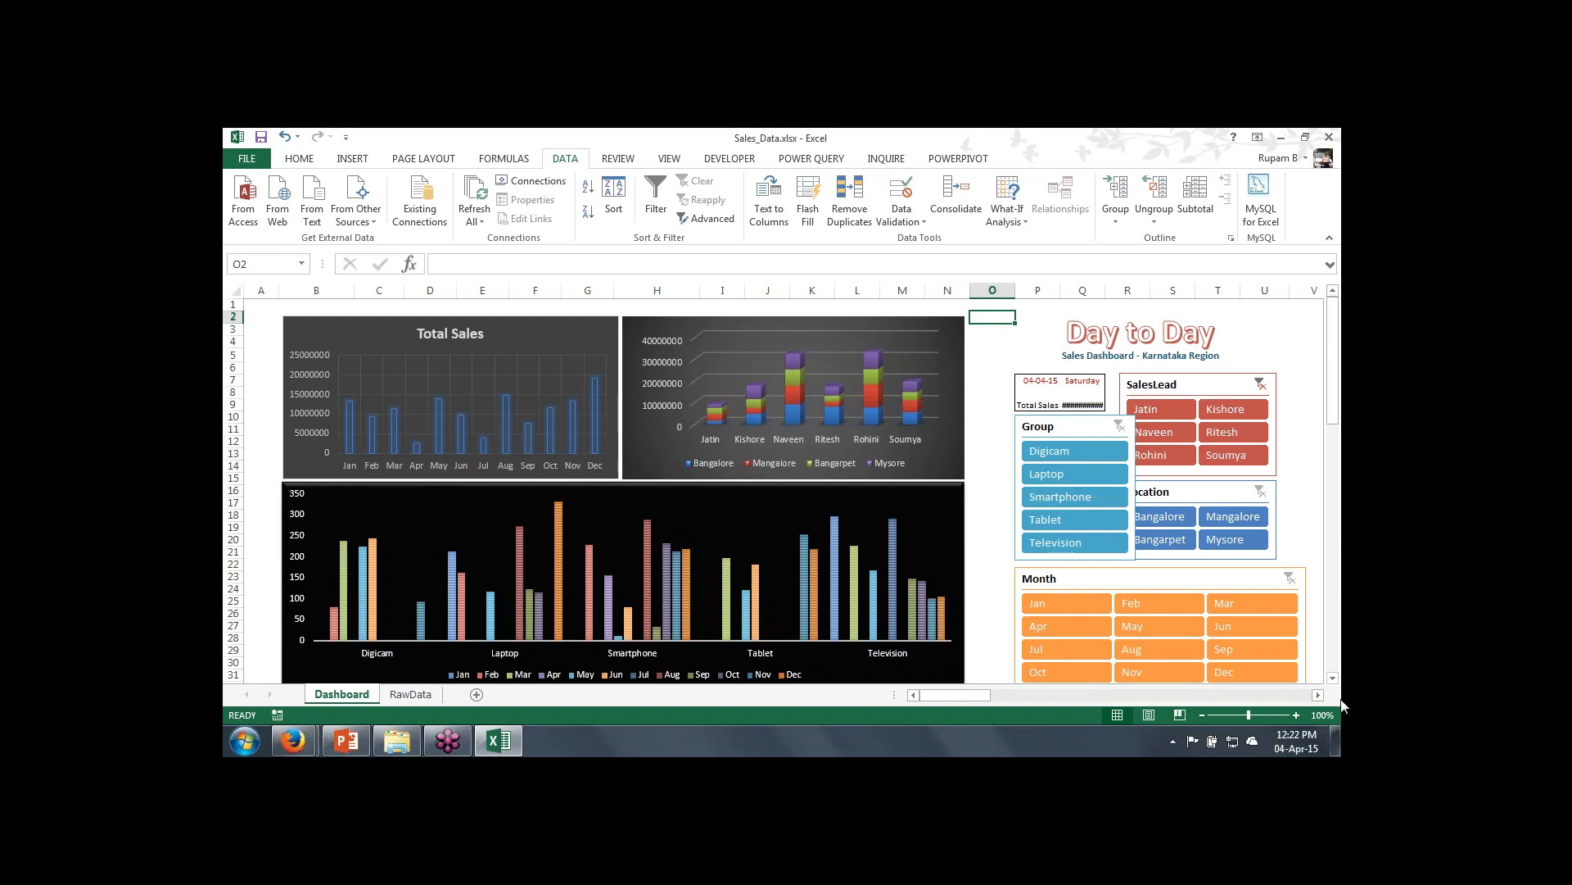
click(1318, 695)
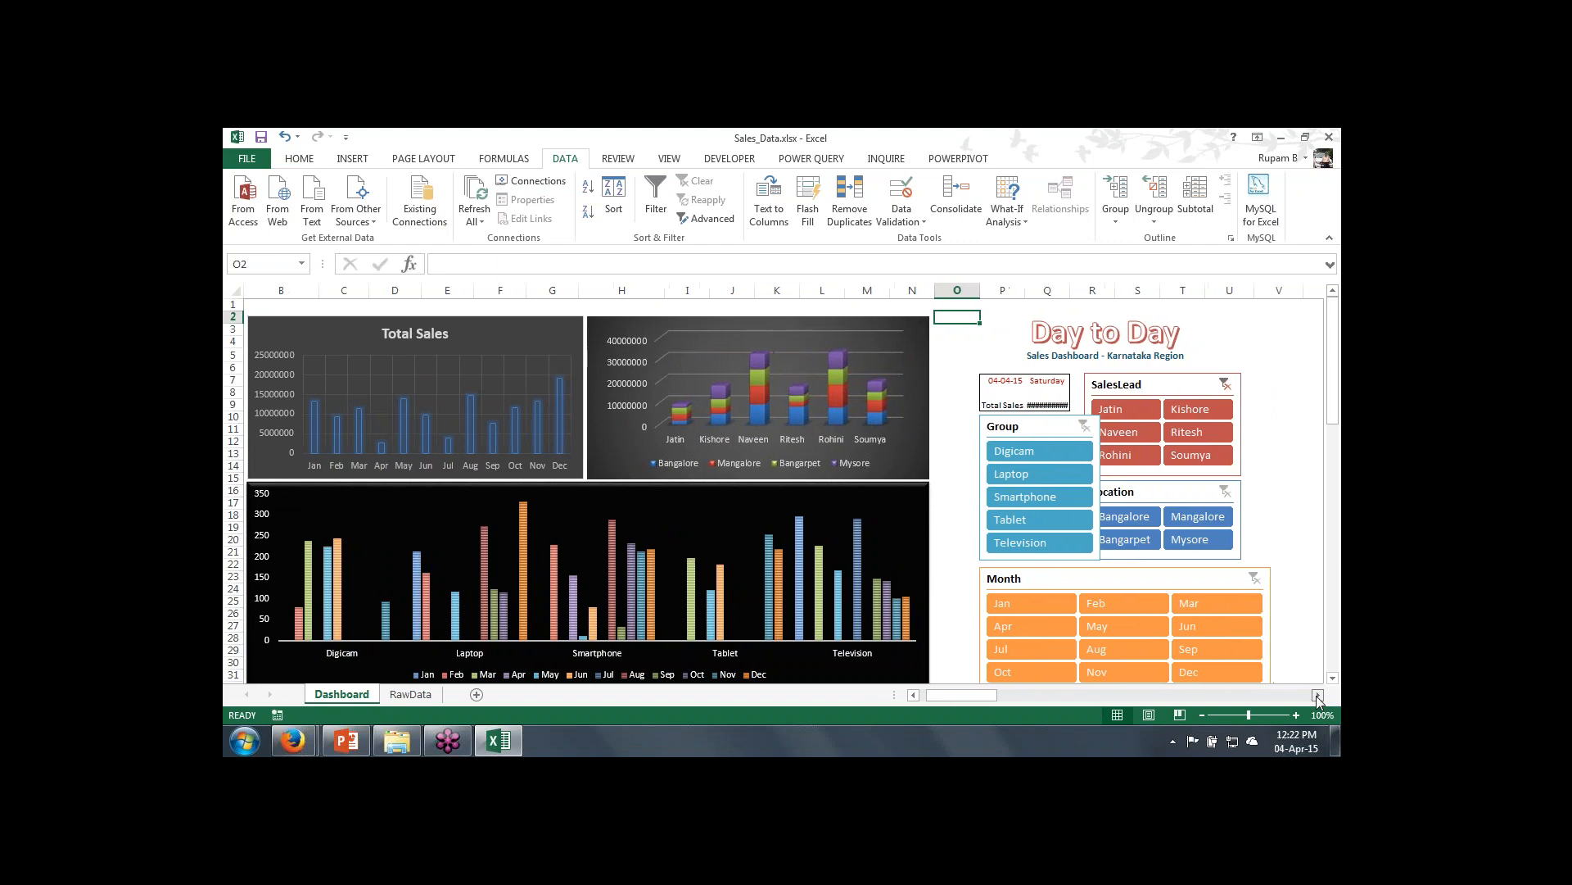
click(1318, 695)
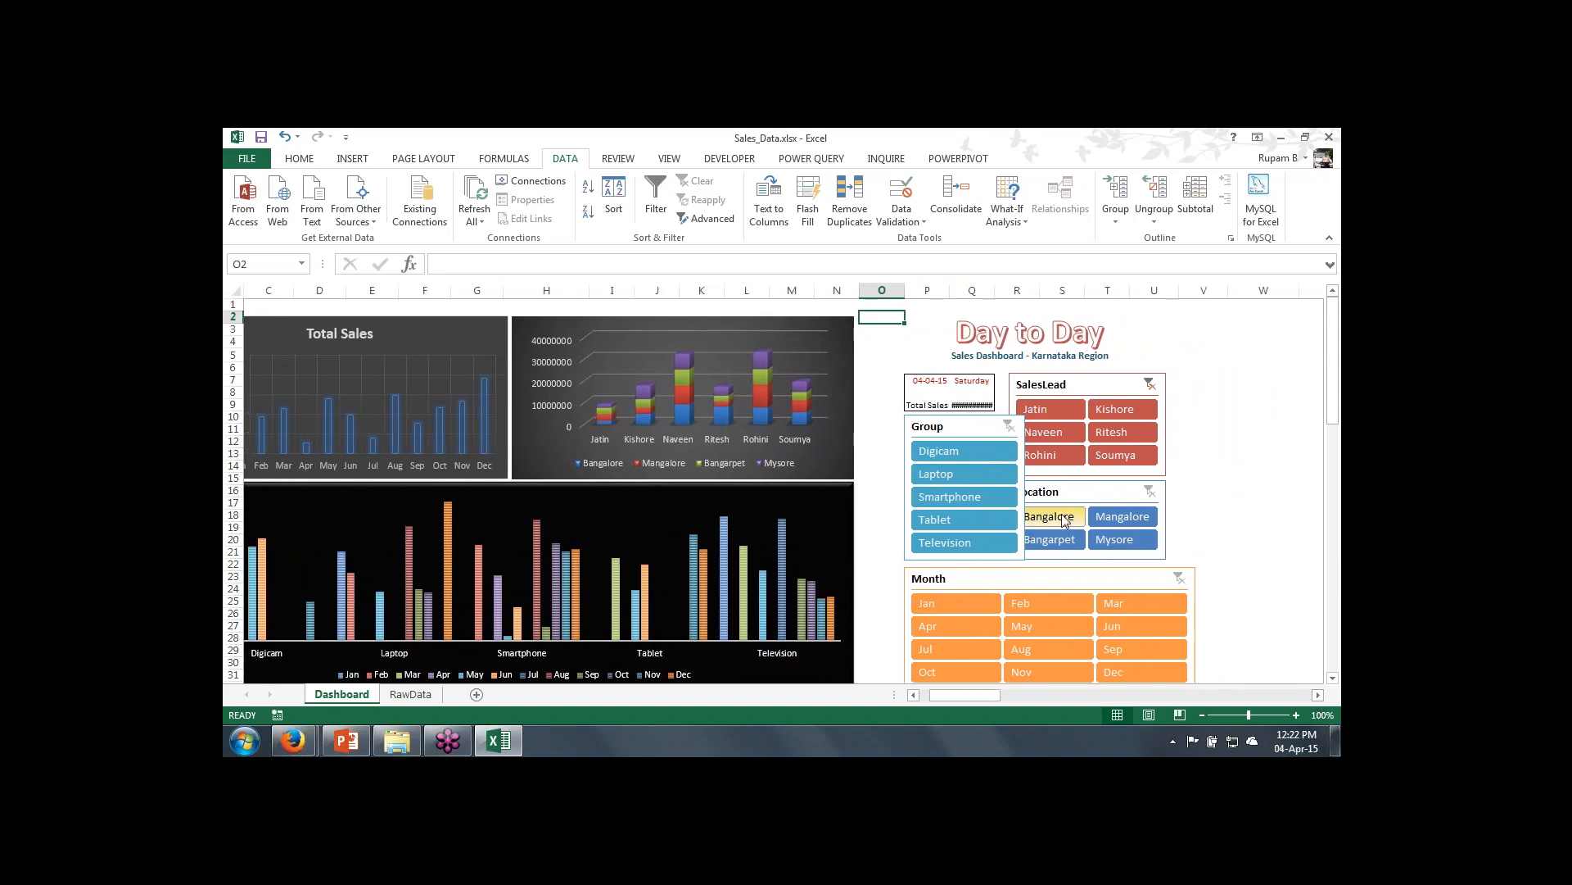
click(1065, 520)
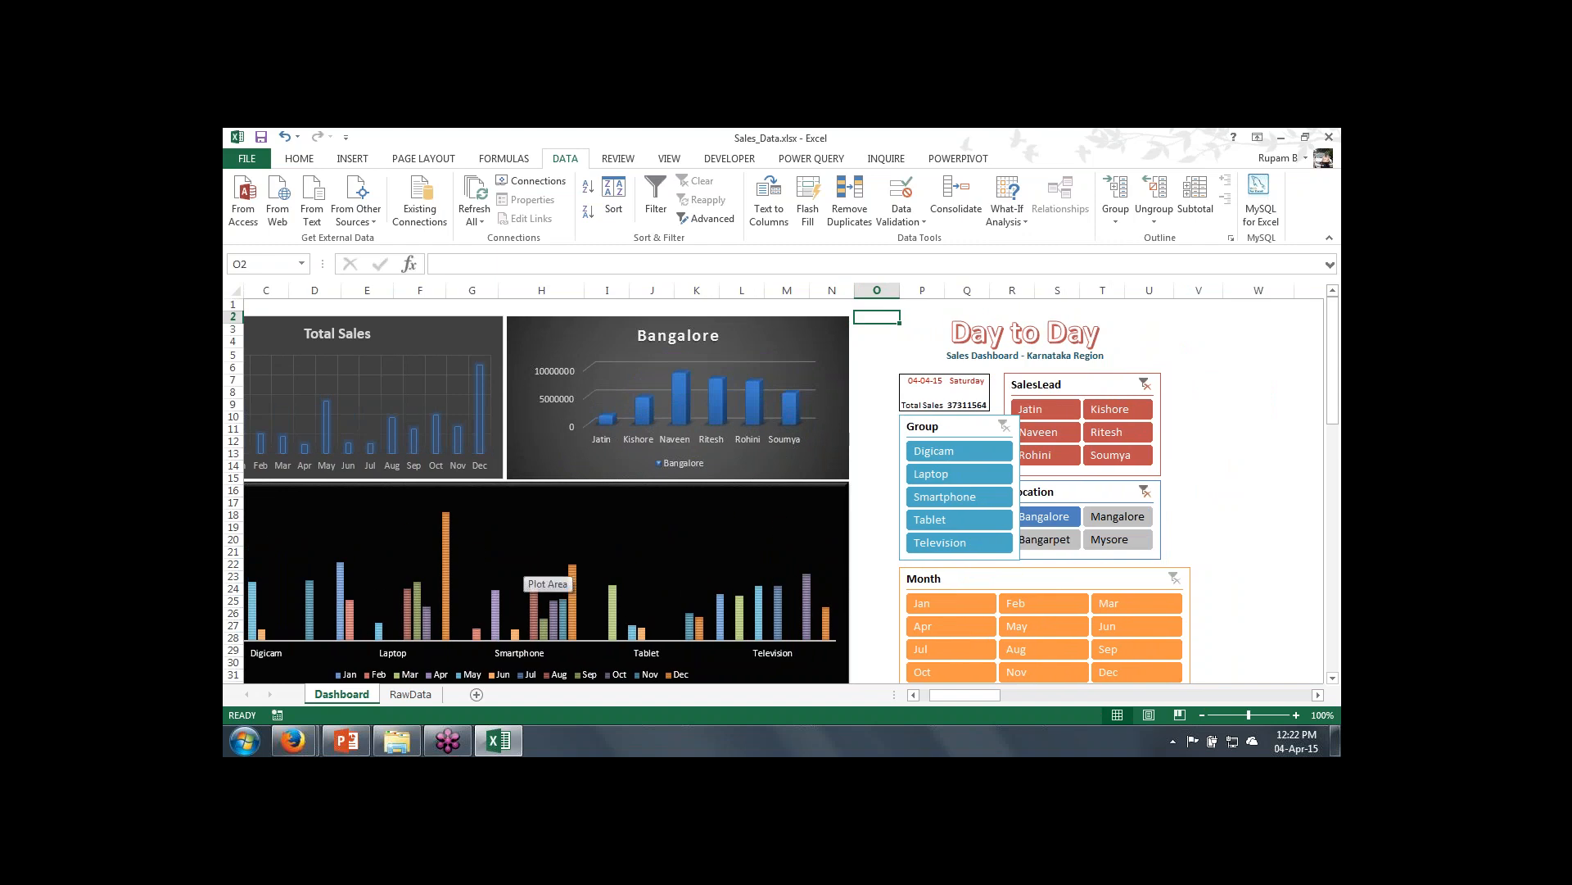
Step: Filter the dashboard to Laptop with the Group slicer and check the pivot tables below the charts before returning to the top
click(942, 475)
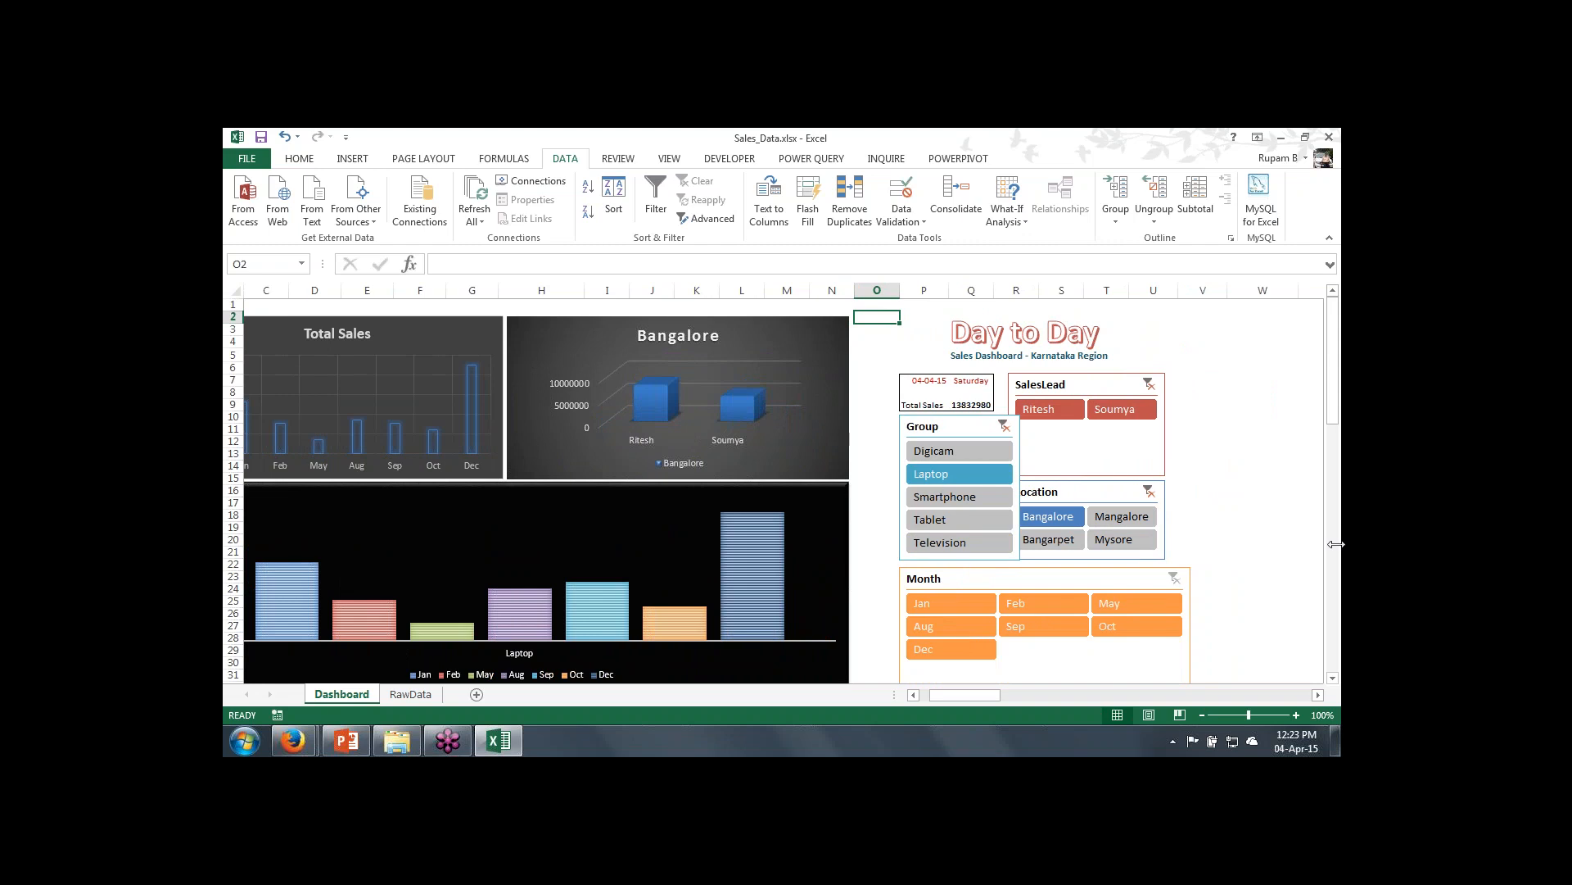
click(1333, 679)
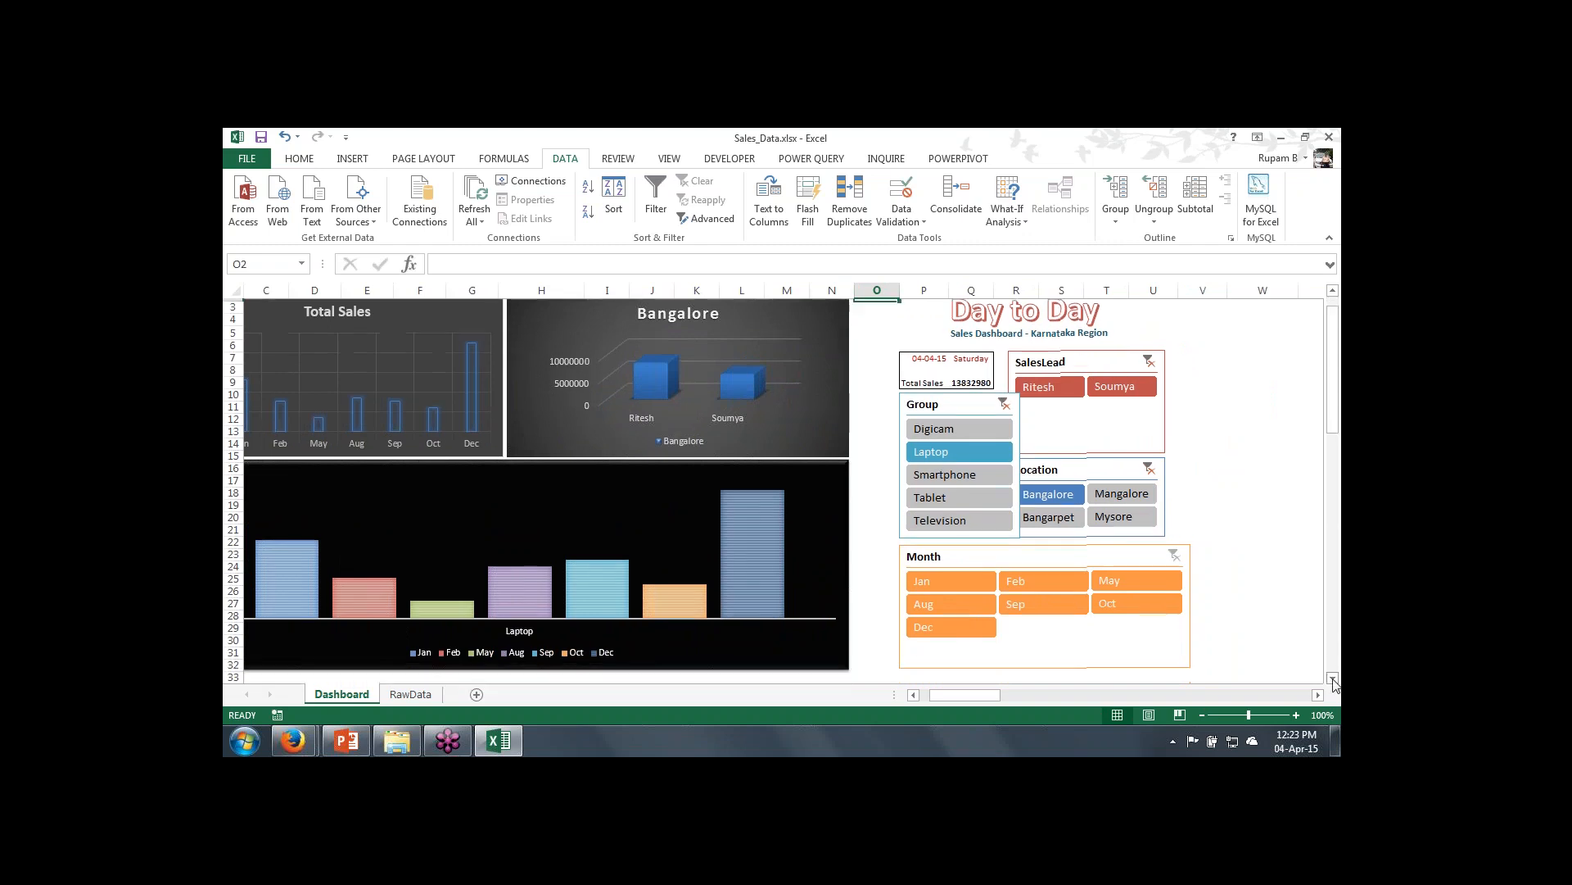
click(1334, 679)
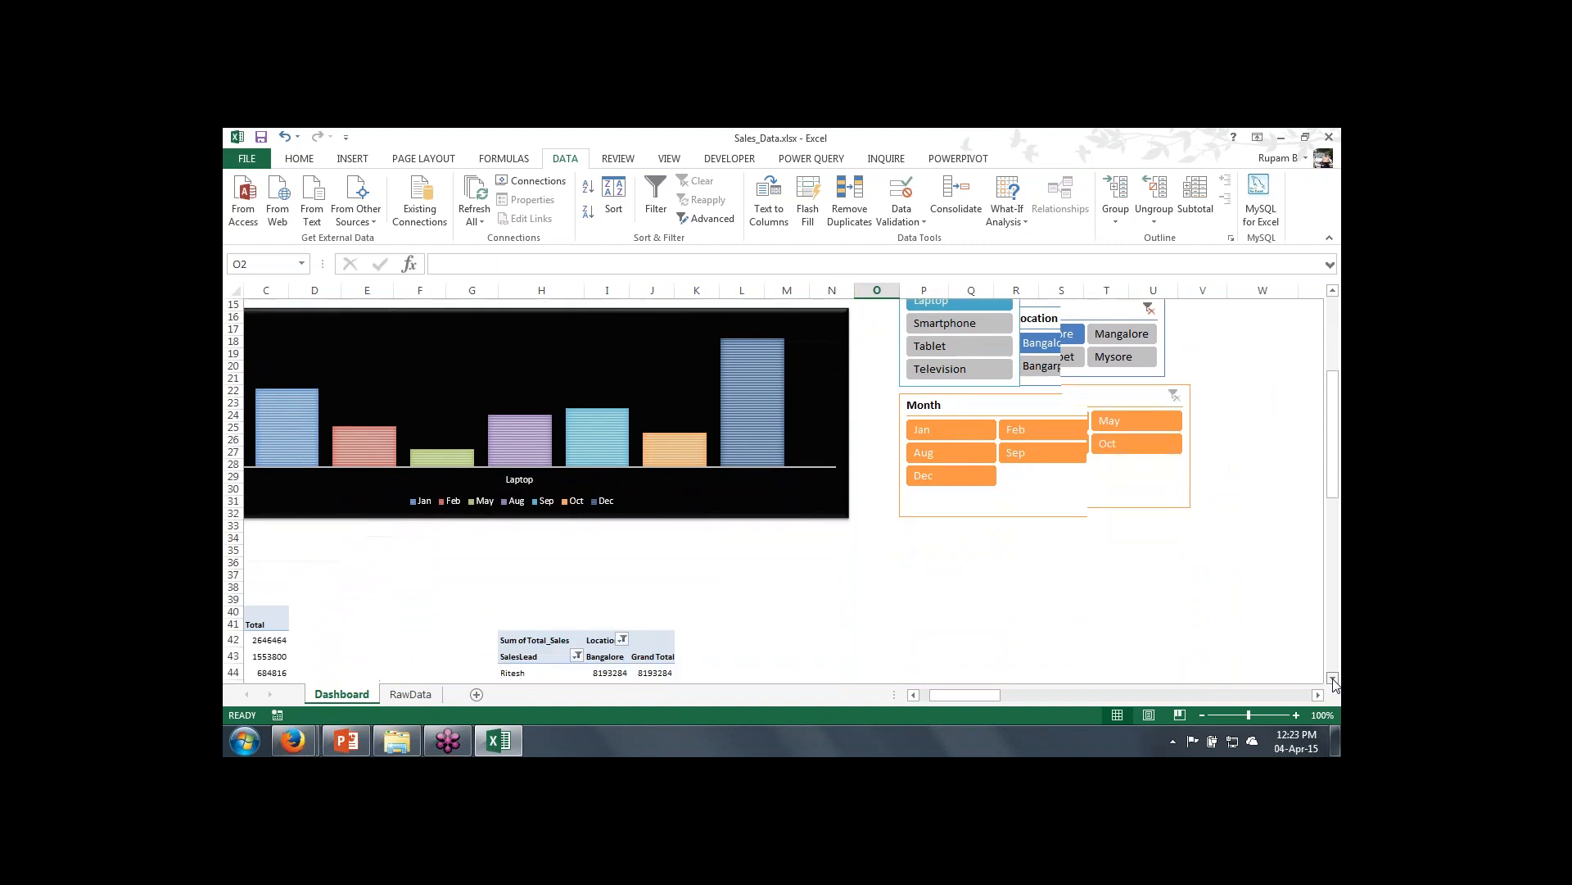
click(1333, 679)
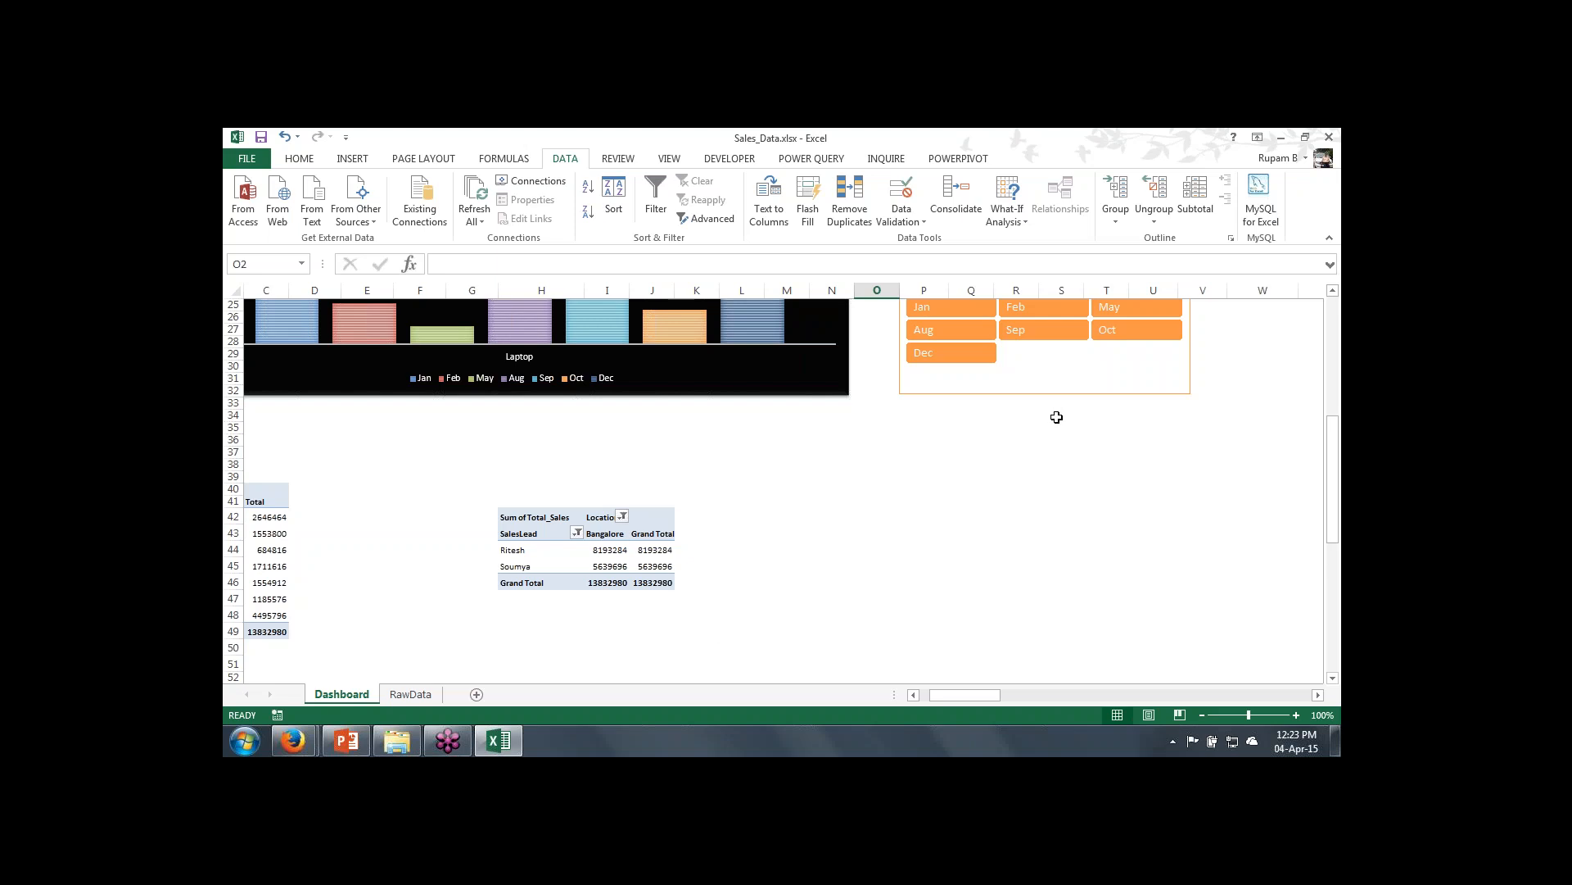
click(864, 370)
key(Up)
key(Up)
key(Up)
key(Up)
key(Up)
key(Up)
key(Up)
key(Up)
key(Up)
key(Up)
key(Up)
key(Up)
key(Up)
key(Up)
key(Up)
key(Up)
key(Up)
key(Up)
key(Up)
key(Up)
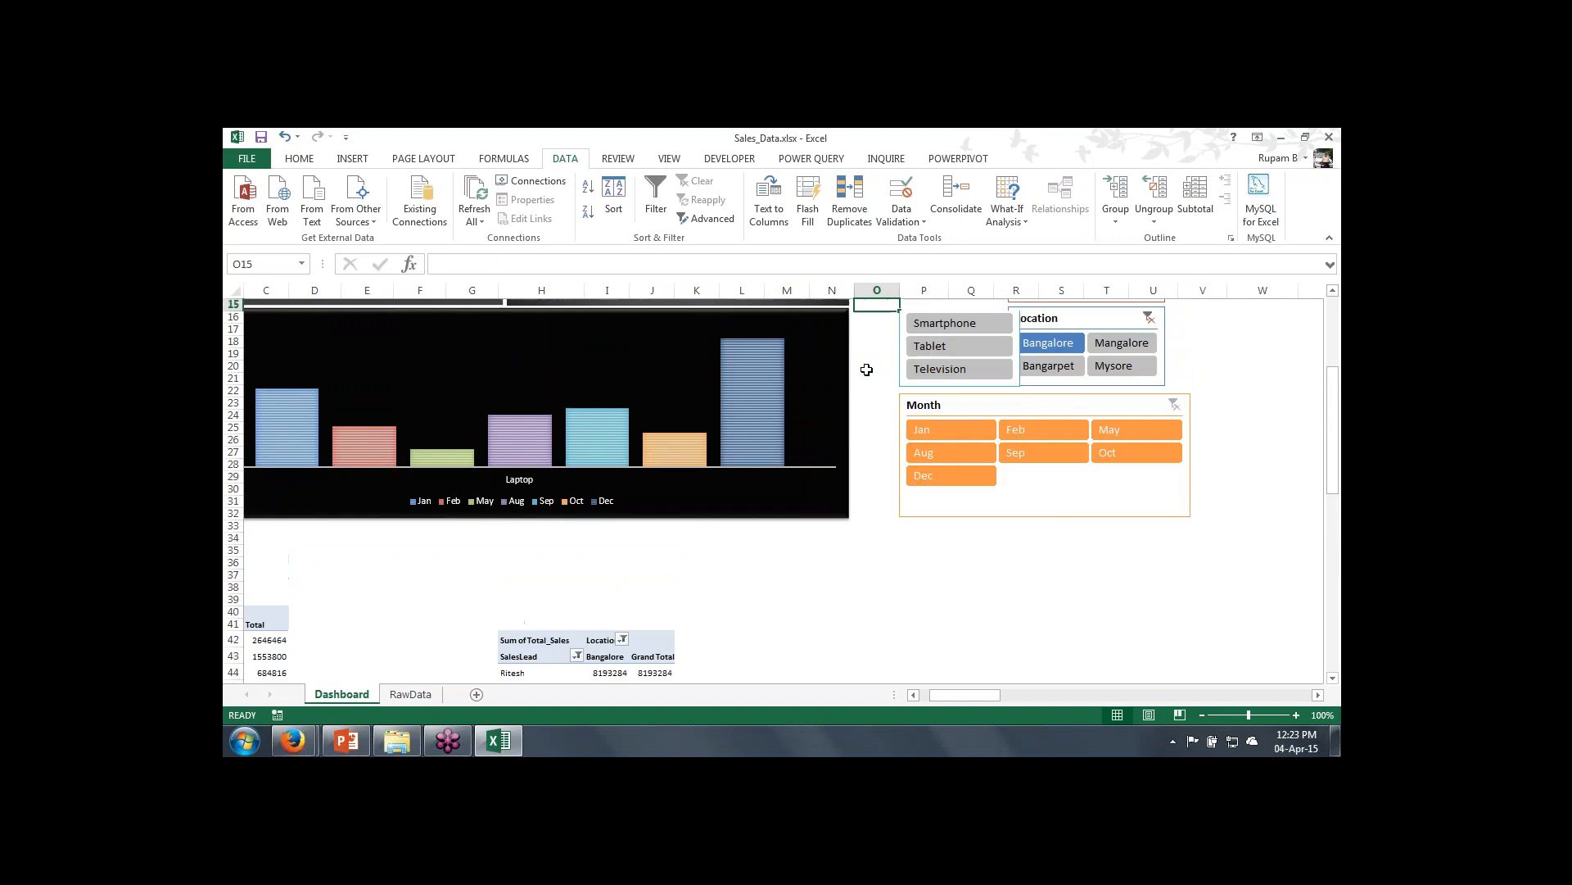
key(Up)
key(Up)
key(Up)
key(Up)
key(Up)
key(Up)
key(Up)
key(Up)
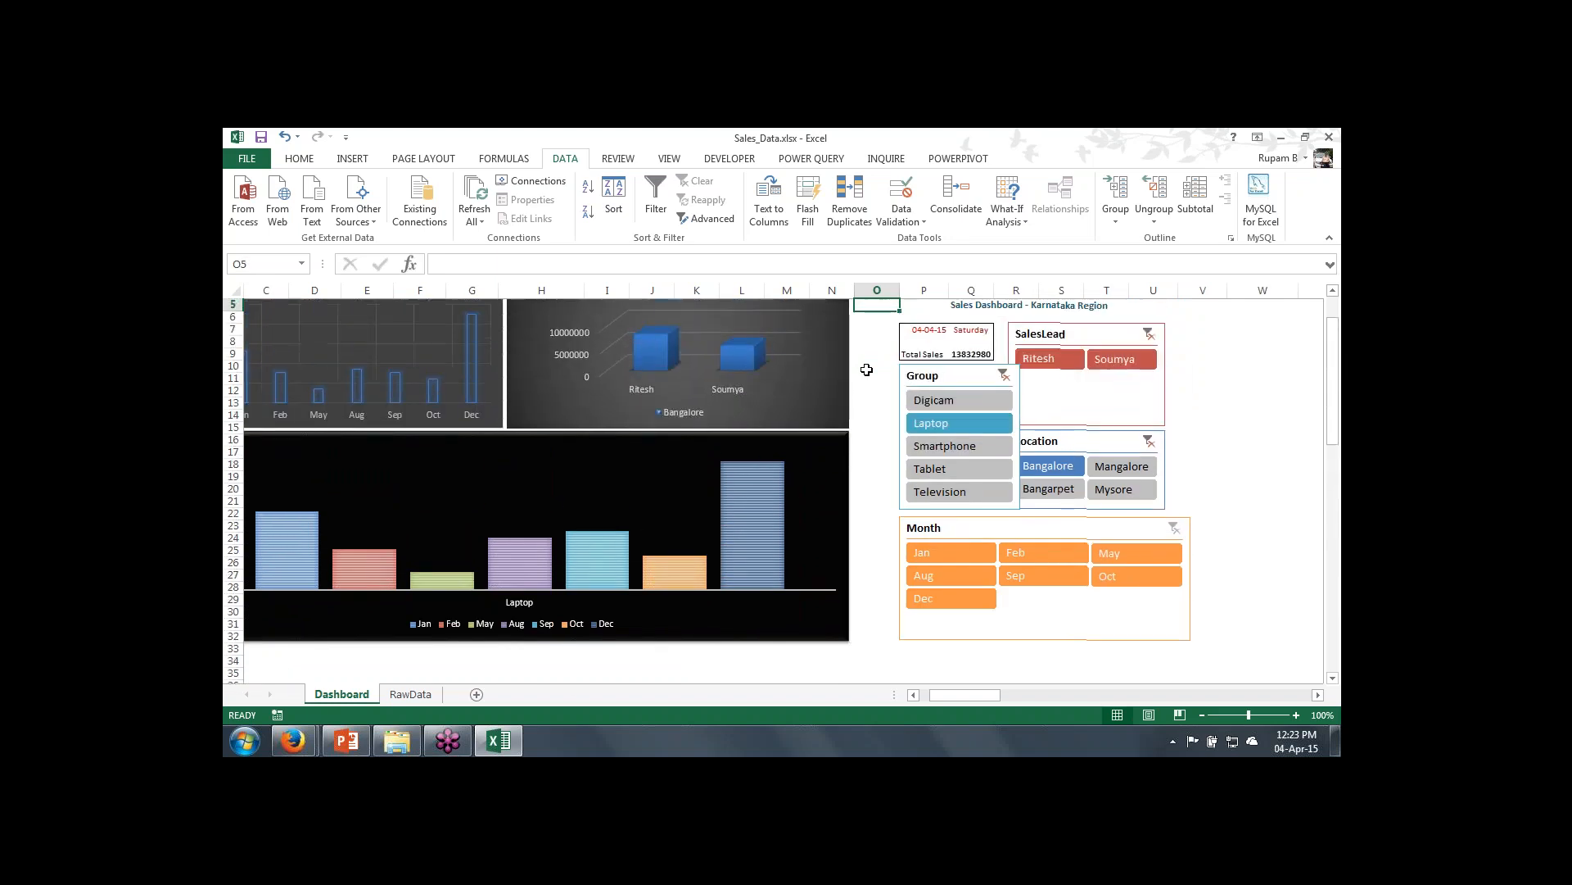
Step: Clear the filters of the Group and Location slicers and bring all the dashboard charts into view
click(1004, 414)
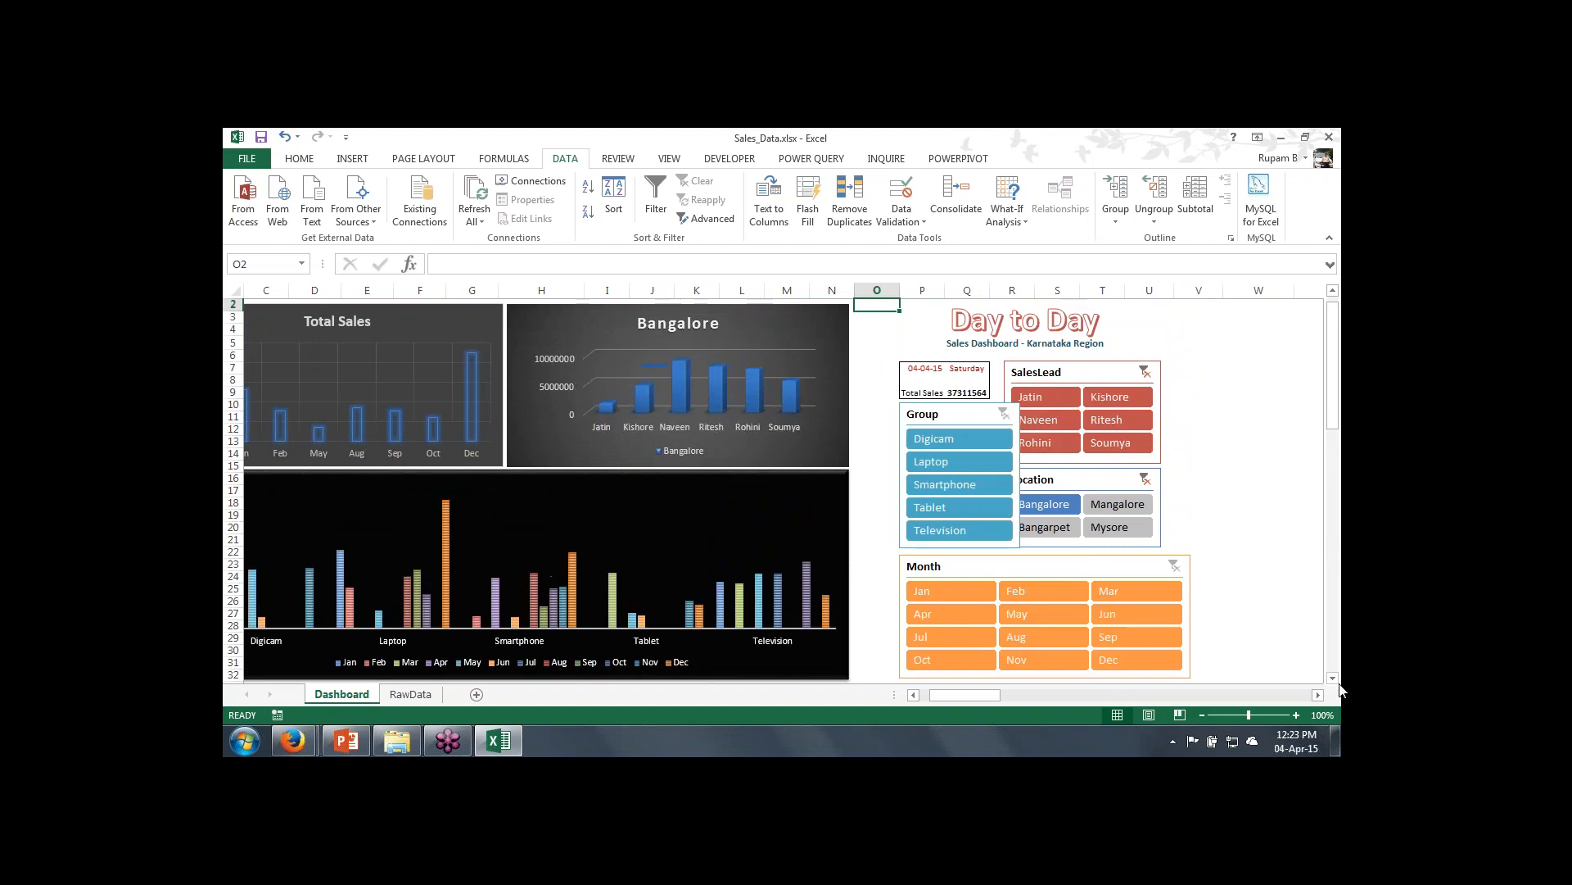
click(1317, 696)
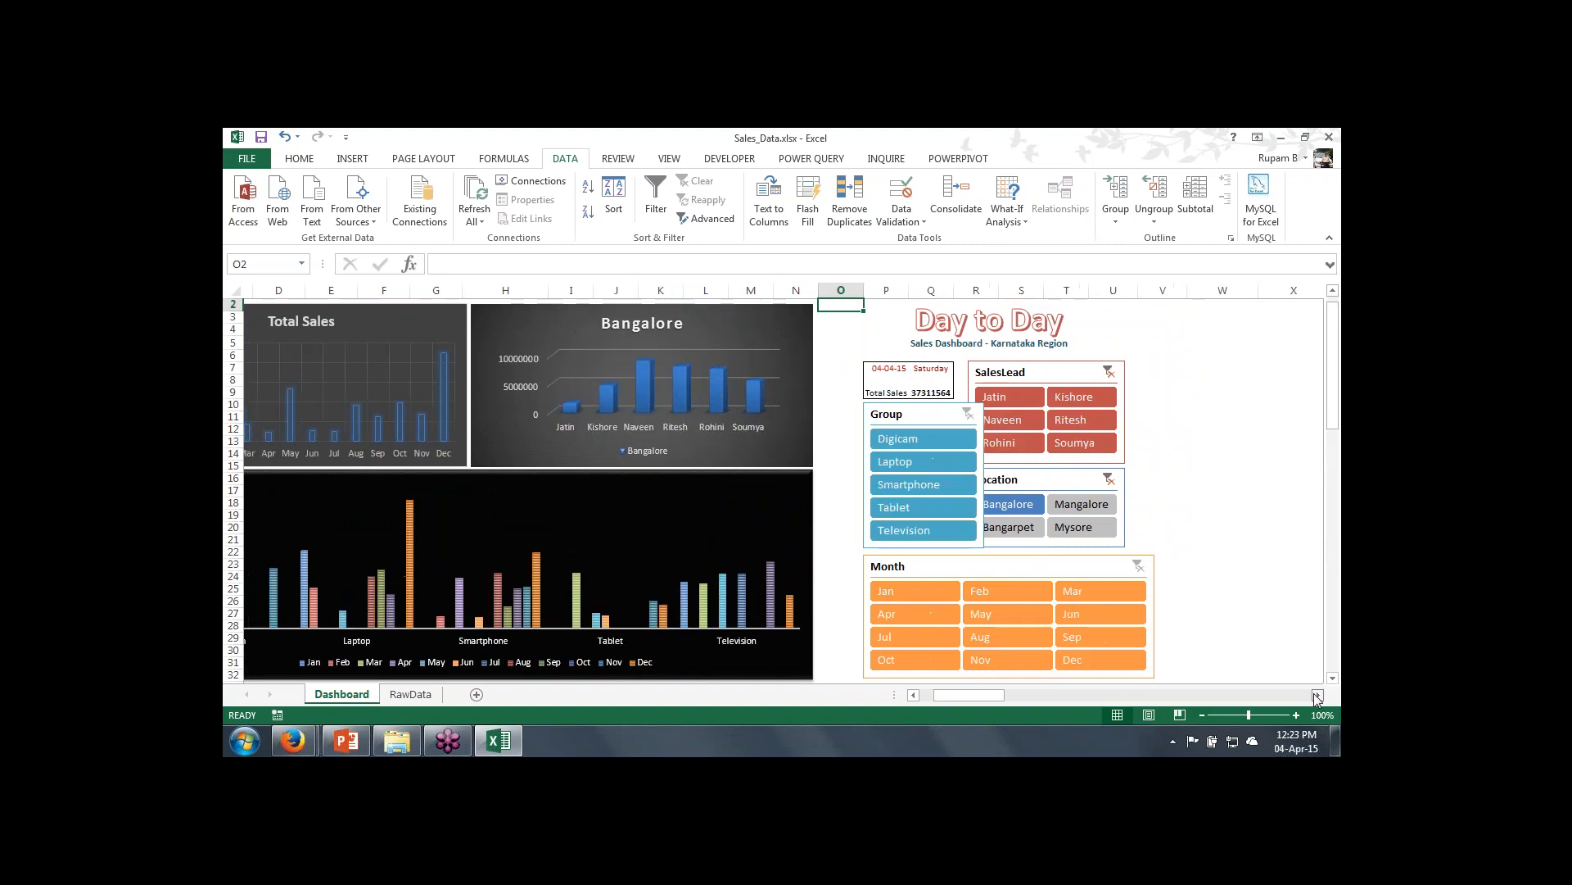
click(1317, 696)
click(1317, 696)
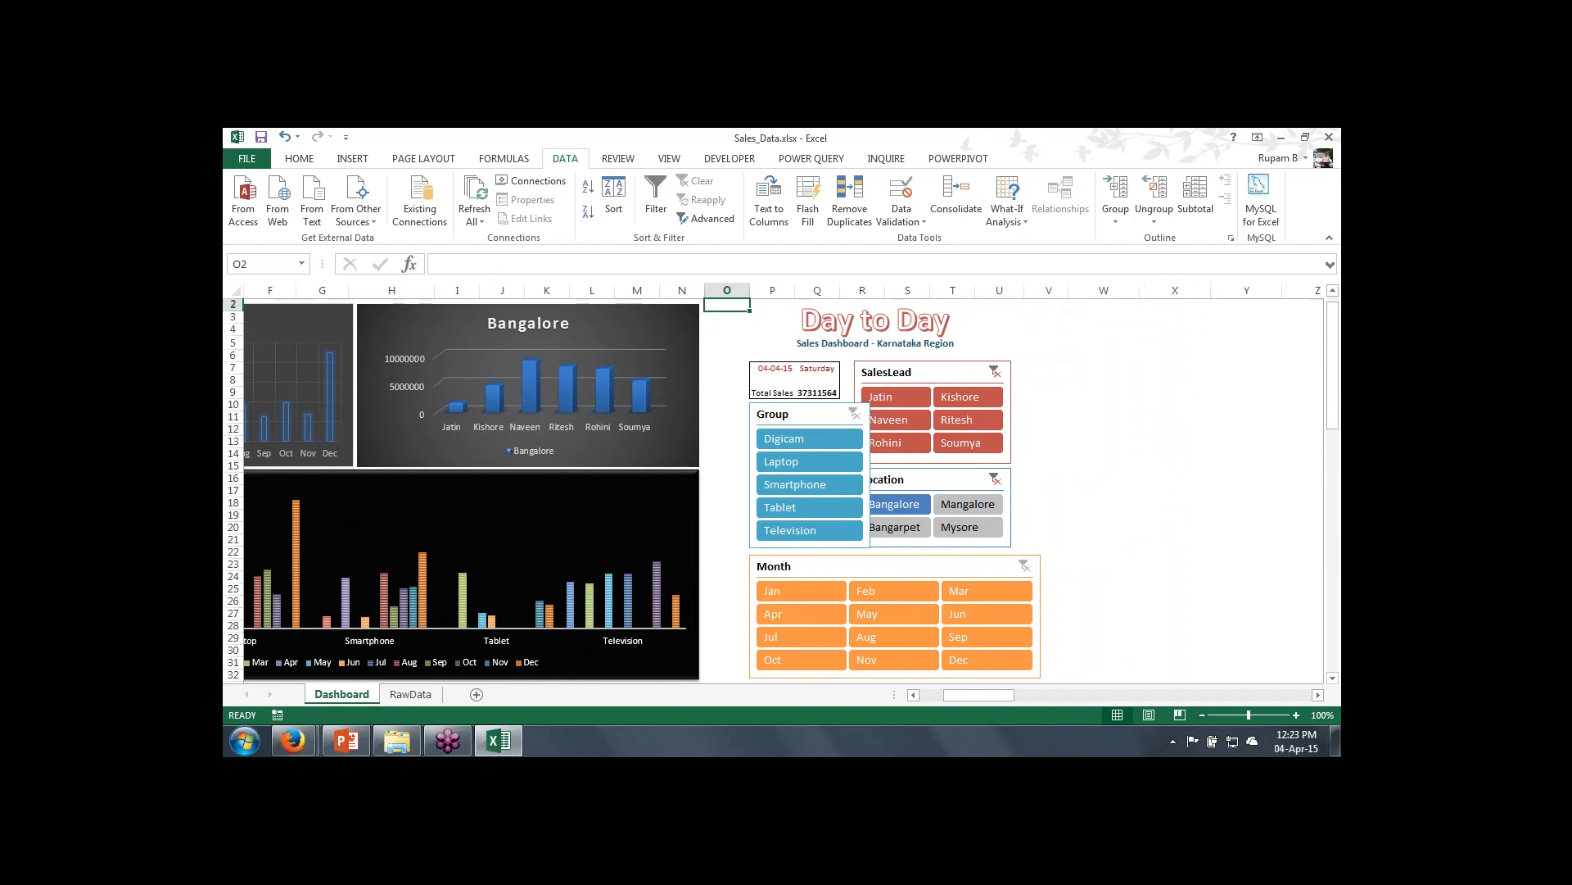
click(924, 695)
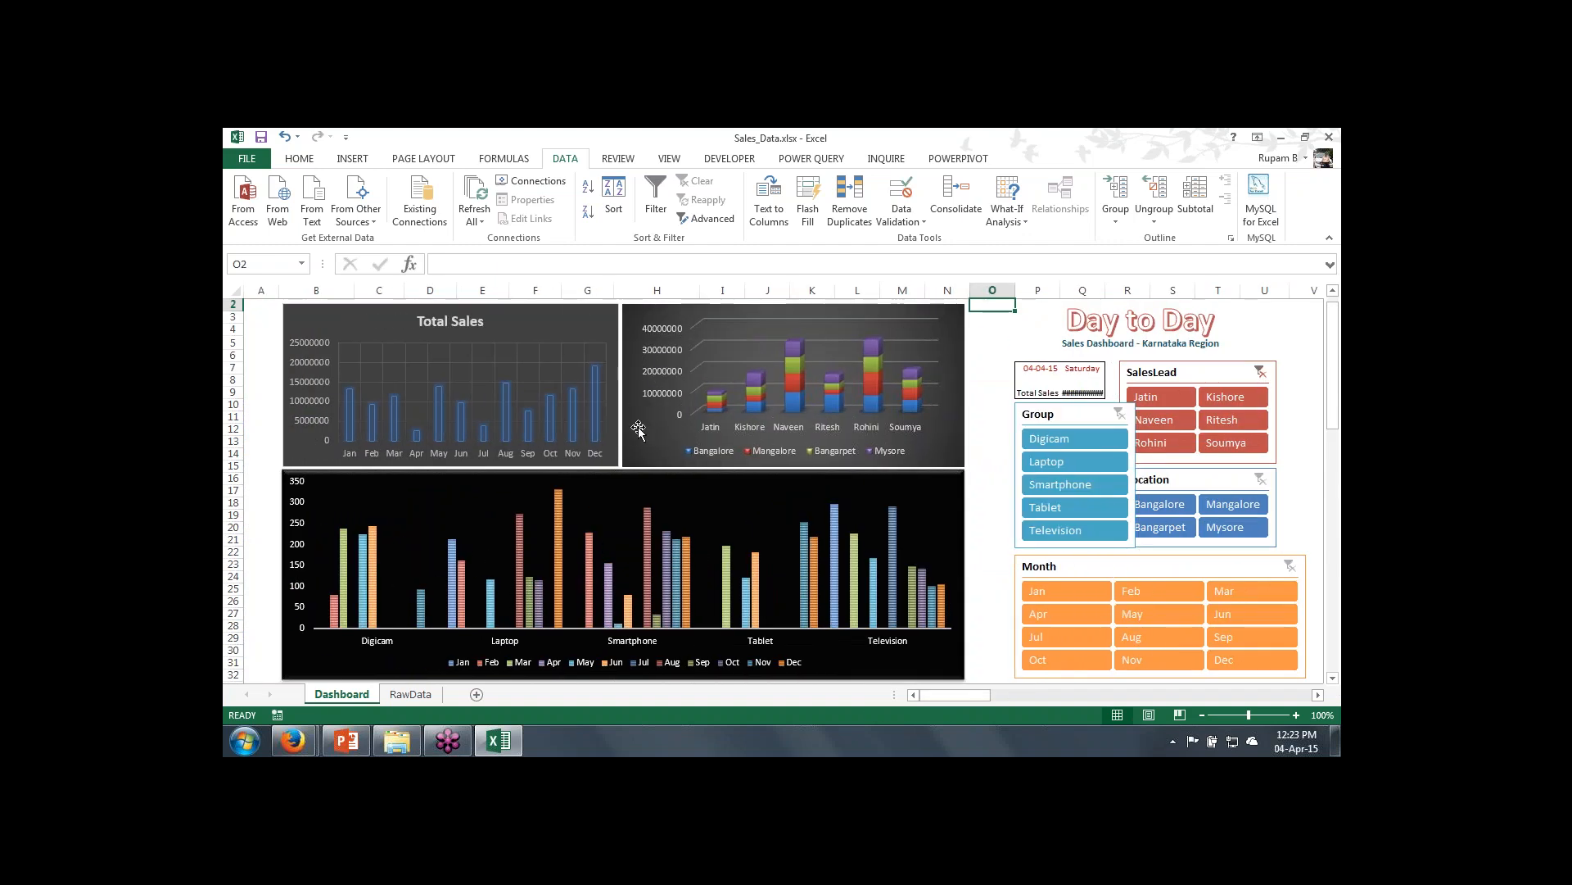
Step: View the fields available for inserting a slicer on the sales lead and location chart, without adding one
click(647, 375)
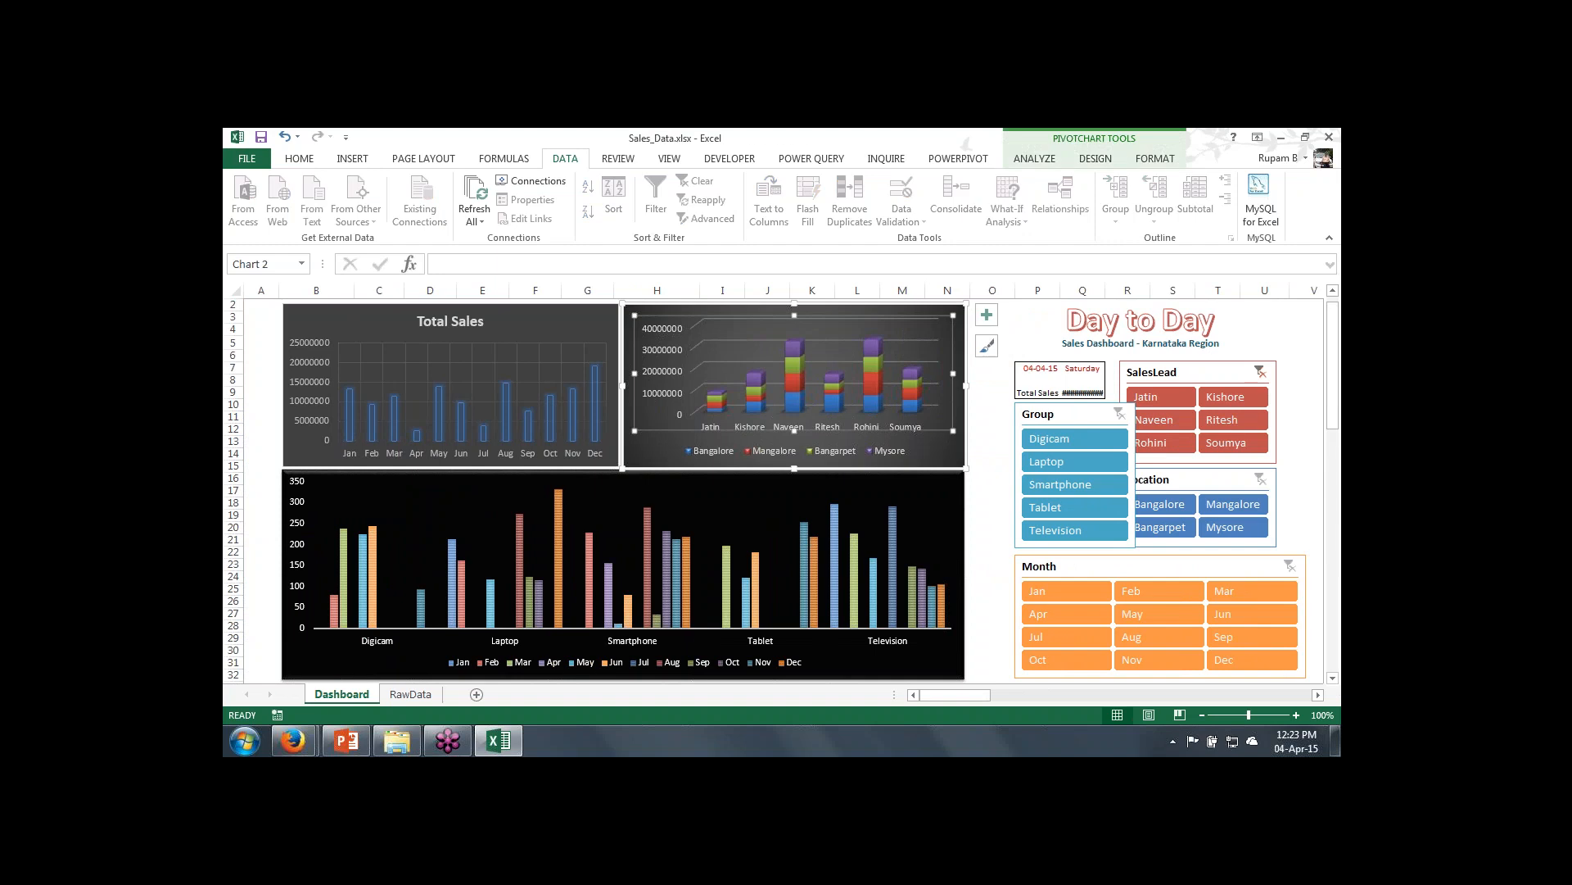
click(352, 159)
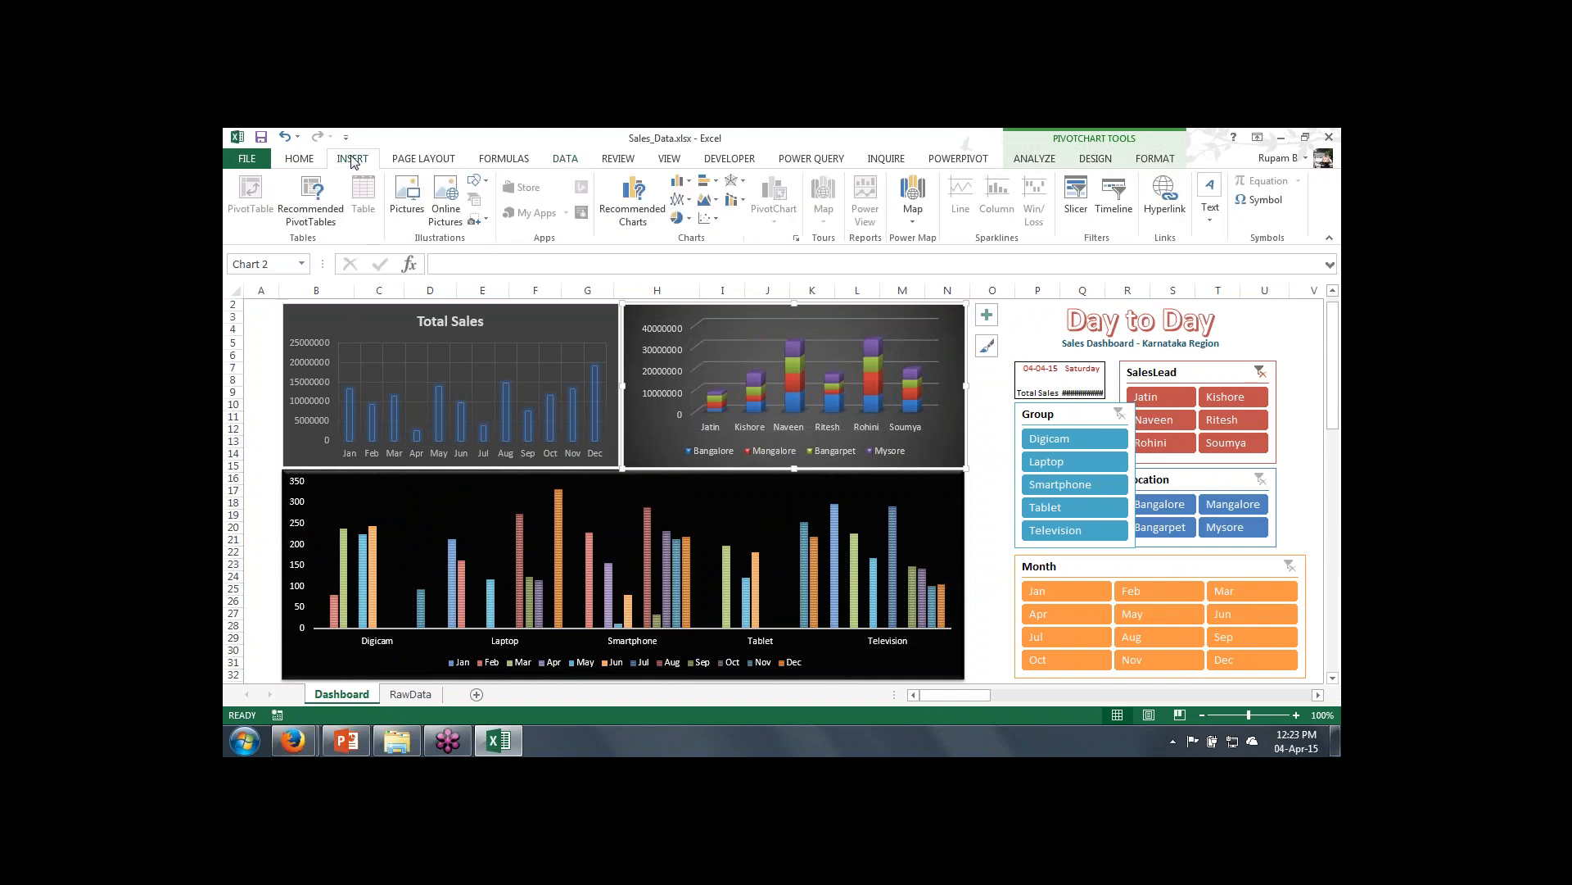
click(1075, 205)
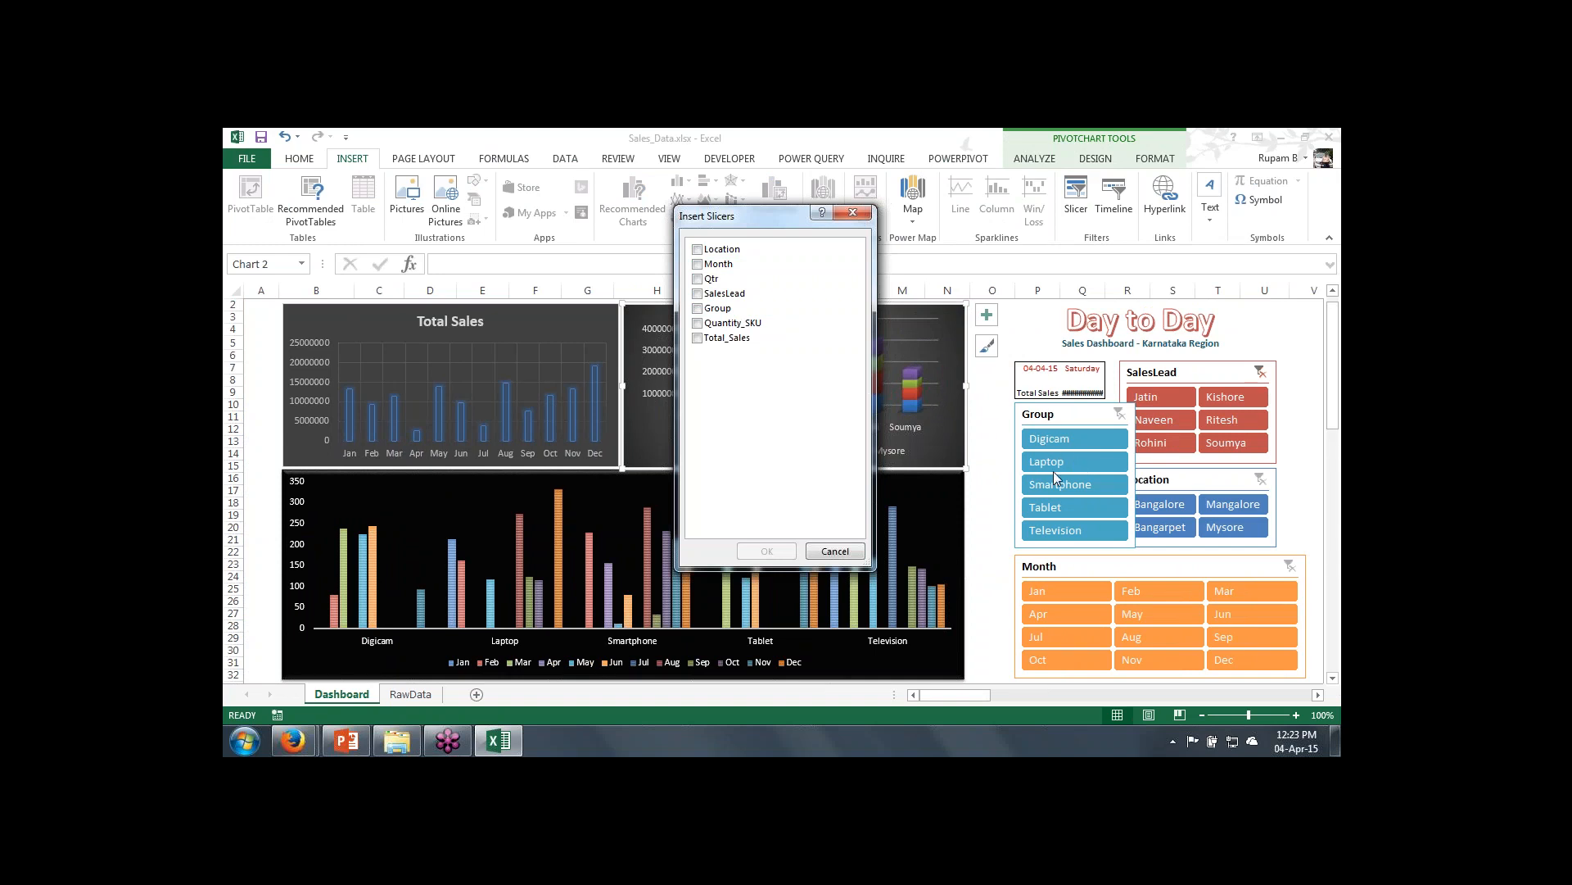
click(835, 550)
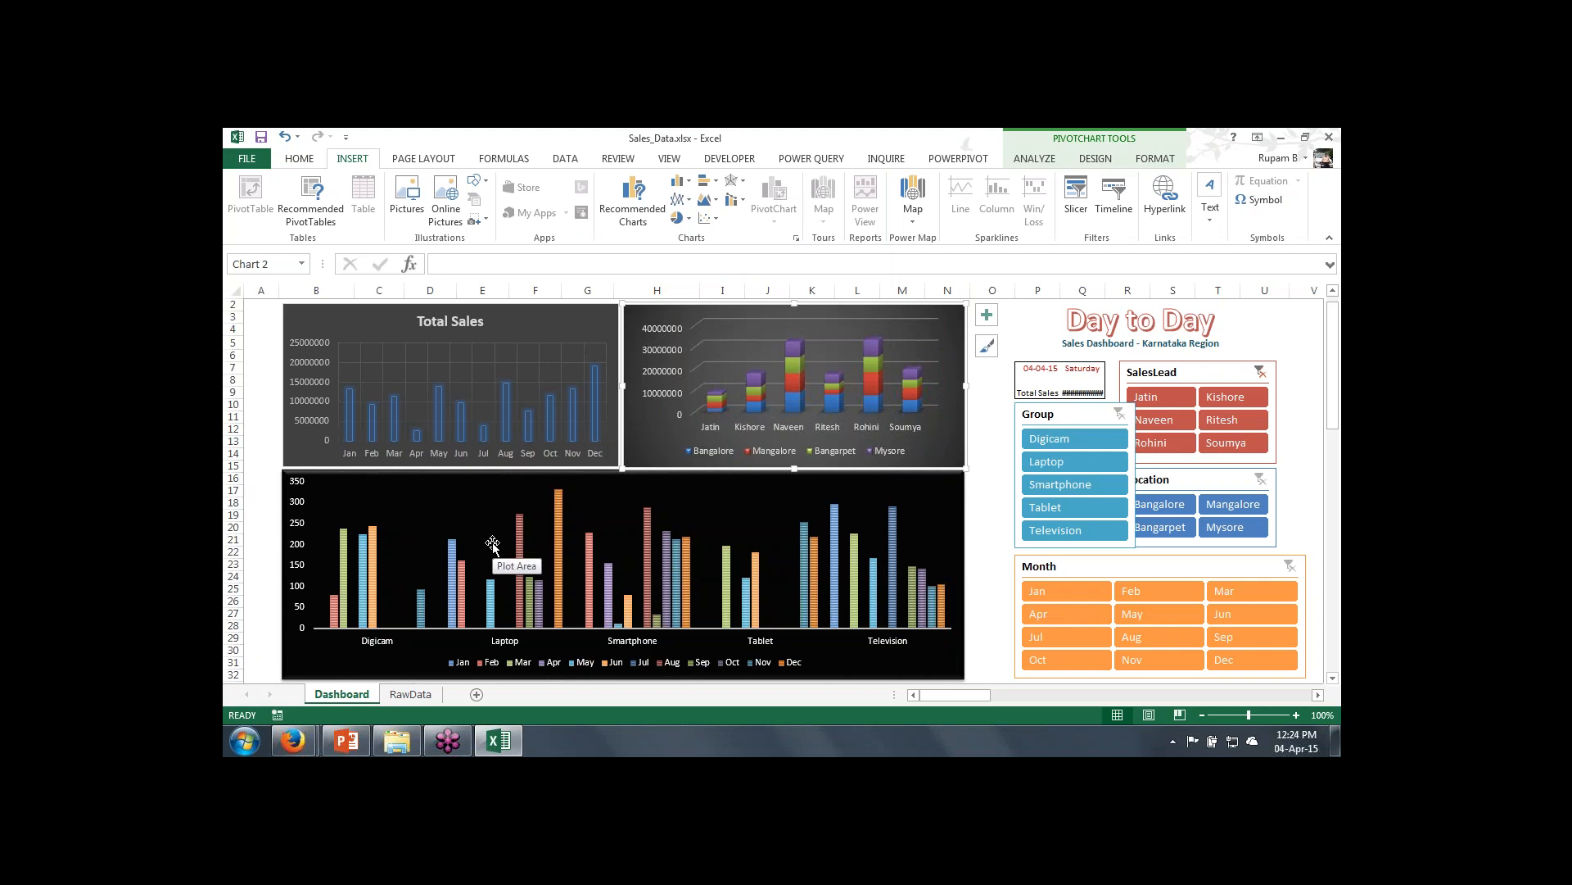
click(262, 460)
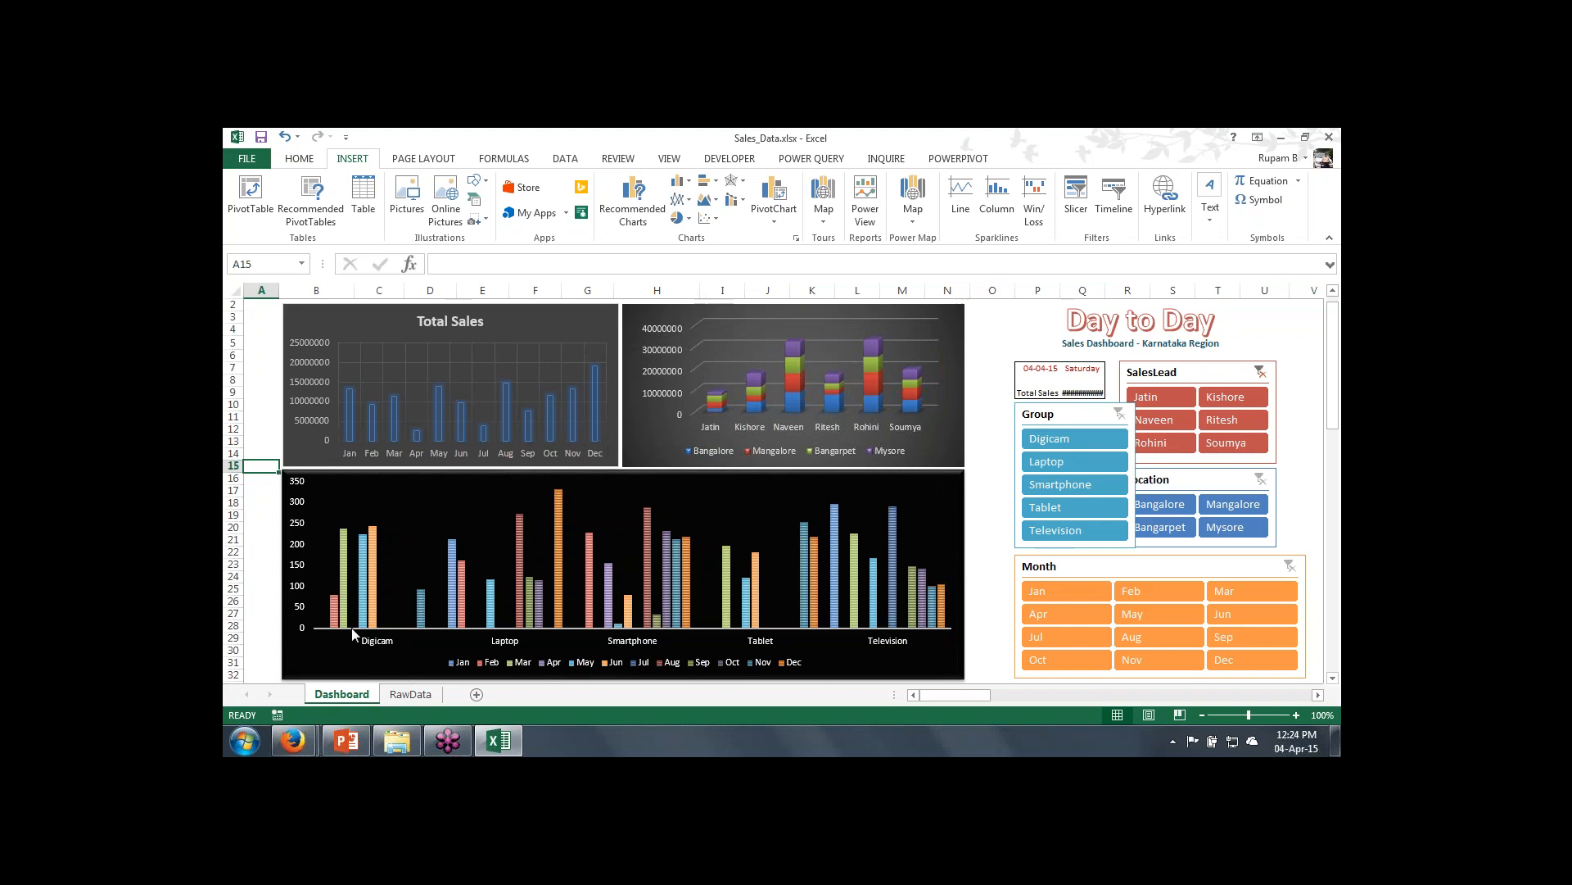
Step: Compare the source table on the RawData sheet with the charts on the Dashboard sheet
click(411, 694)
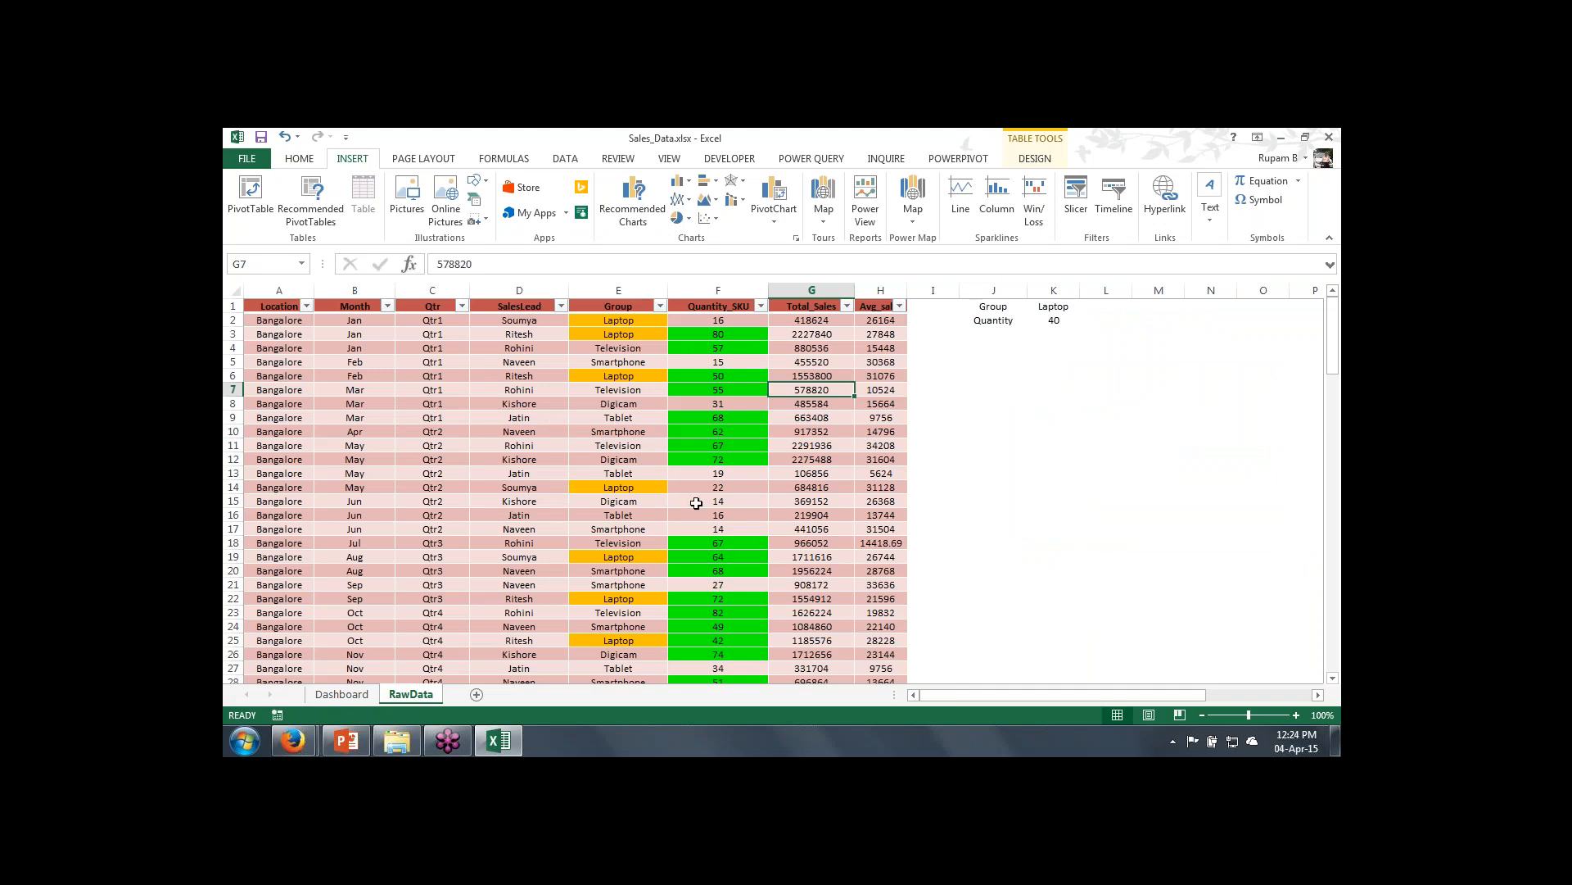
click(342, 694)
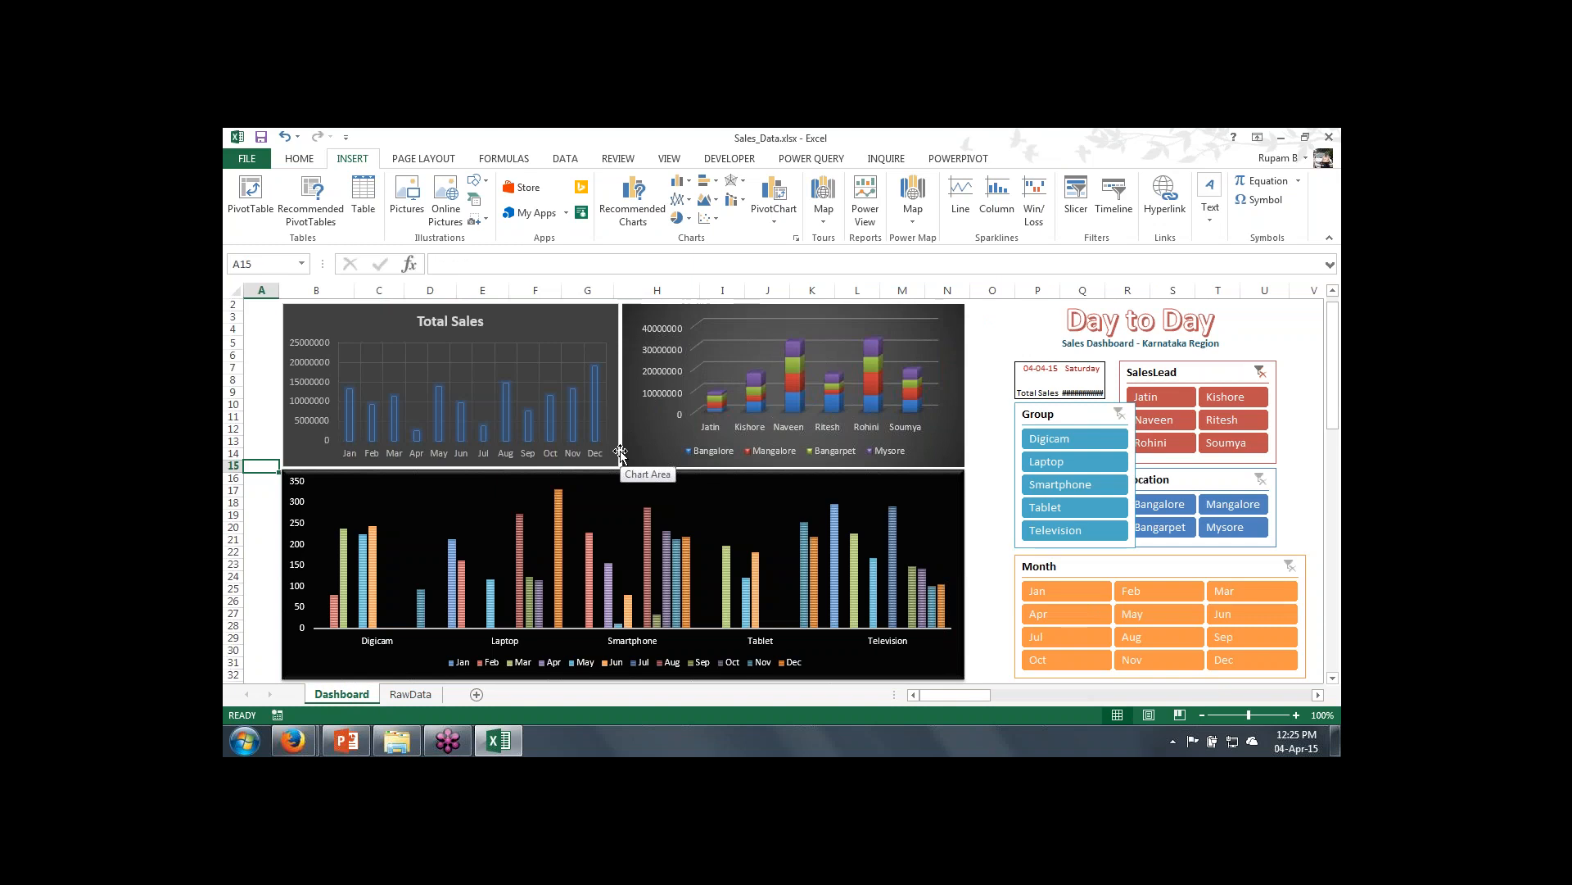
click(408, 694)
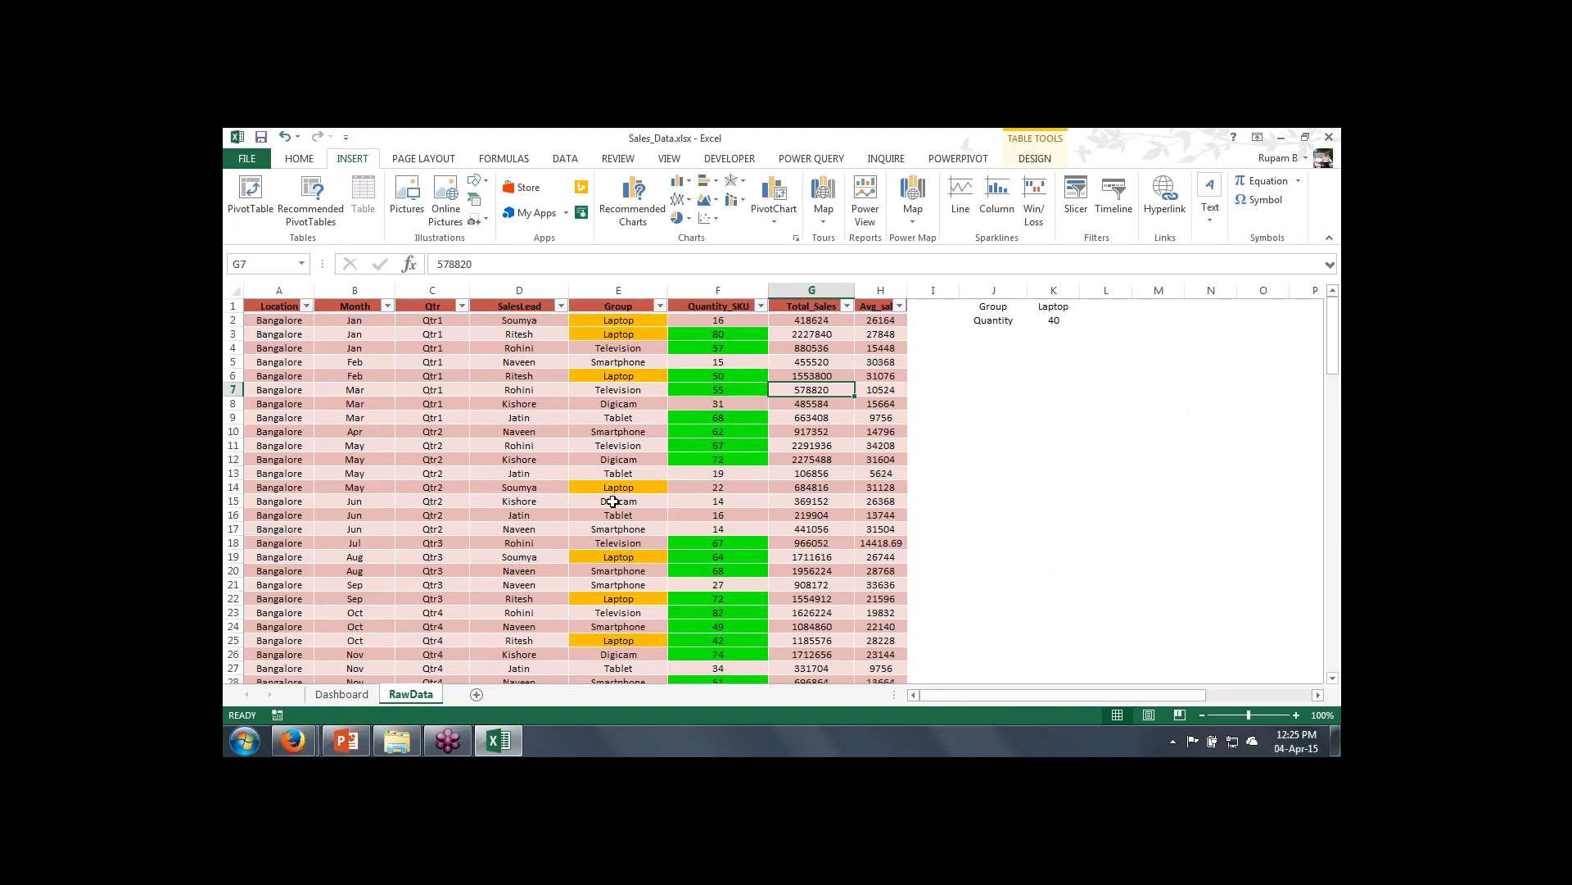
Step: Close Sales_Data.xlsx and open Daily_Fresh.xlsx from the Datasets folder in a maximized window
double_click(823, 139)
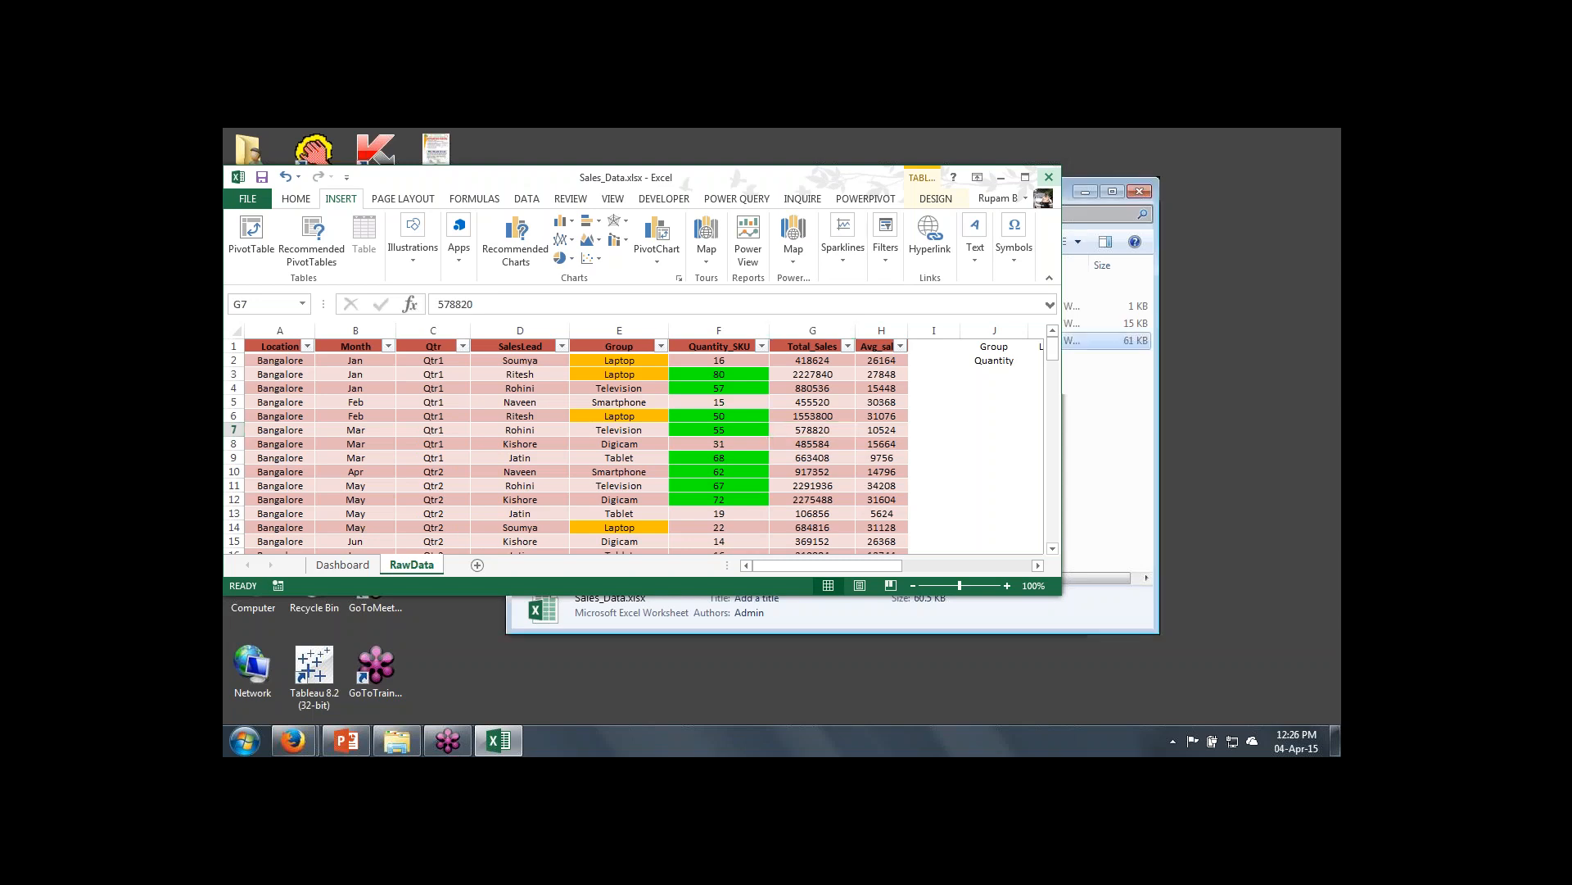
click(1048, 176)
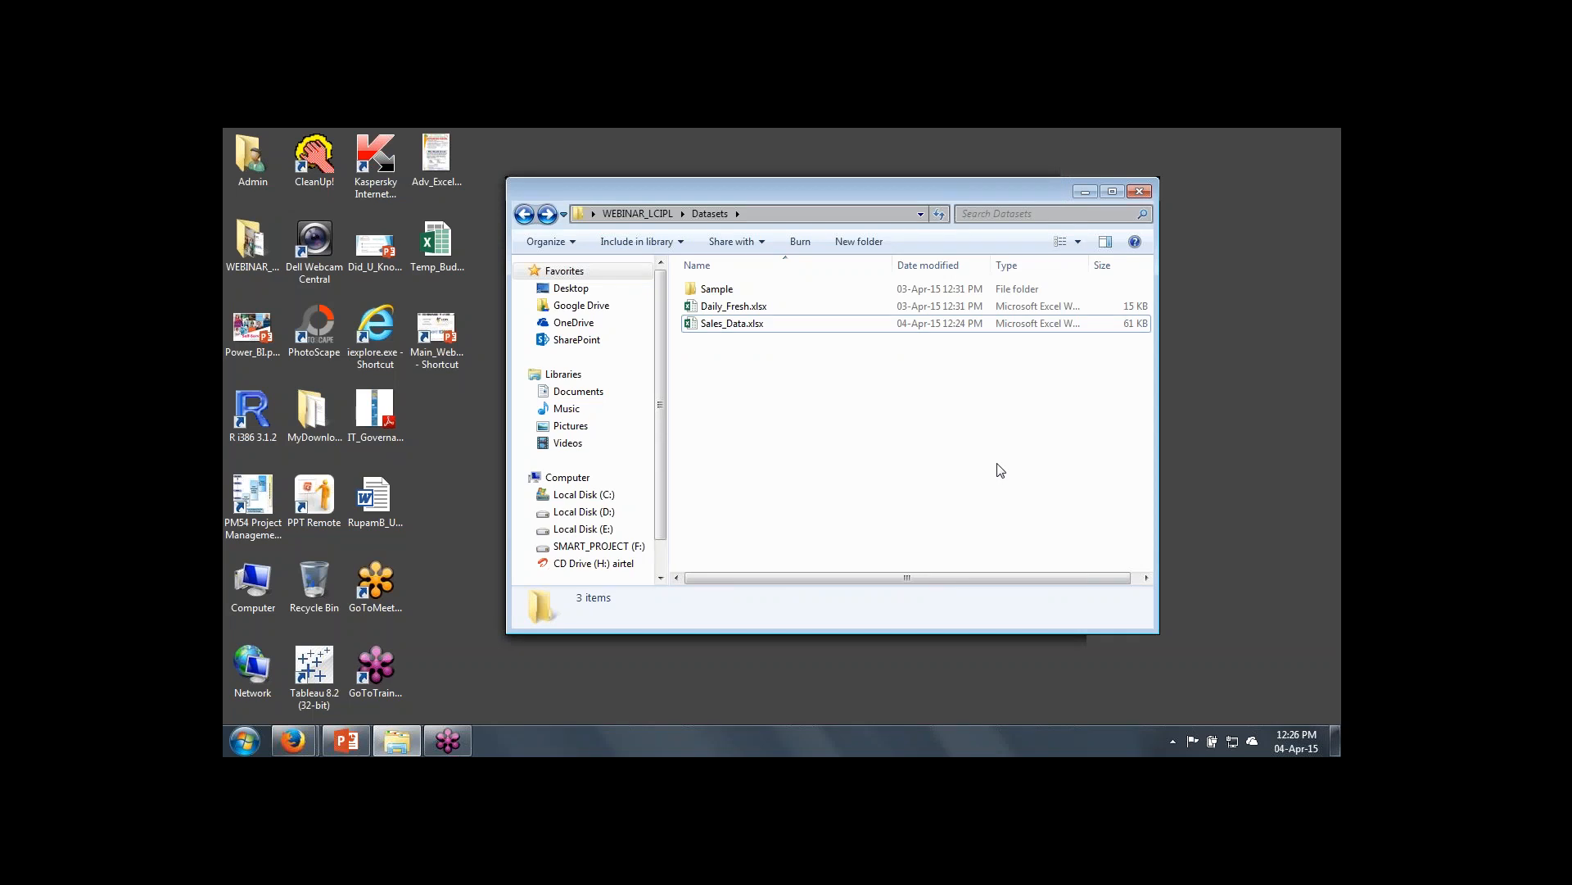
click(715, 309)
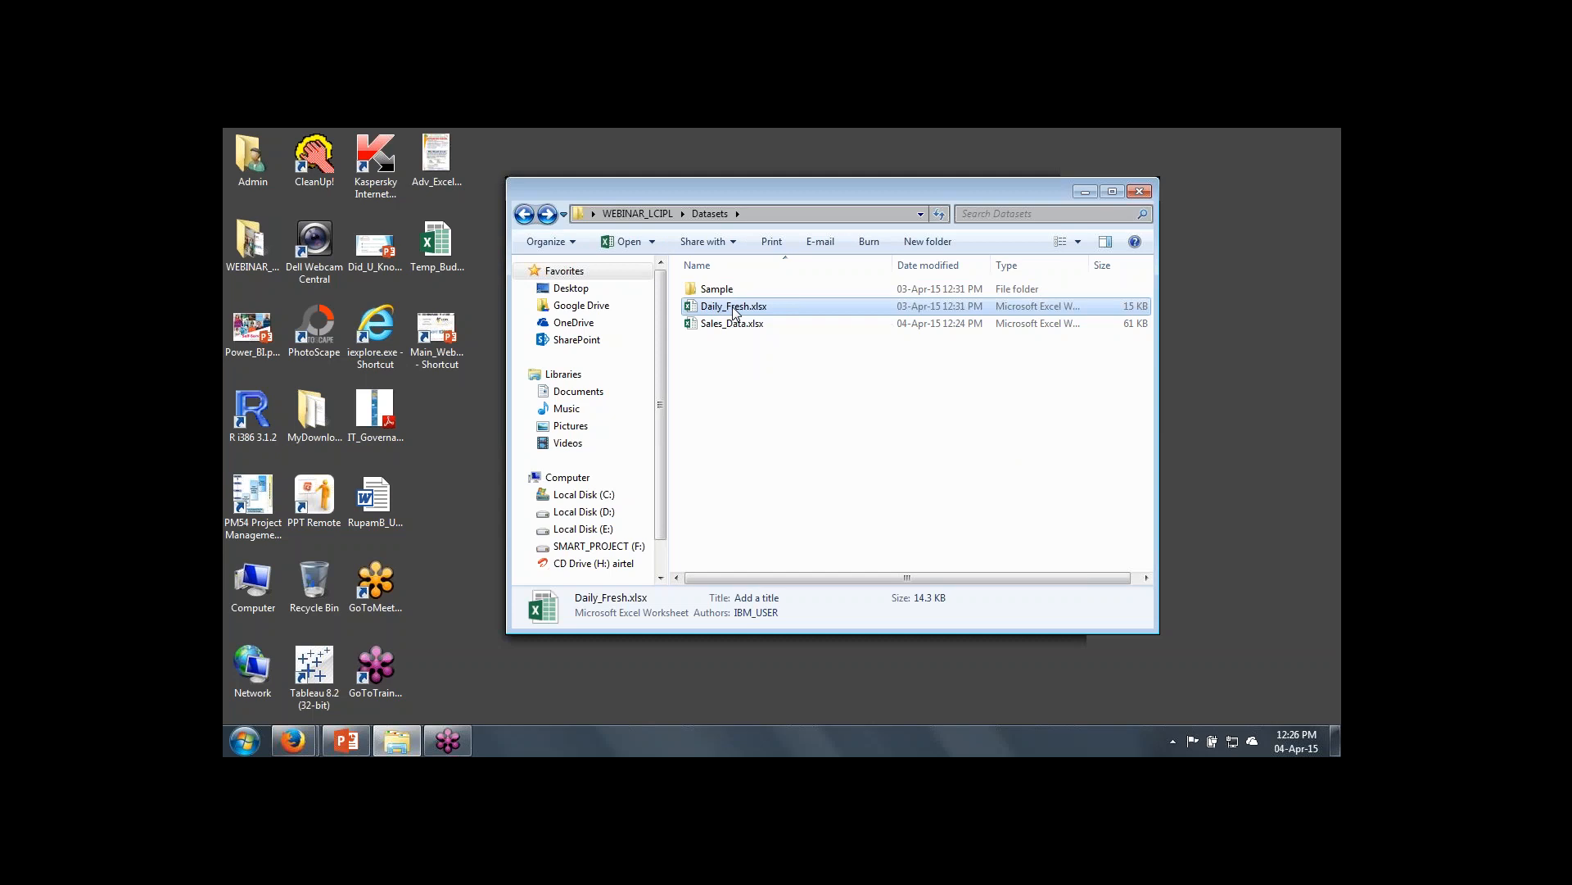
double_click(734, 309)
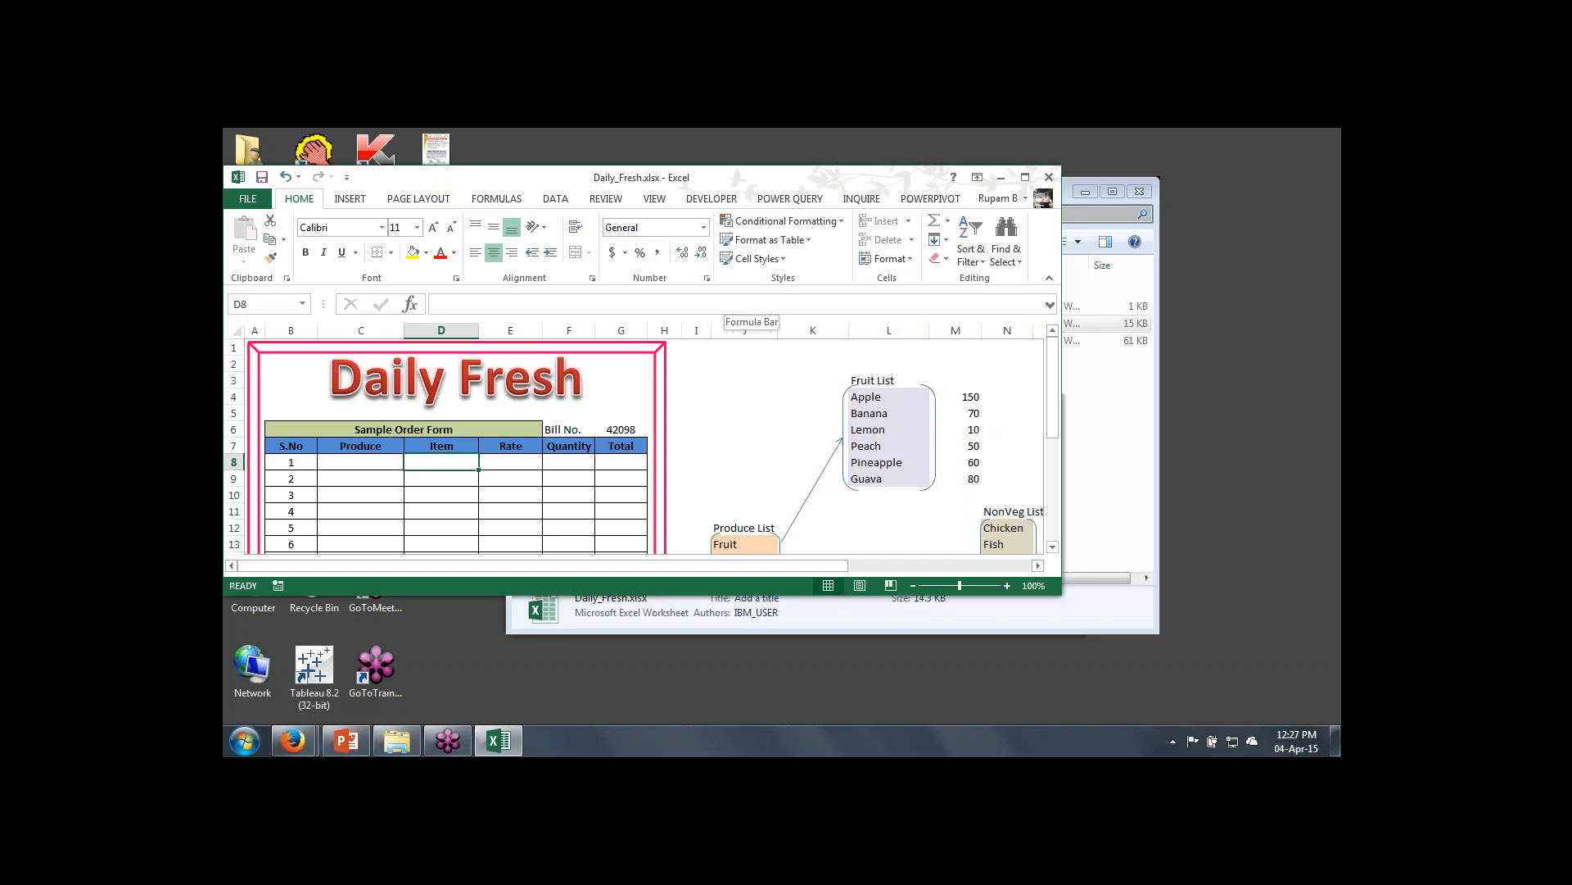
double_click(805, 179)
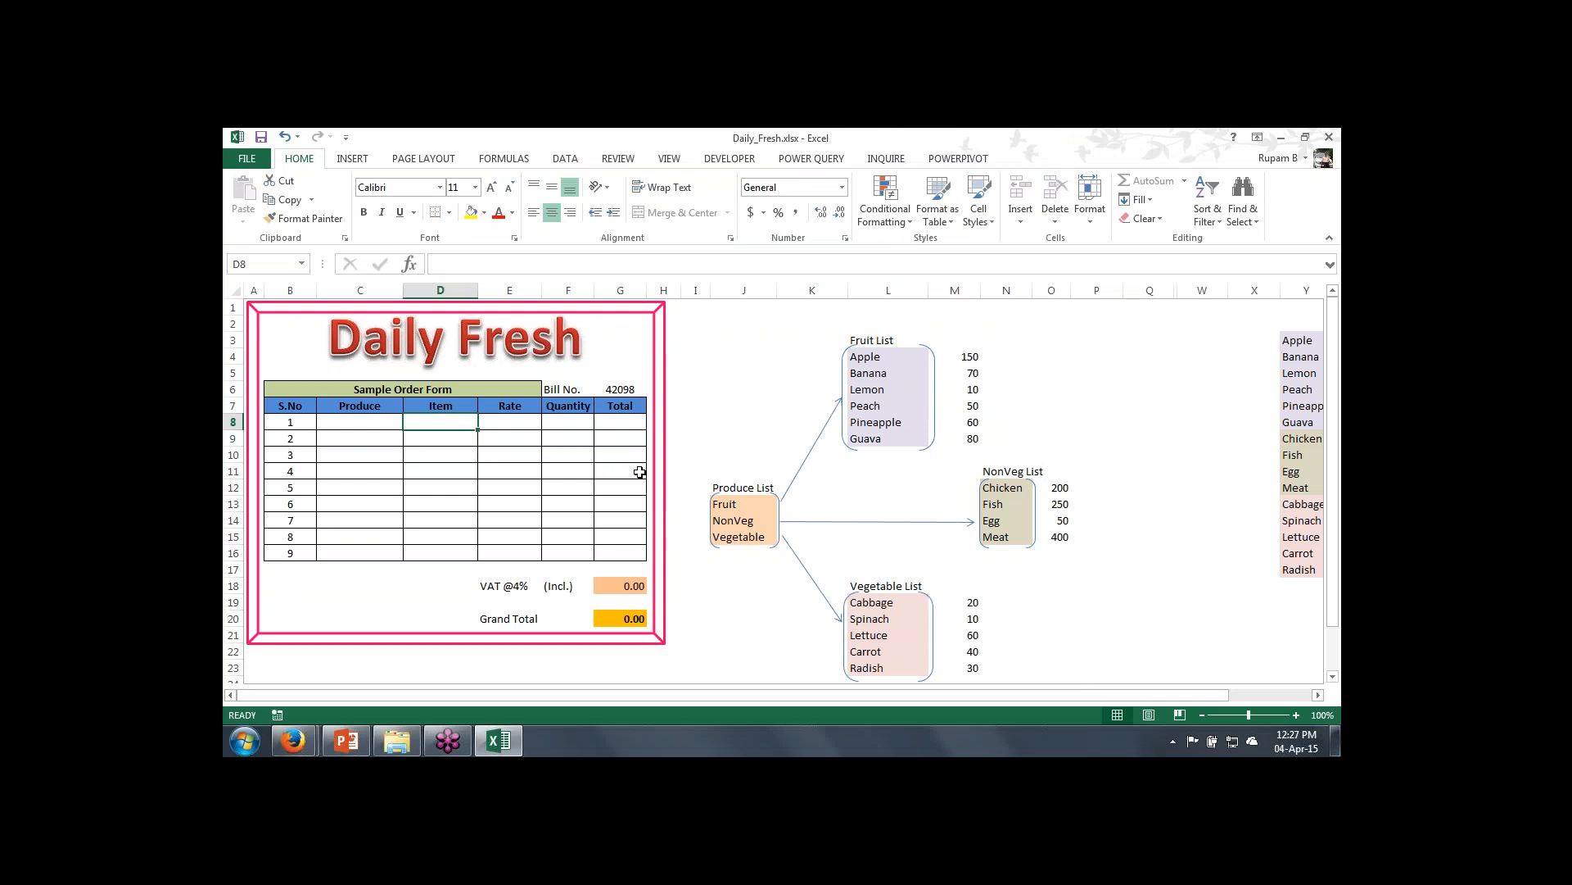
Step: Fill the first row of the sample order form with the item lemon, rate 10 and quantity 2
click(726, 505)
drag(726, 506, 725, 534)
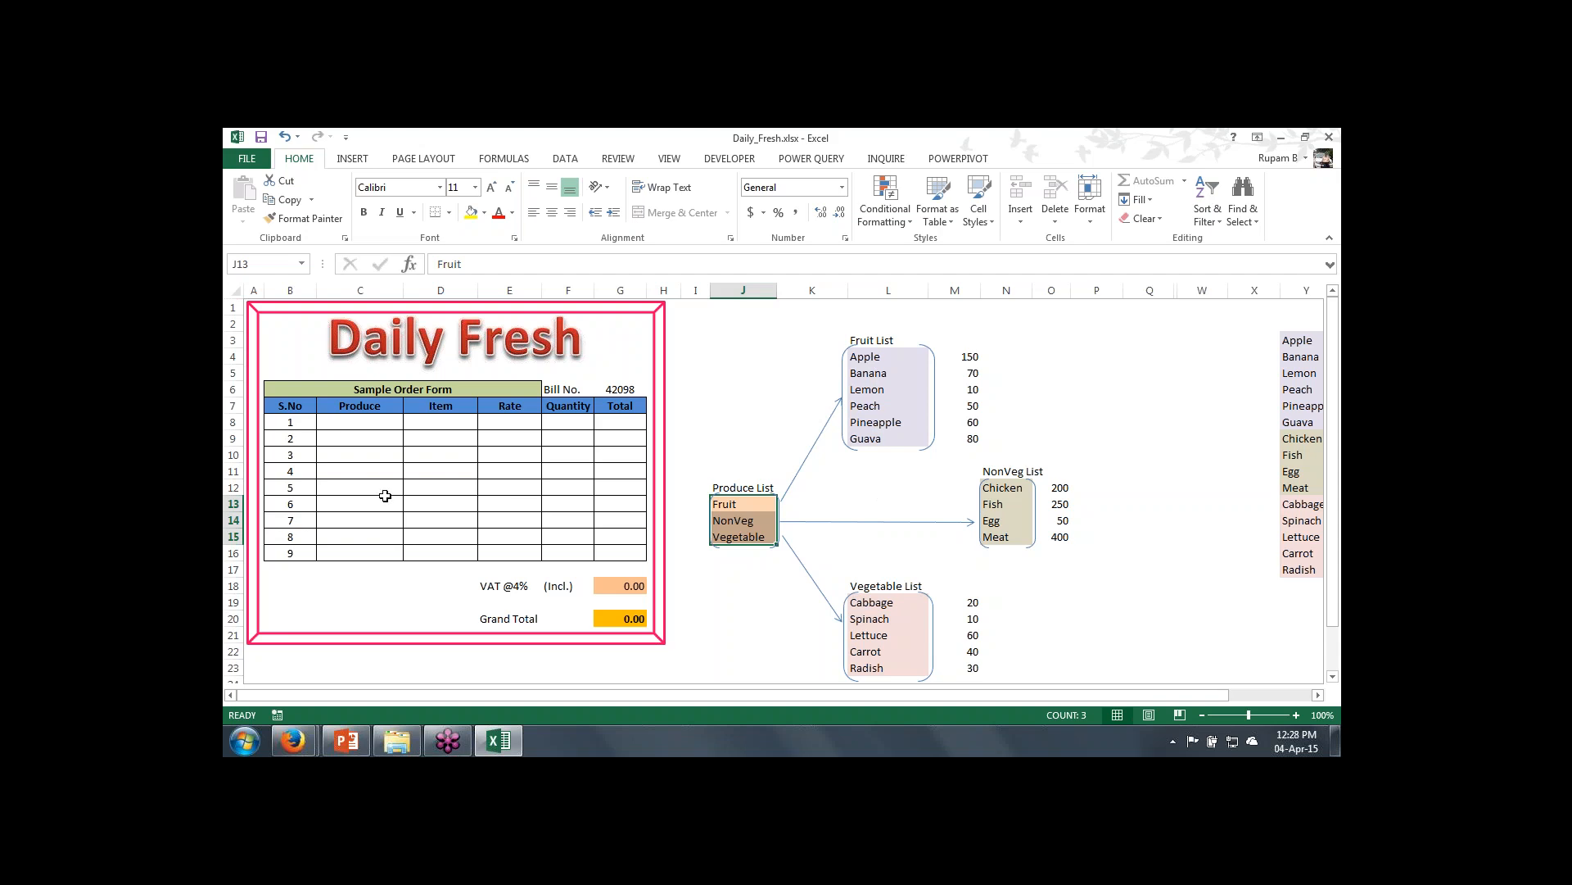
click(444, 419)
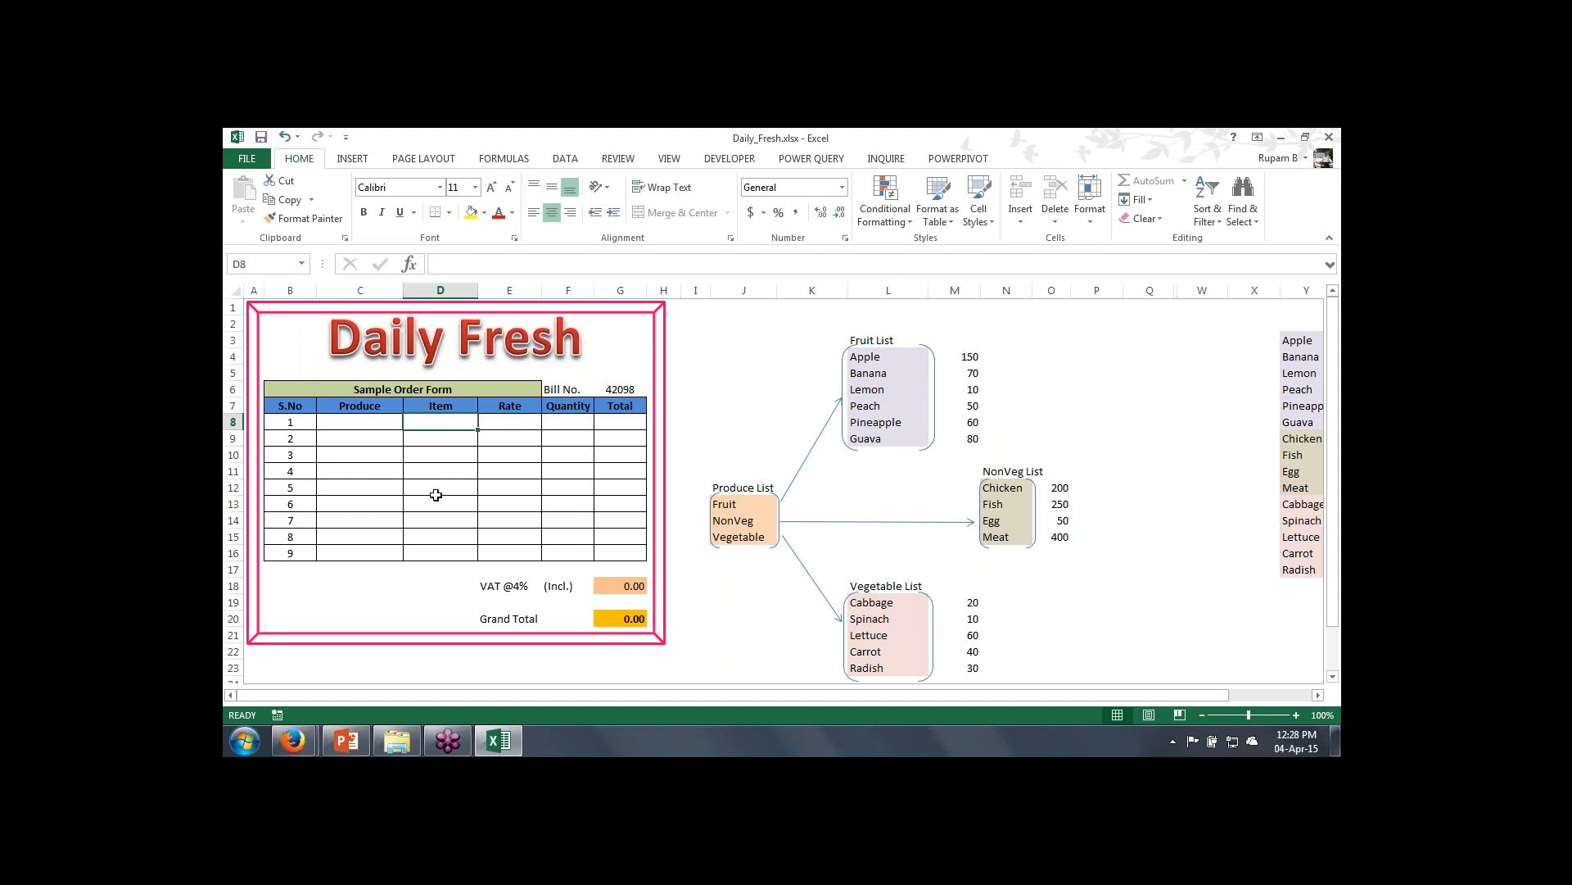
text(lemon)
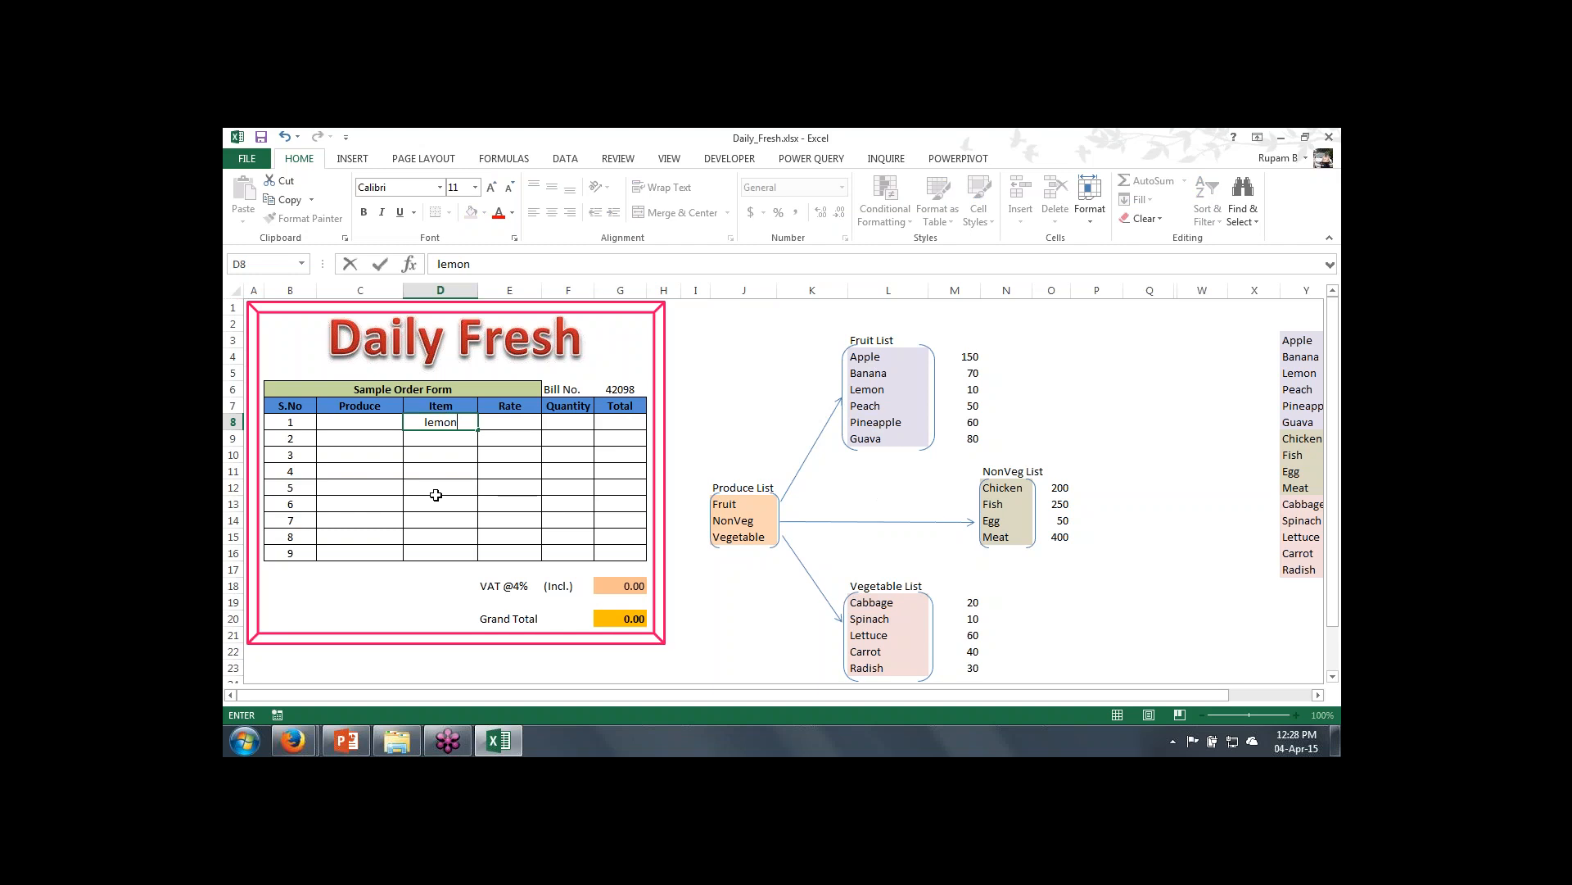
click(521, 424)
text(10)
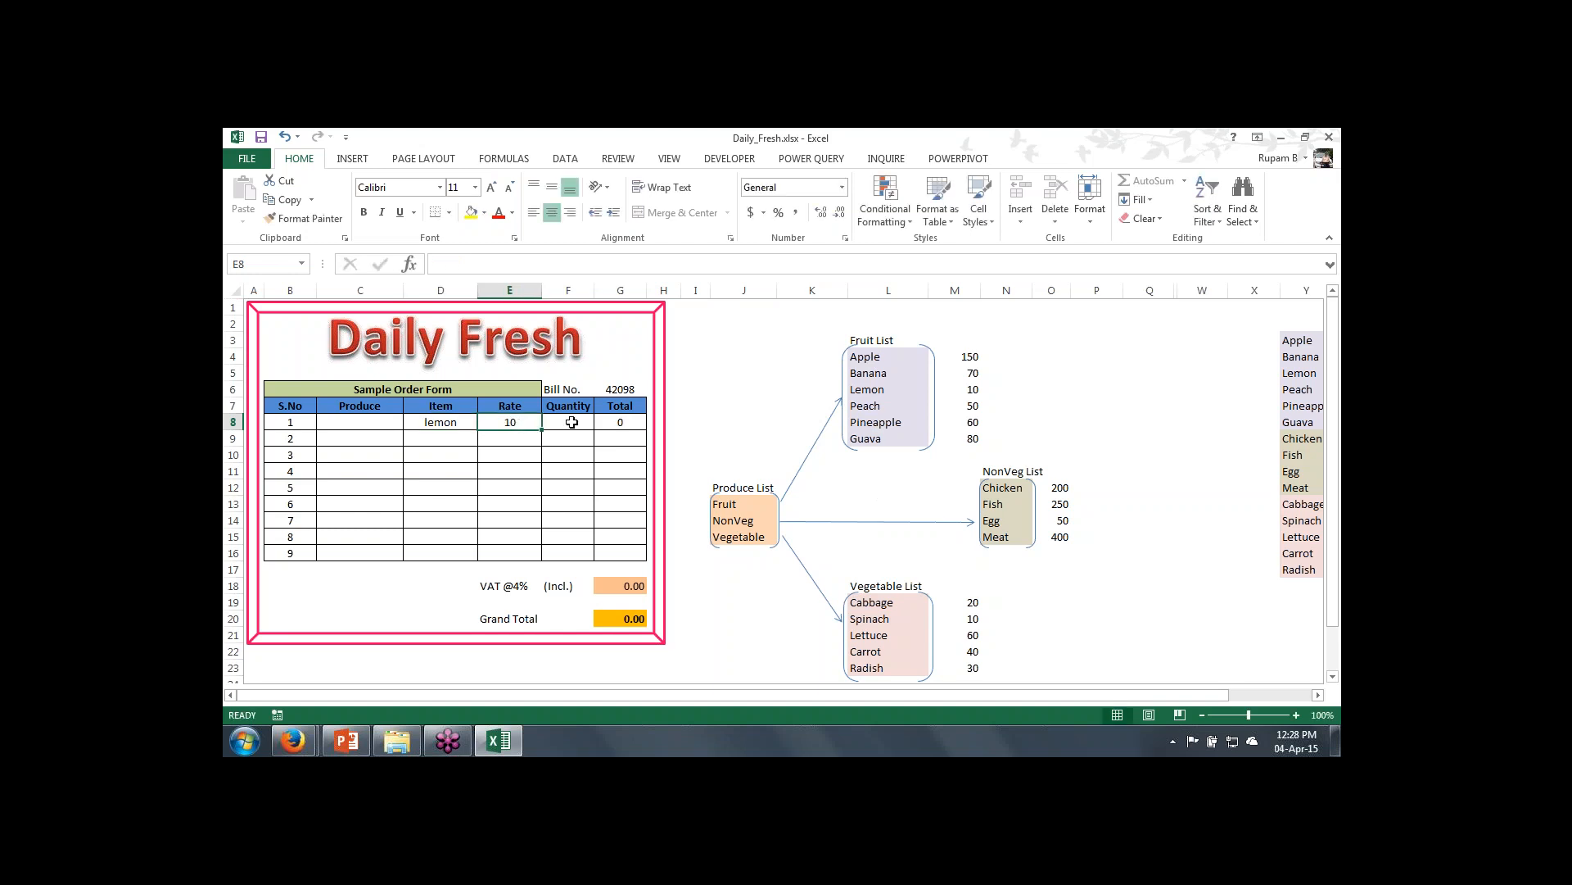
click(571, 422)
text(2)
key(Return)
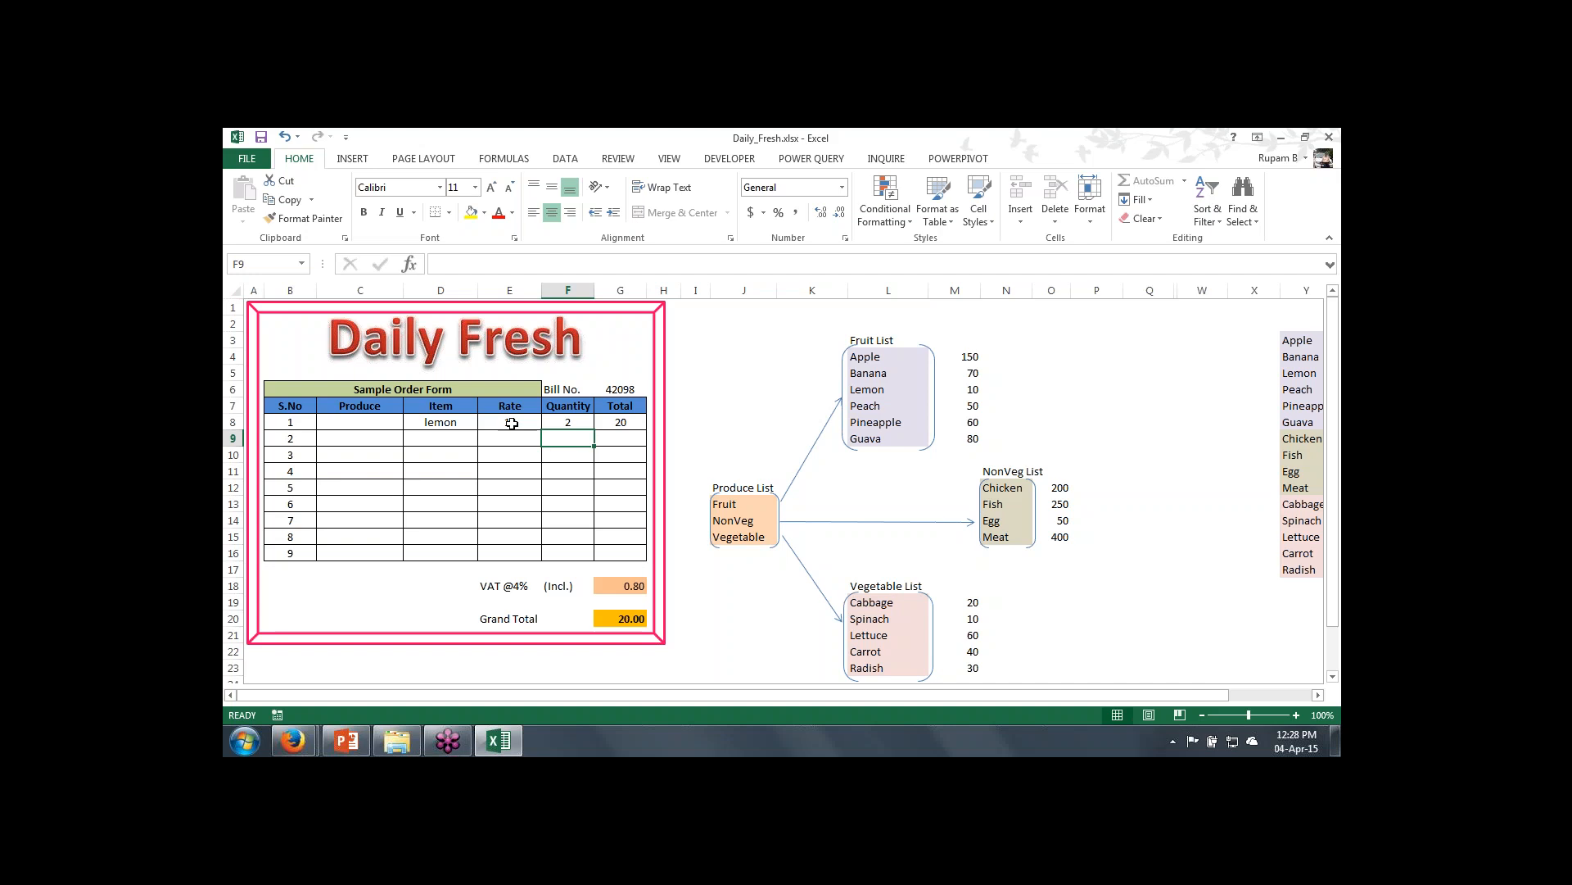
Step: Examine the lemon entry in the order form and the combined item price list beyond the category lists
click(466, 420)
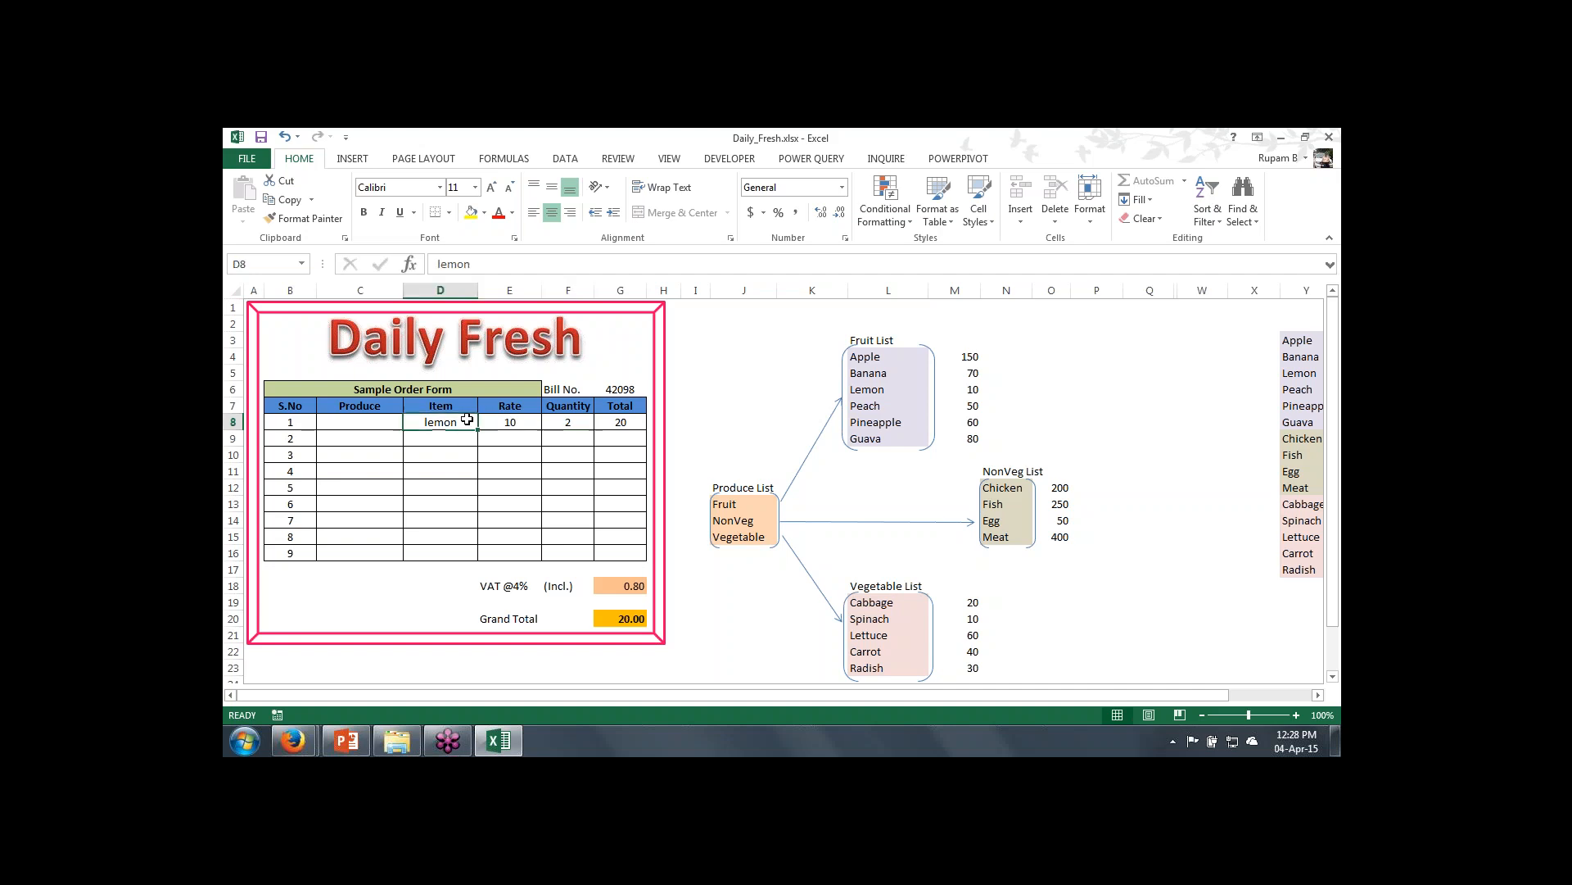
click(510, 420)
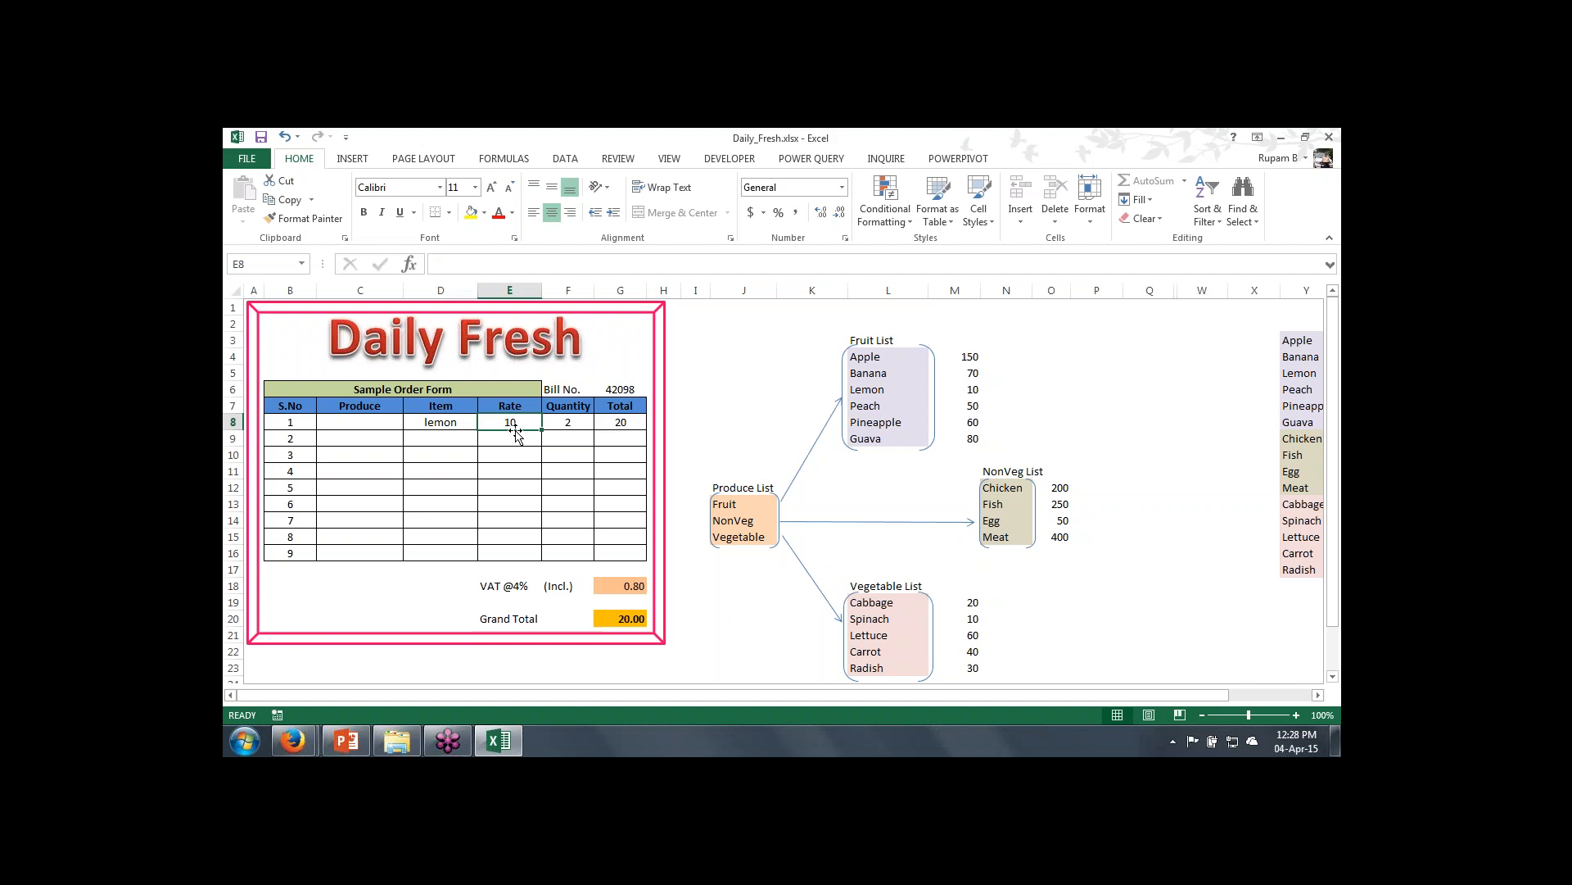
click(510, 441)
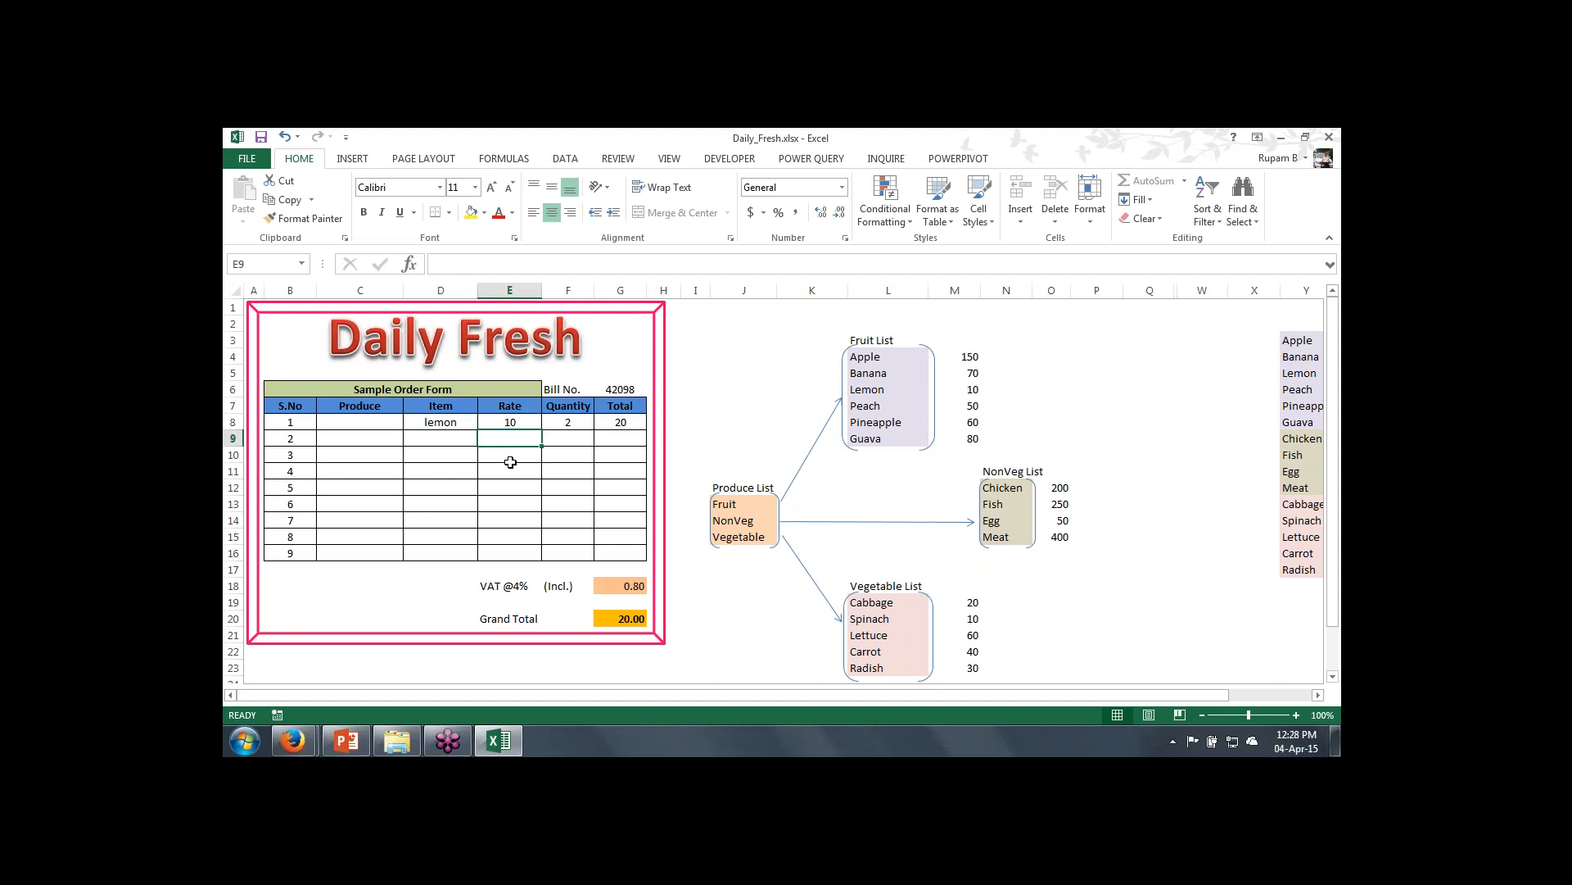
click(506, 424)
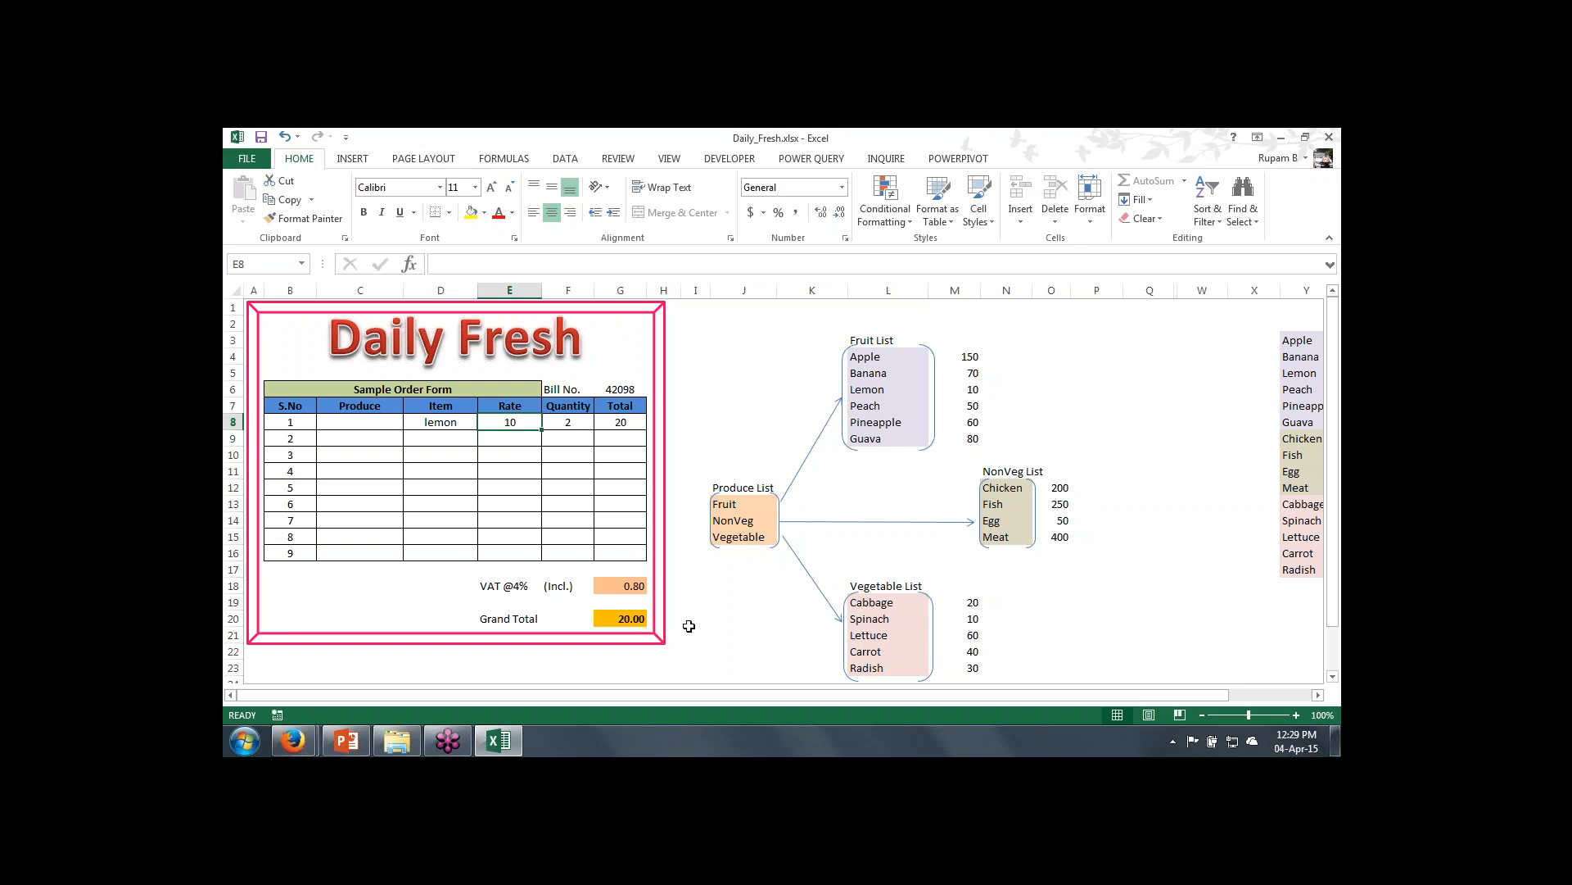
click(1317, 695)
click(1317, 694)
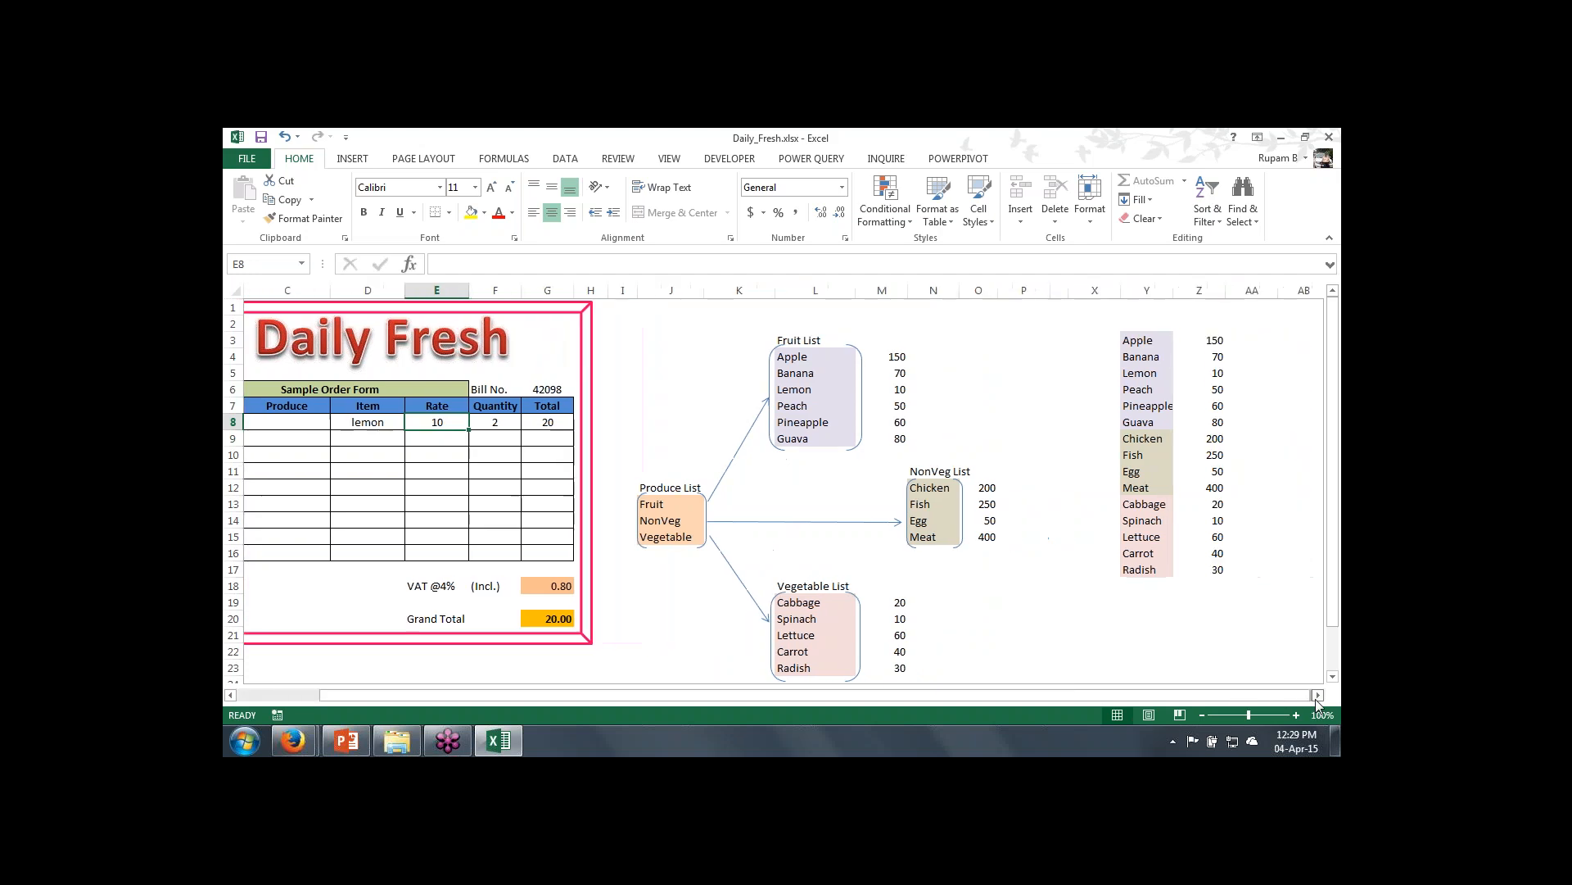
click(1318, 695)
click(1318, 695)
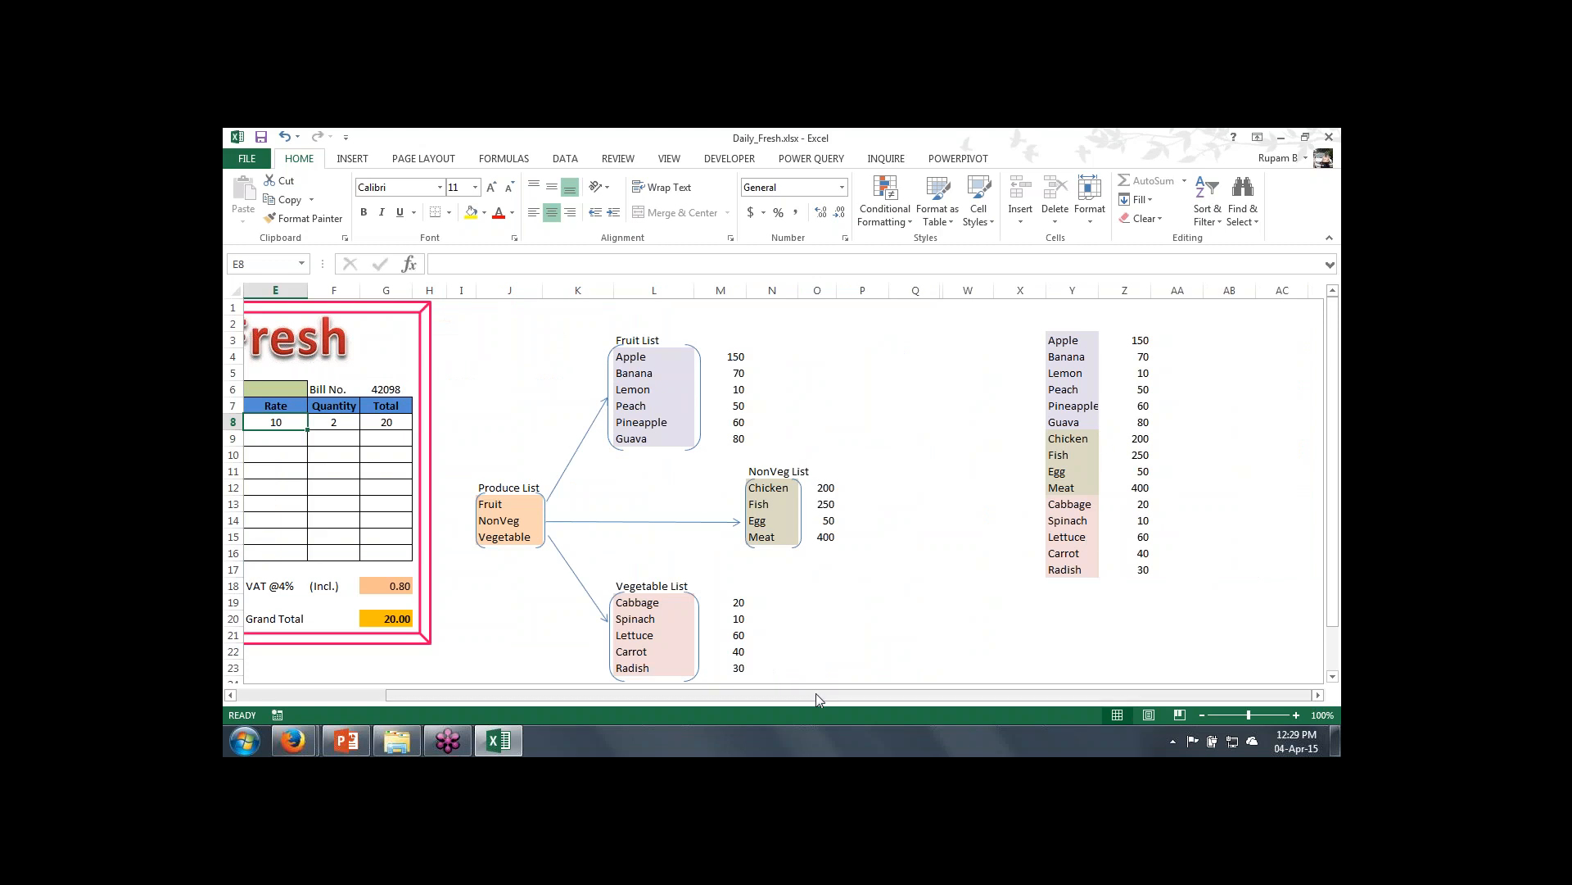
drag(816, 693, 597, 693)
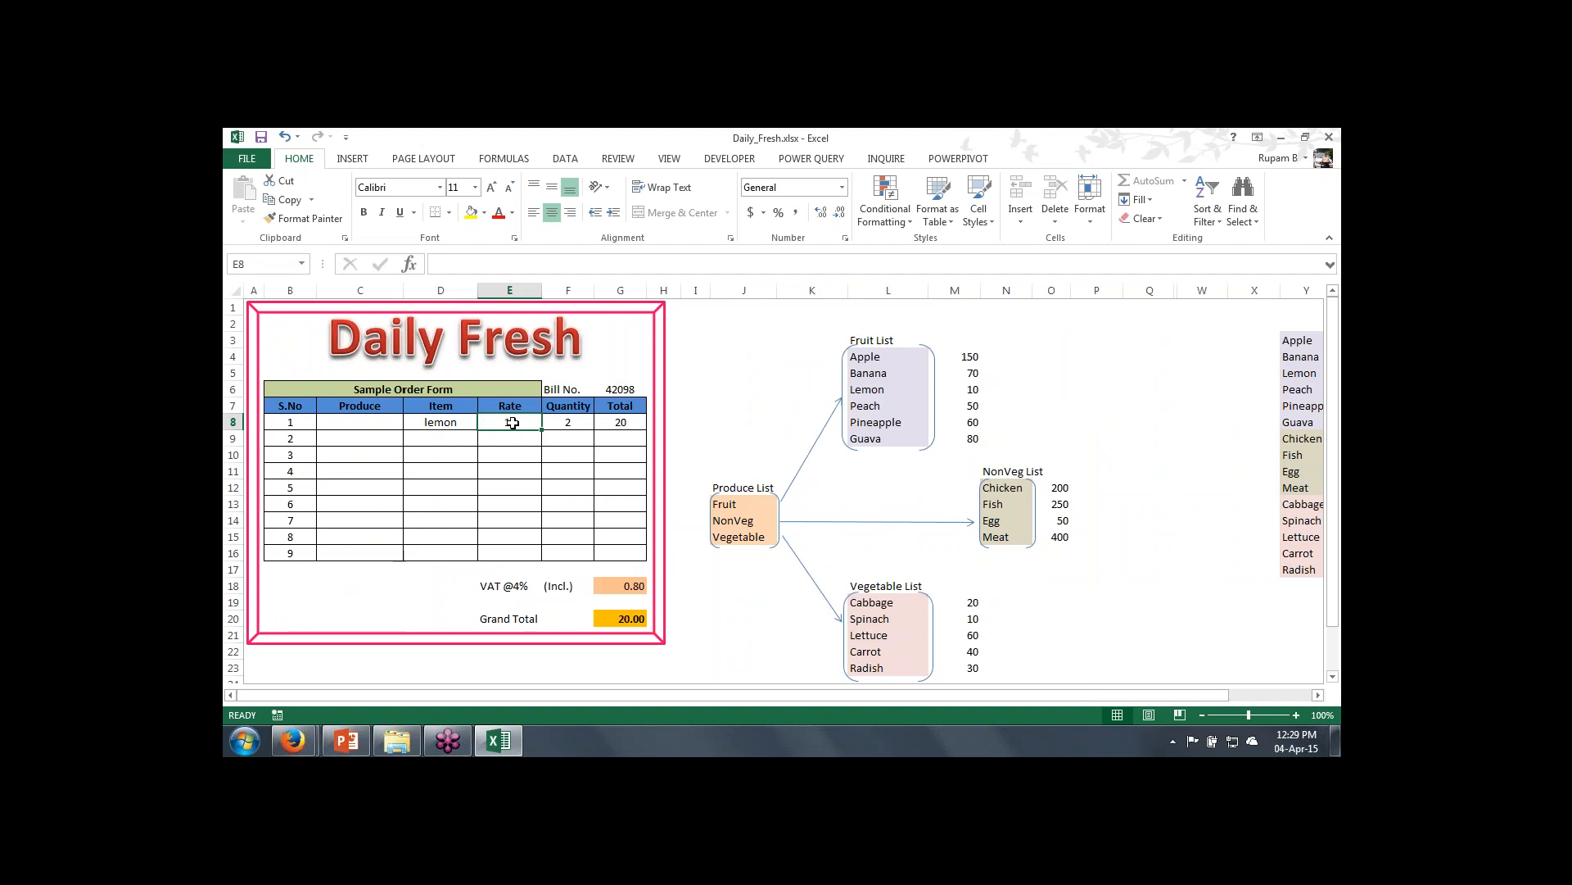
Step: Clear the quantity and the item from the first row of the sample order form
click(564, 425)
key(Delete)
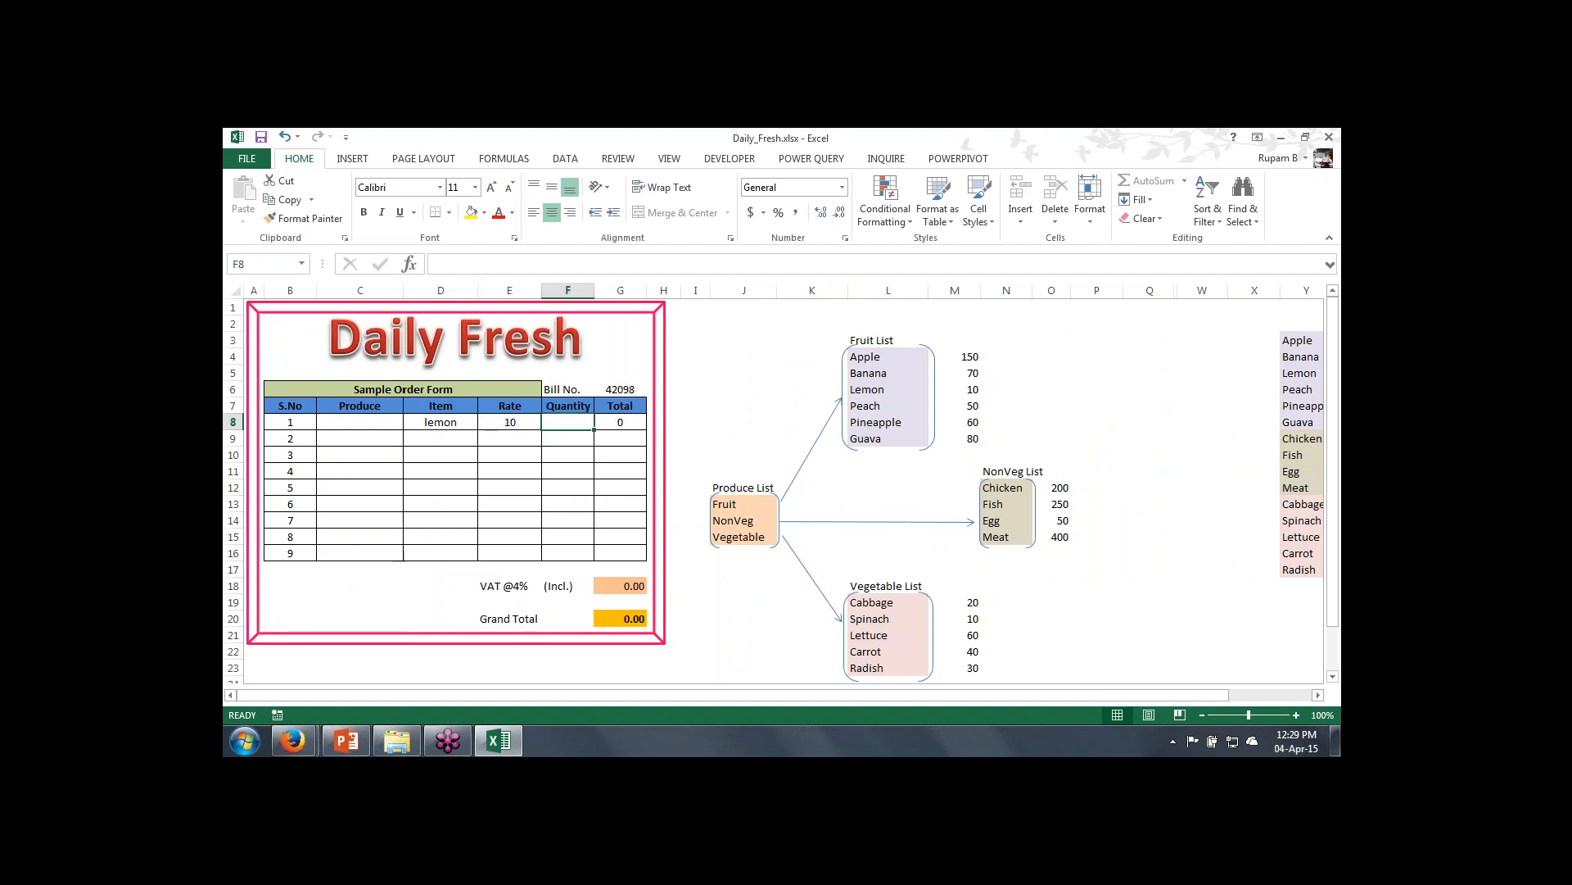
click(448, 421)
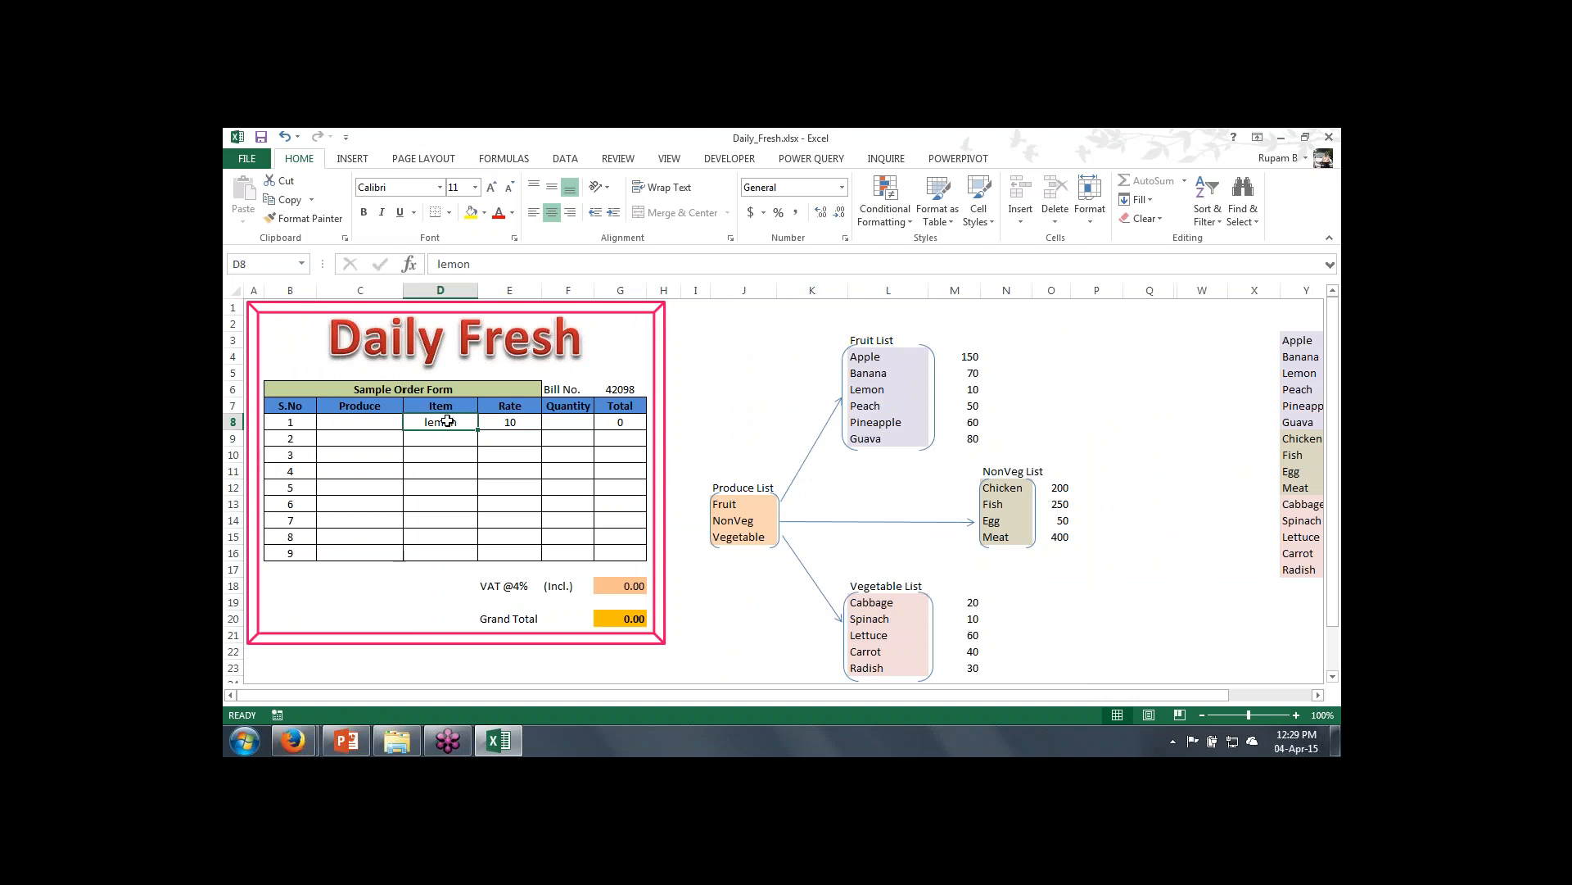
key(Delete)
key(Left)
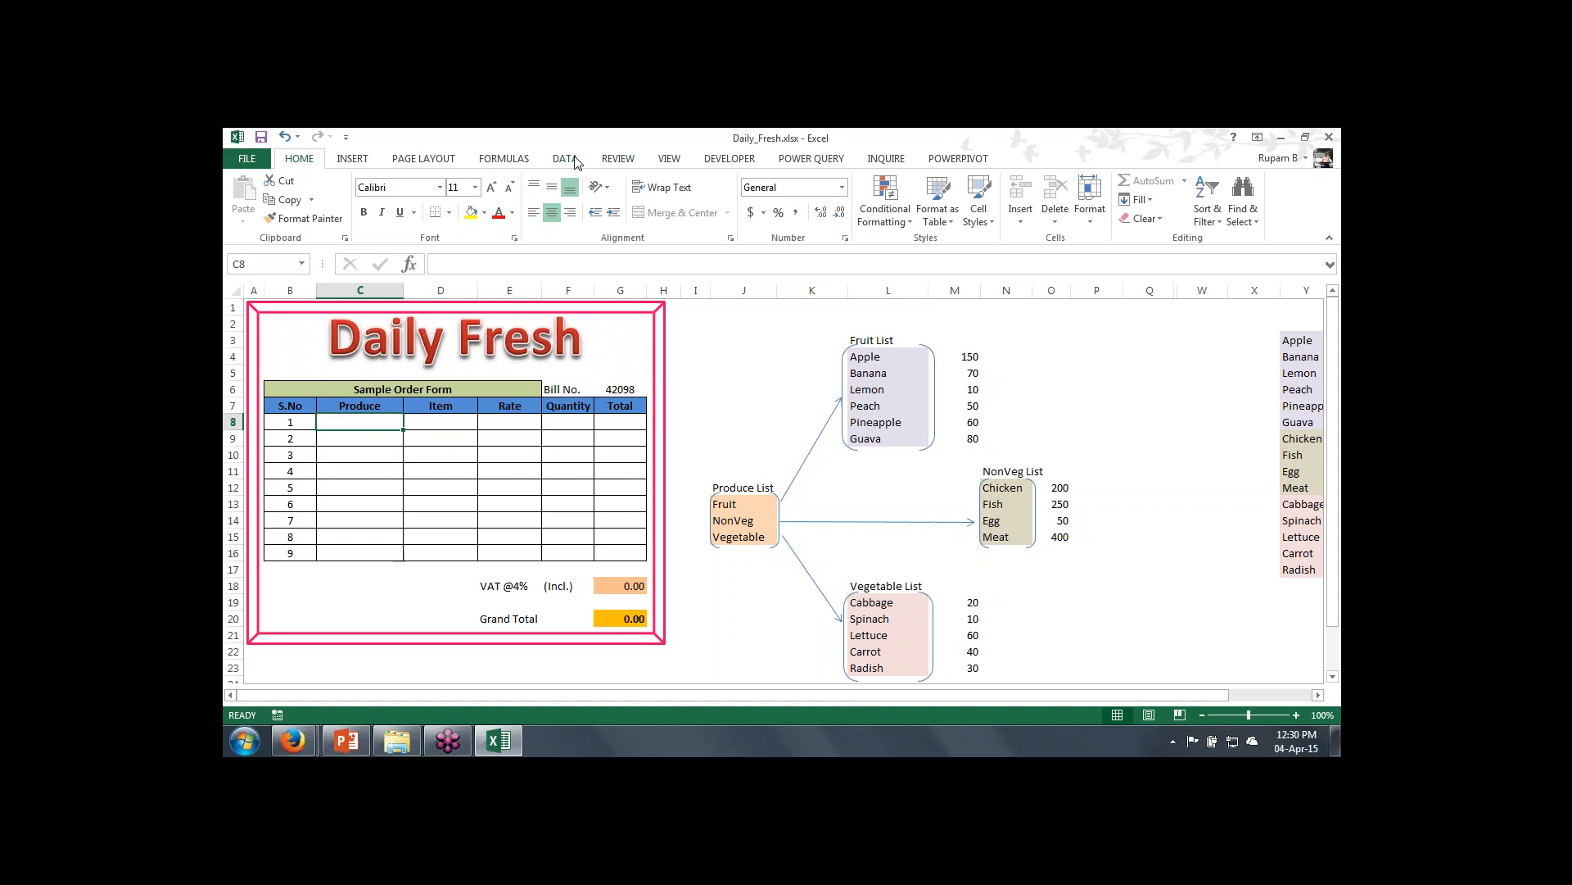
Step: Unprotect the order form sheet by entering the sheet password
click(512, 158)
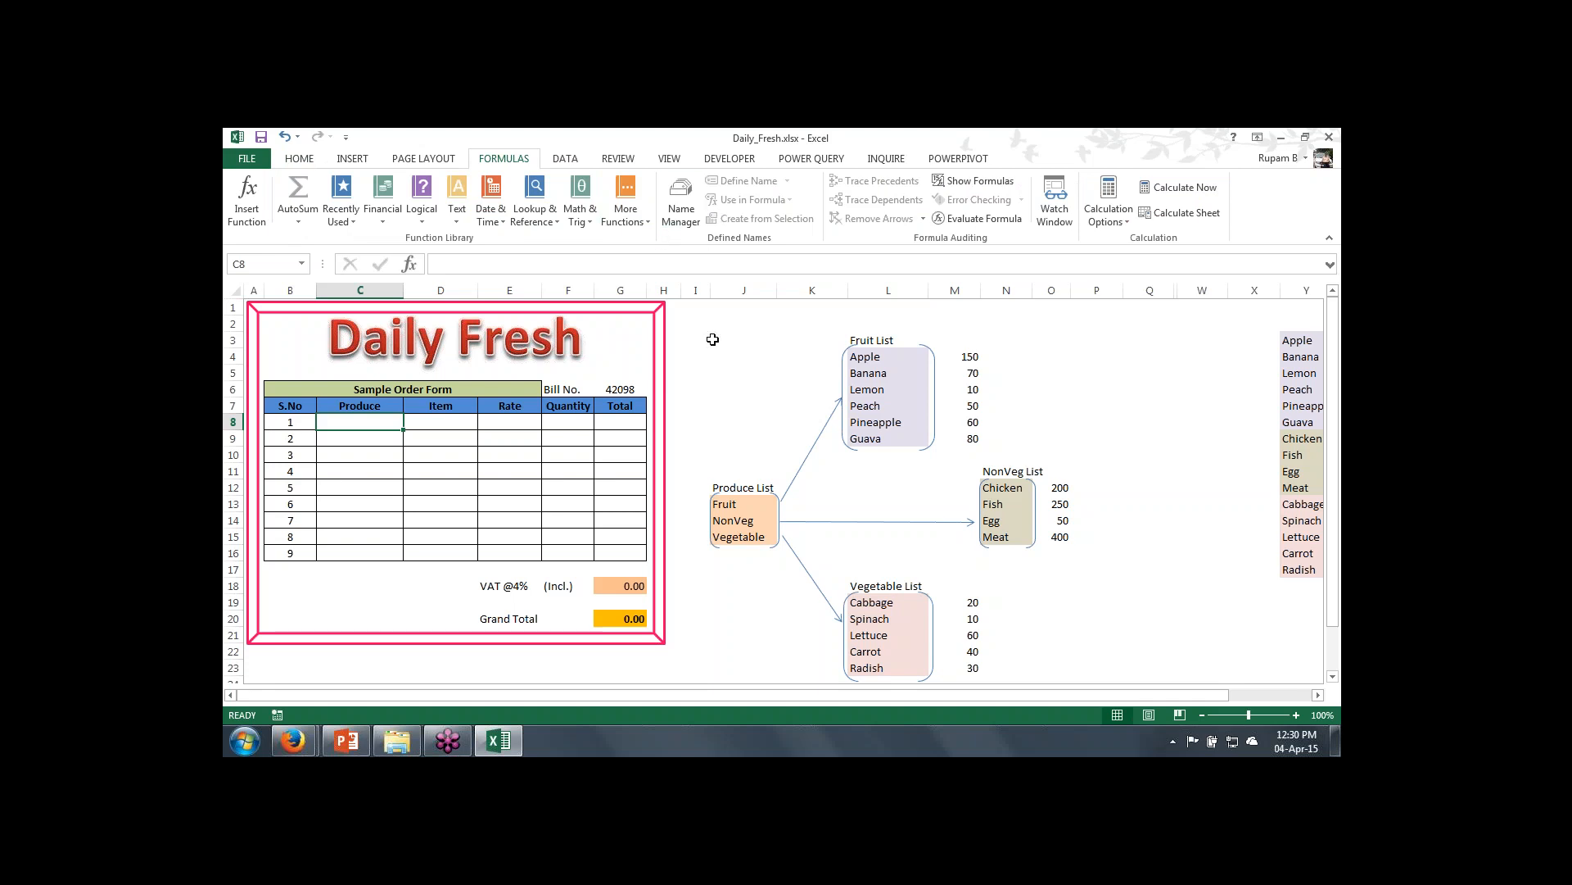
click(506, 421)
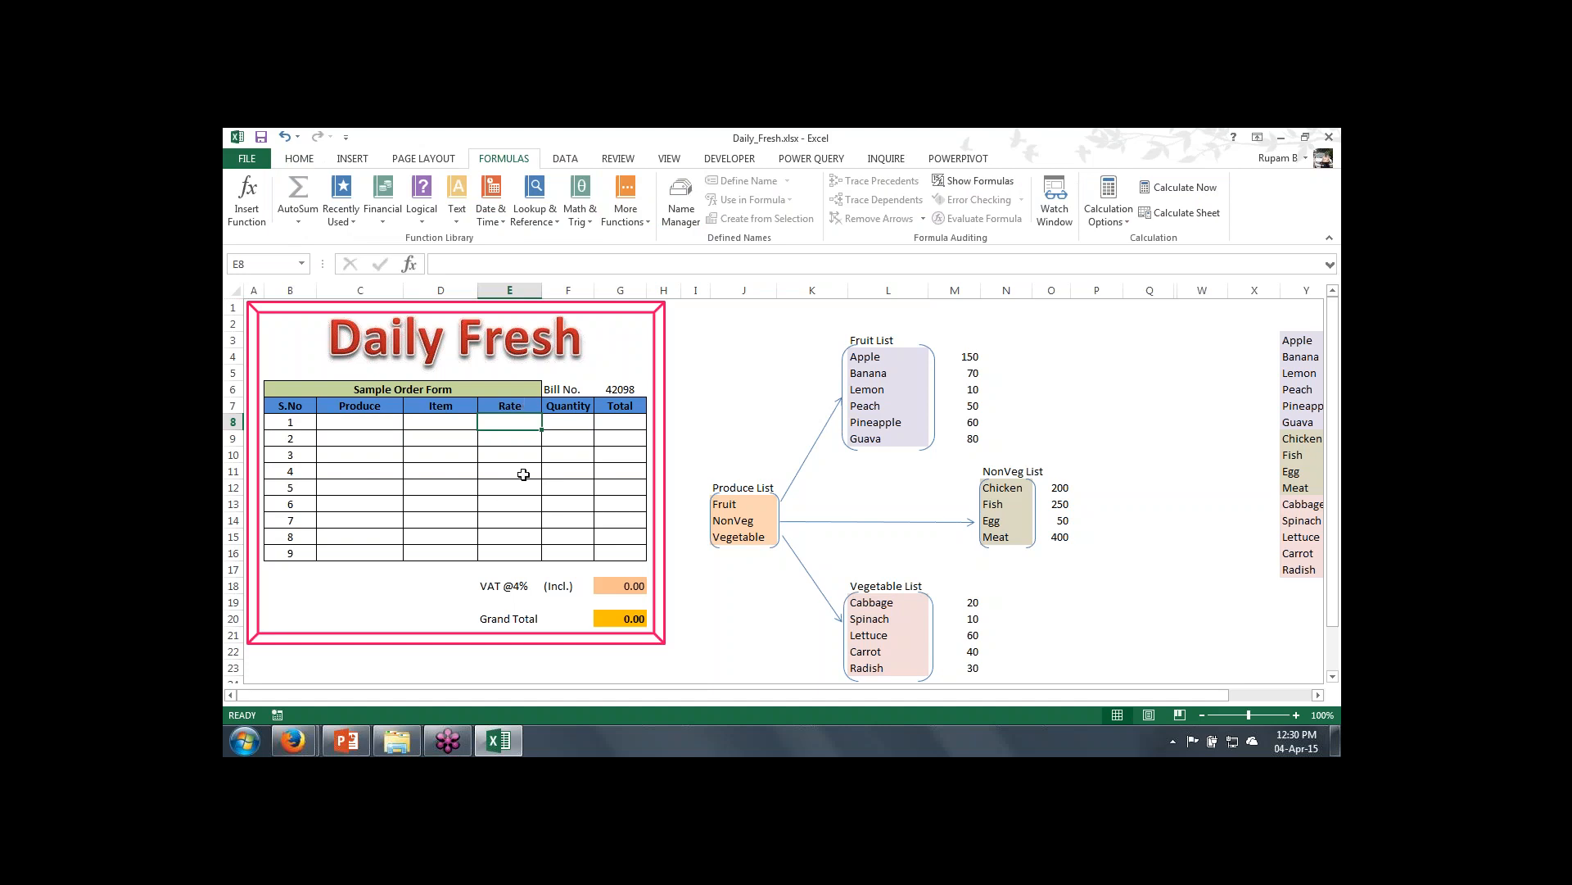
click(620, 160)
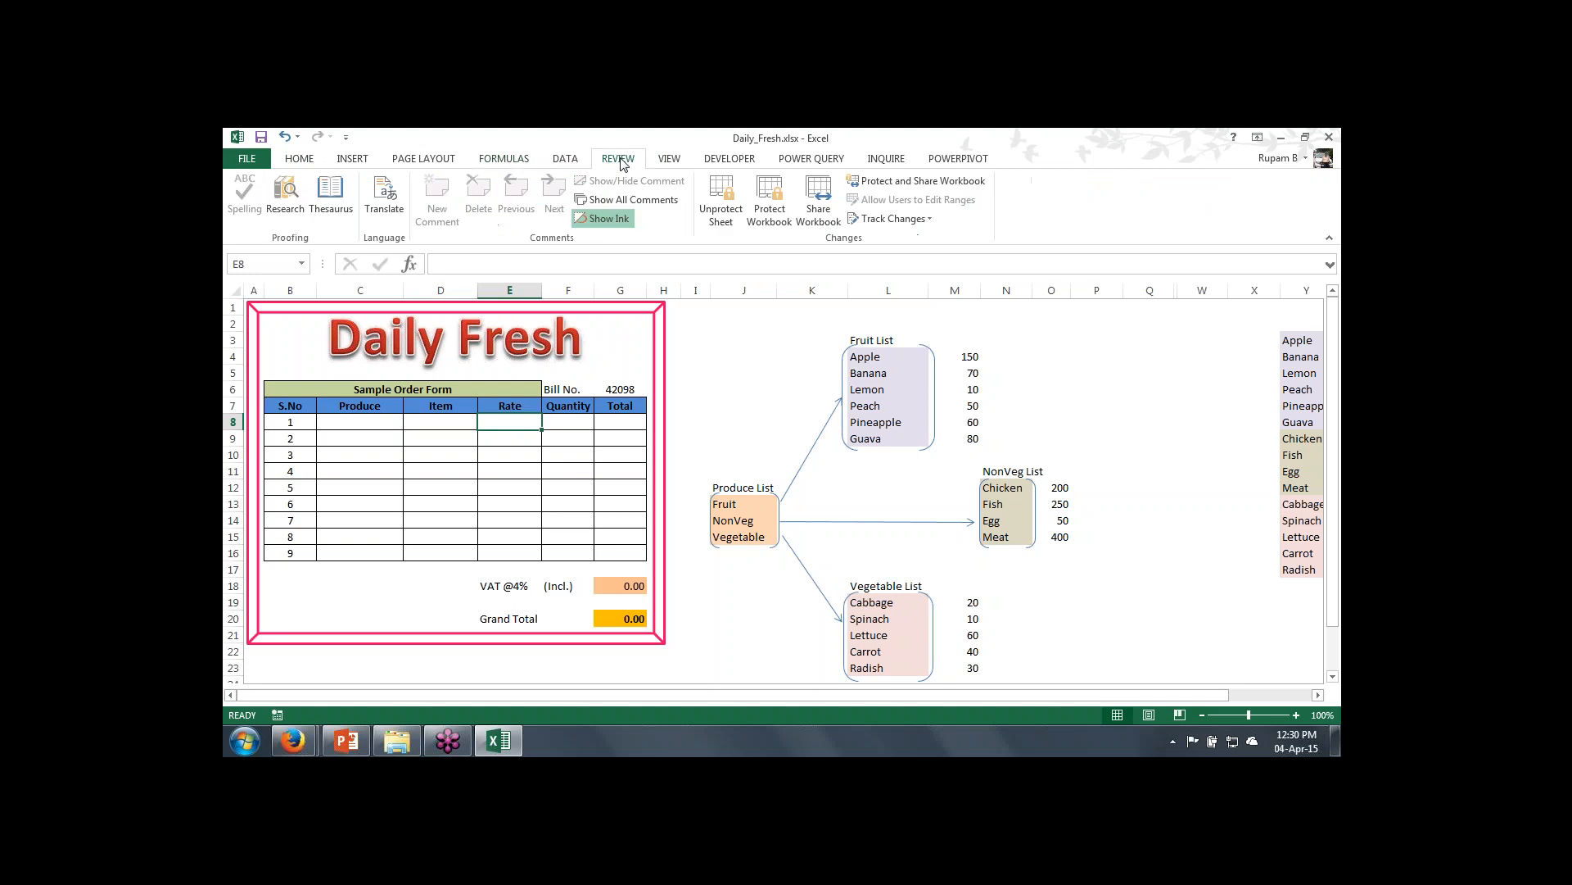
click(731, 220)
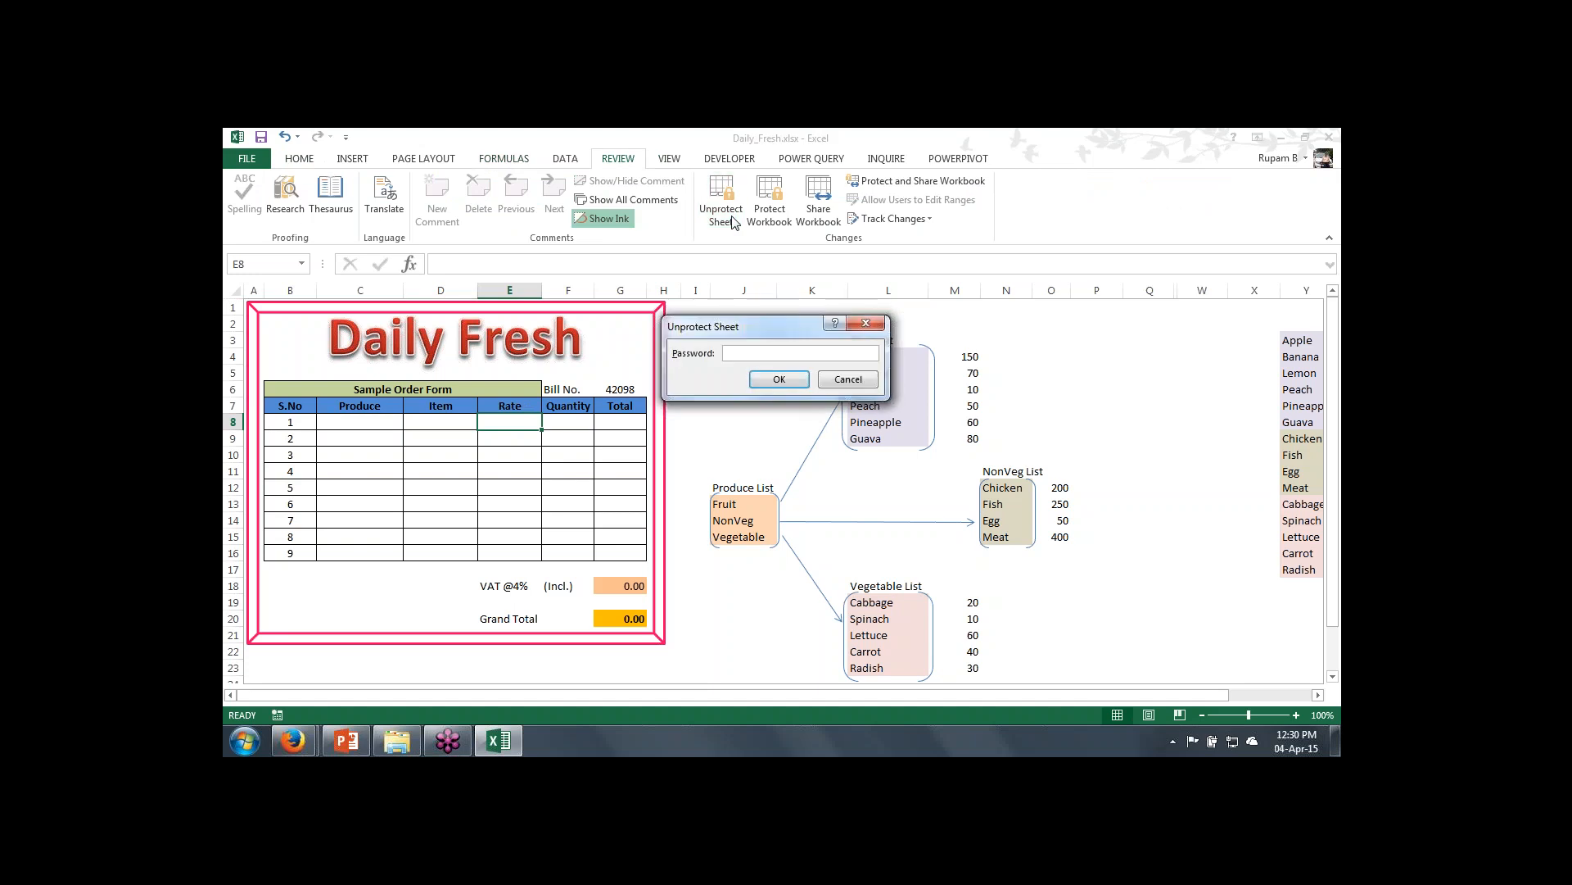
text(•••••)
key(Return)
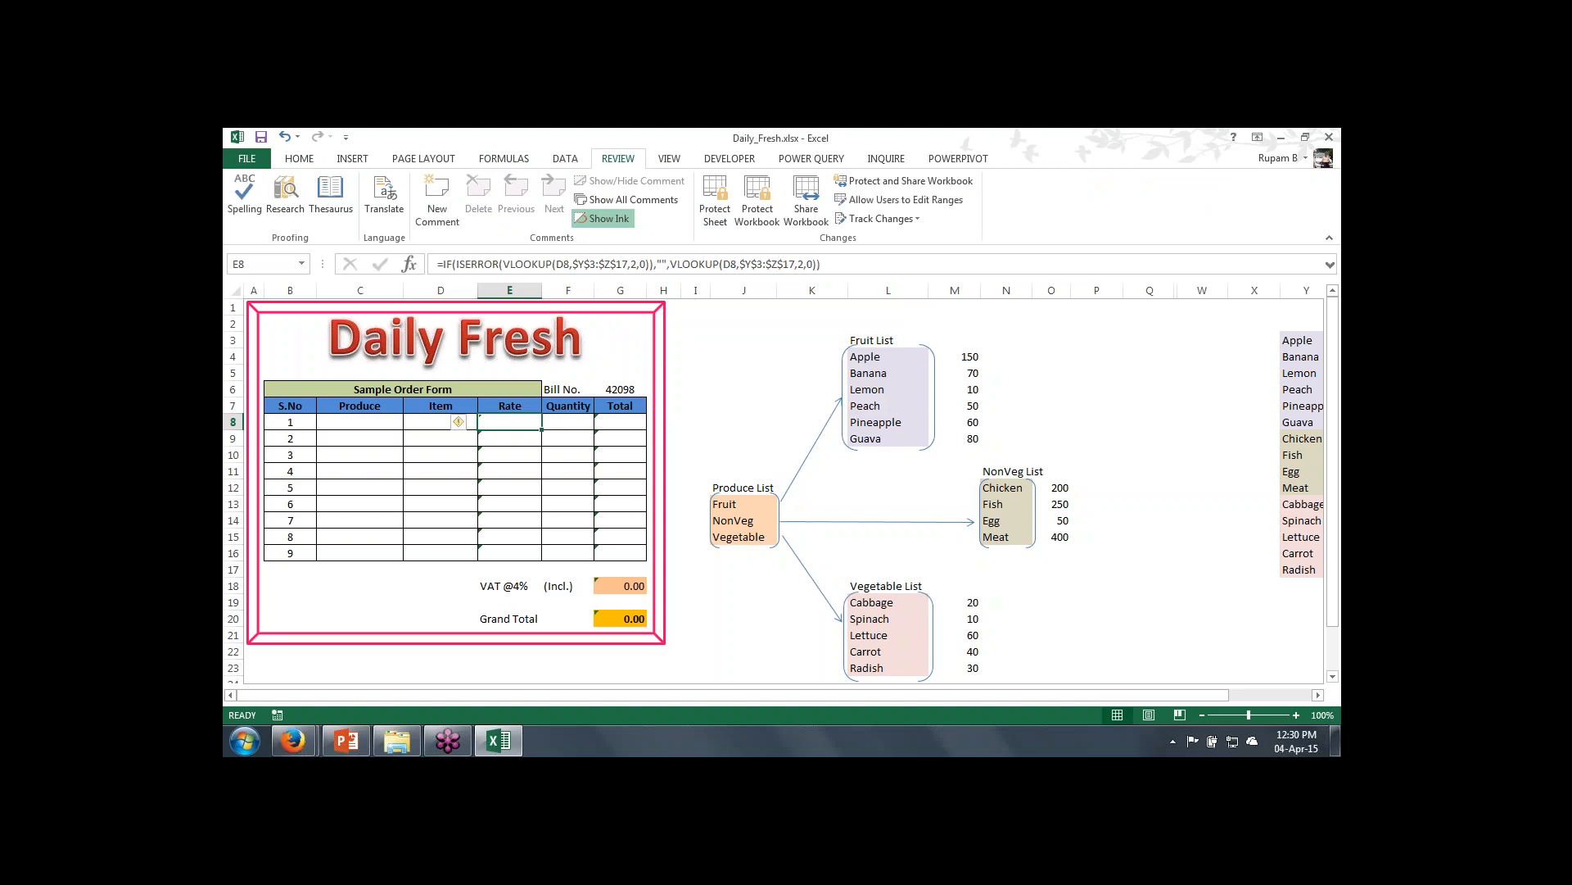
Step: Inspect the lookup formulas in the order form's Rate column and the Item cell they refer to
click(516, 454)
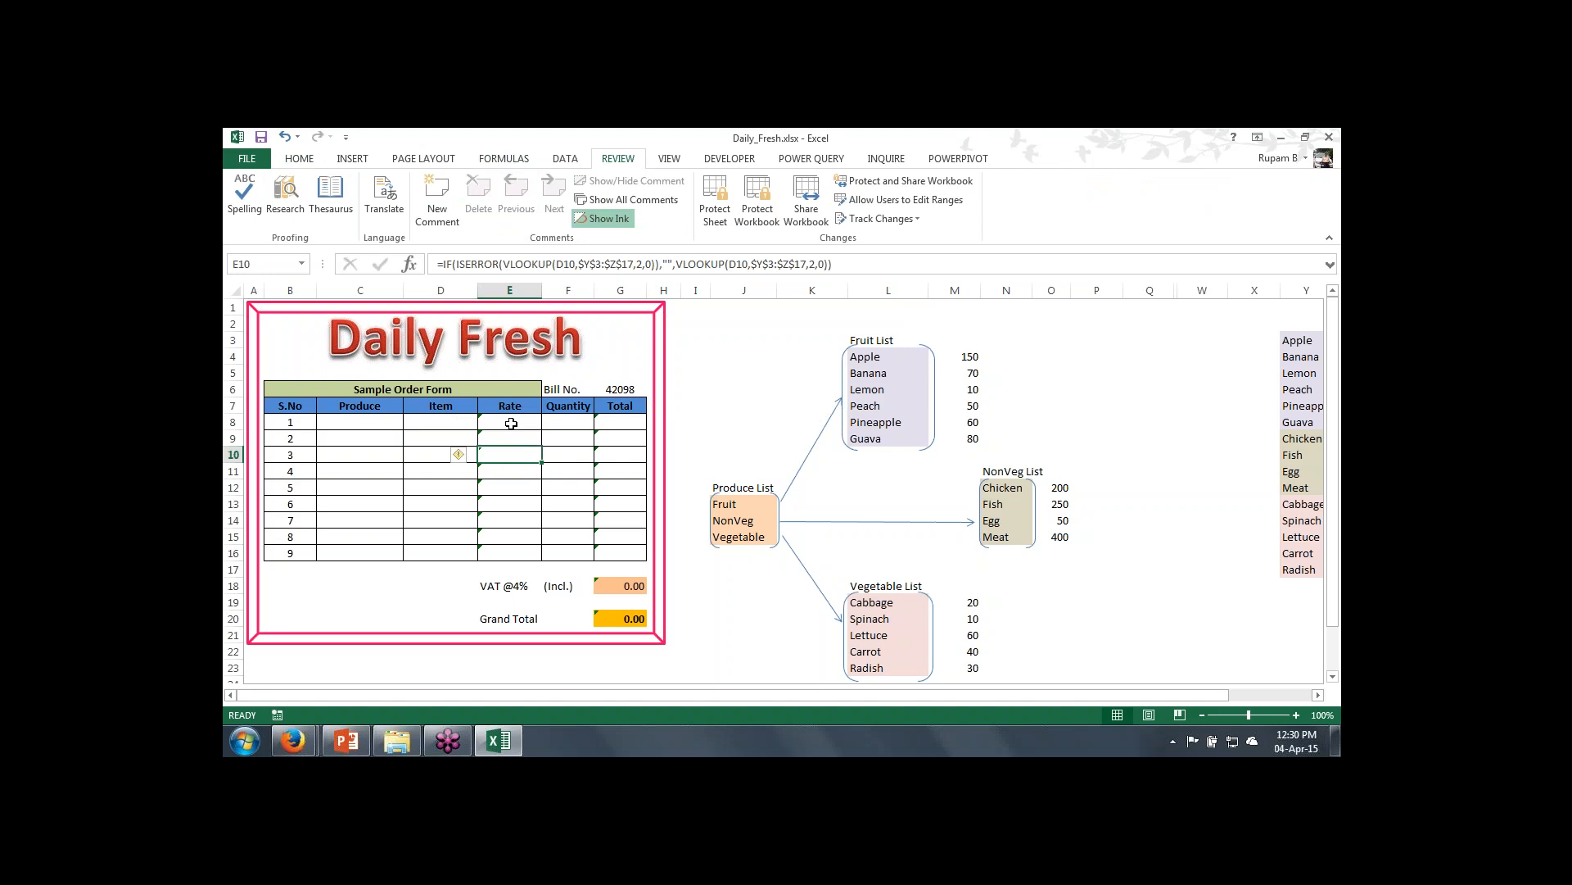
click(511, 423)
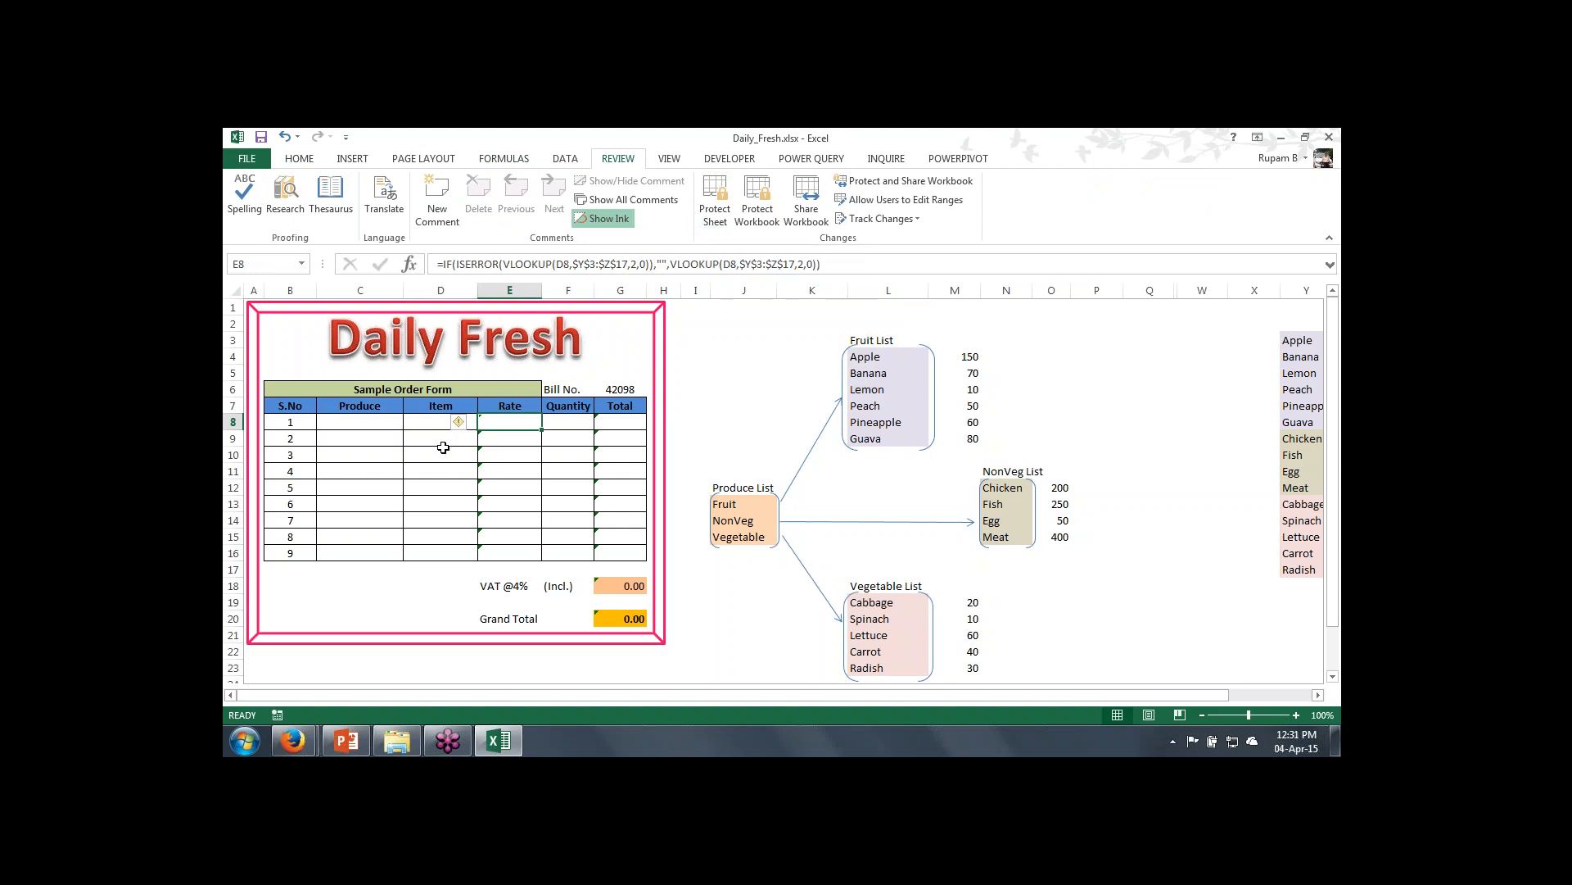
click(428, 423)
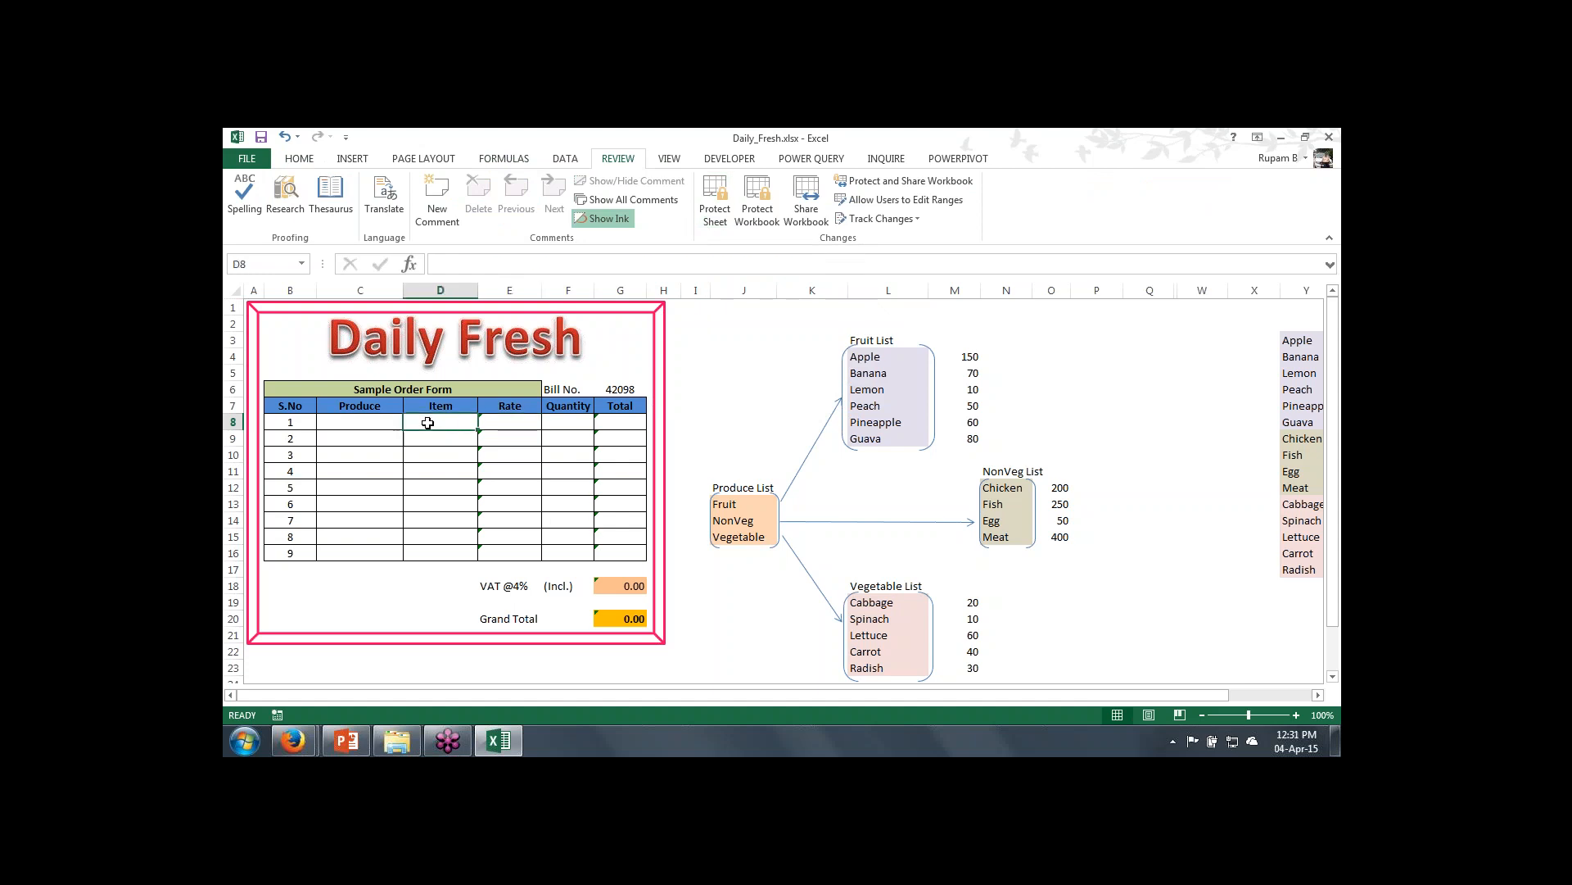
Step: Look at the new name settings for the first Produce cell and the workbook's defined names in the Name Manager
click(367, 423)
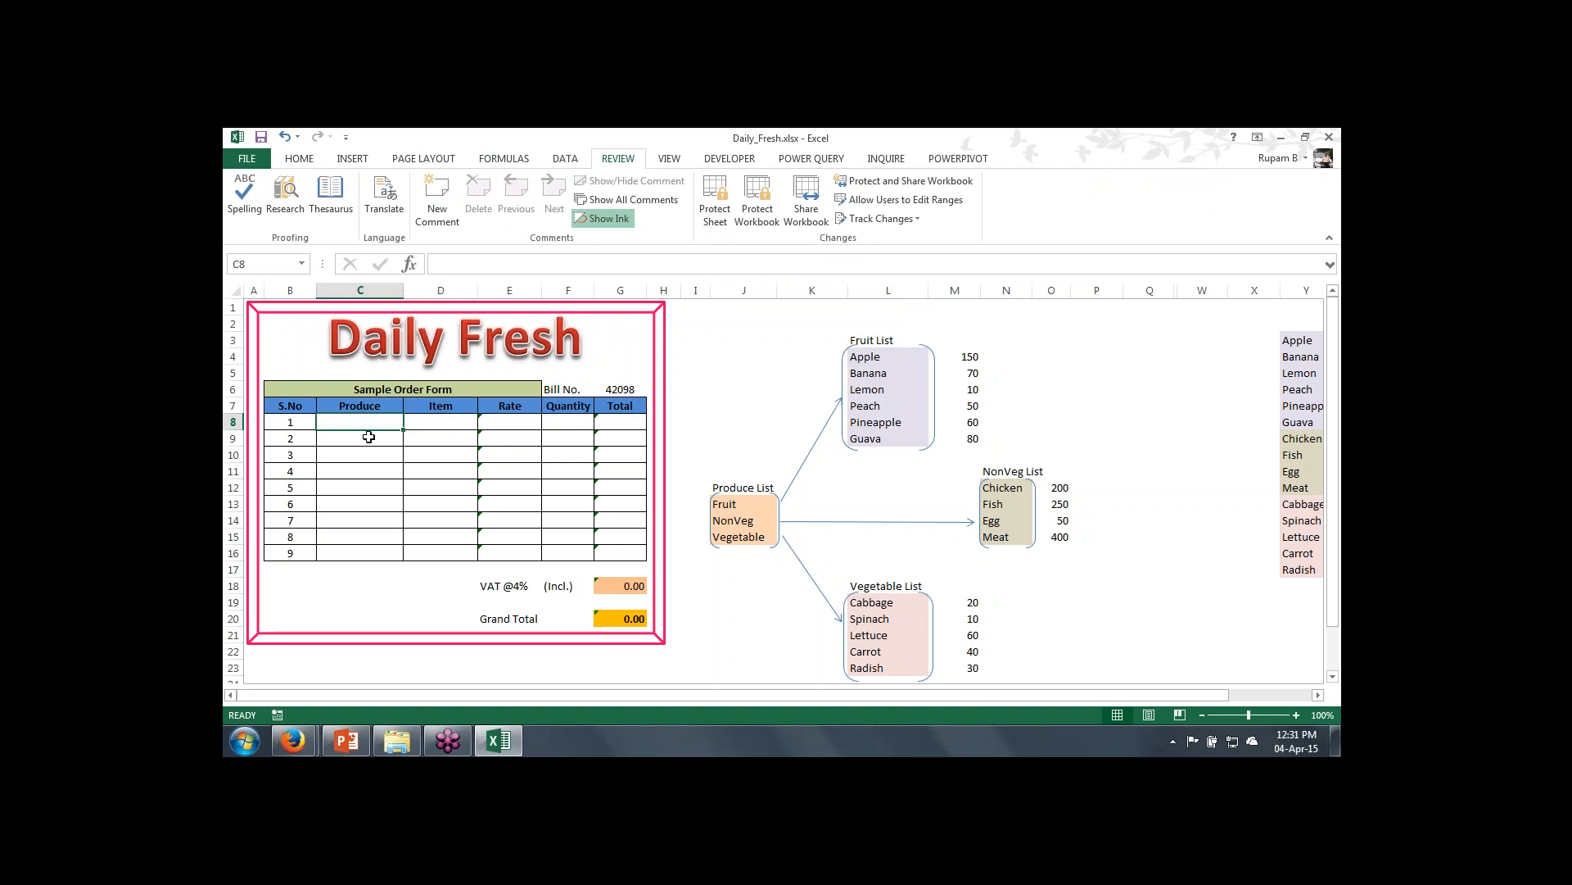
click(497, 160)
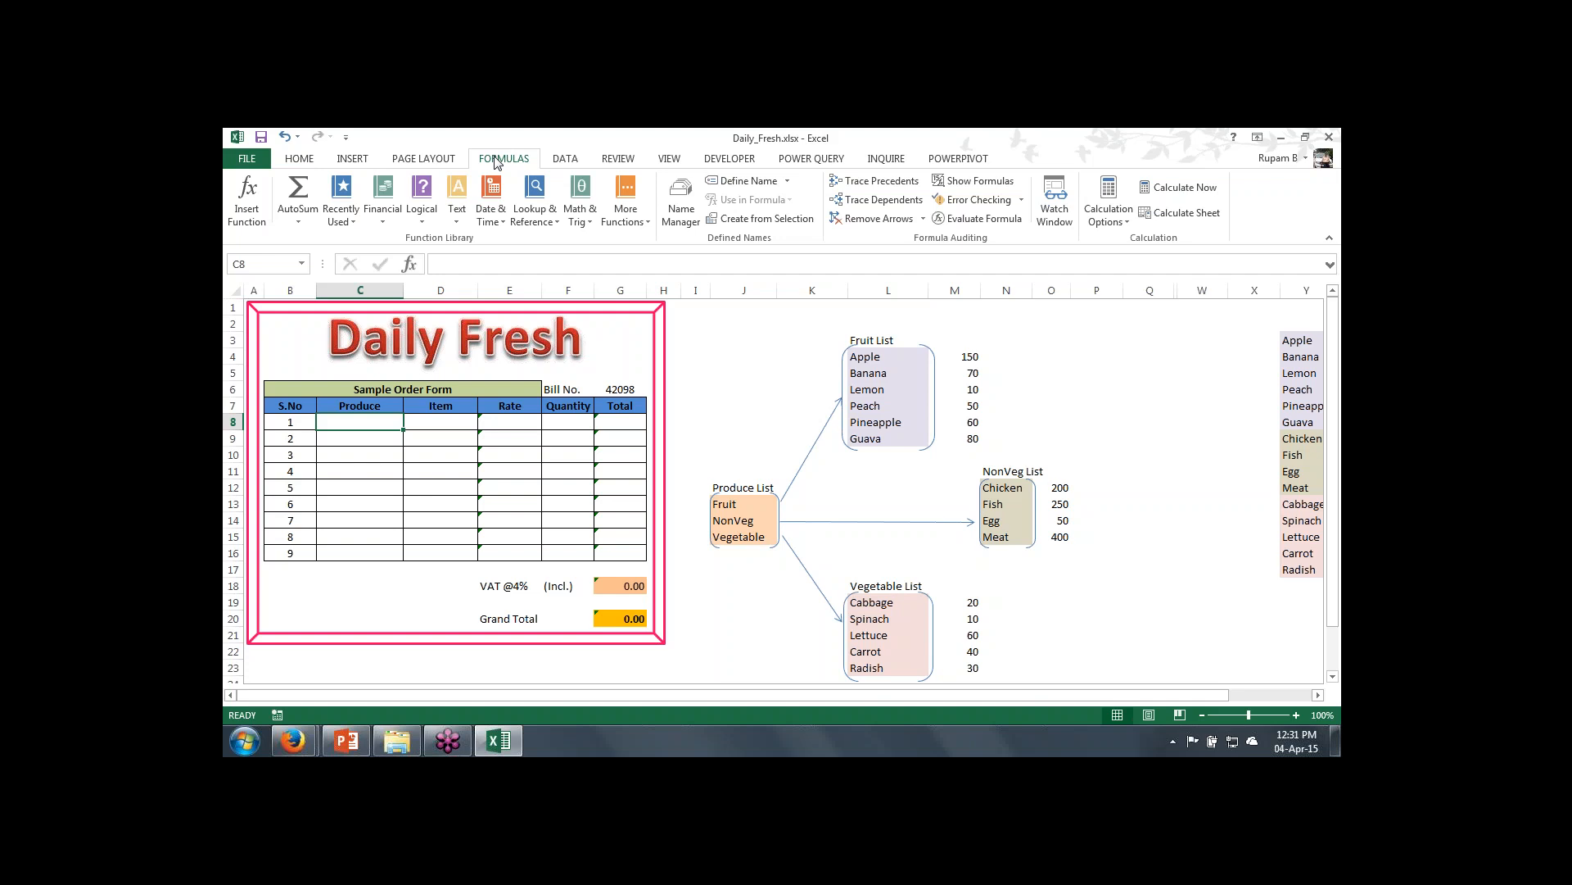
click(746, 182)
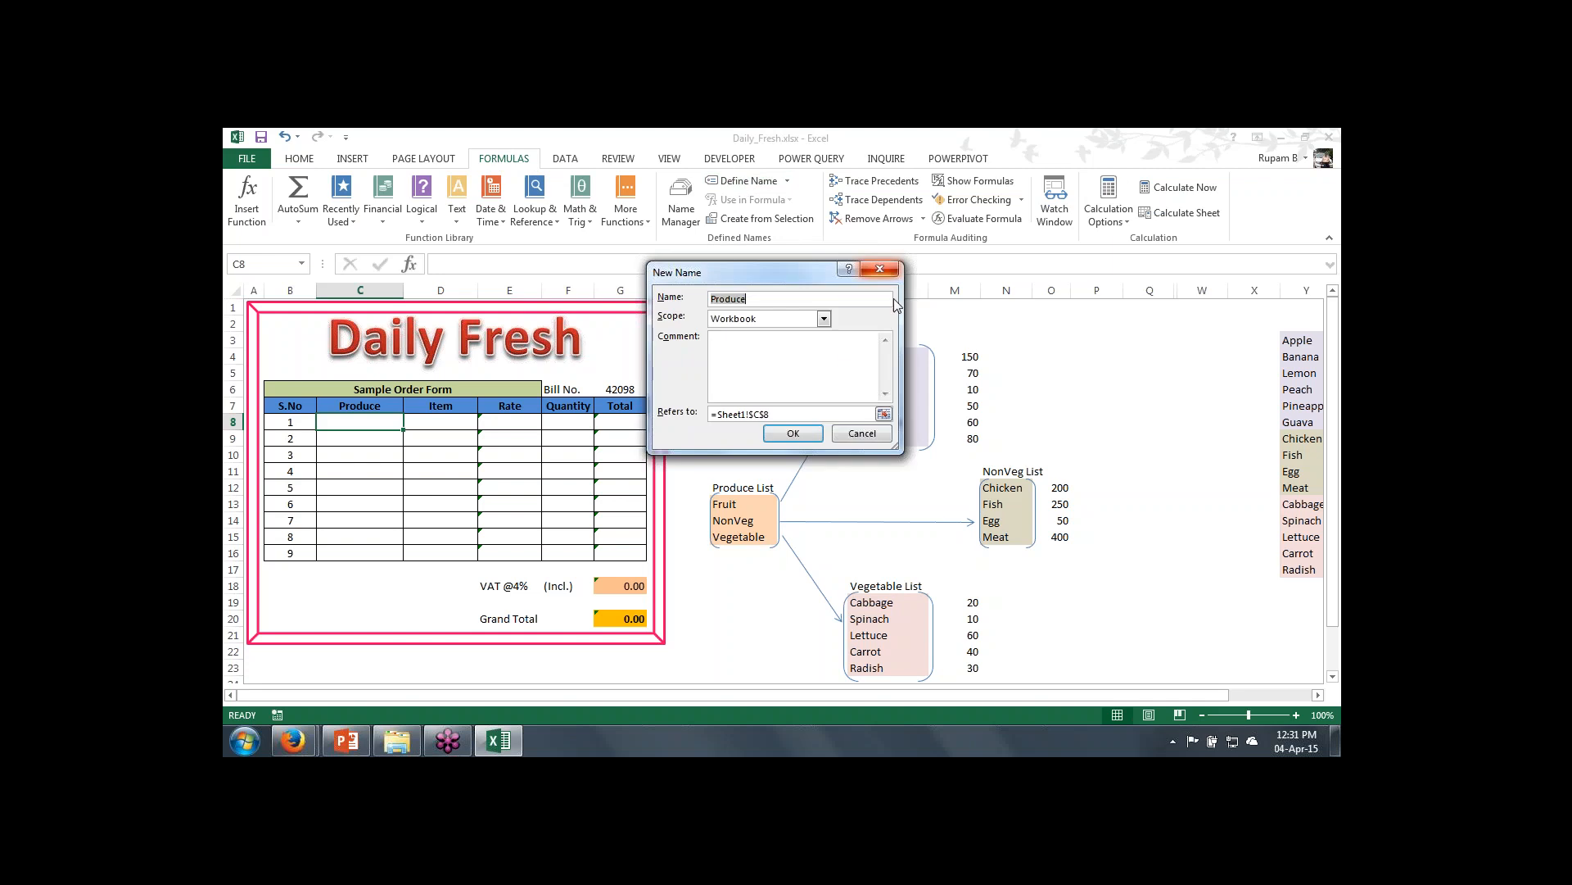
click(862, 434)
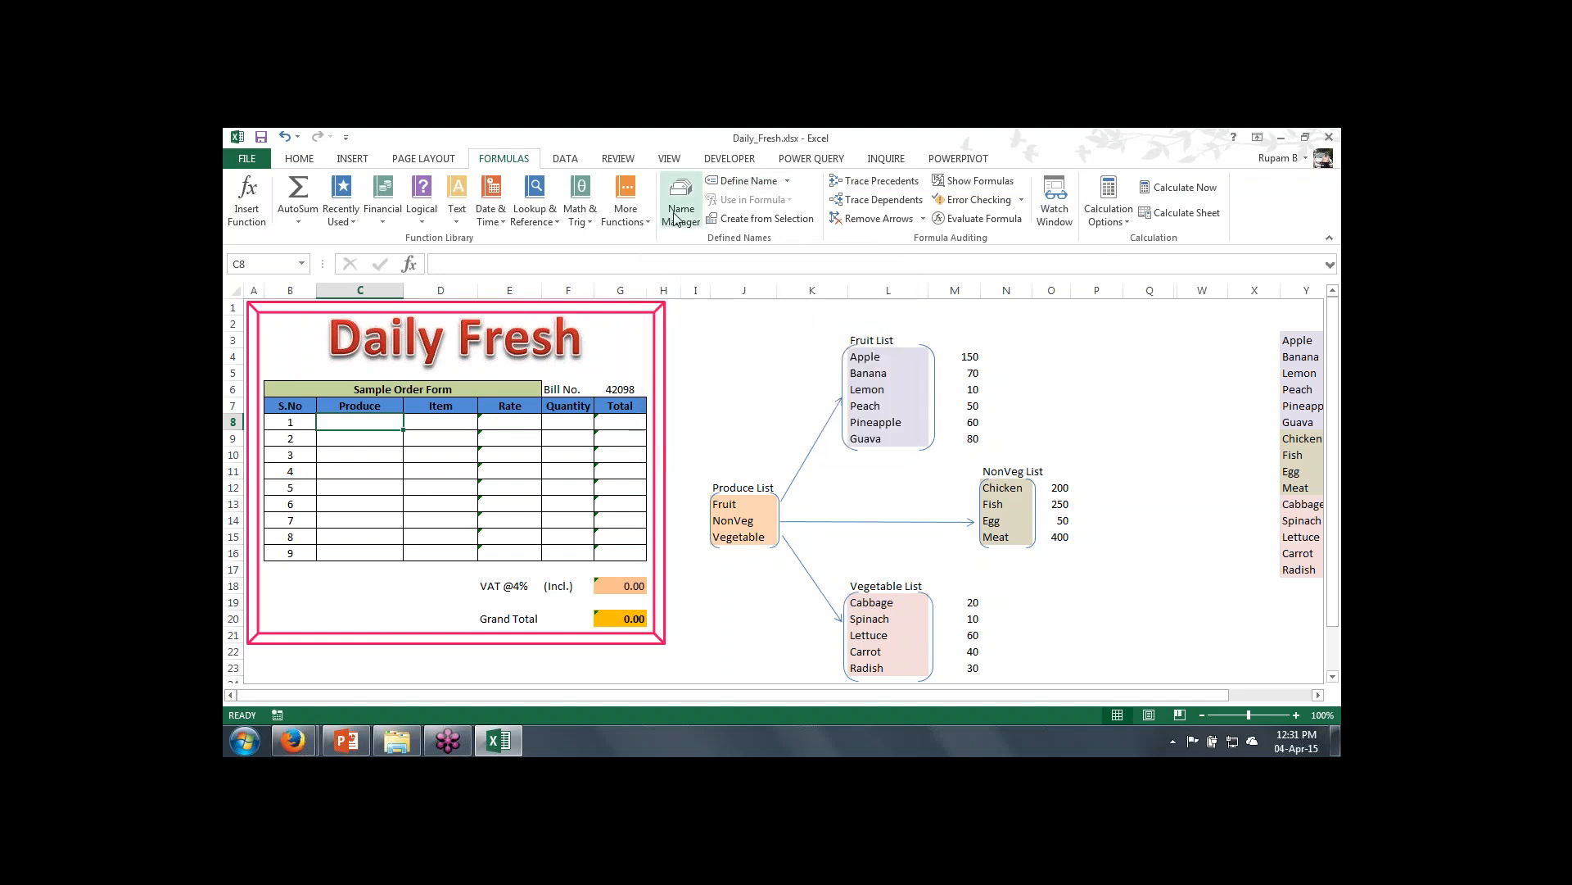
click(681, 201)
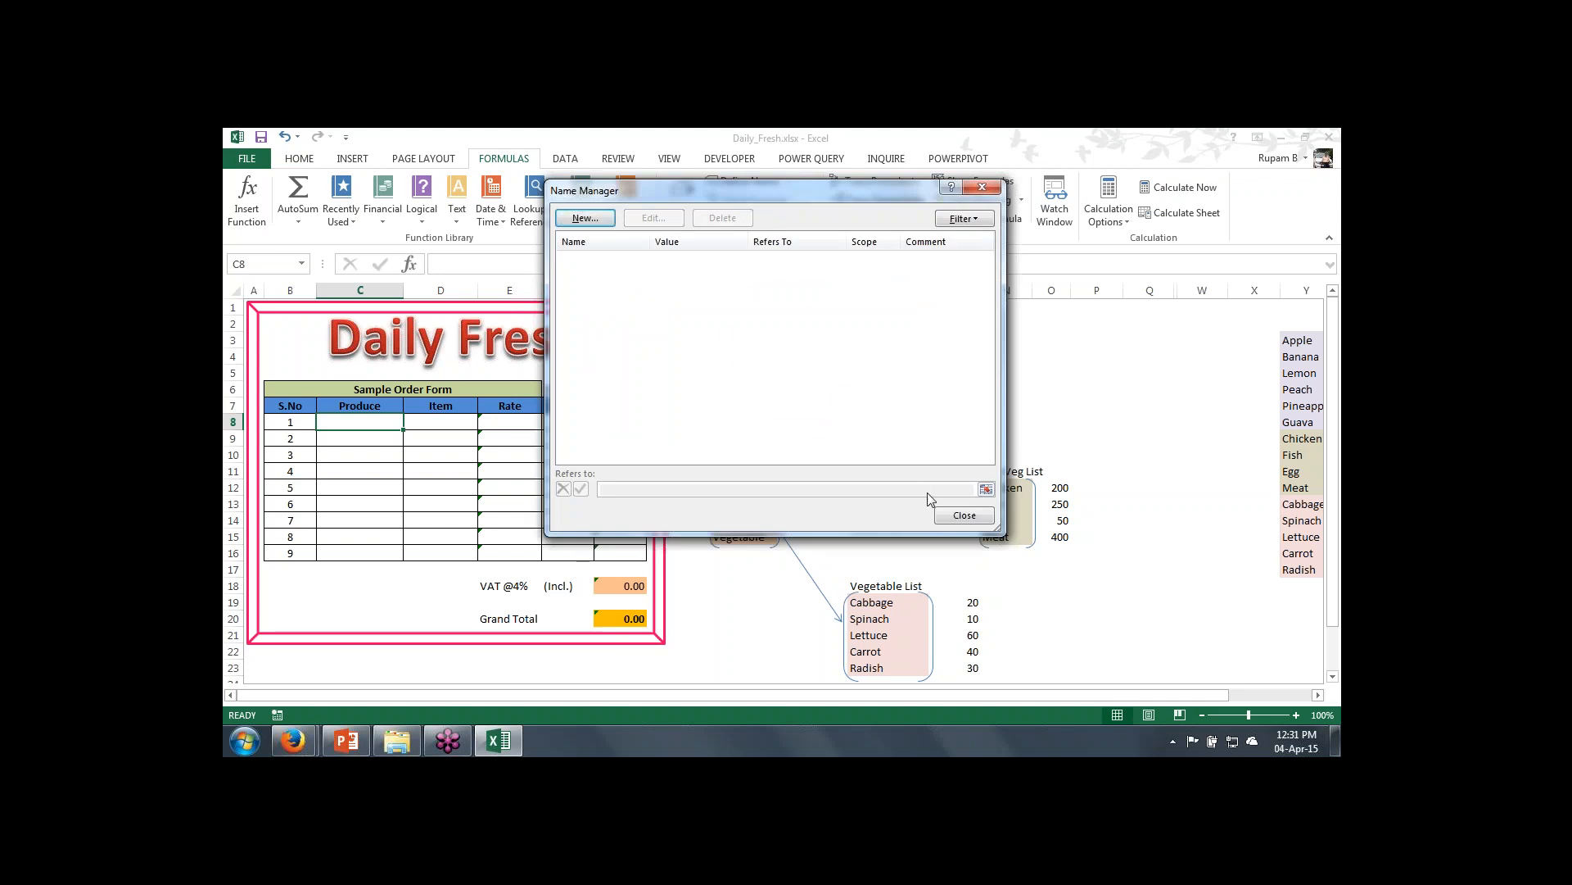
click(954, 516)
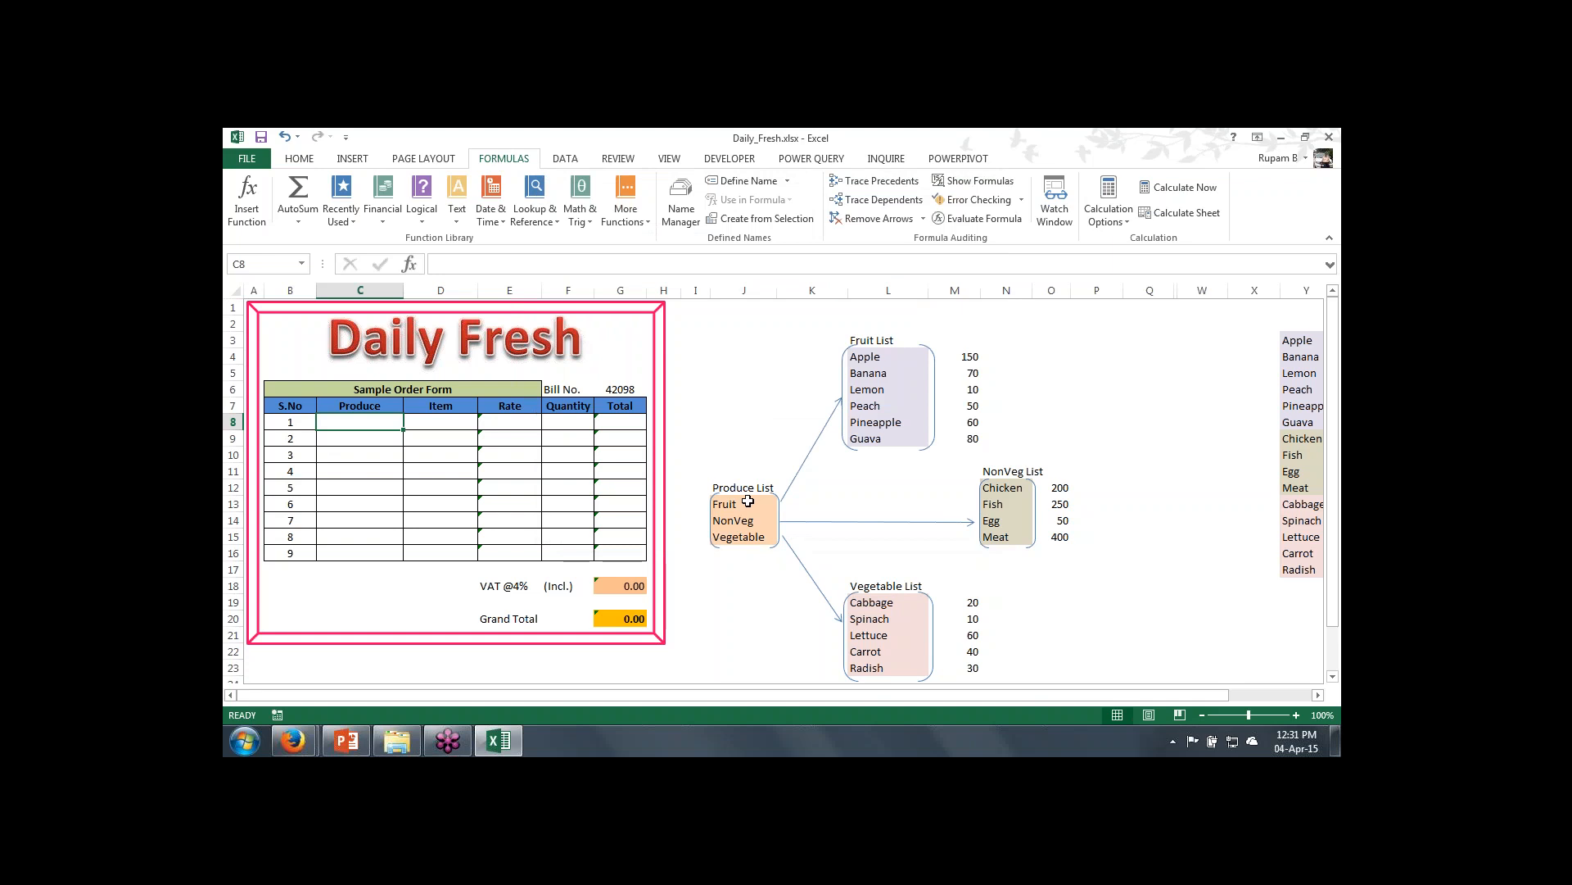
Step: Define the workbook name Produce for the Fruit, NonVeg and Vegetable cells J13:J15 under Produce List
click(747, 503)
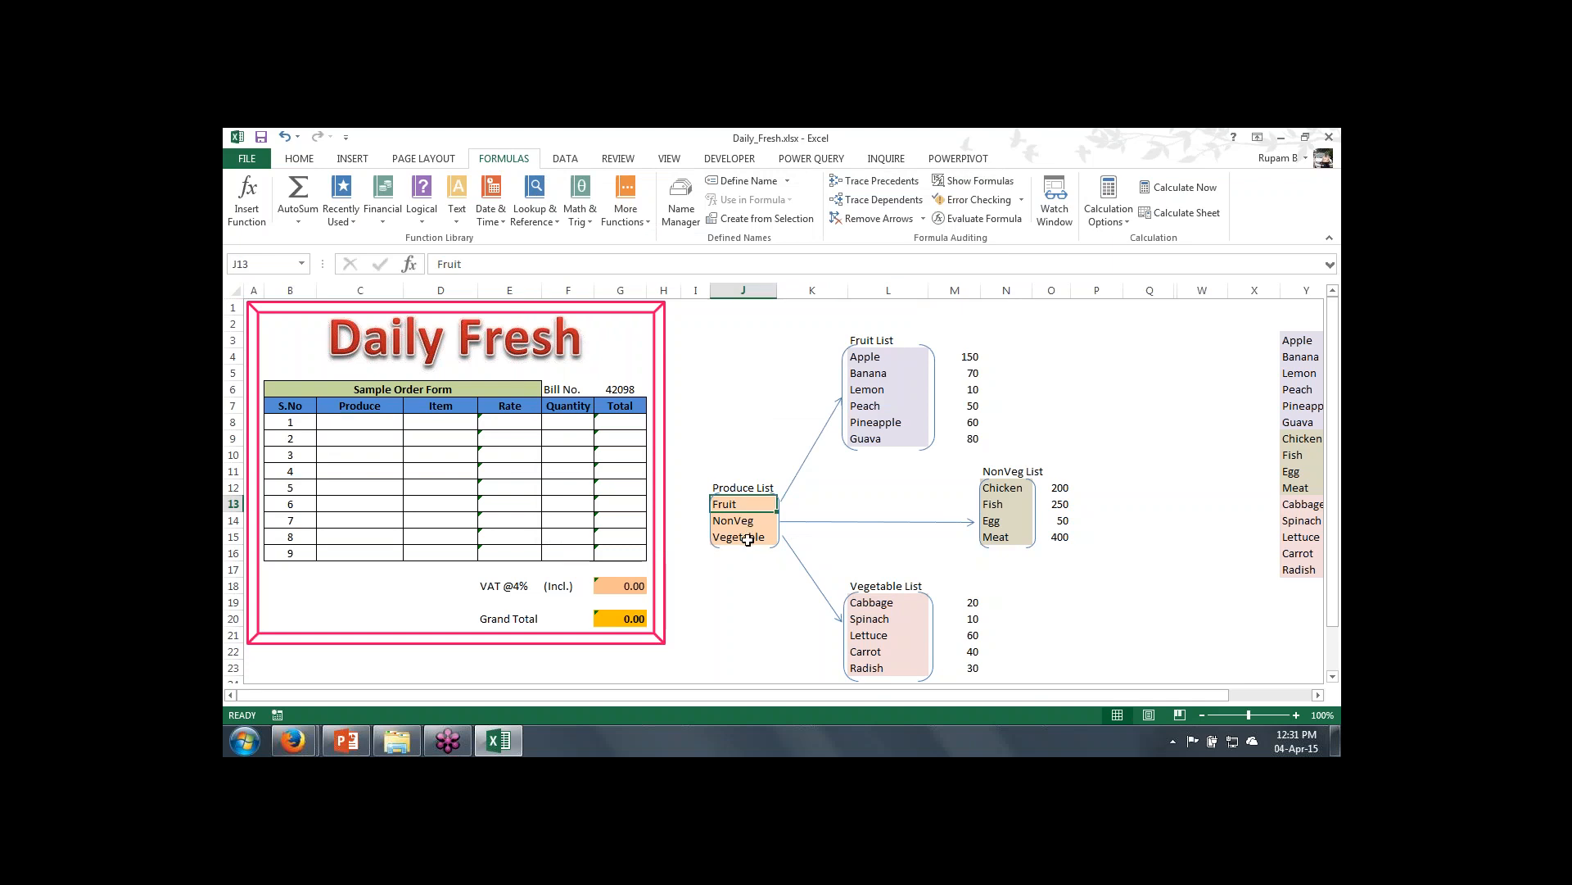
shift+click(748, 540)
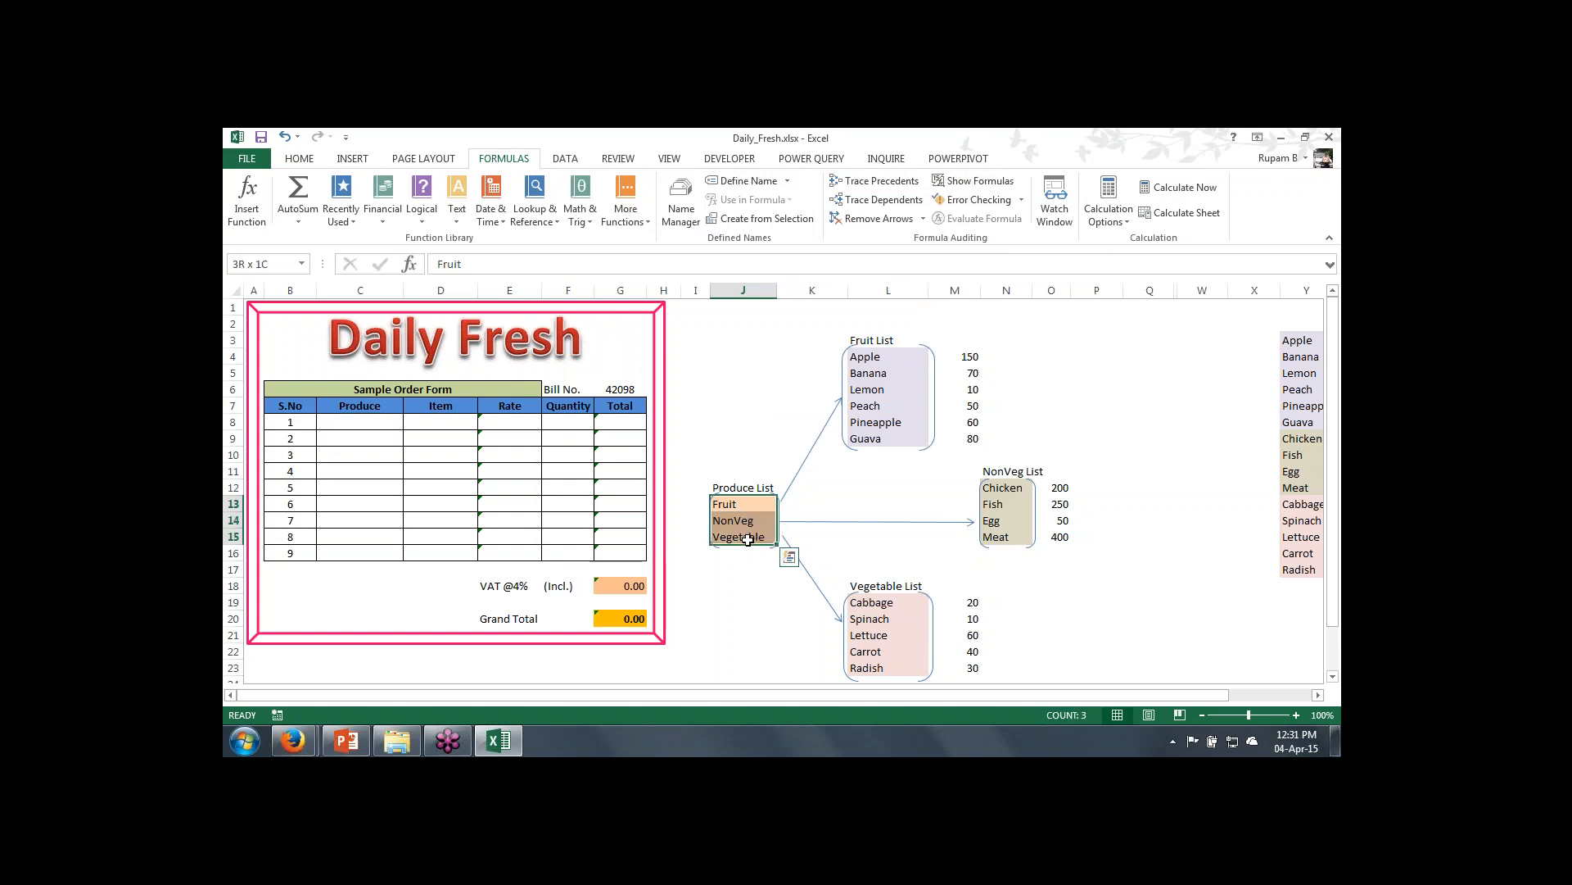
click(747, 181)
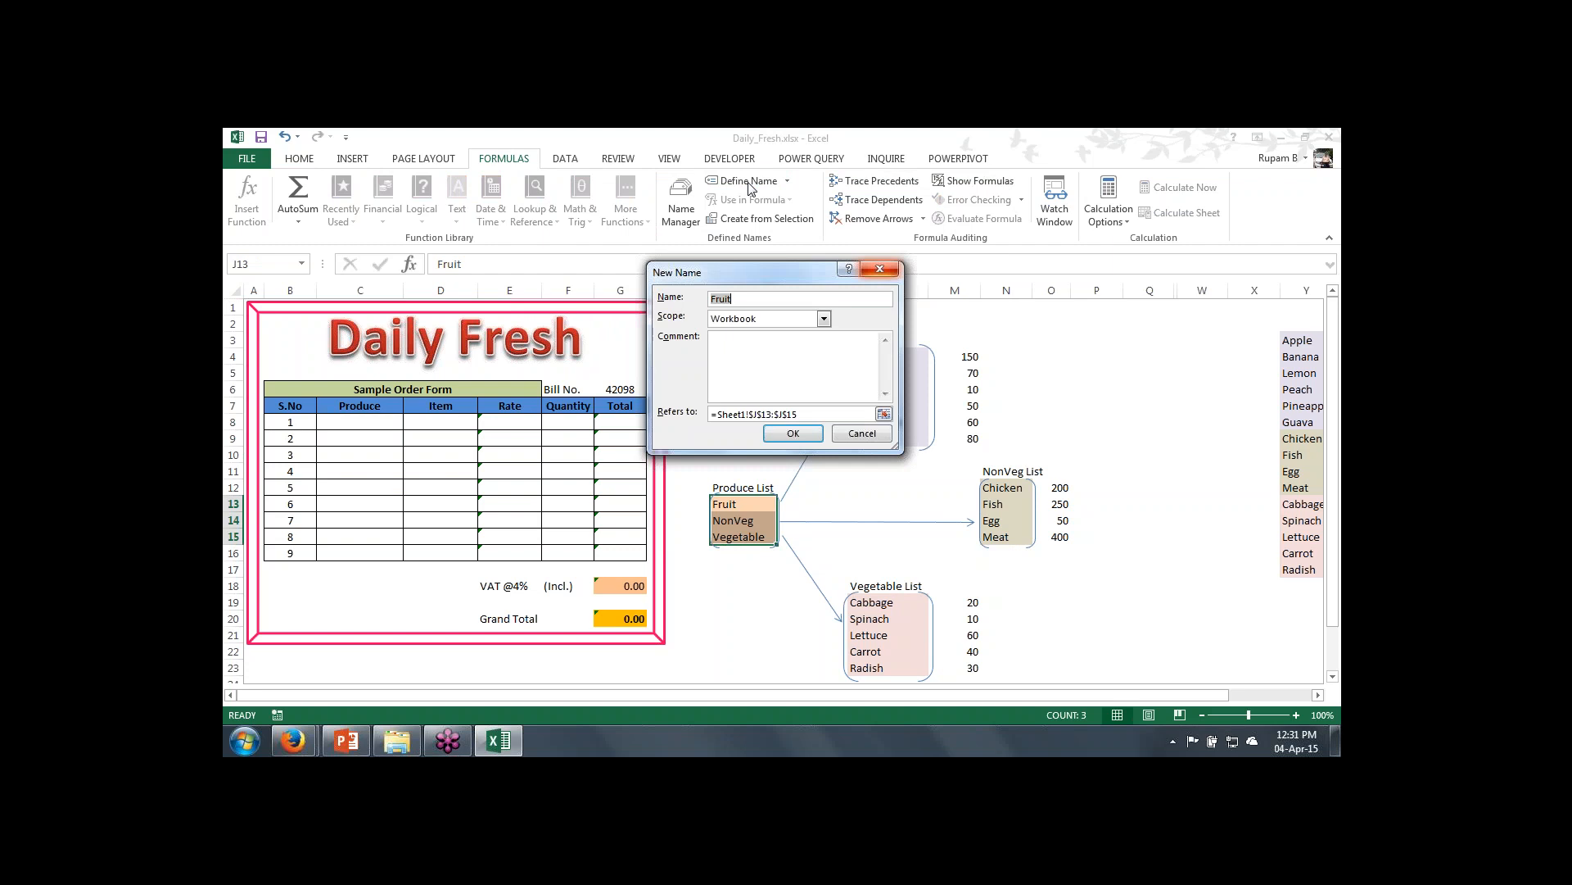
text(Produce)
click(793, 433)
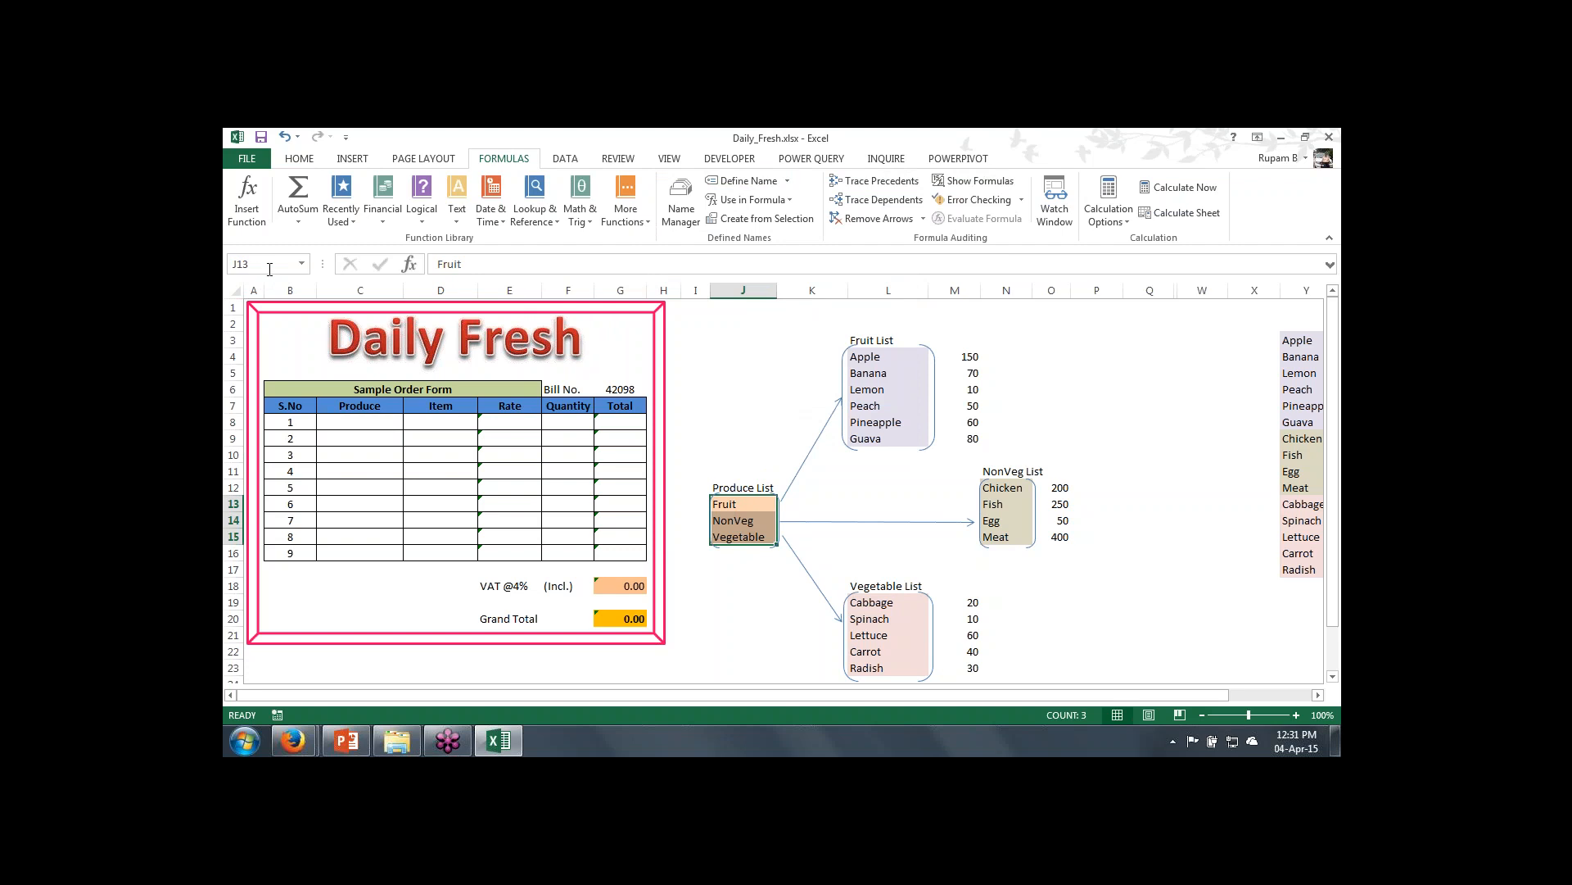
Step: Add list data validation with source =Produce to the first Produce cell C8 and check its choices
click(381, 419)
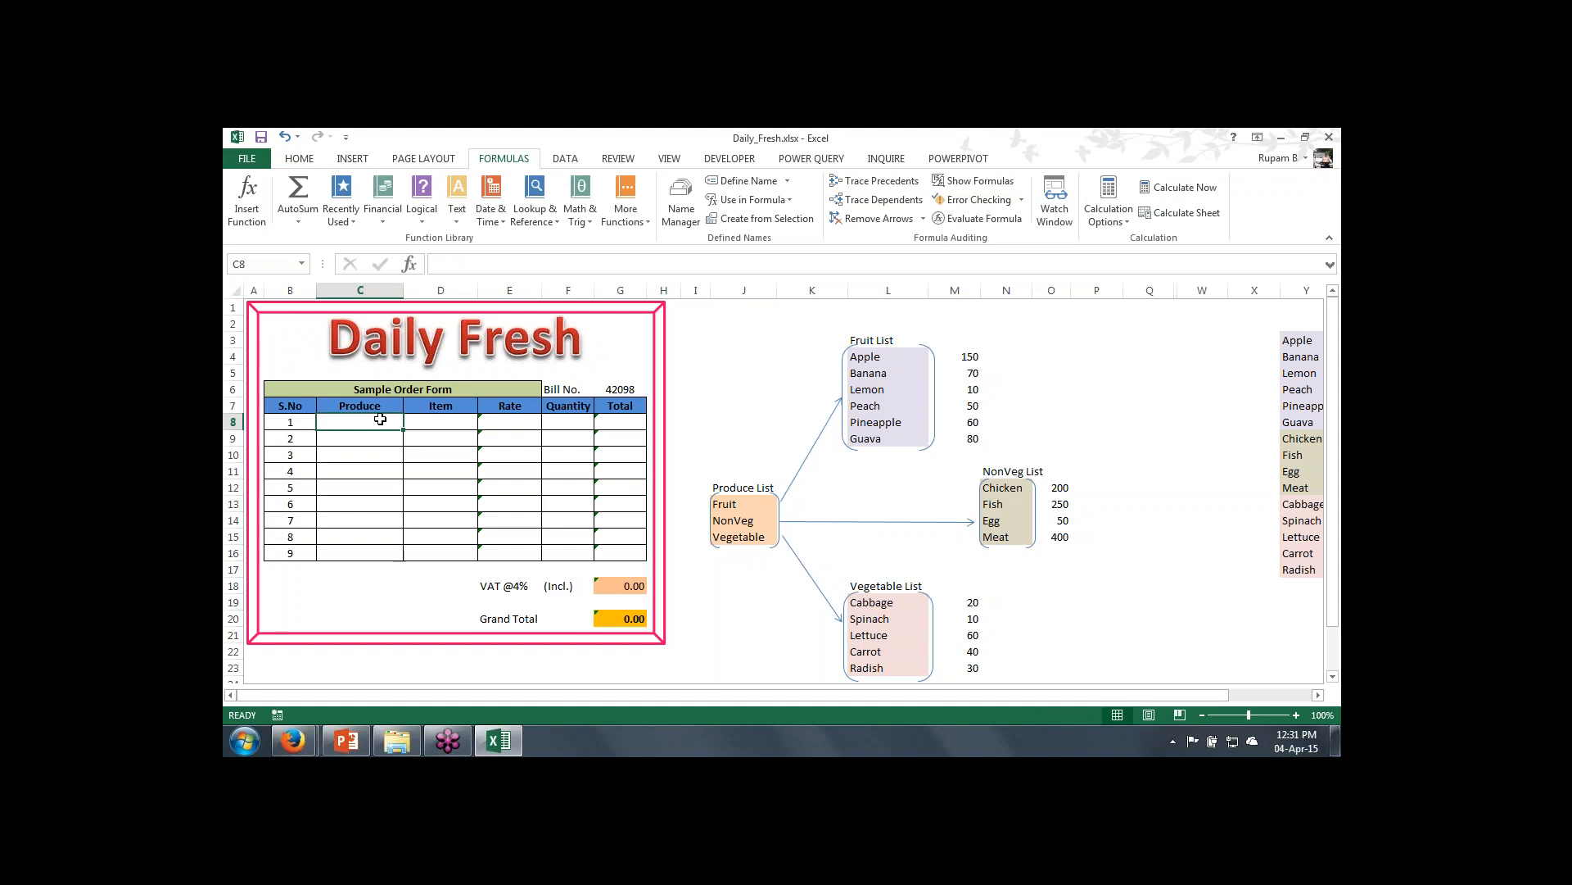
click(564, 159)
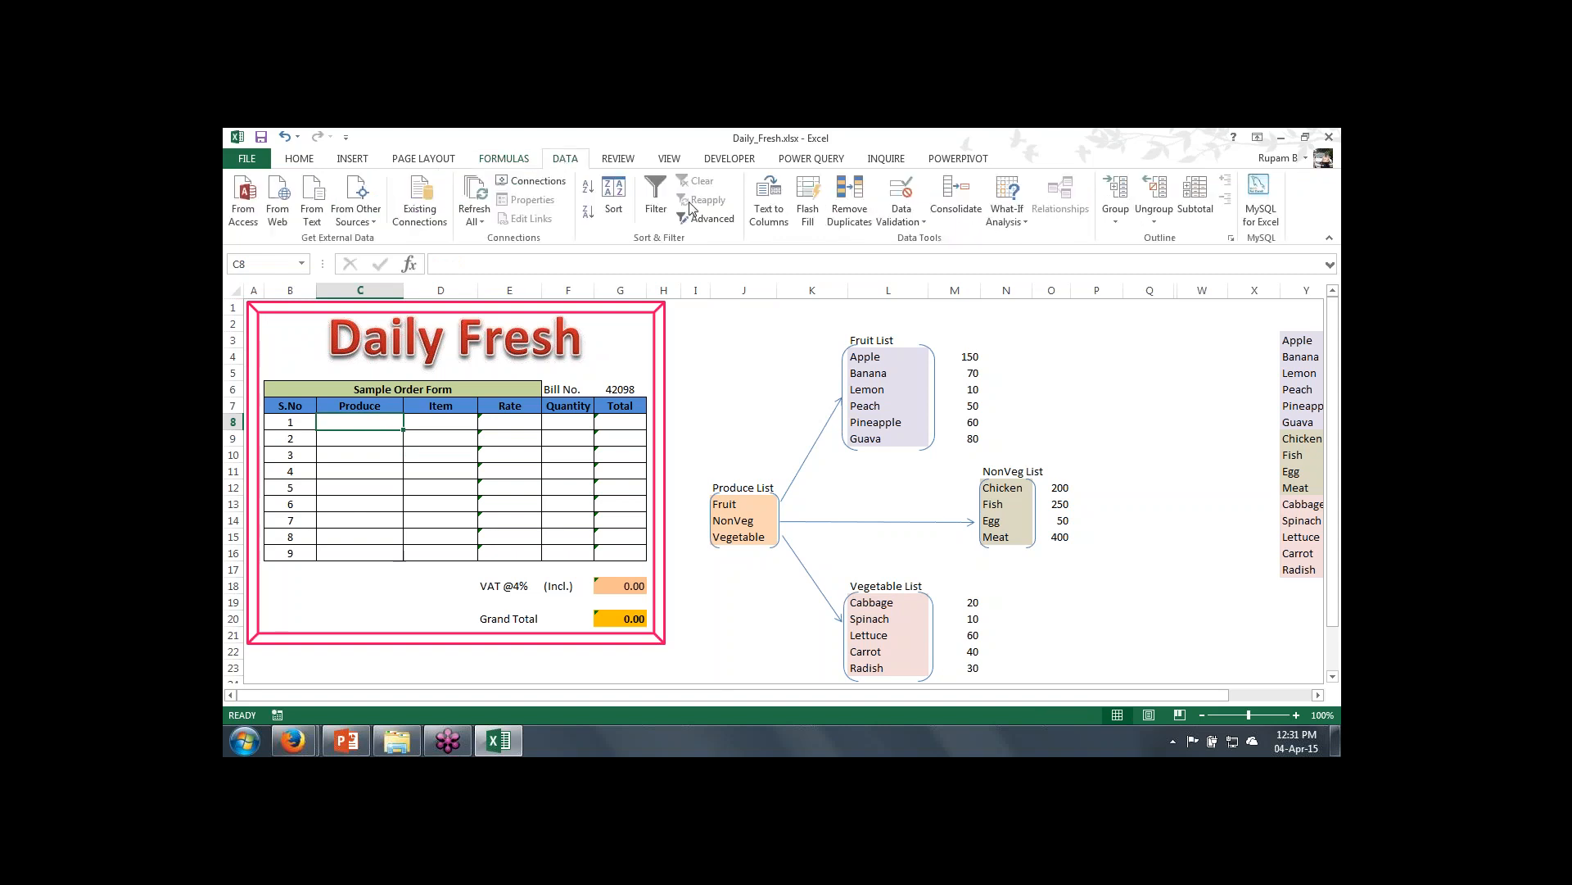
click(908, 221)
click(909, 235)
click(723, 319)
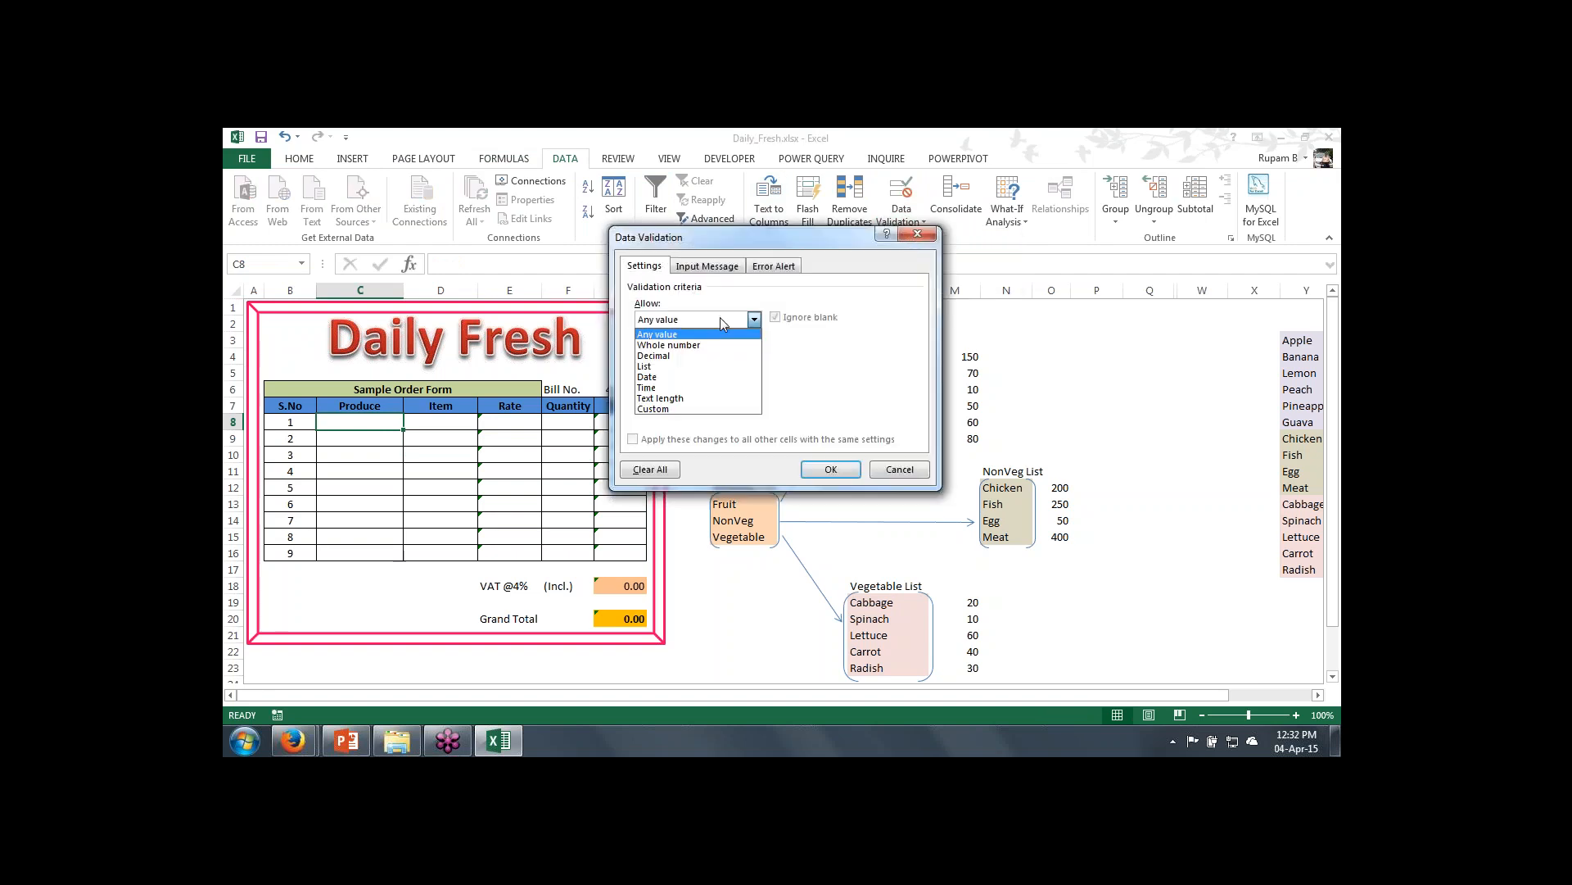
click(660, 367)
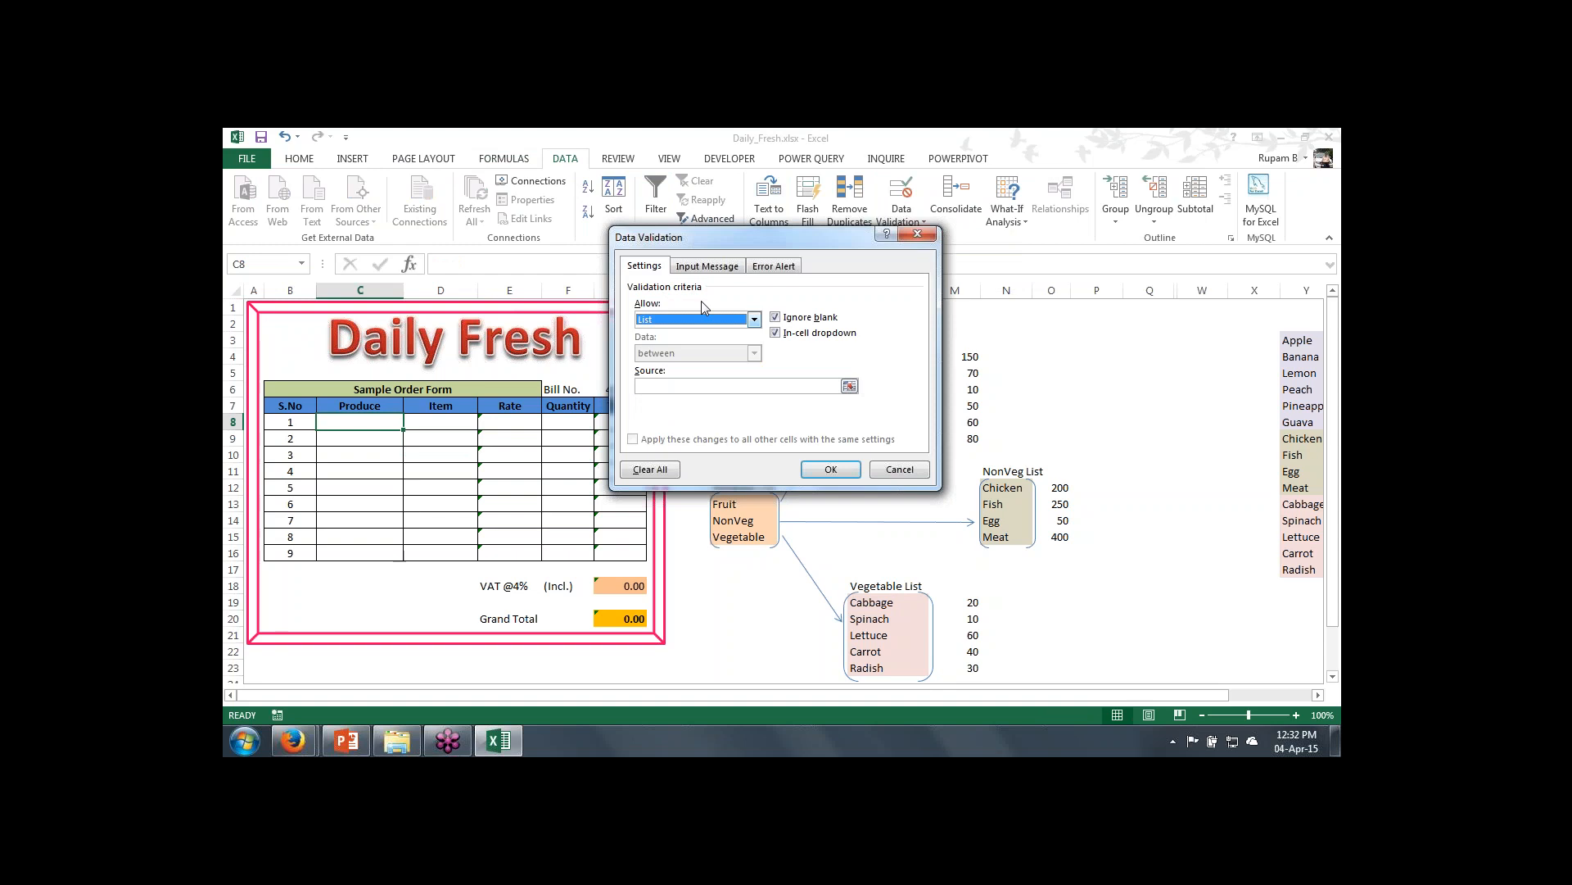
click(692, 389)
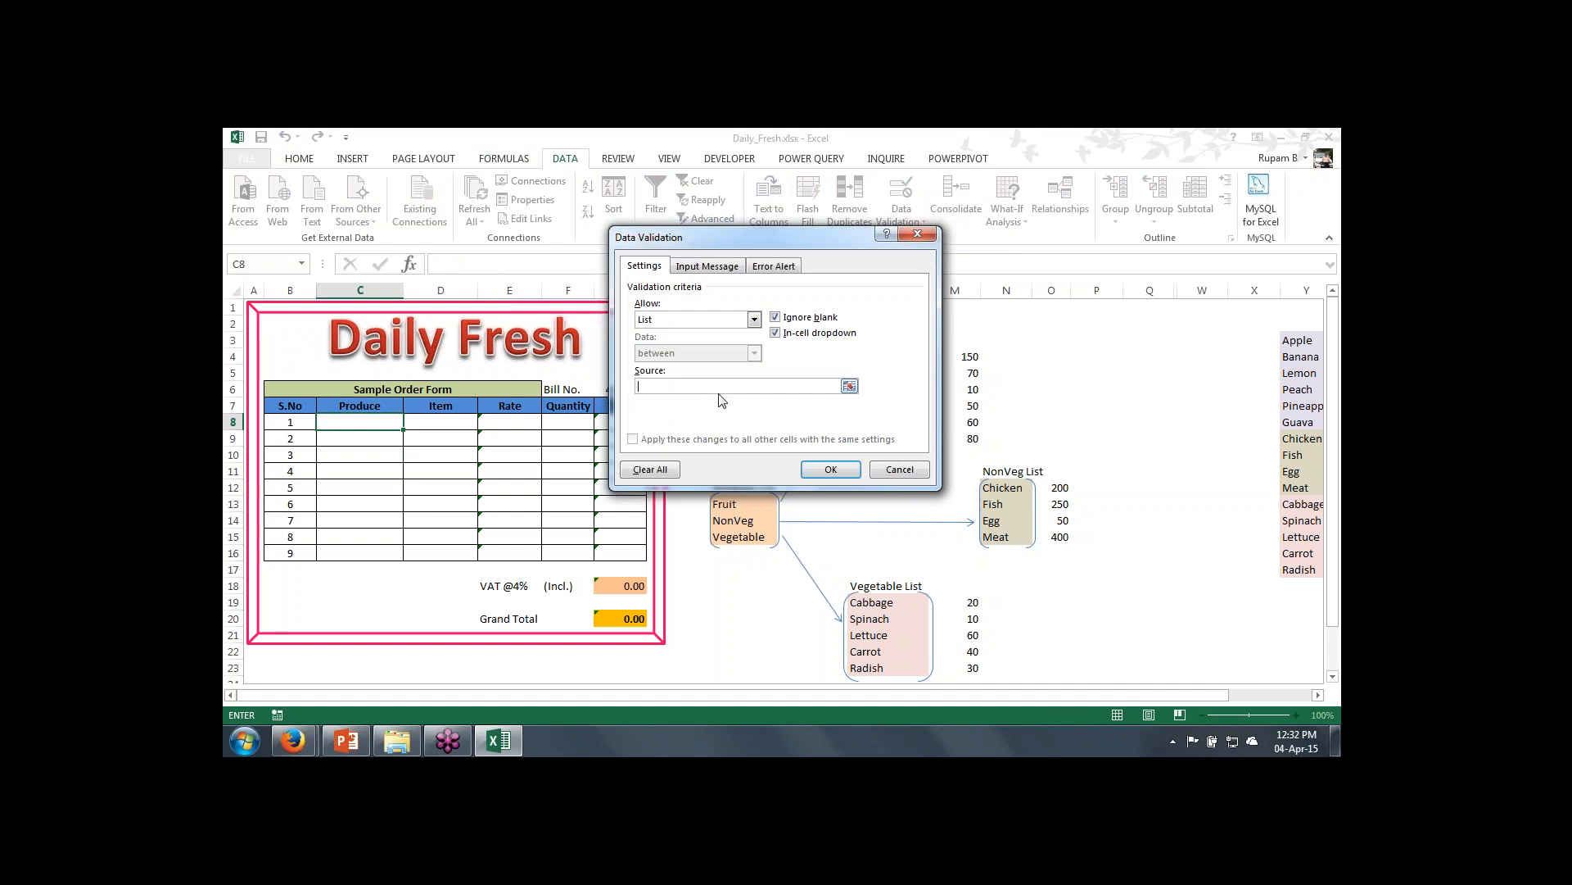
text(=Produce)
click(830, 469)
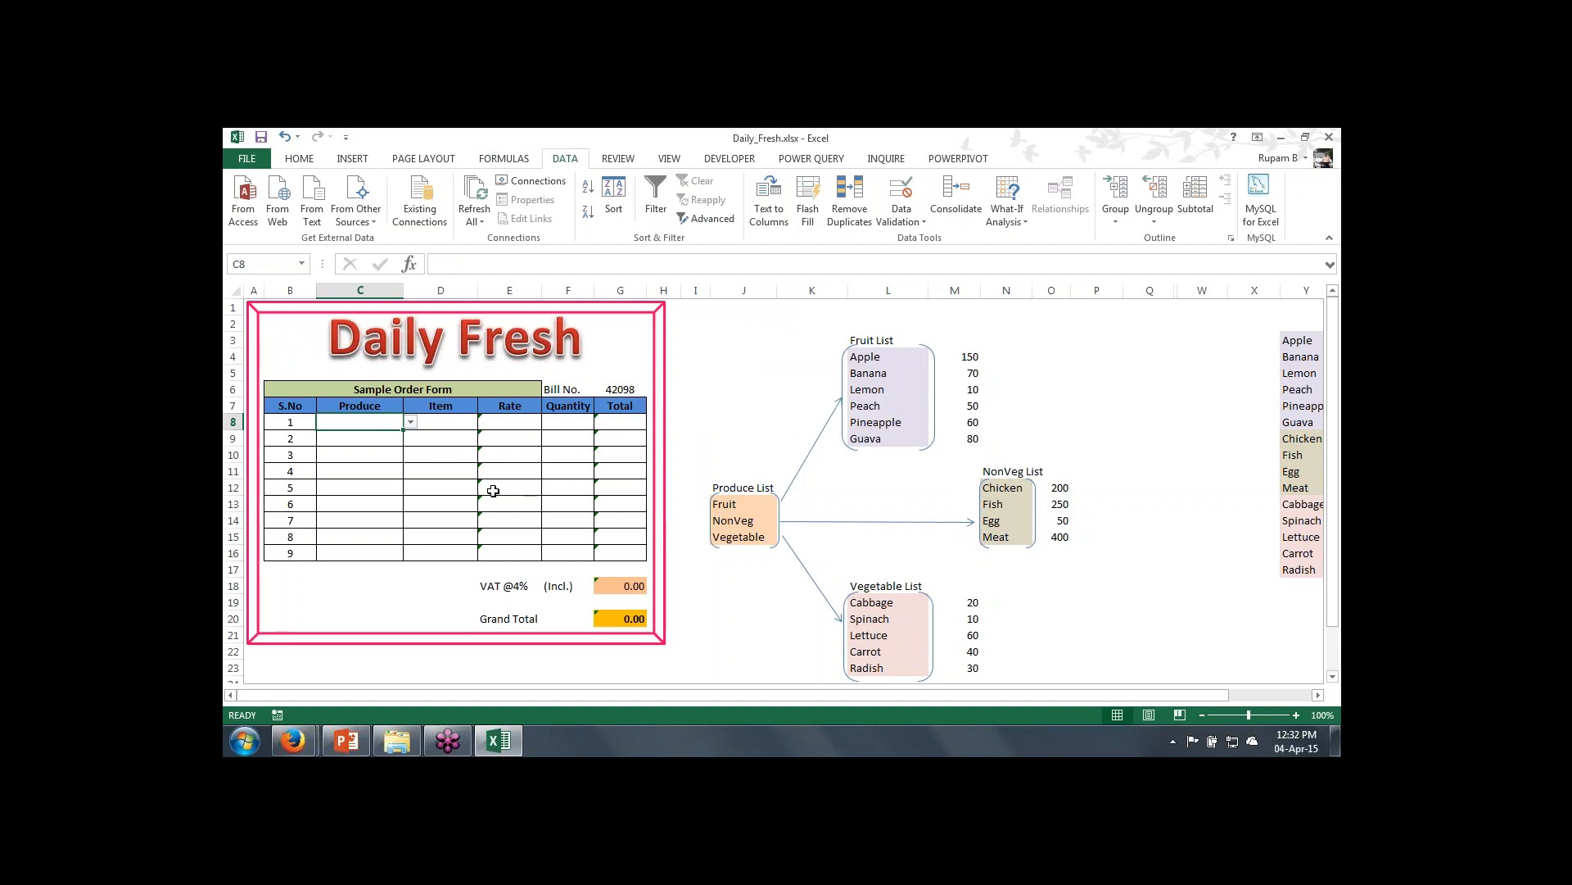
click(411, 421)
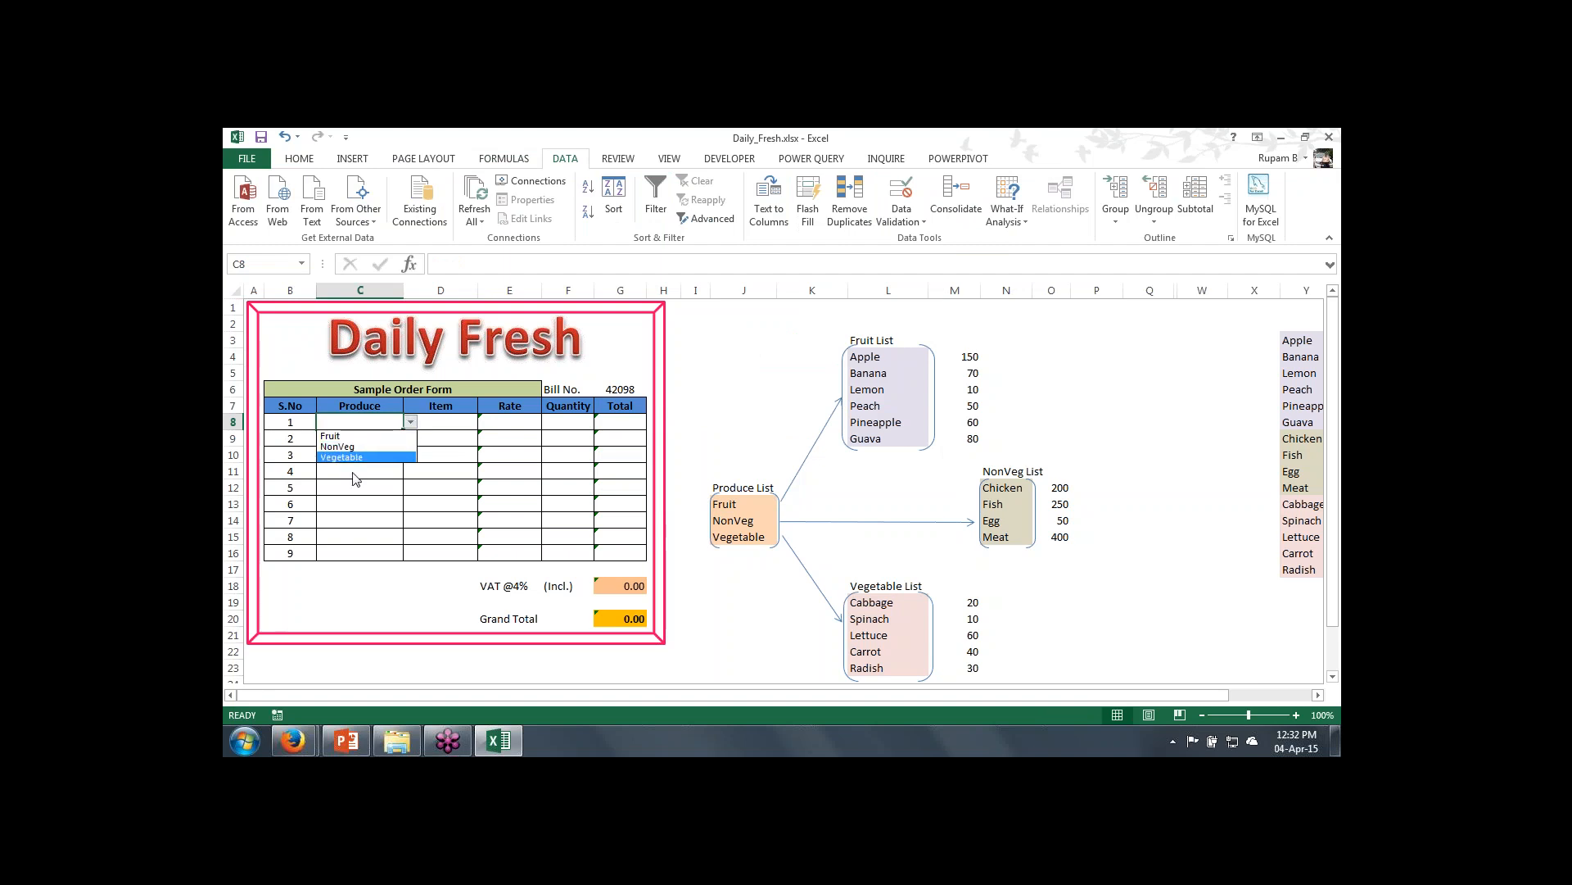
key(Escape)
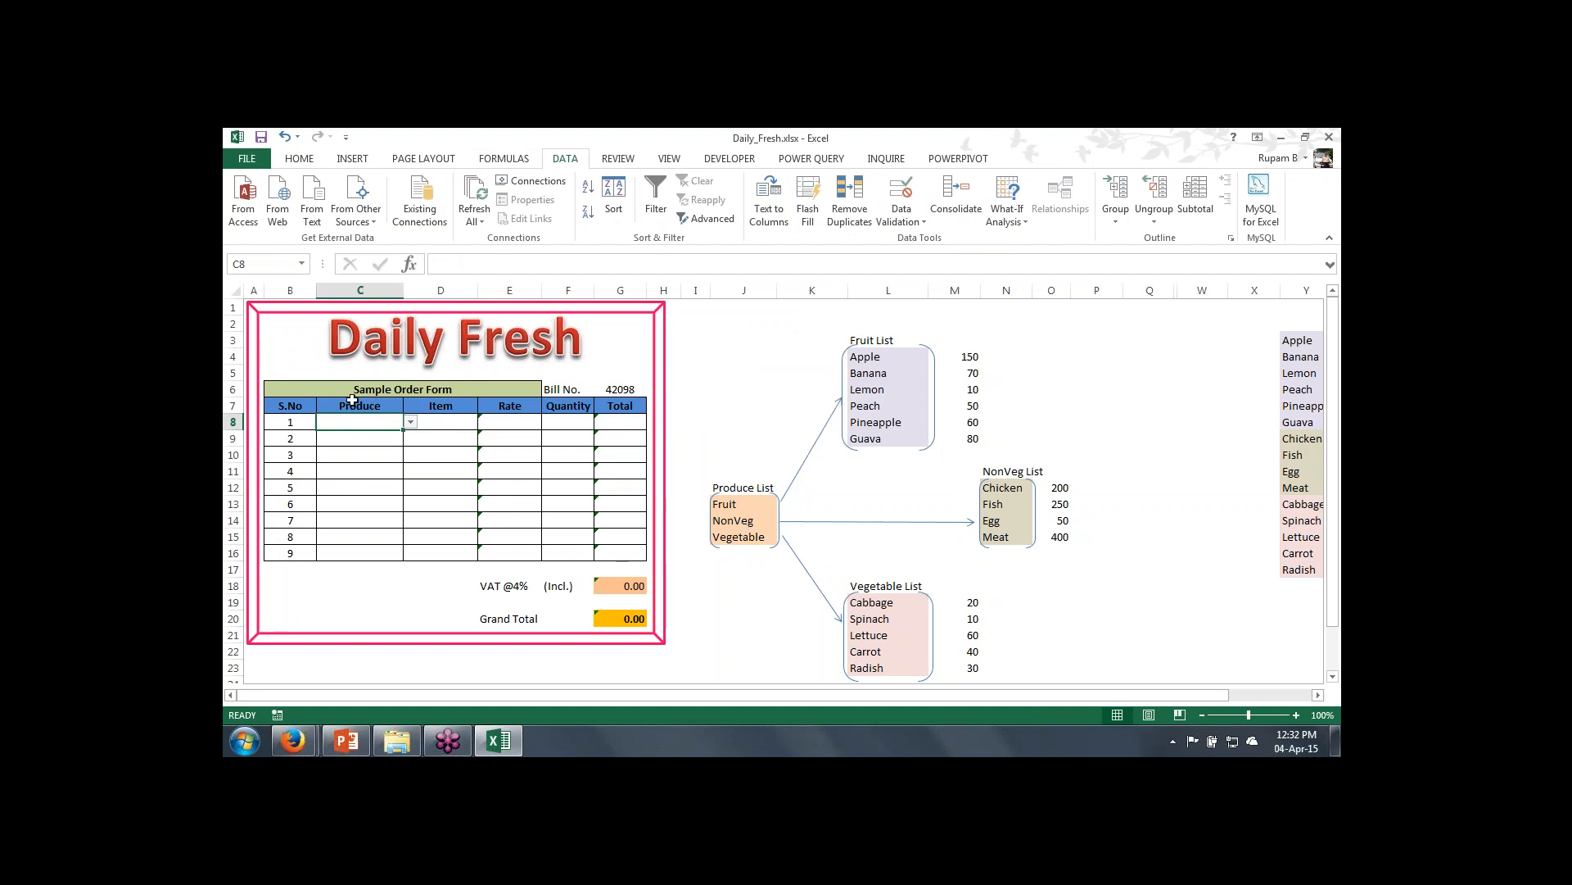
Step: Fill the produce drop-down from C8 down through all nine order rows and check it in row 4 of the form
shift+click(367, 552)
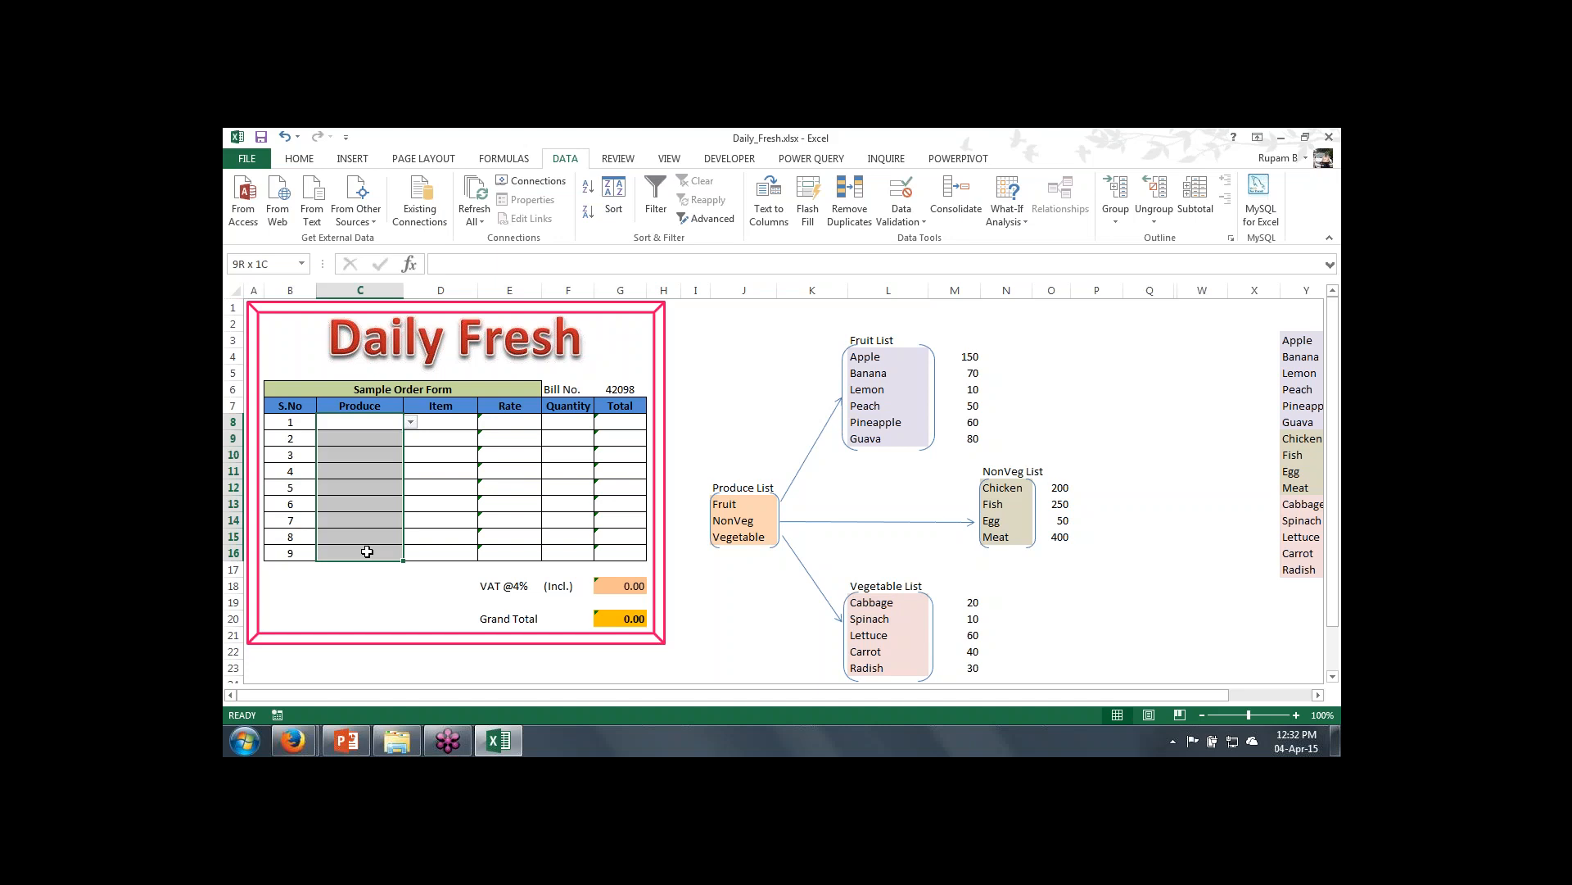
key(Down)
key(Down)
key(Down)
key(Down)
key(Down)
key(Down)
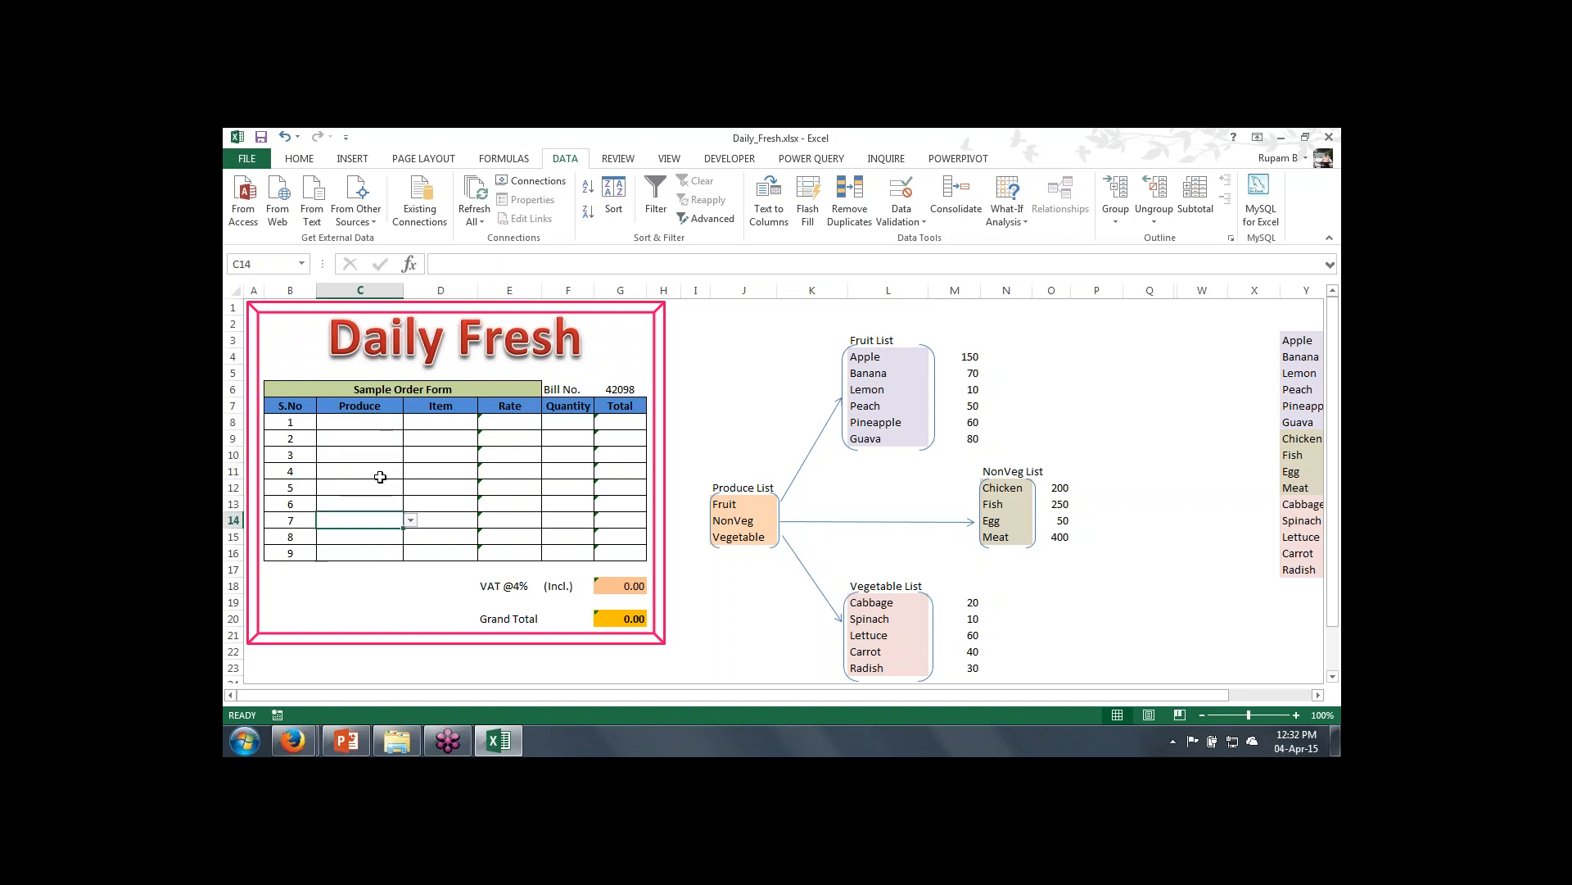
click(373, 473)
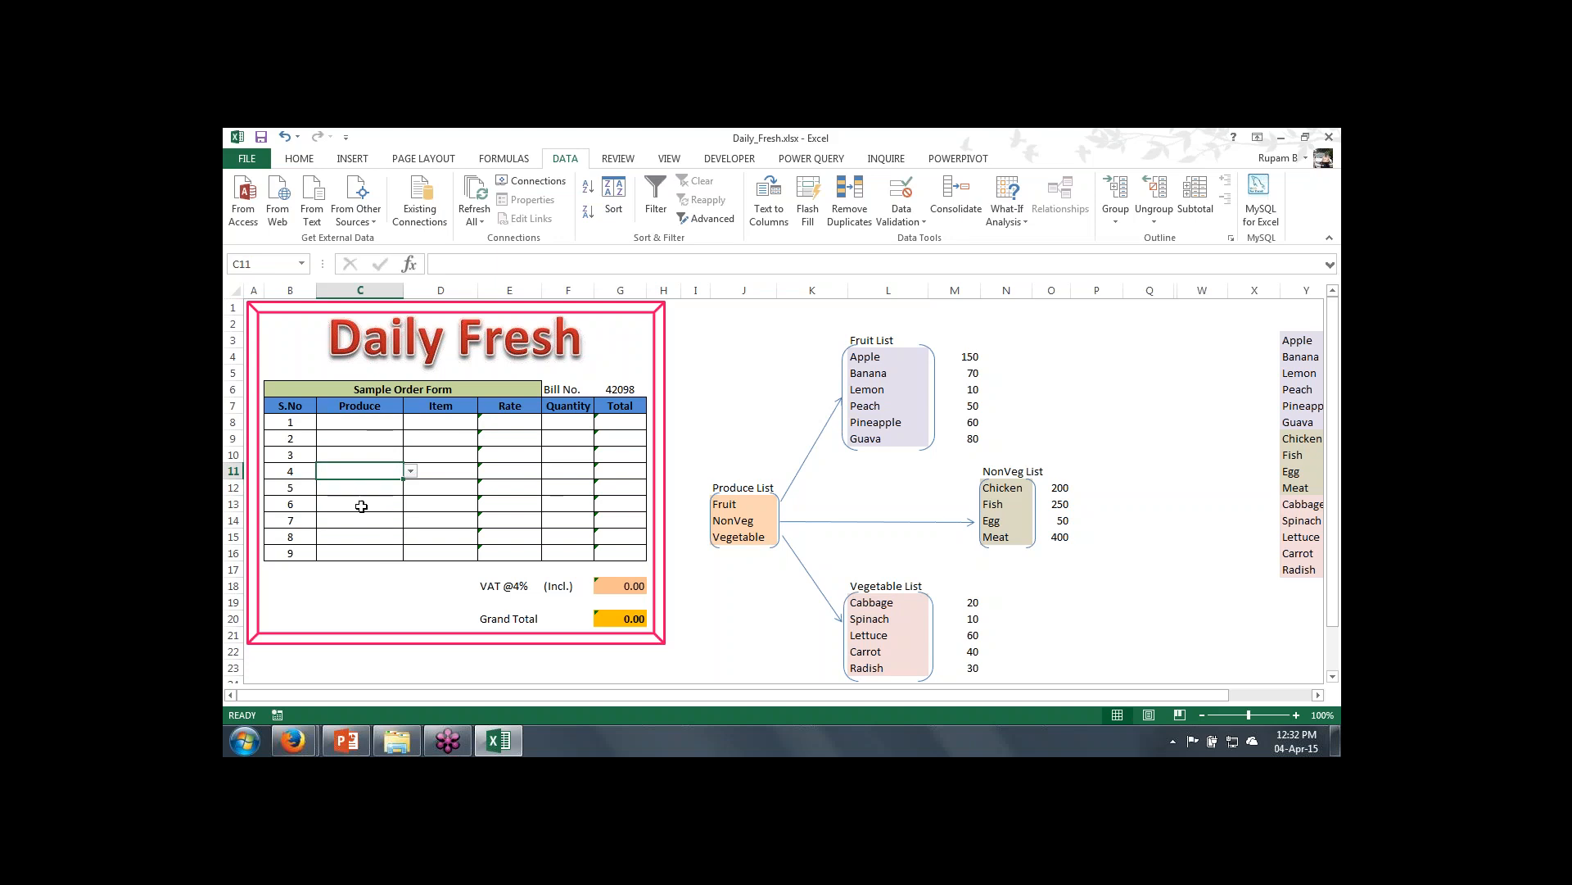
click(417, 473)
key(Escape)
Step: Save the workbook and choose Fruit as the produce in the first order row
click(379, 419)
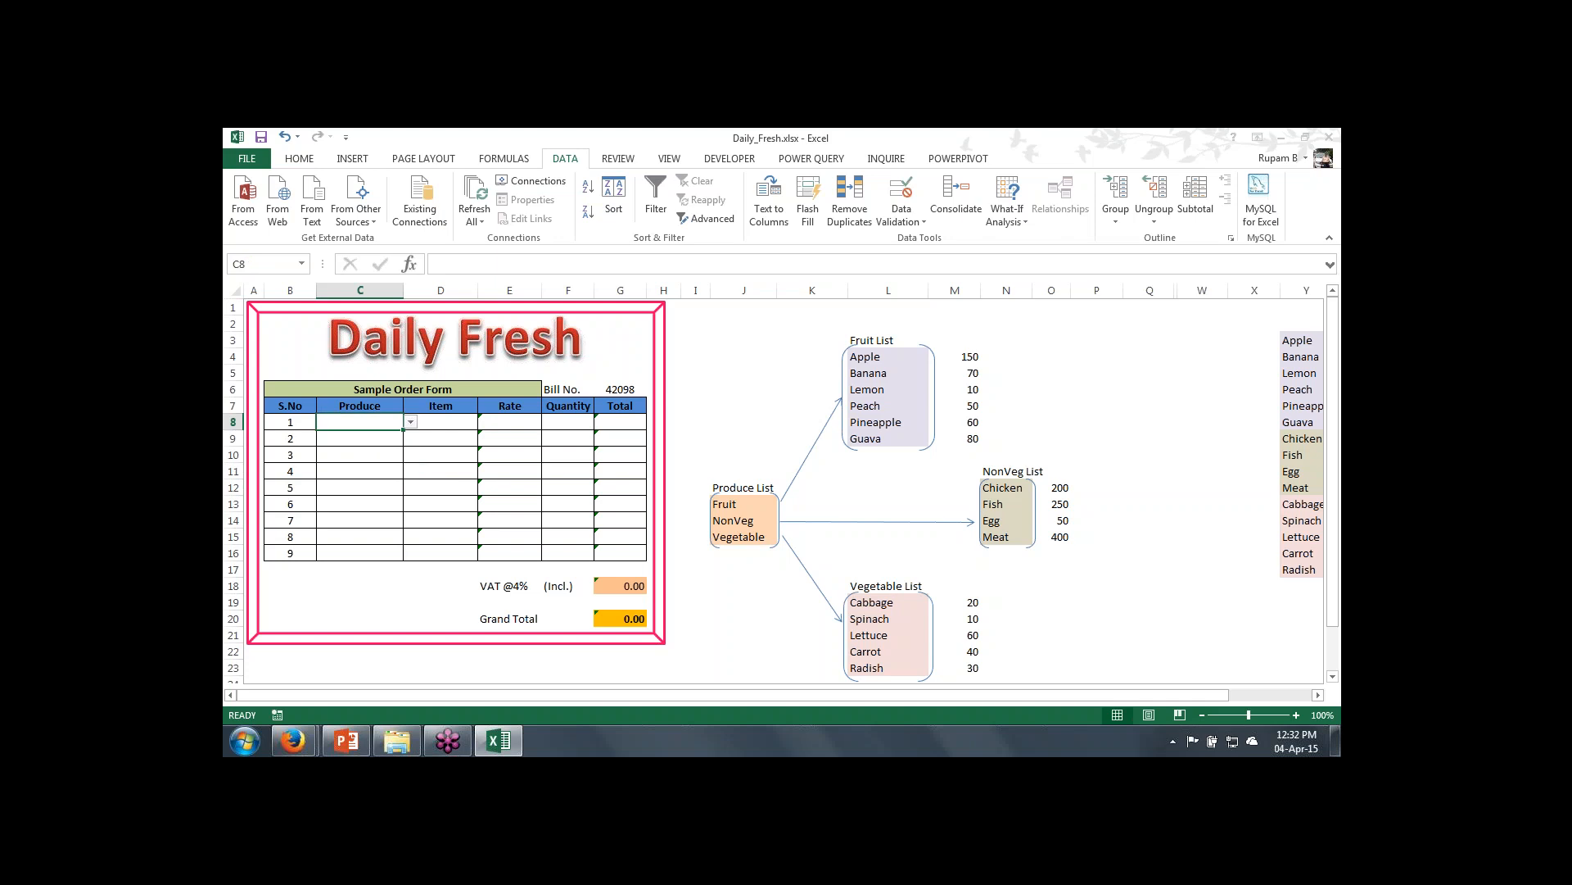
key(ctrl+s)
key(Return)
click(411, 421)
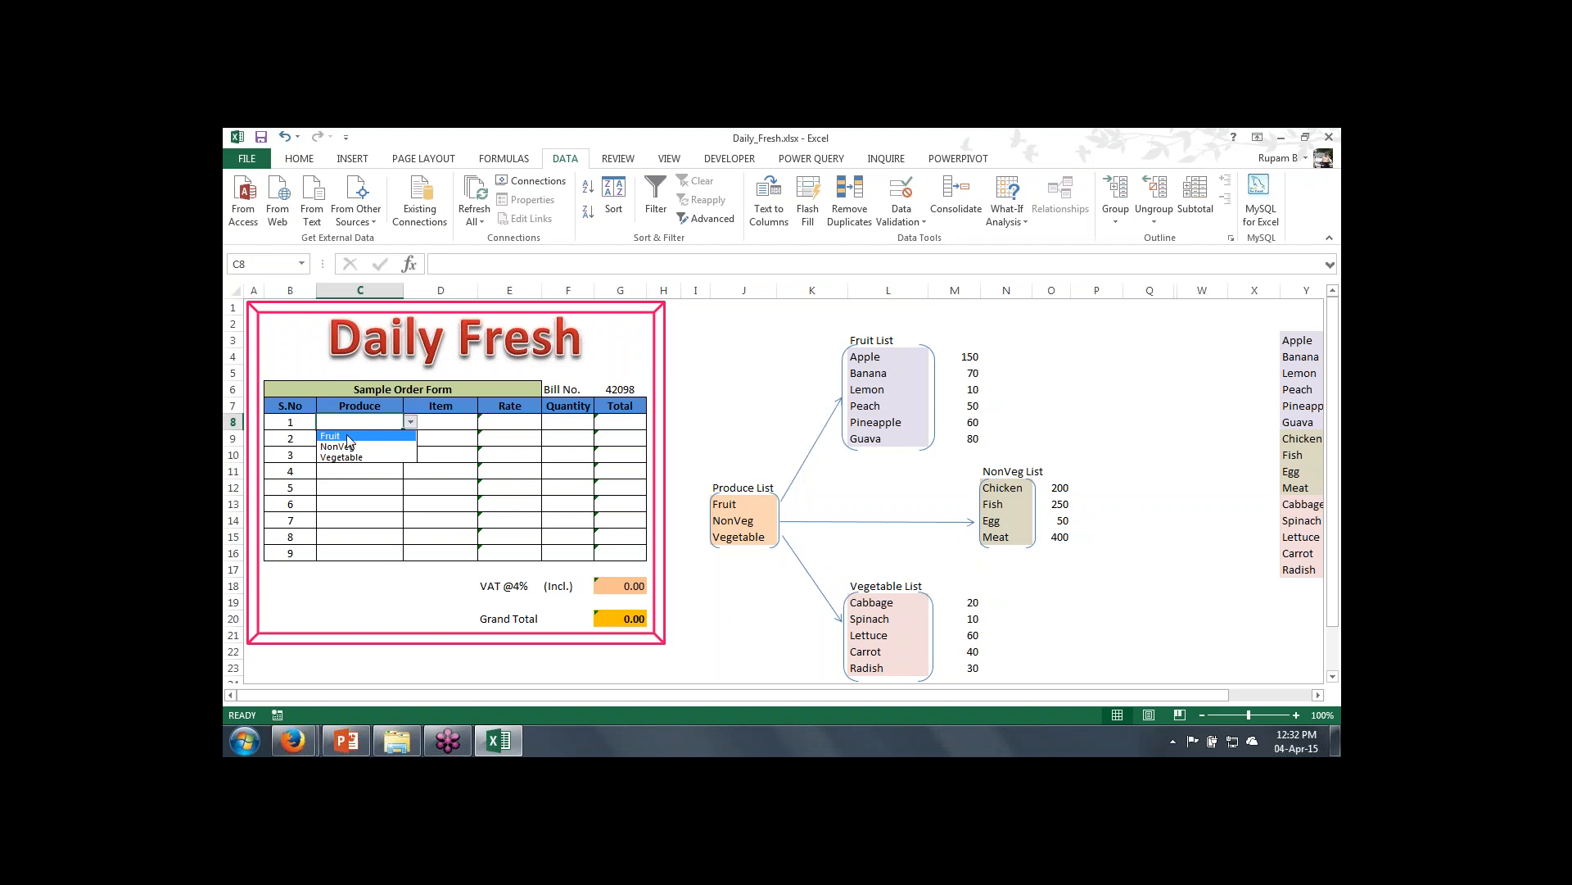
click(344, 435)
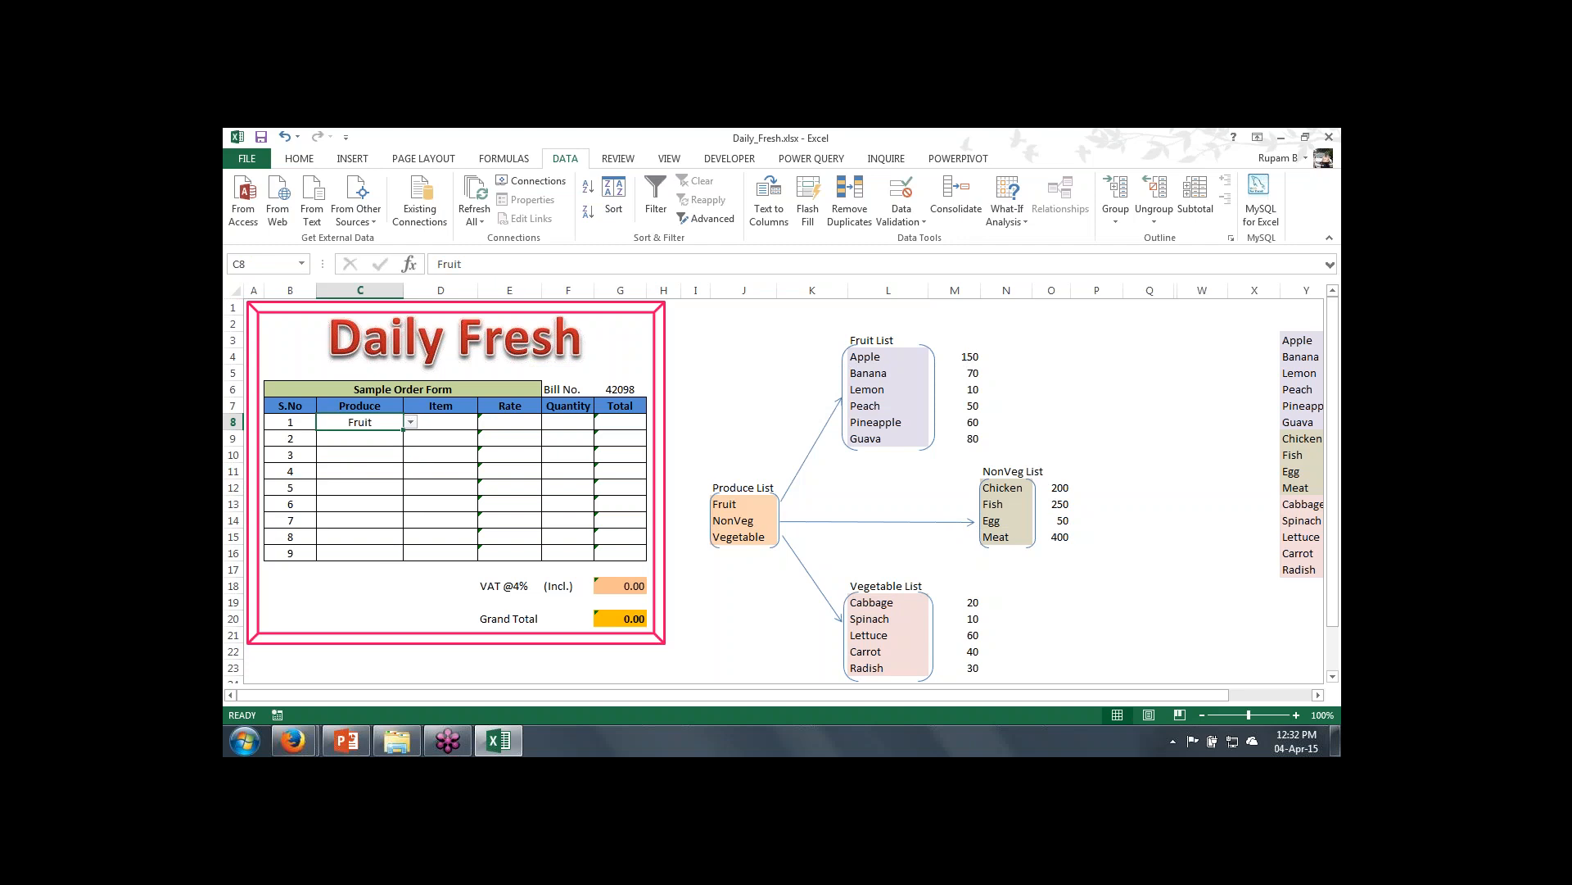
Step: Define the workbook name Fruit for the Apple to Guava cells L4:L9 under Fruit List
click(446, 422)
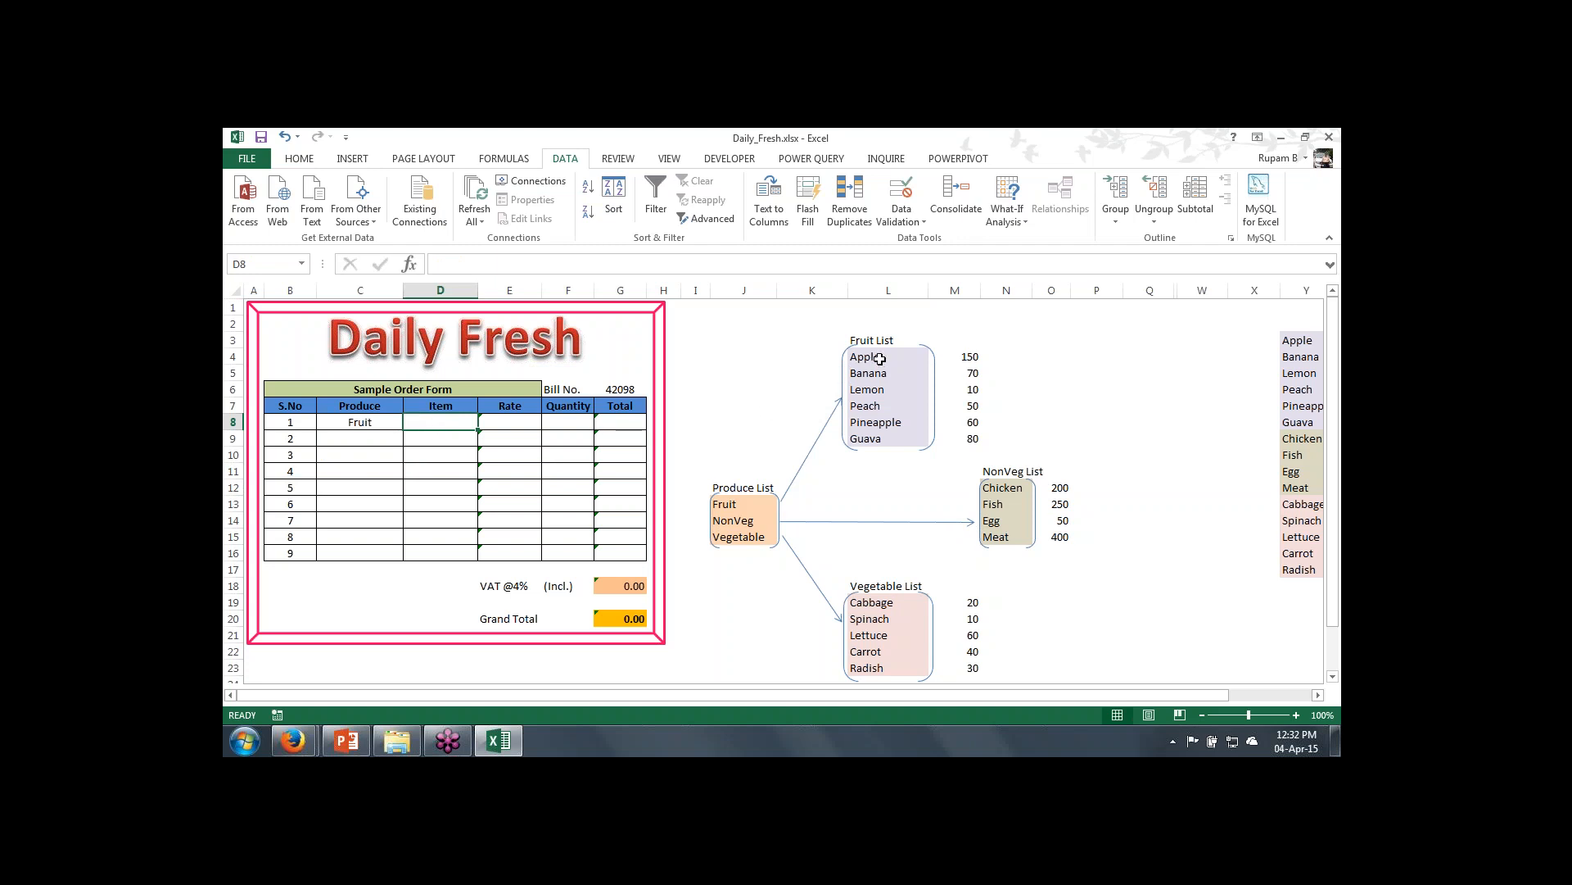
drag(879, 358, 881, 439)
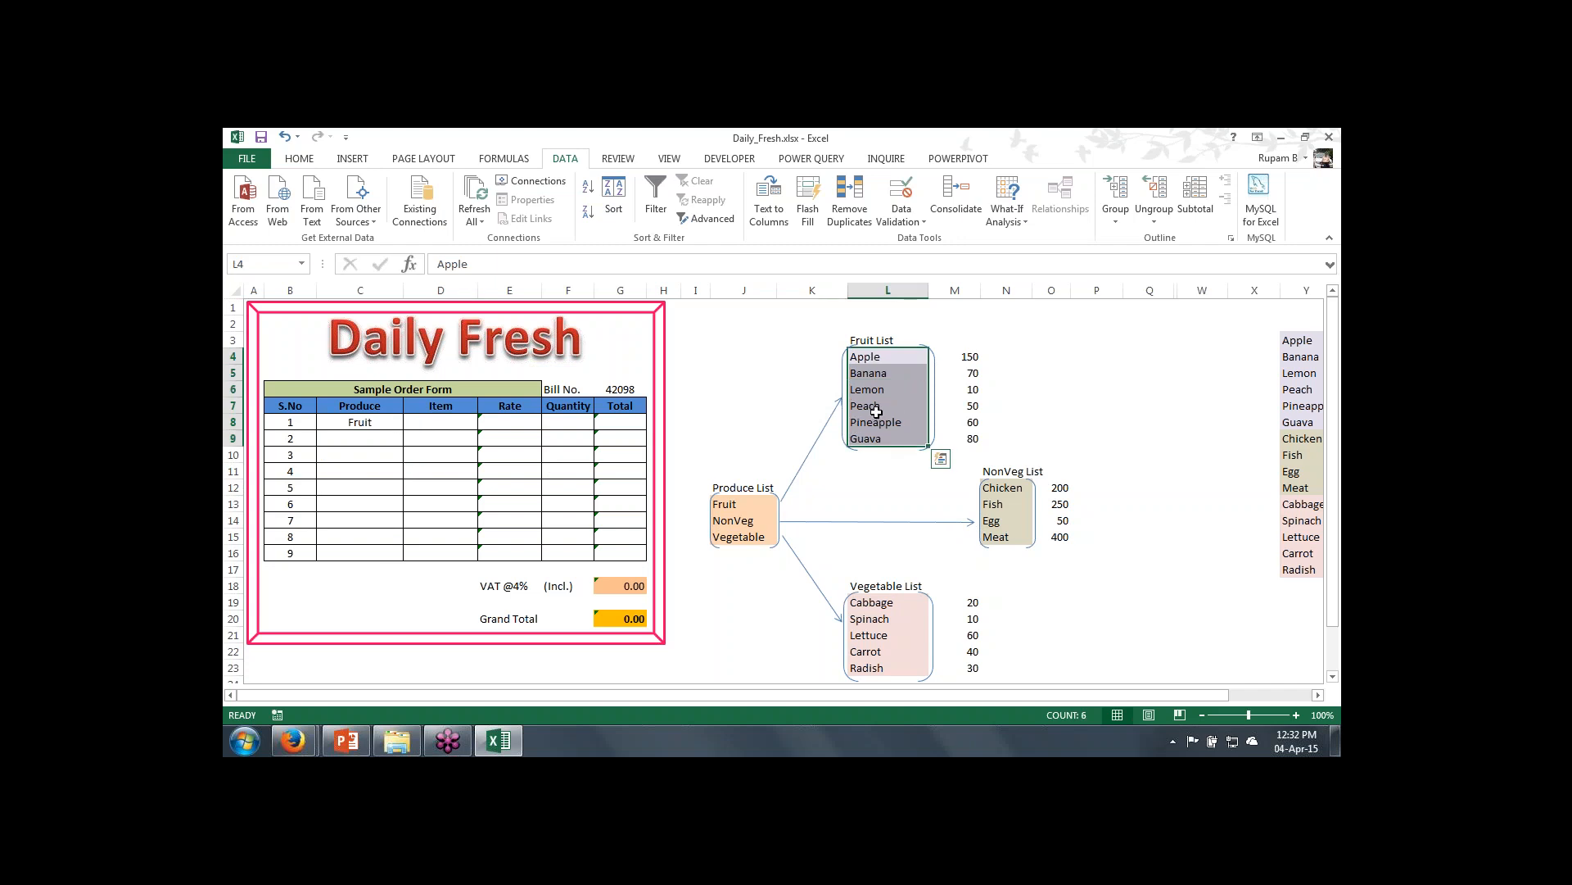
click(503, 161)
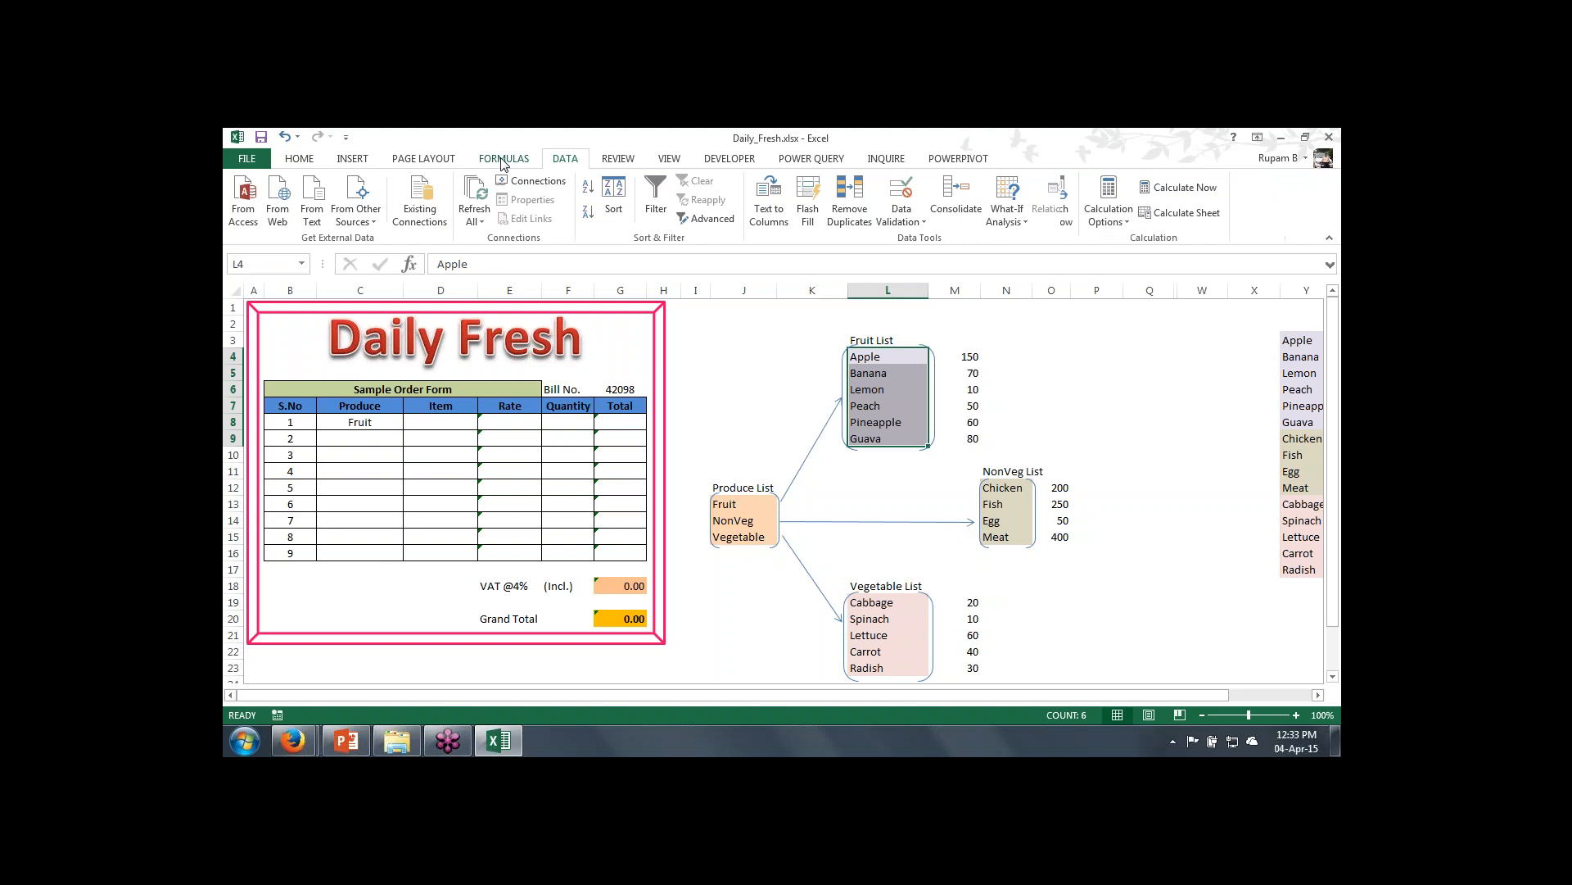
click(748, 183)
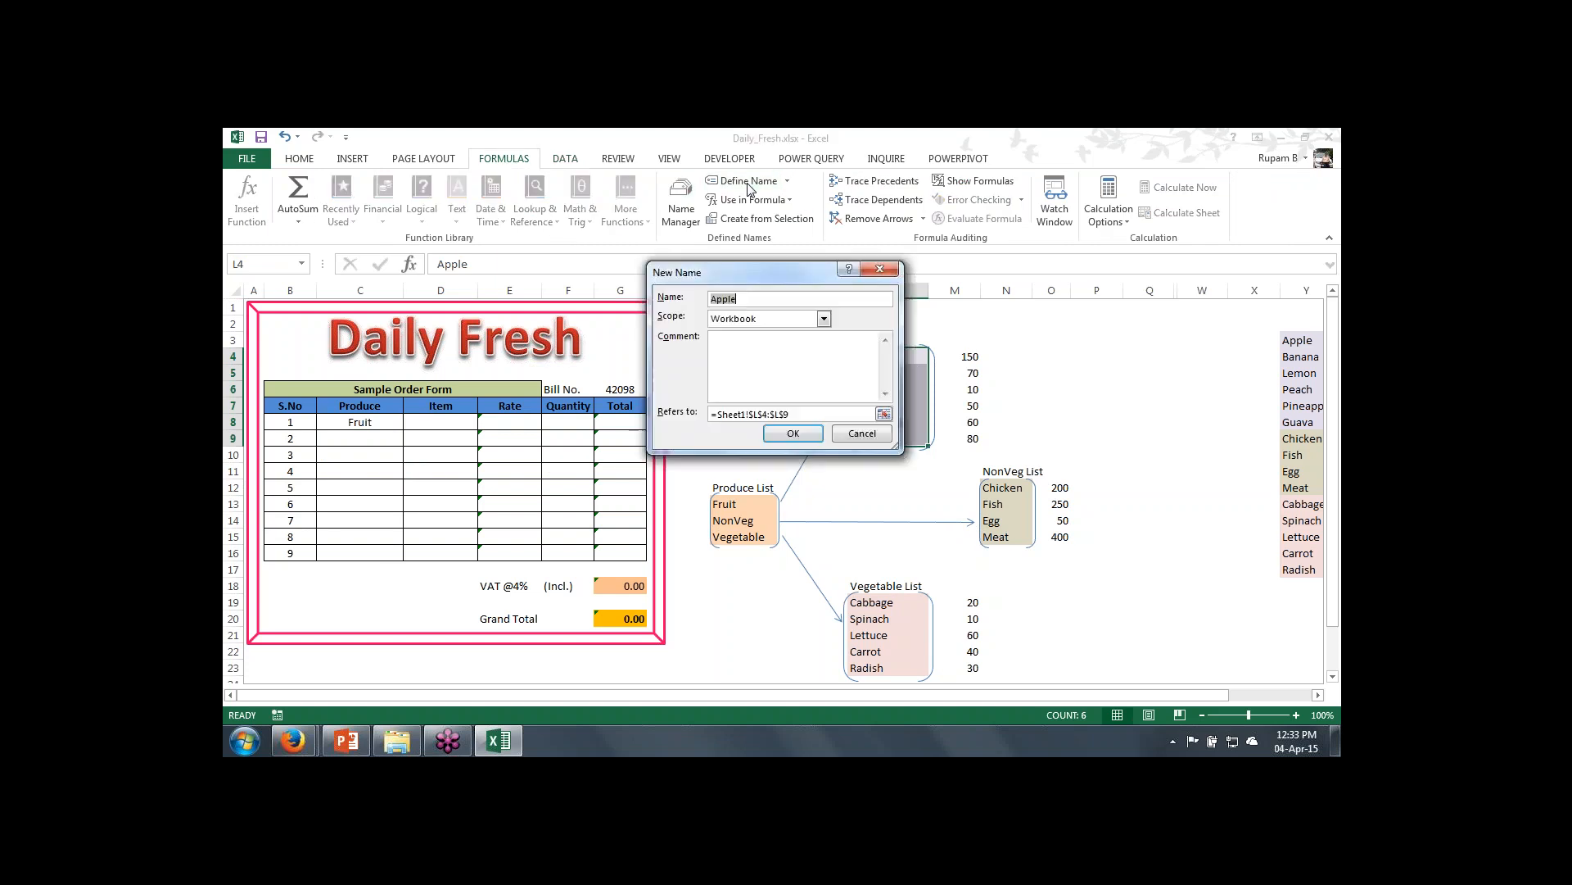
text(Friy)
key(BackSpace)
text(uit)
click(792, 433)
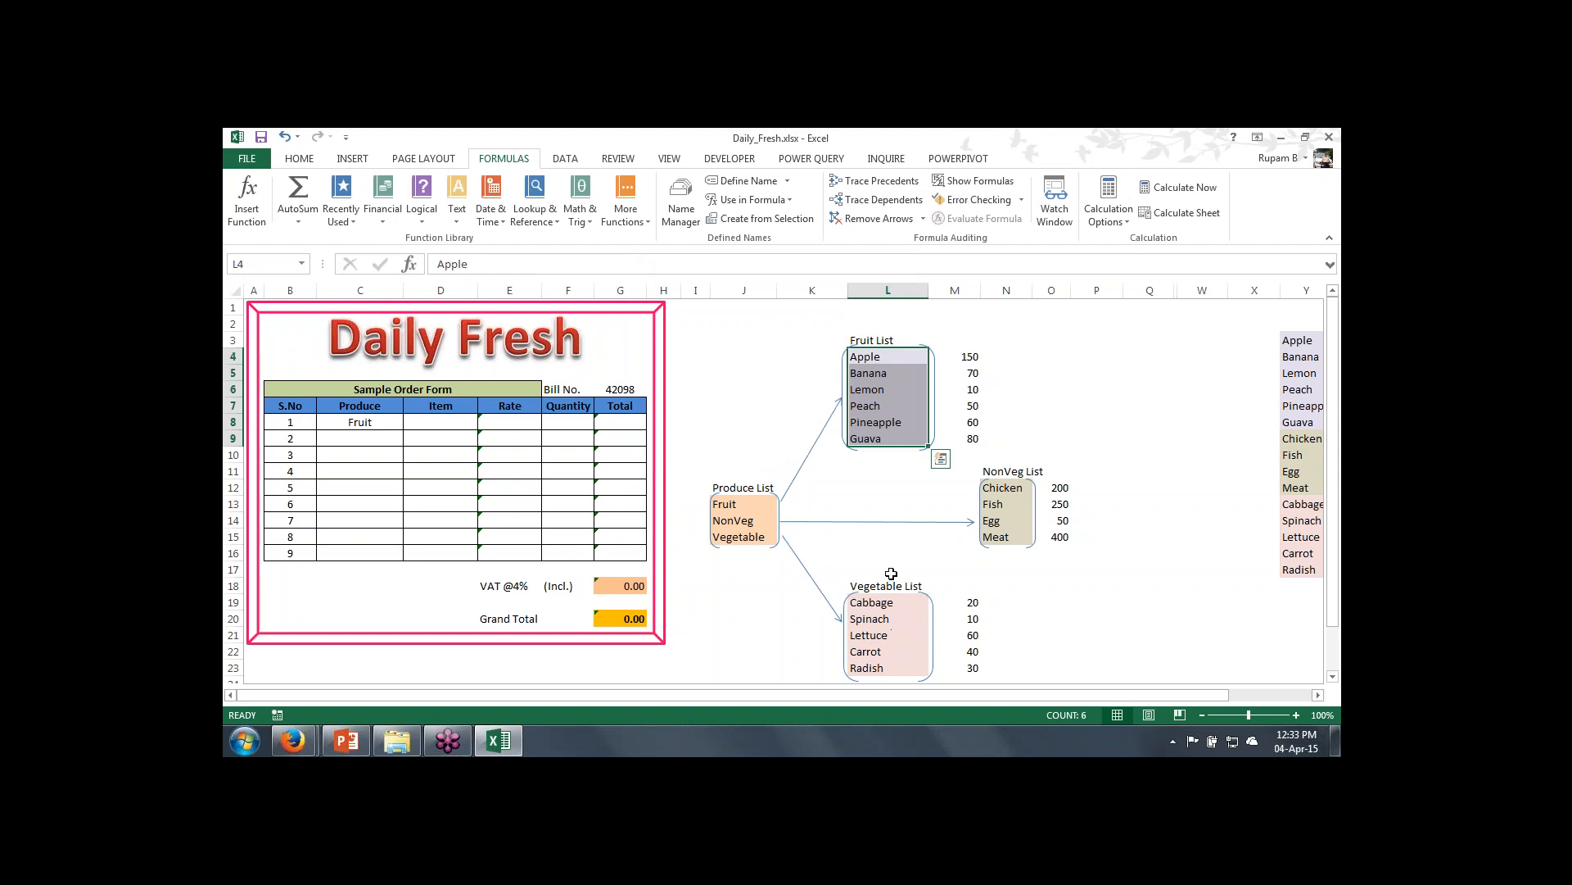
Step: Define the workbook name Vegetable for the Cabbage to Radish cells L19:L23 under Vegetable List
drag(877, 602, 885, 668)
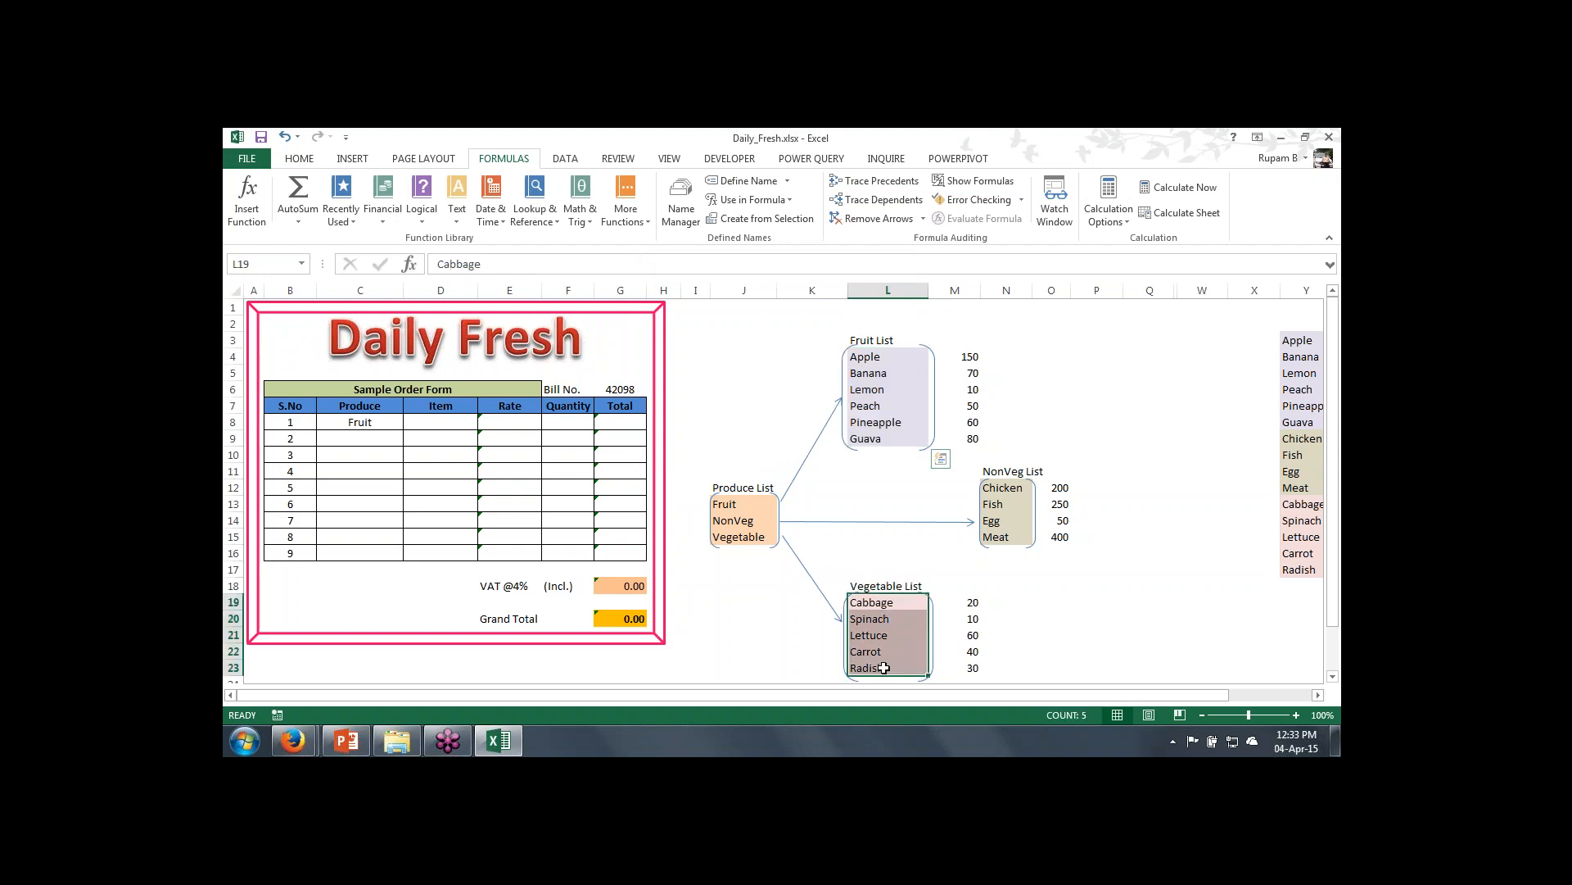
click(739, 184)
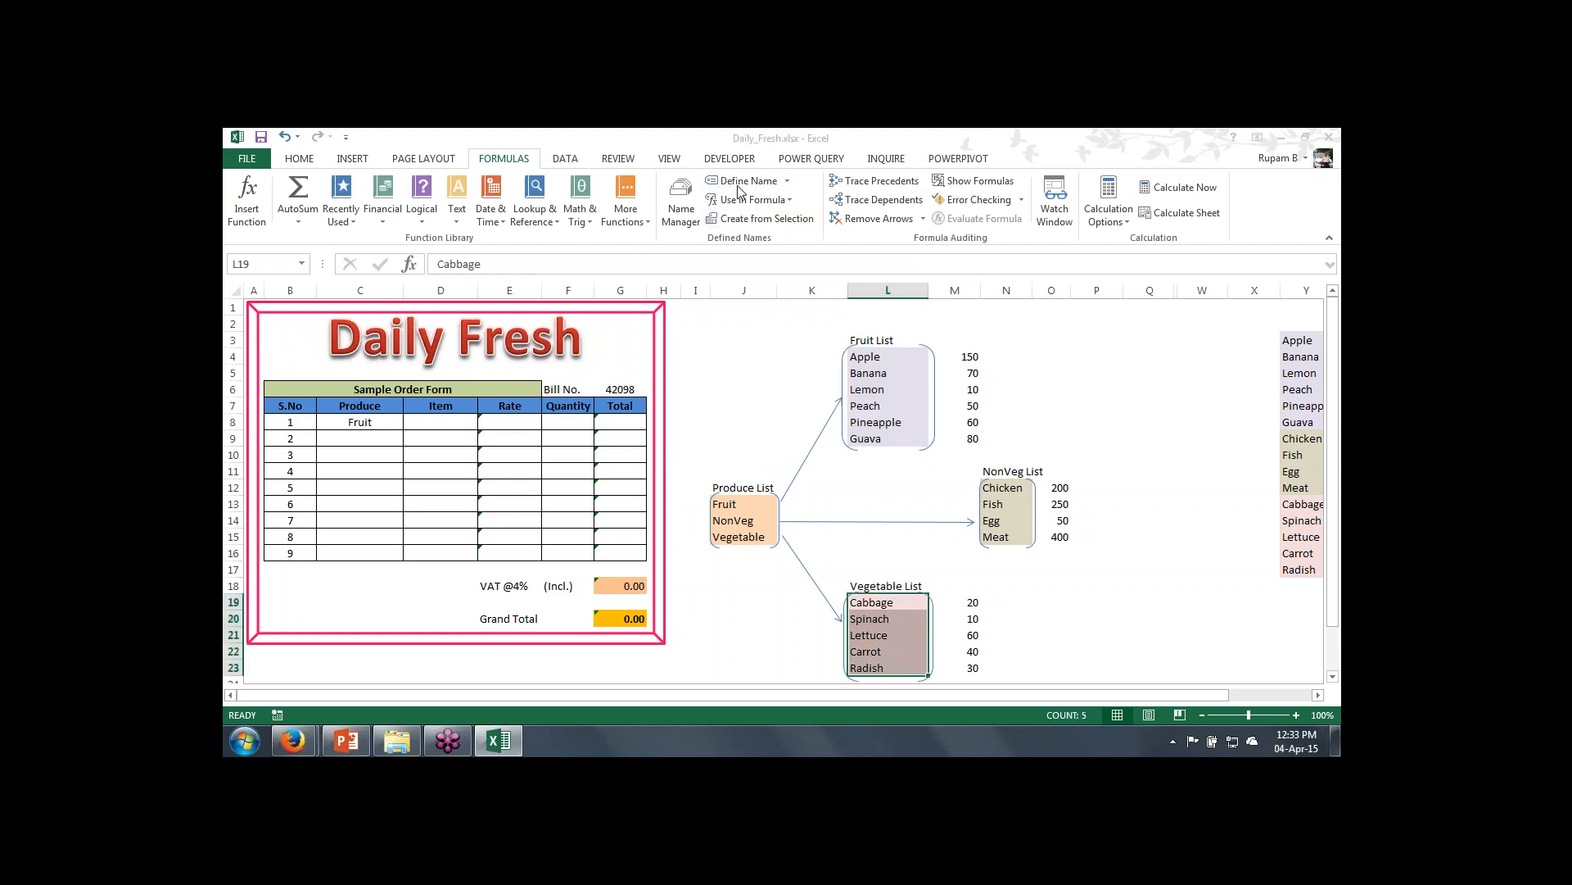
text(Ve)
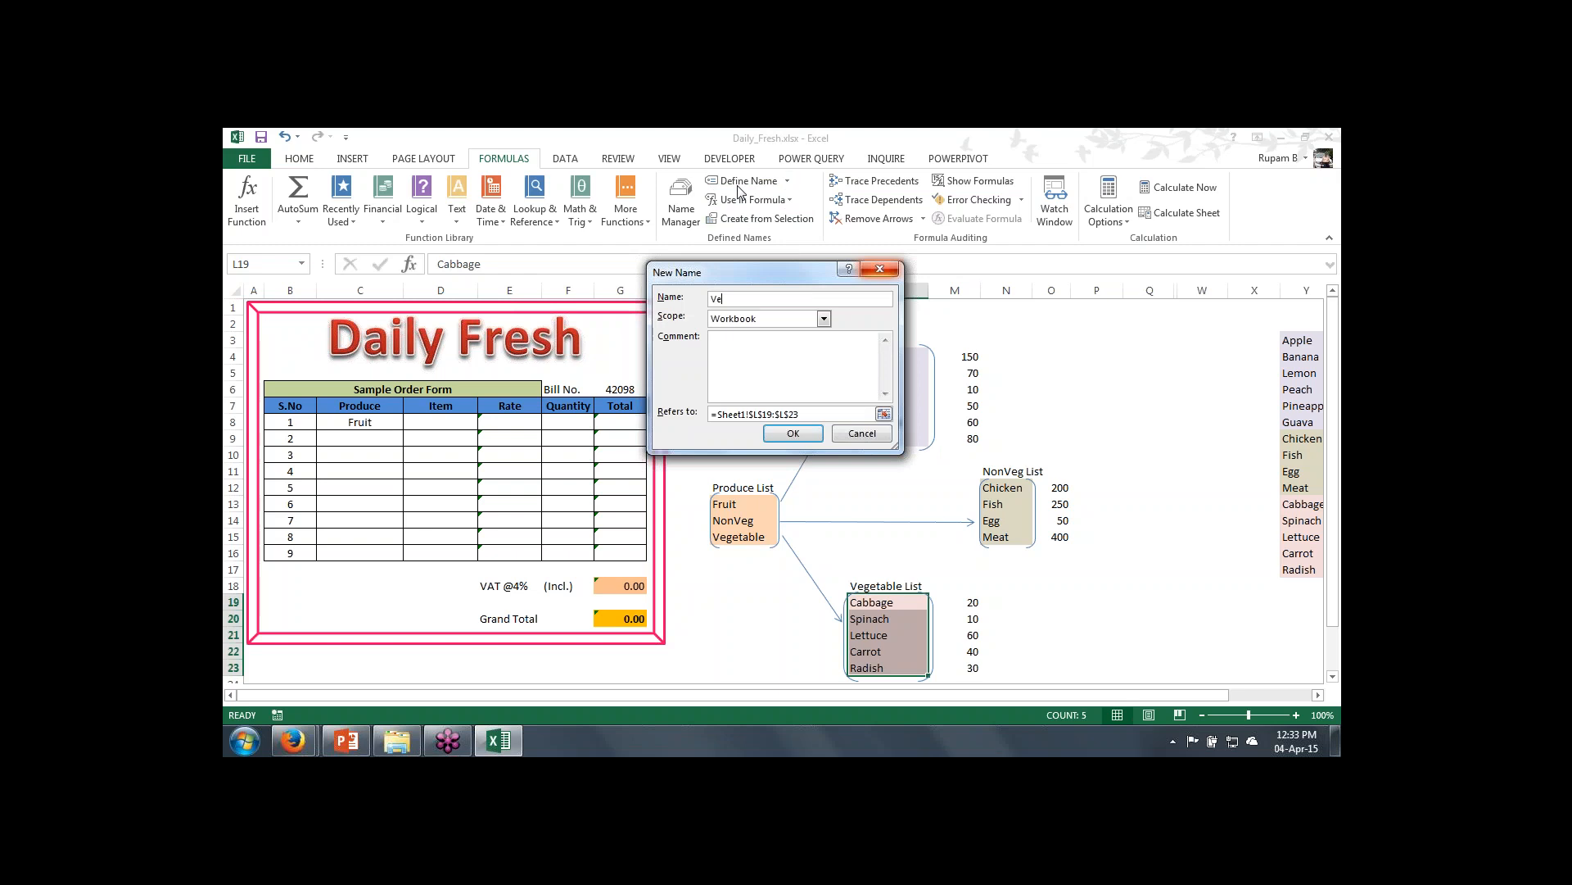
text(getable)
click(793, 432)
Step: Define the workbook name NonVeg for the Chicken to Meat cells N12:N15 under NonVeg List
drag(1007, 483, 1007, 532)
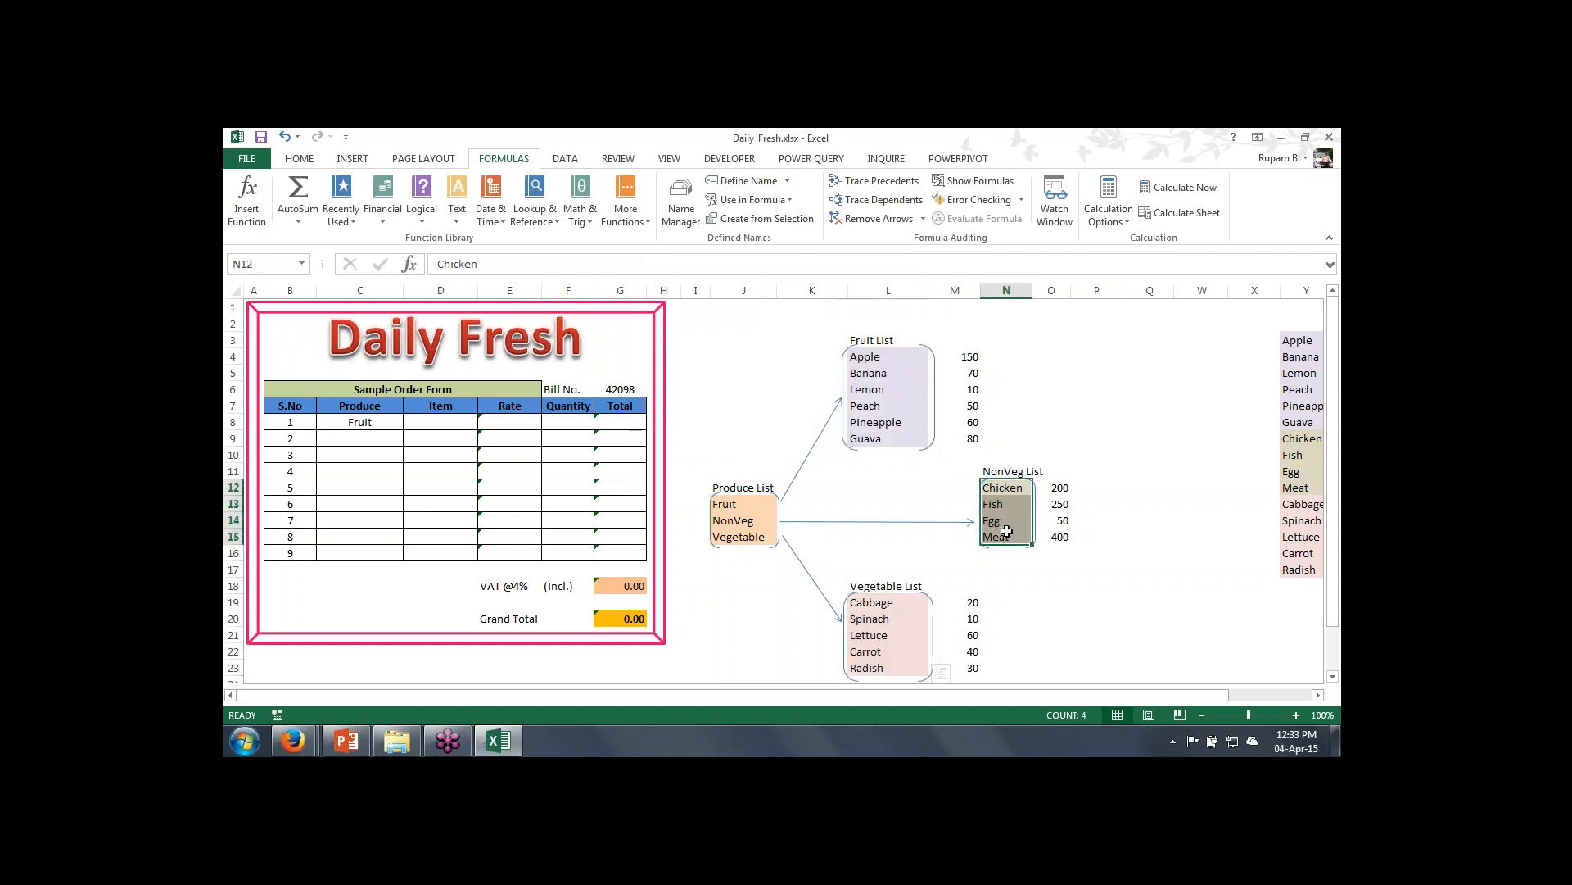
click(749, 182)
text(N)
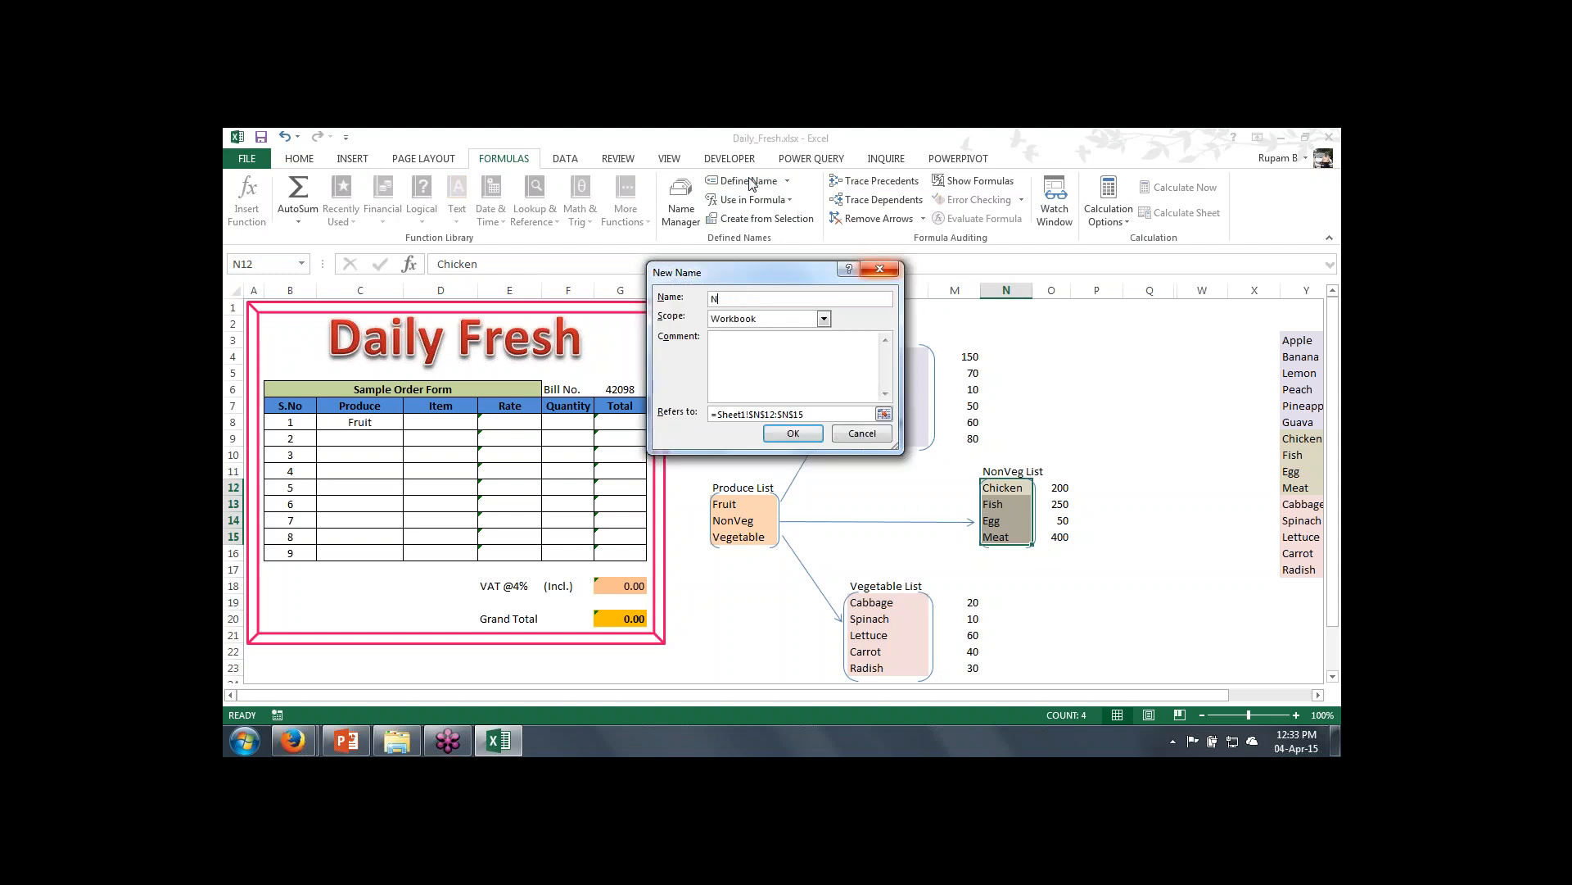
text(onVeg)
click(792, 434)
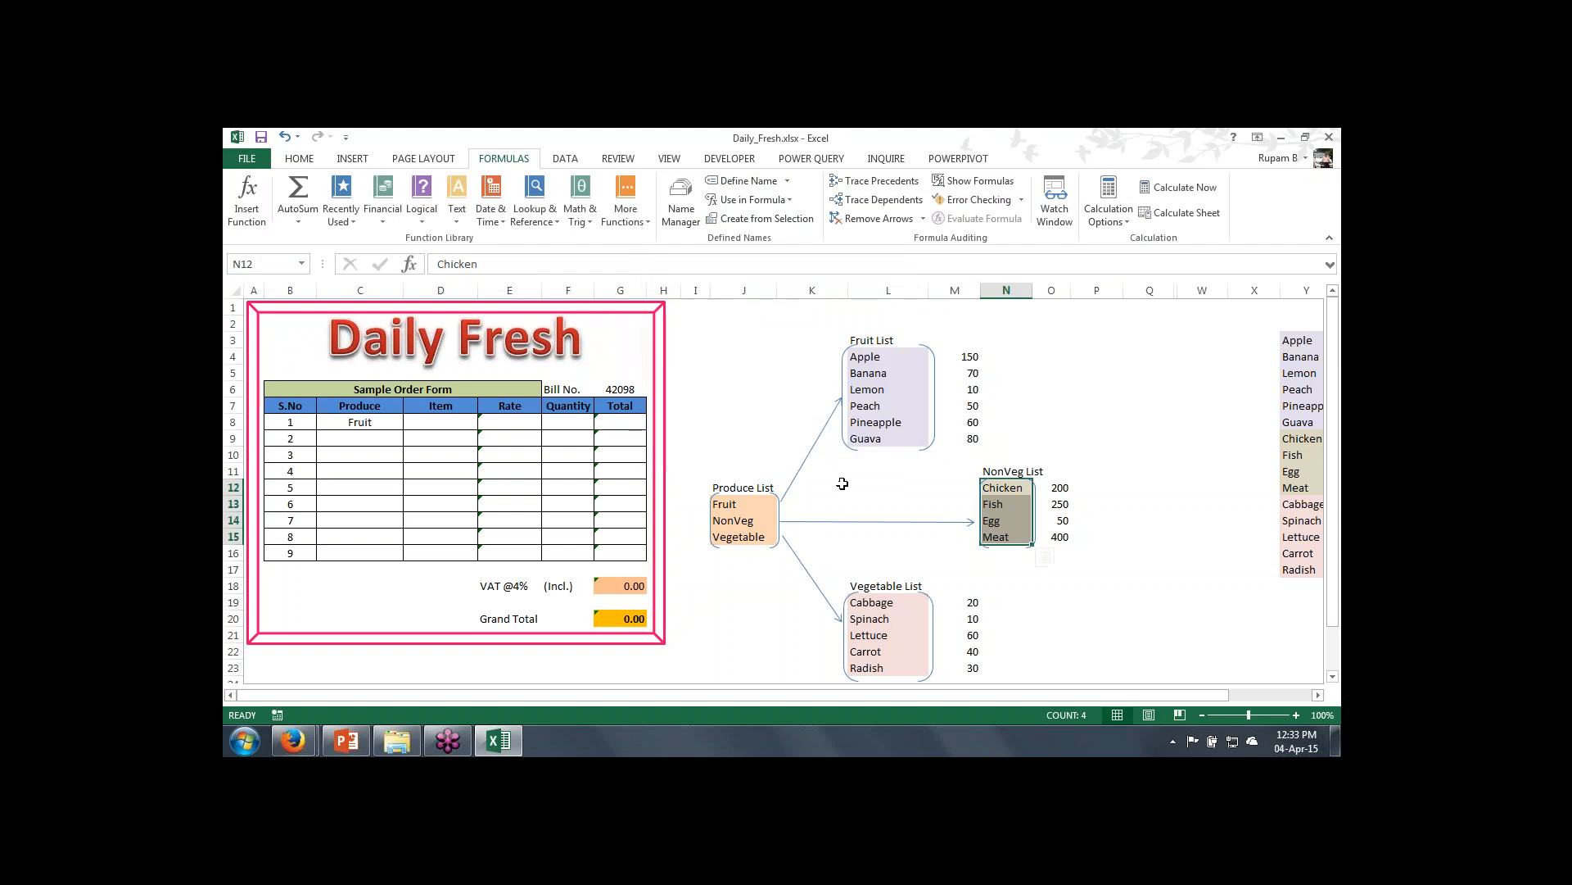
click(842, 485)
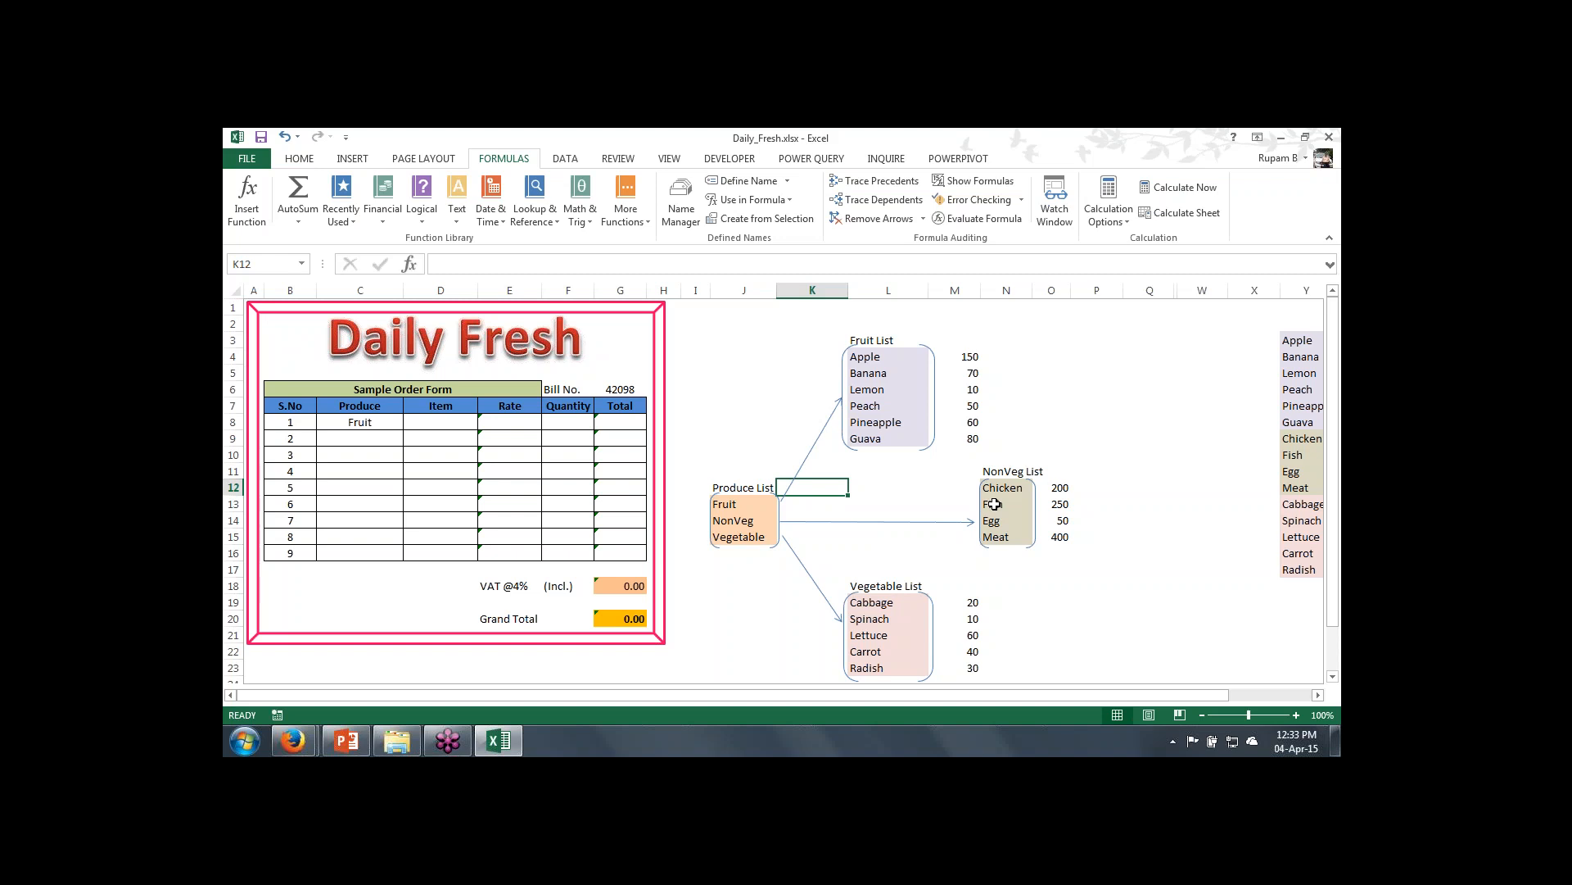
Step: Add list data validation with source =INDIRECT(c8) to the first Item cell D8 and check its choices
click(445, 416)
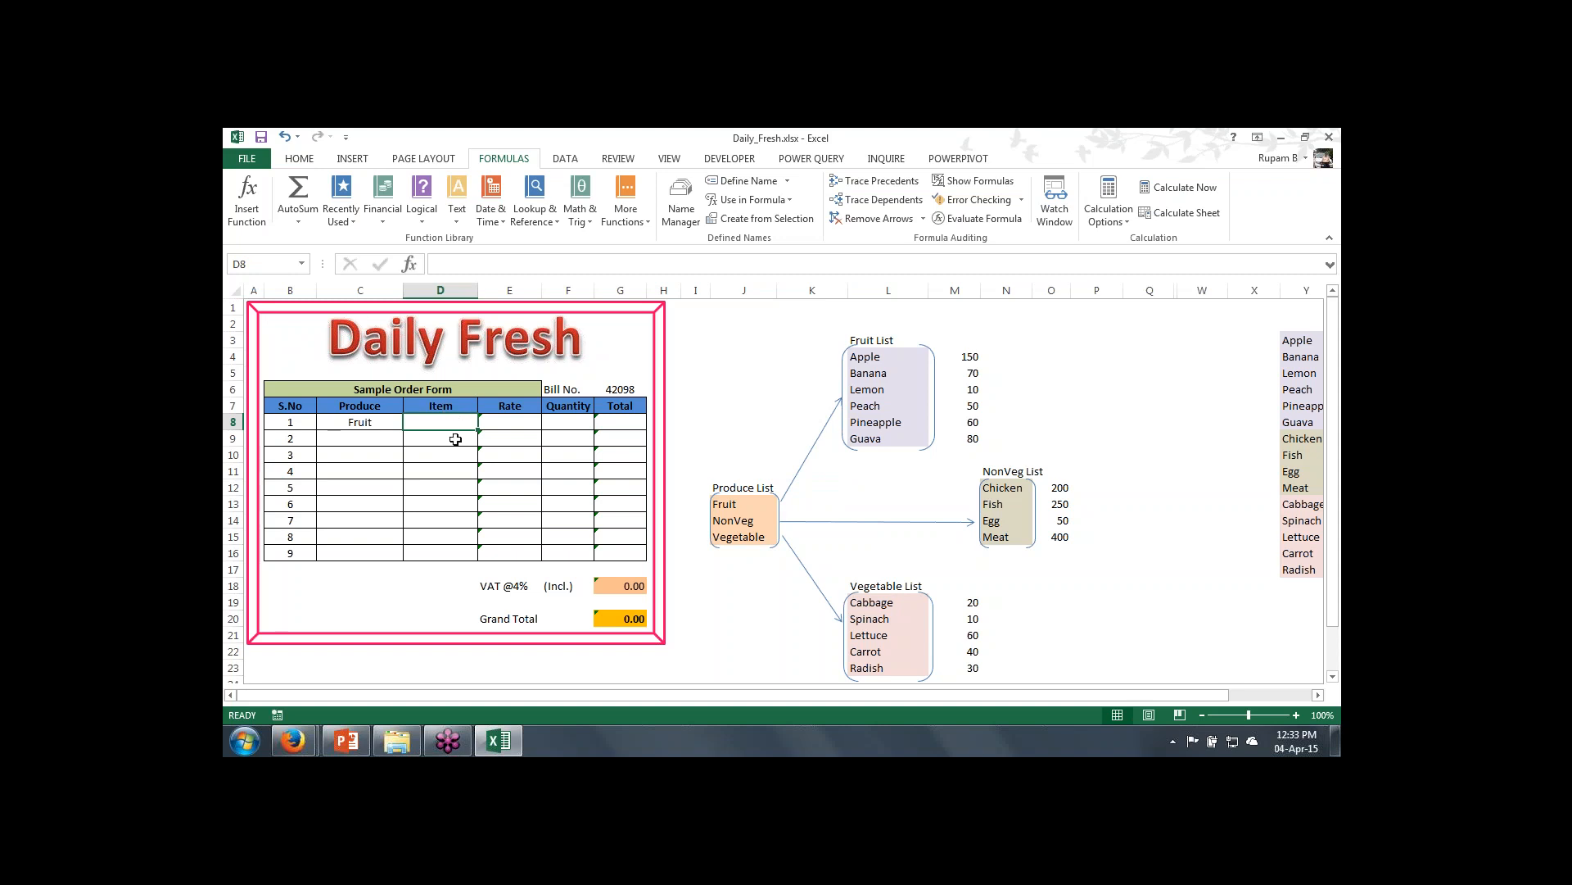
click(564, 158)
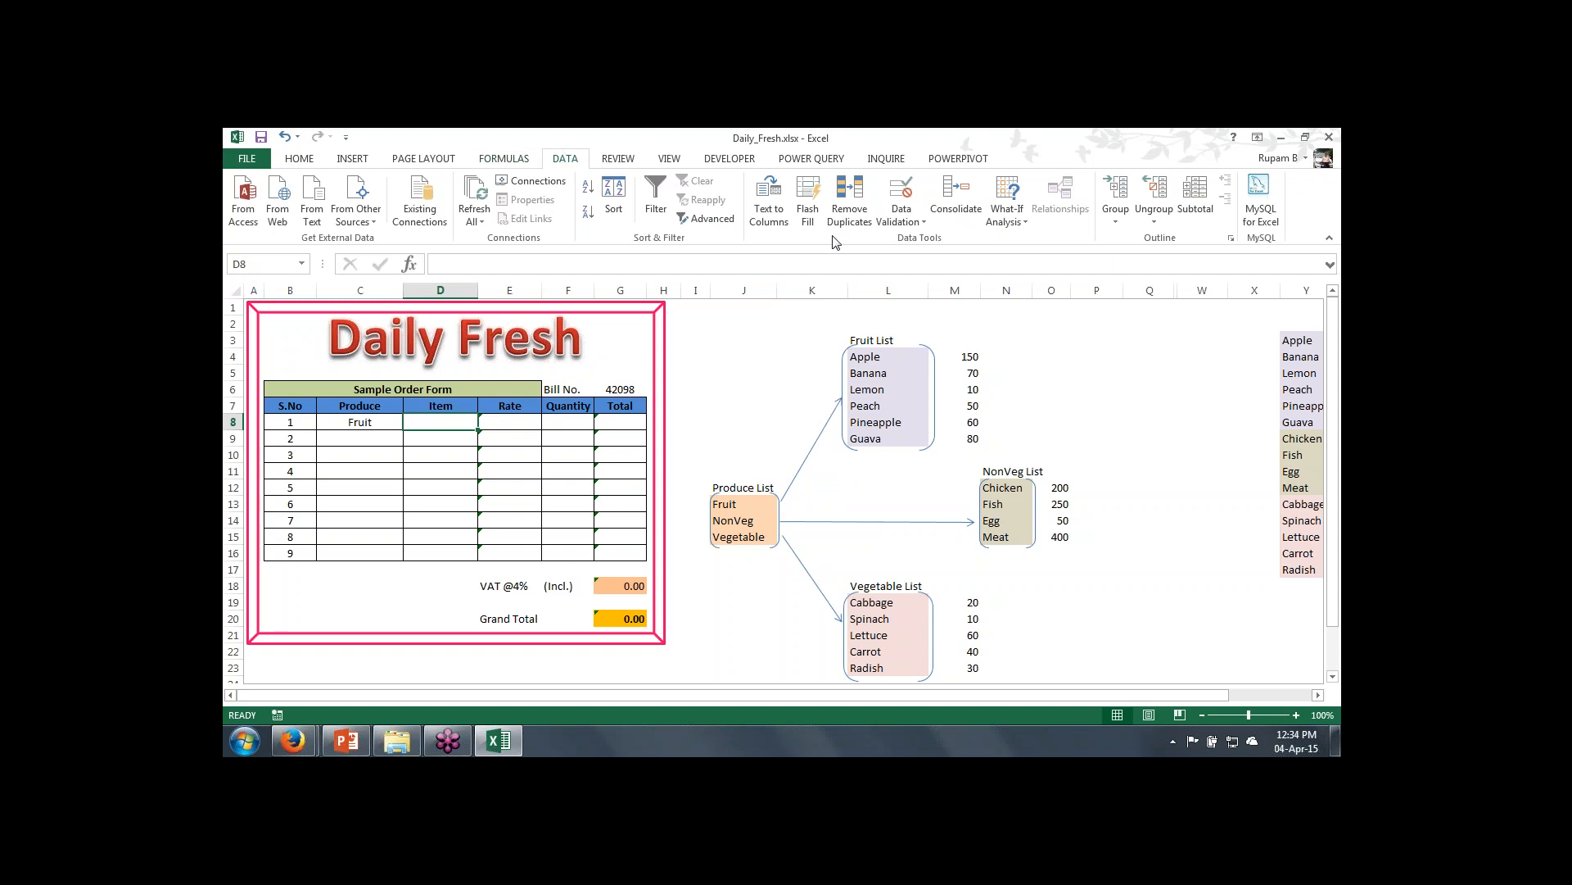
click(901, 220)
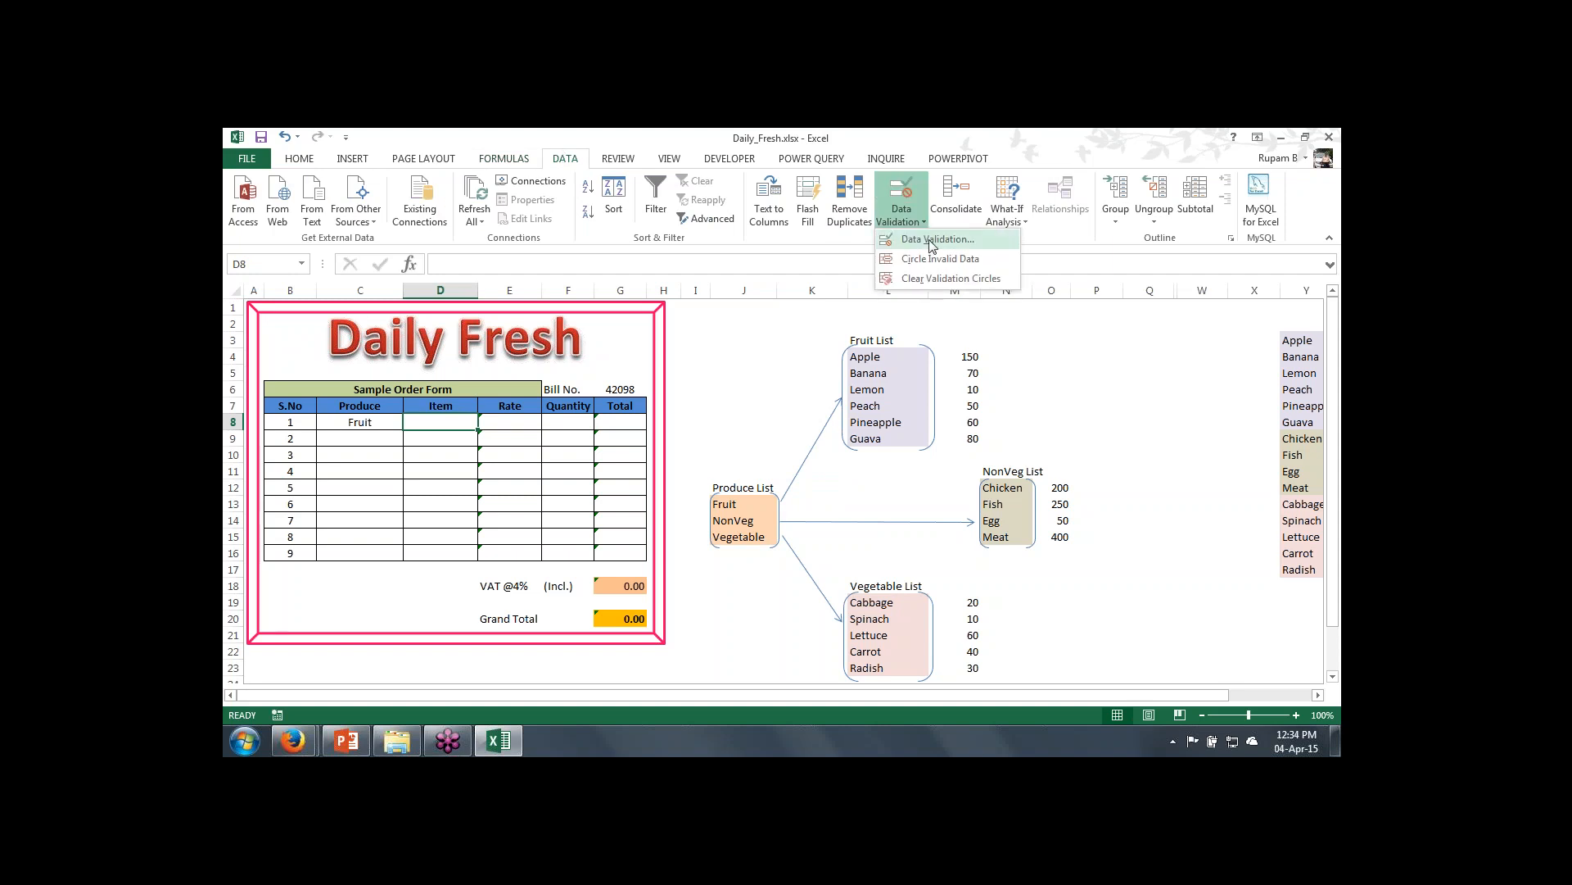
click(931, 239)
click(752, 320)
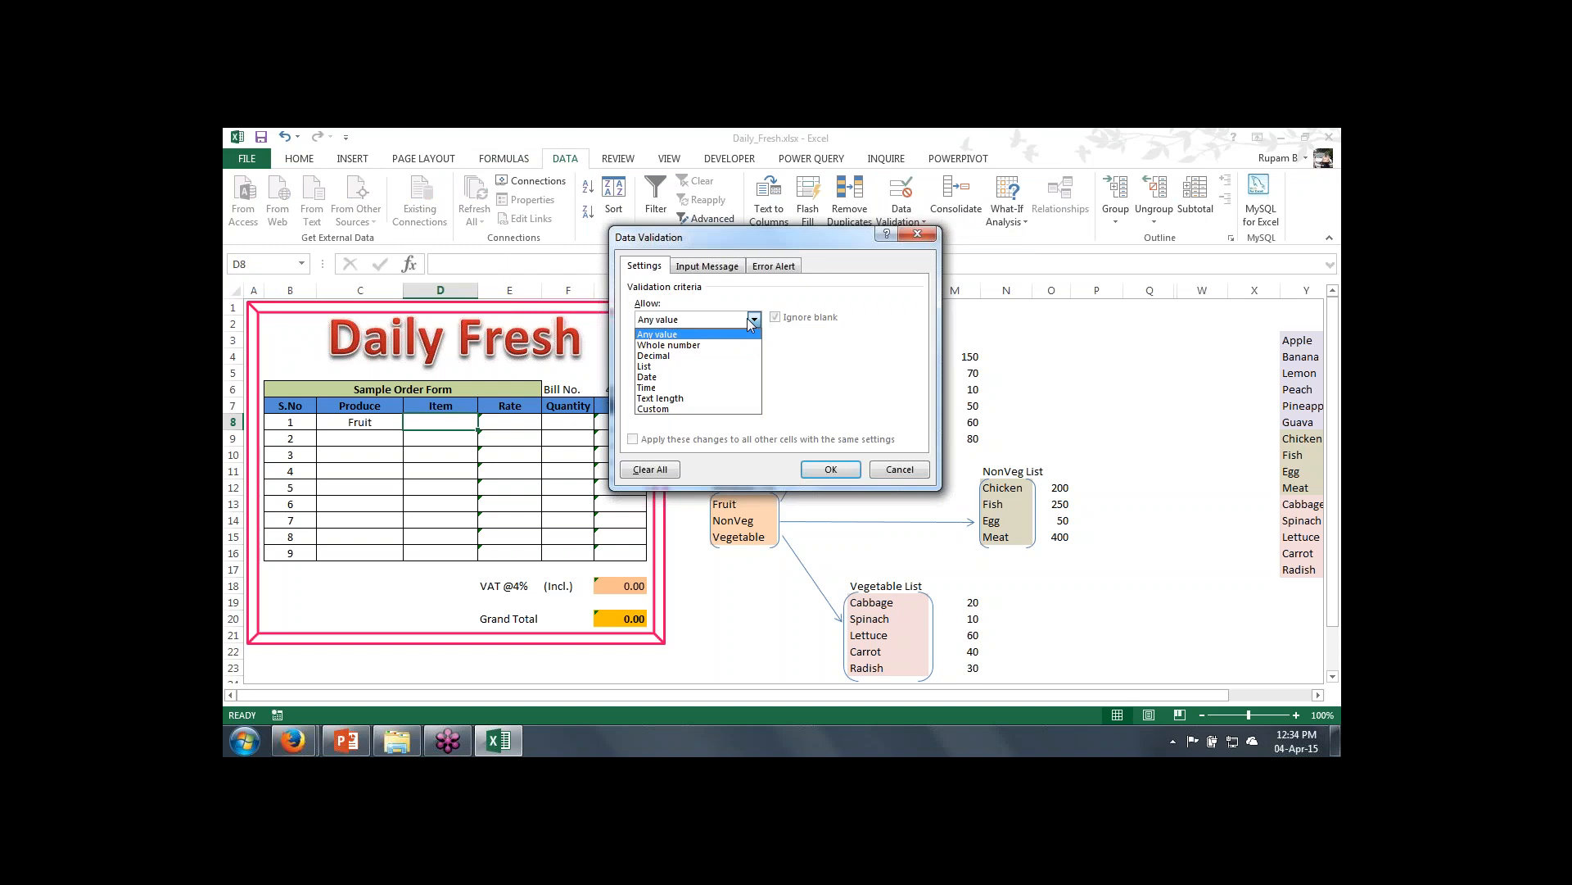
click(656, 366)
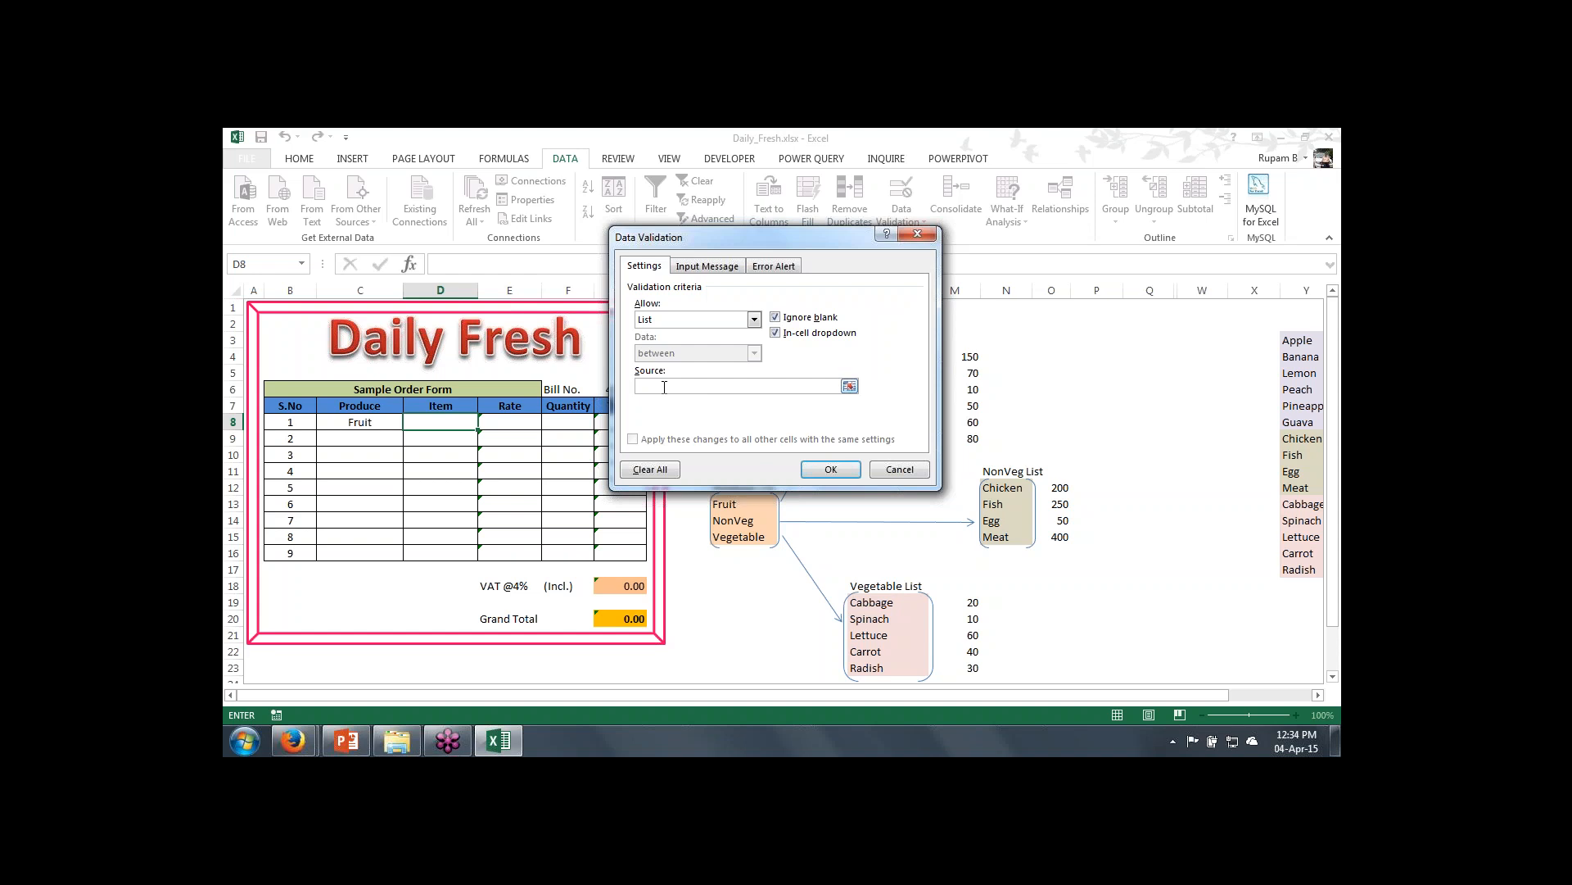
text(=INDIRECT(c8)
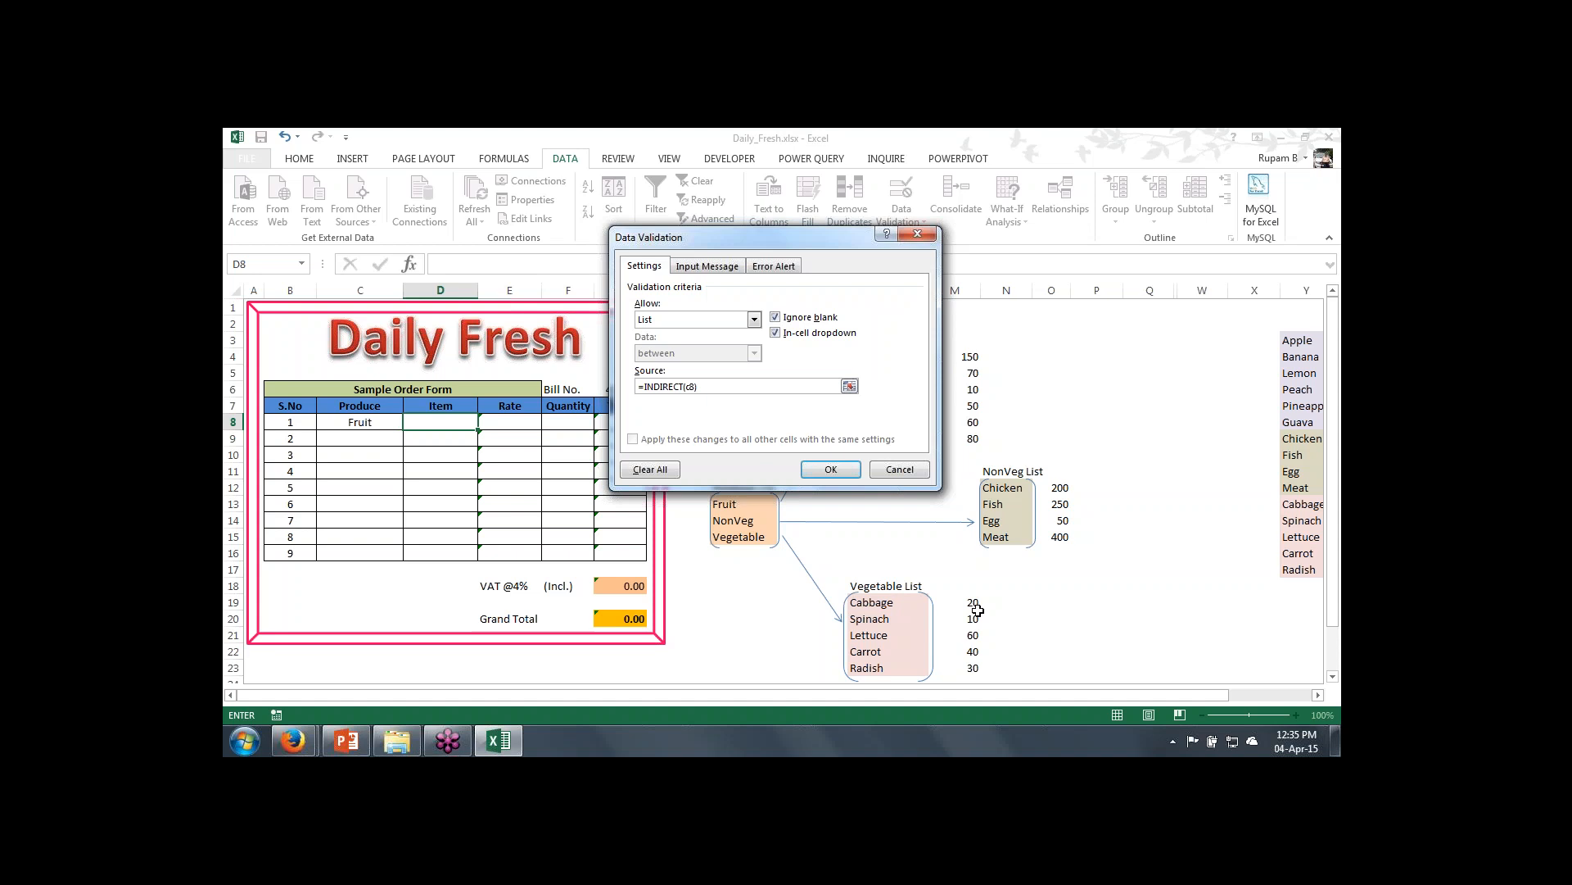
click(828, 471)
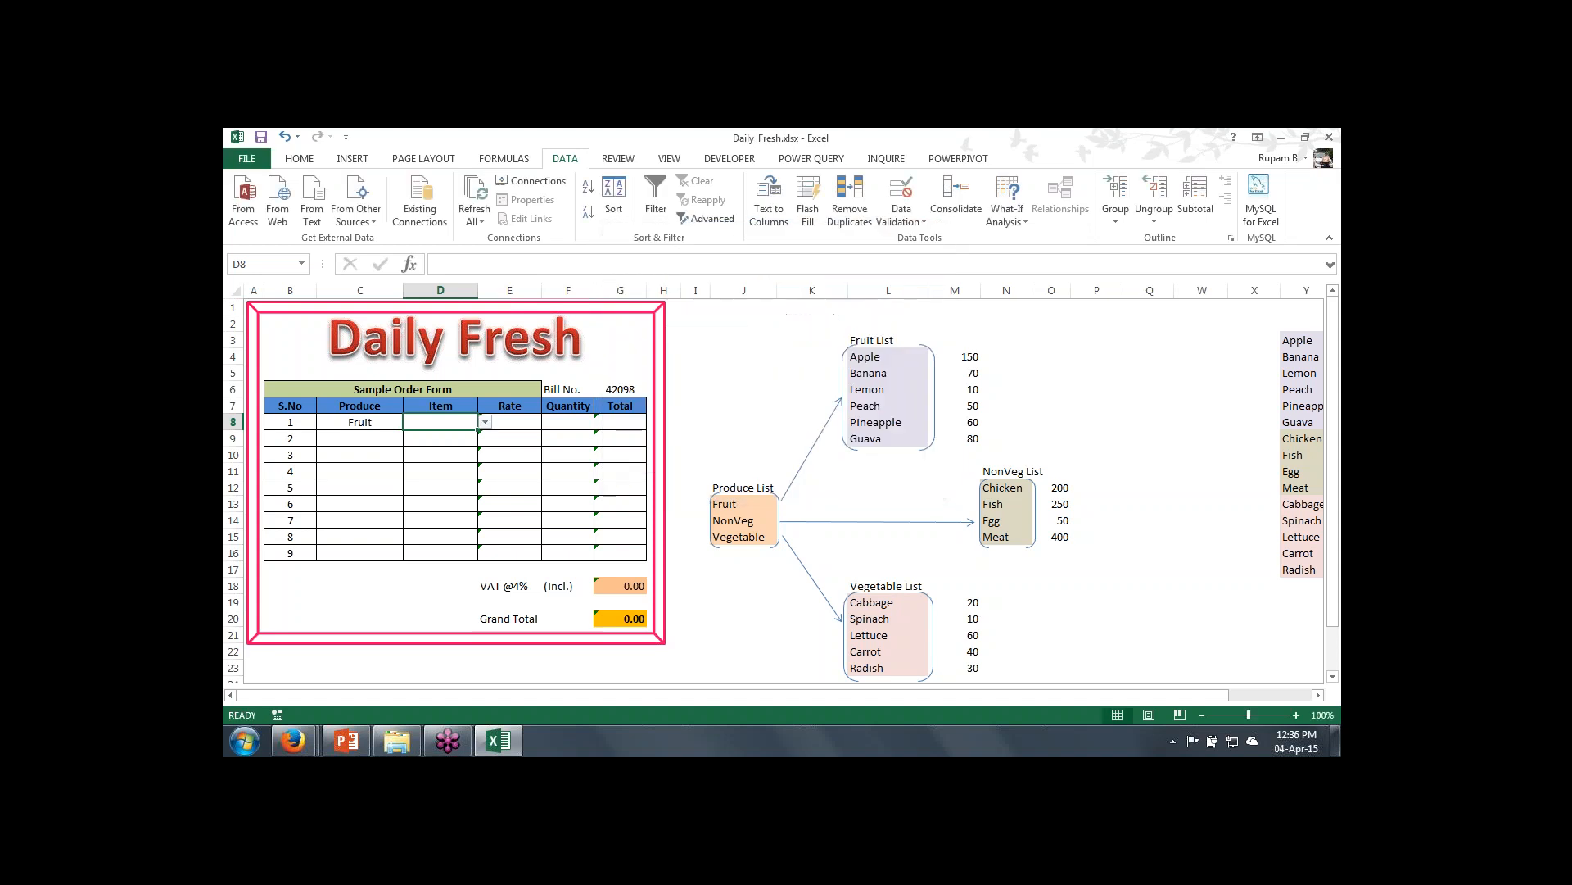
click(485, 422)
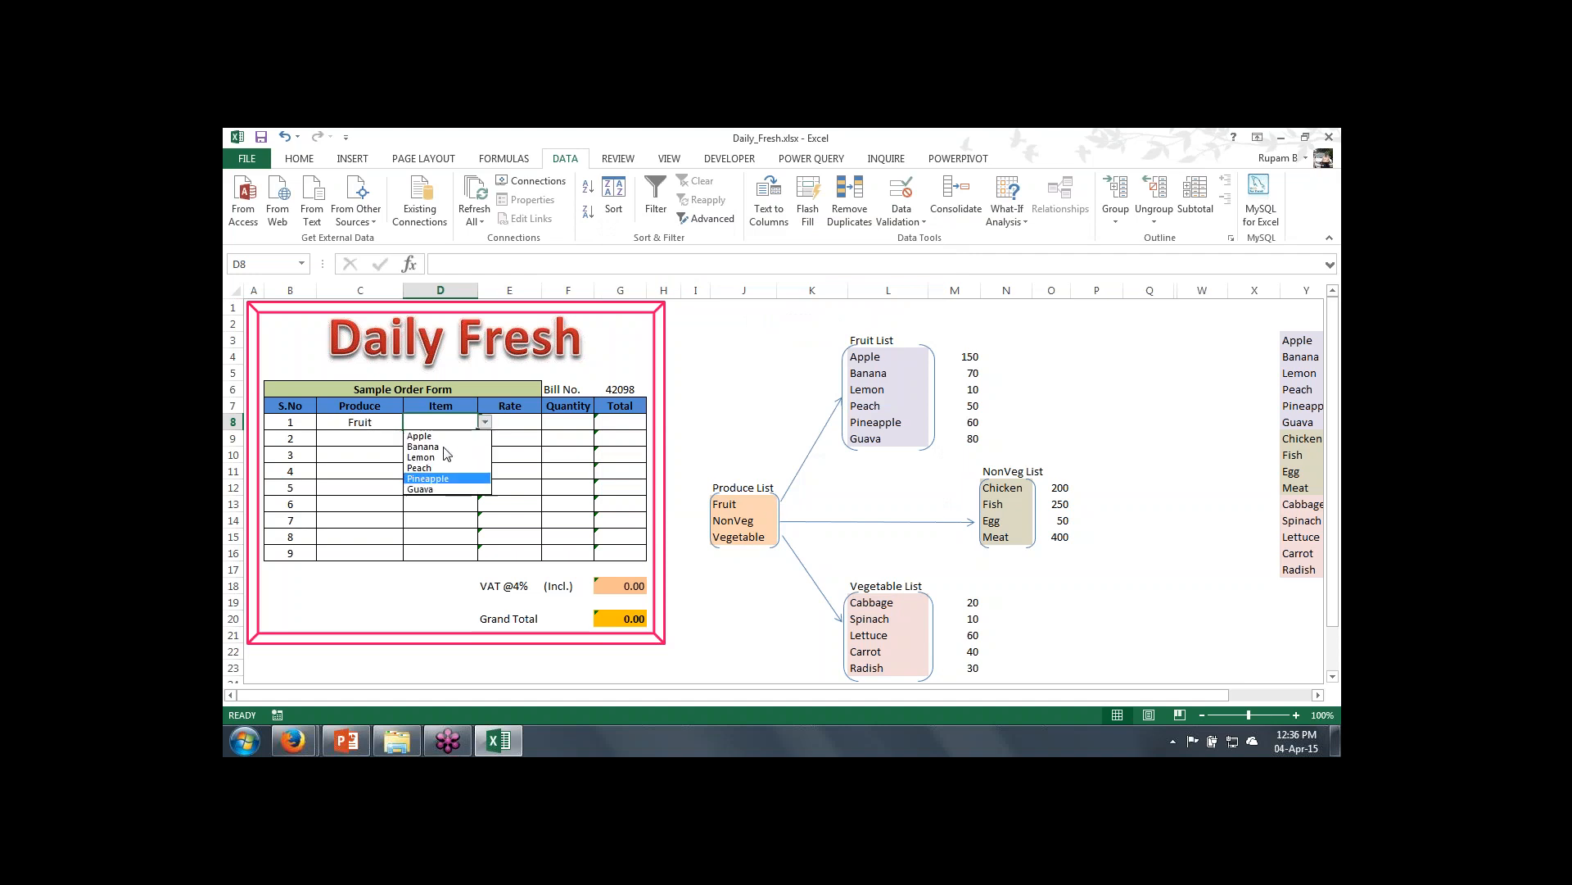
key(Escape)
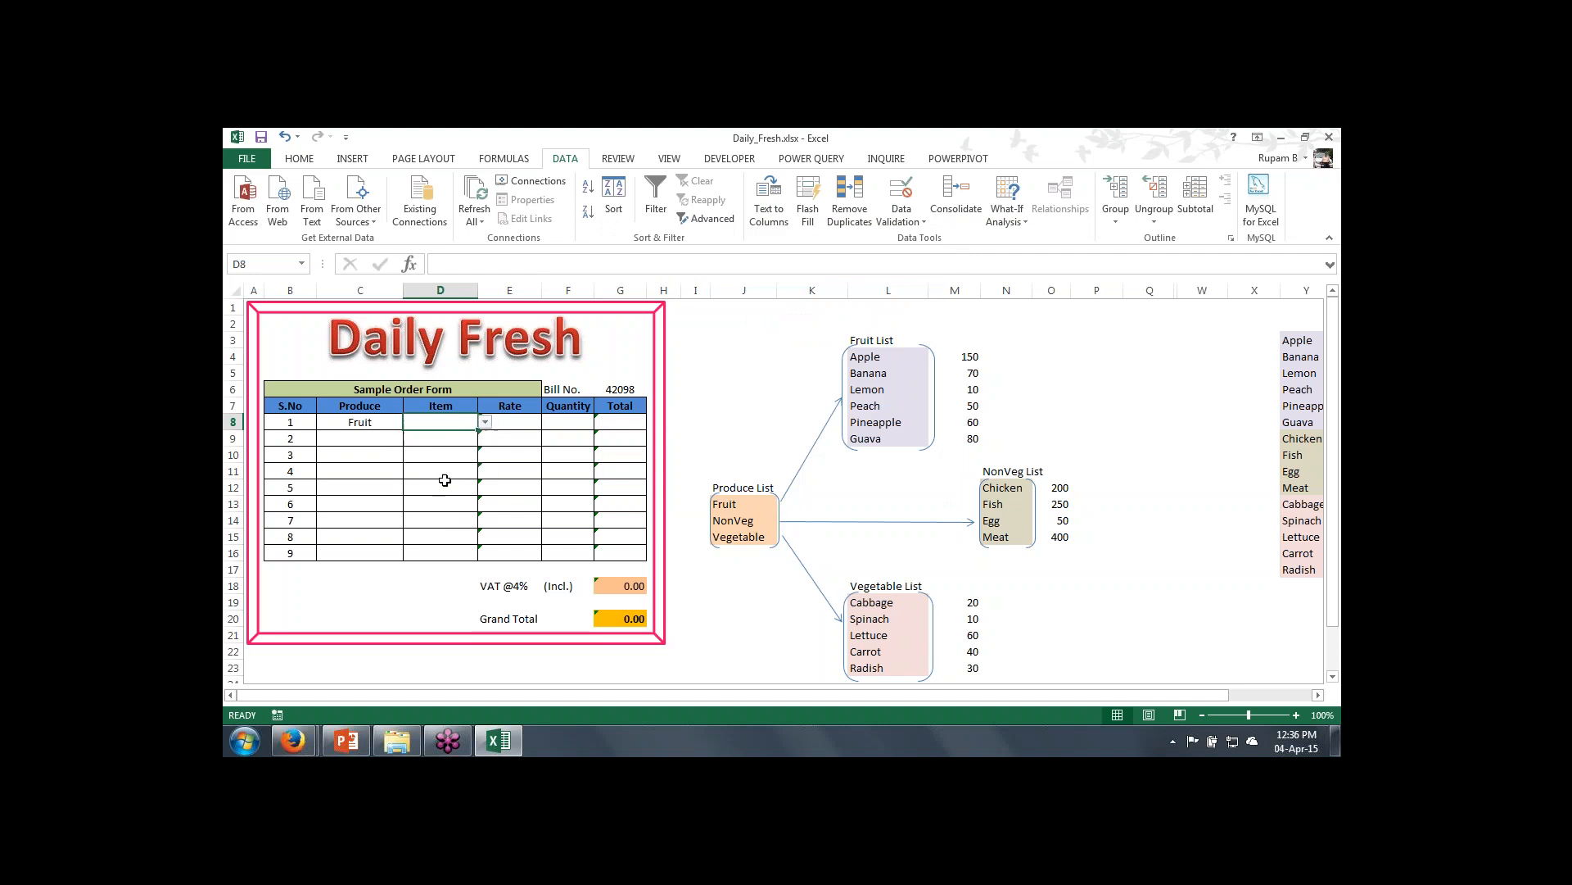
Step: Fill the item drop-down from D8 down through D16 and choose Banana as the item in the first order row
shift+click(440, 555)
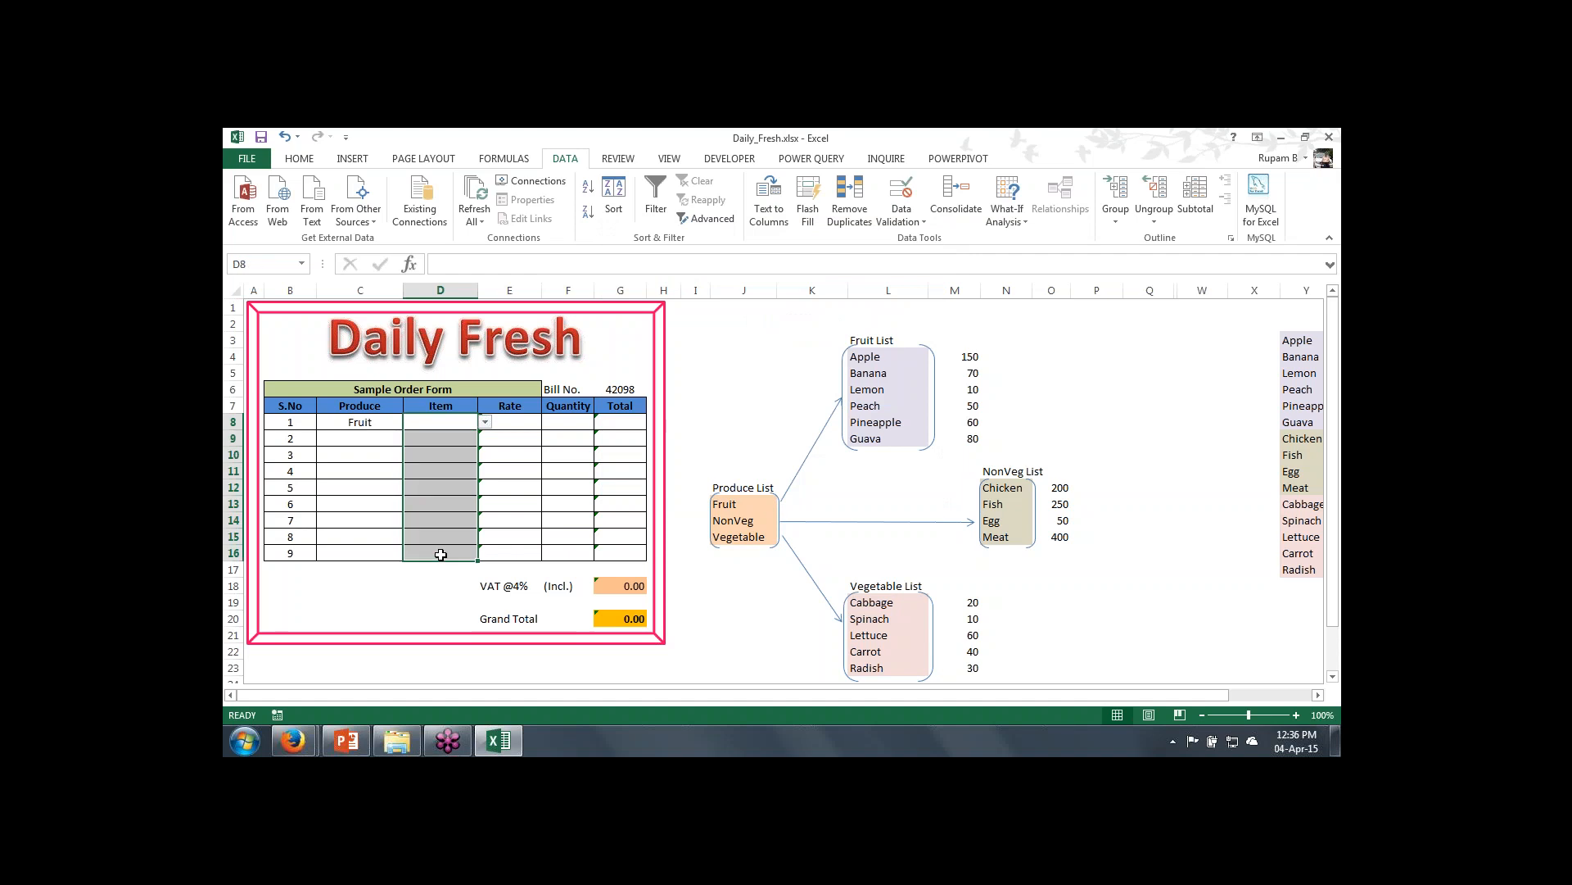
key(Up)
key(Down)
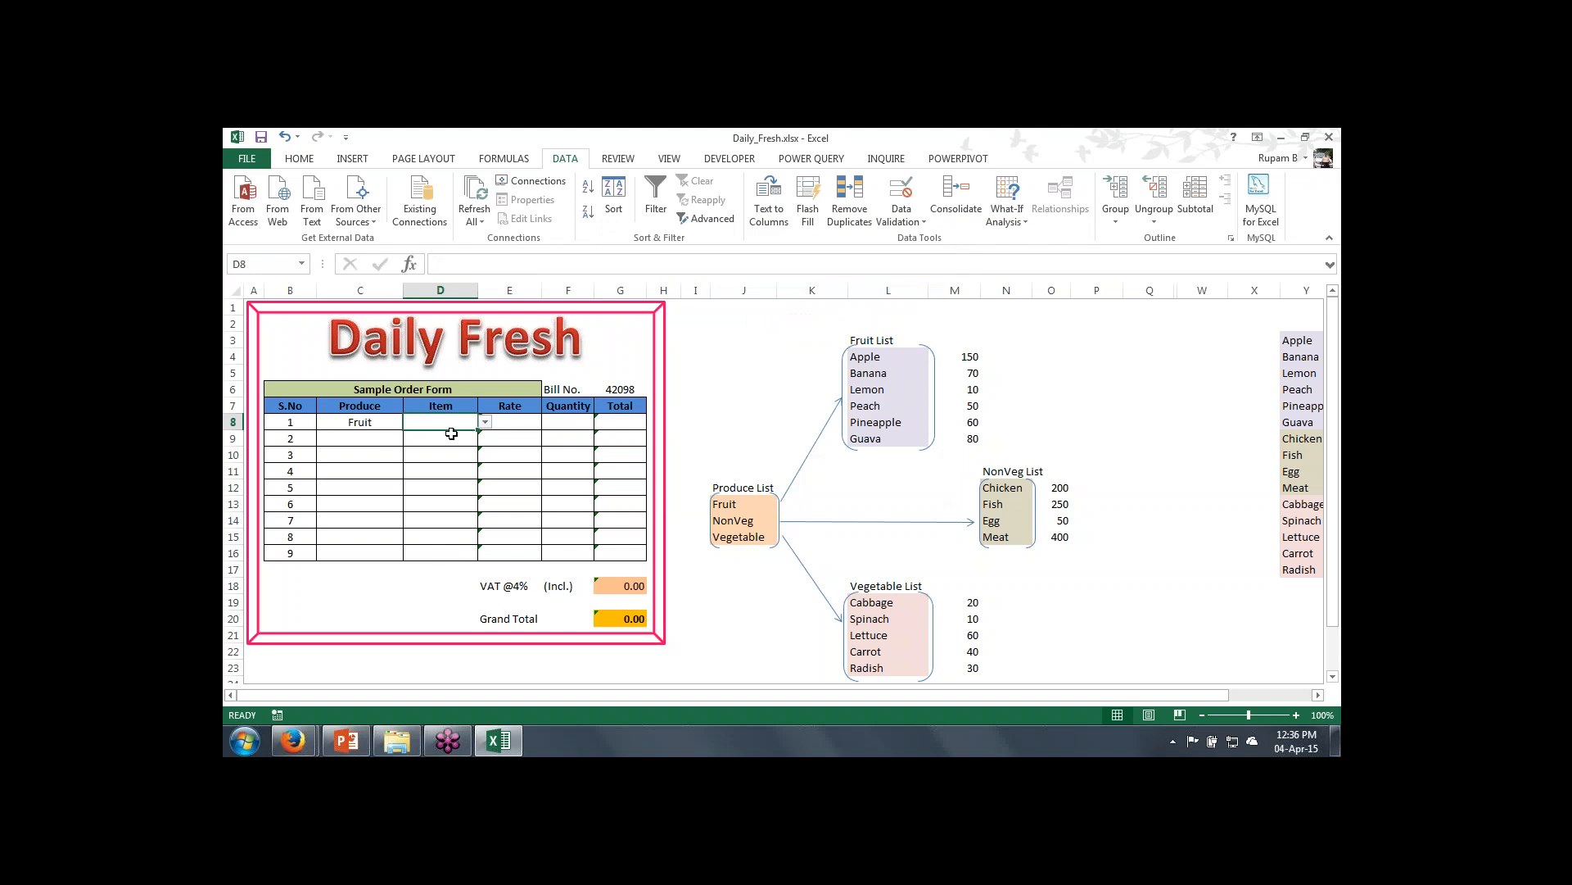
click(485, 423)
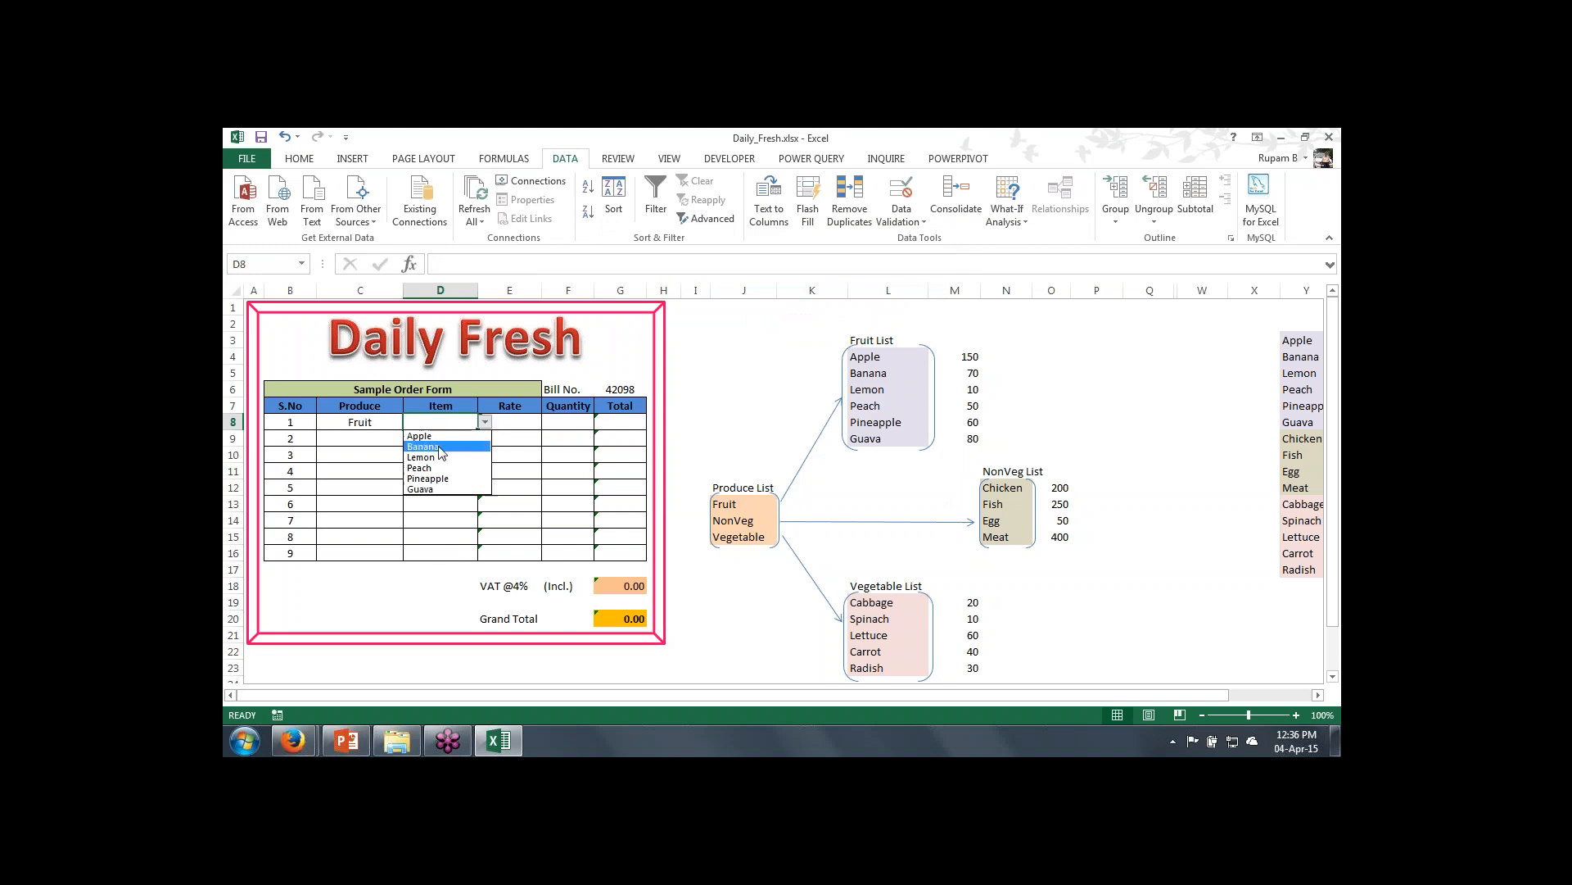
click(423, 447)
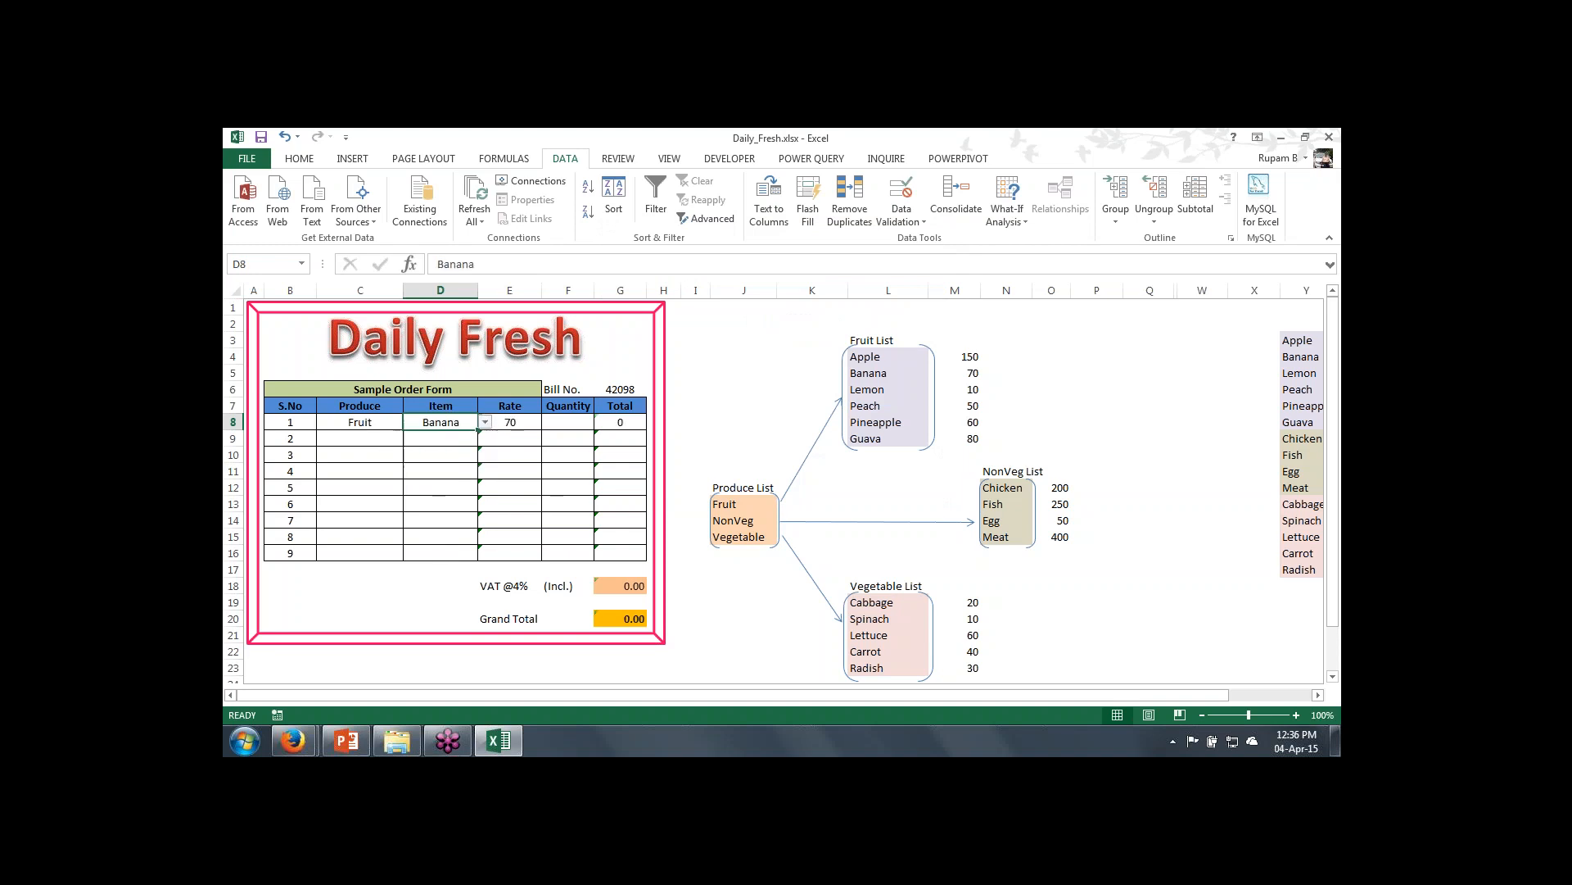
Step: Choose NonVeg as the produce and Egg as the item in the second order row
click(386, 439)
click(410, 438)
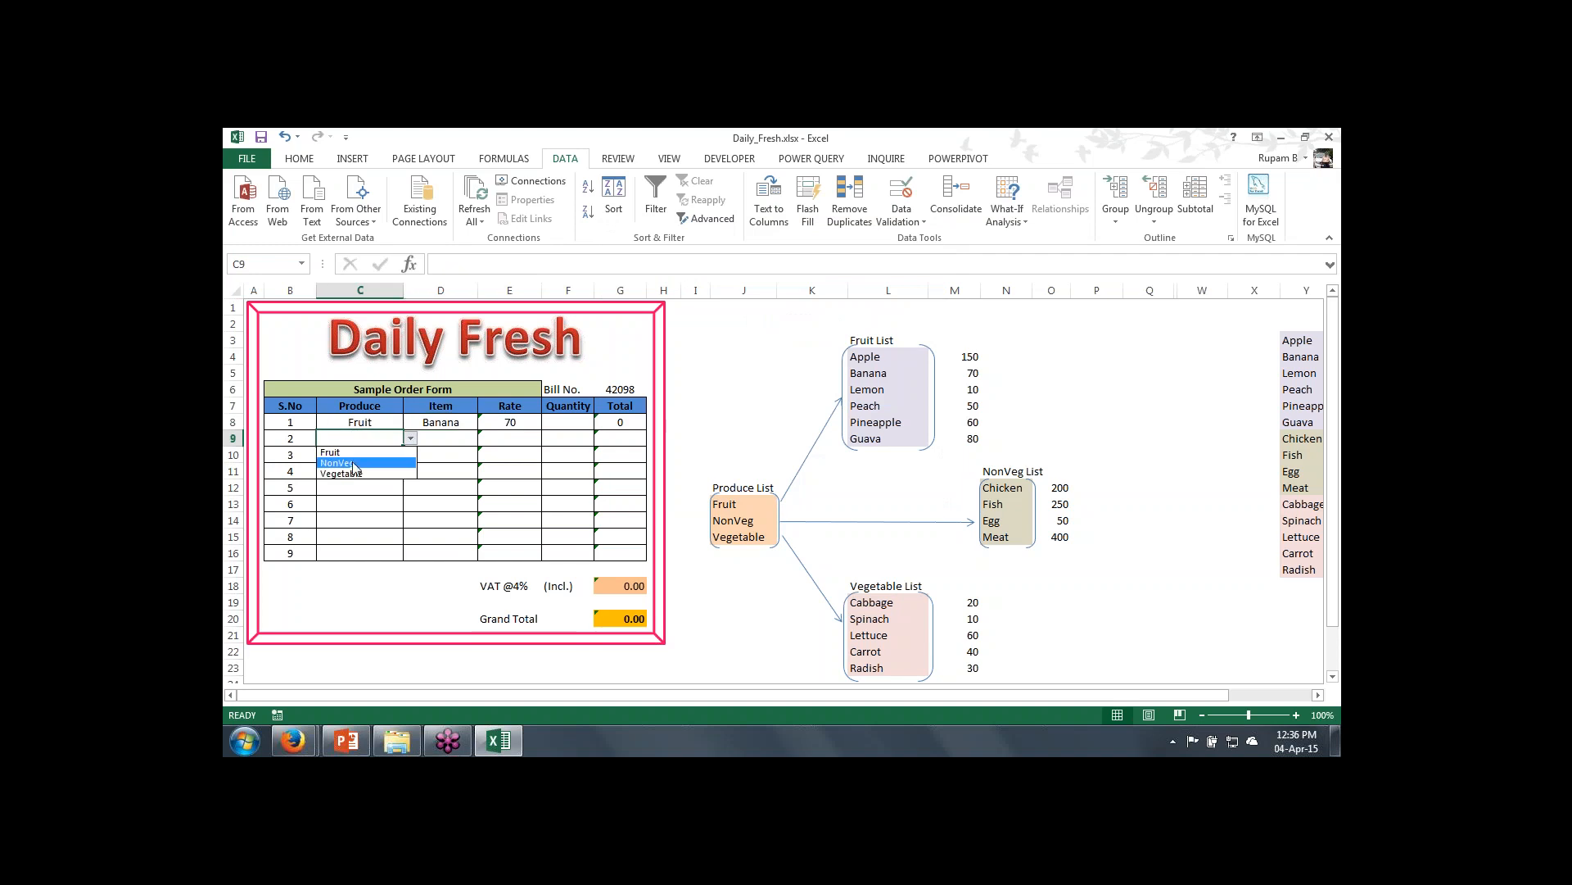
click(361, 457)
click(456, 440)
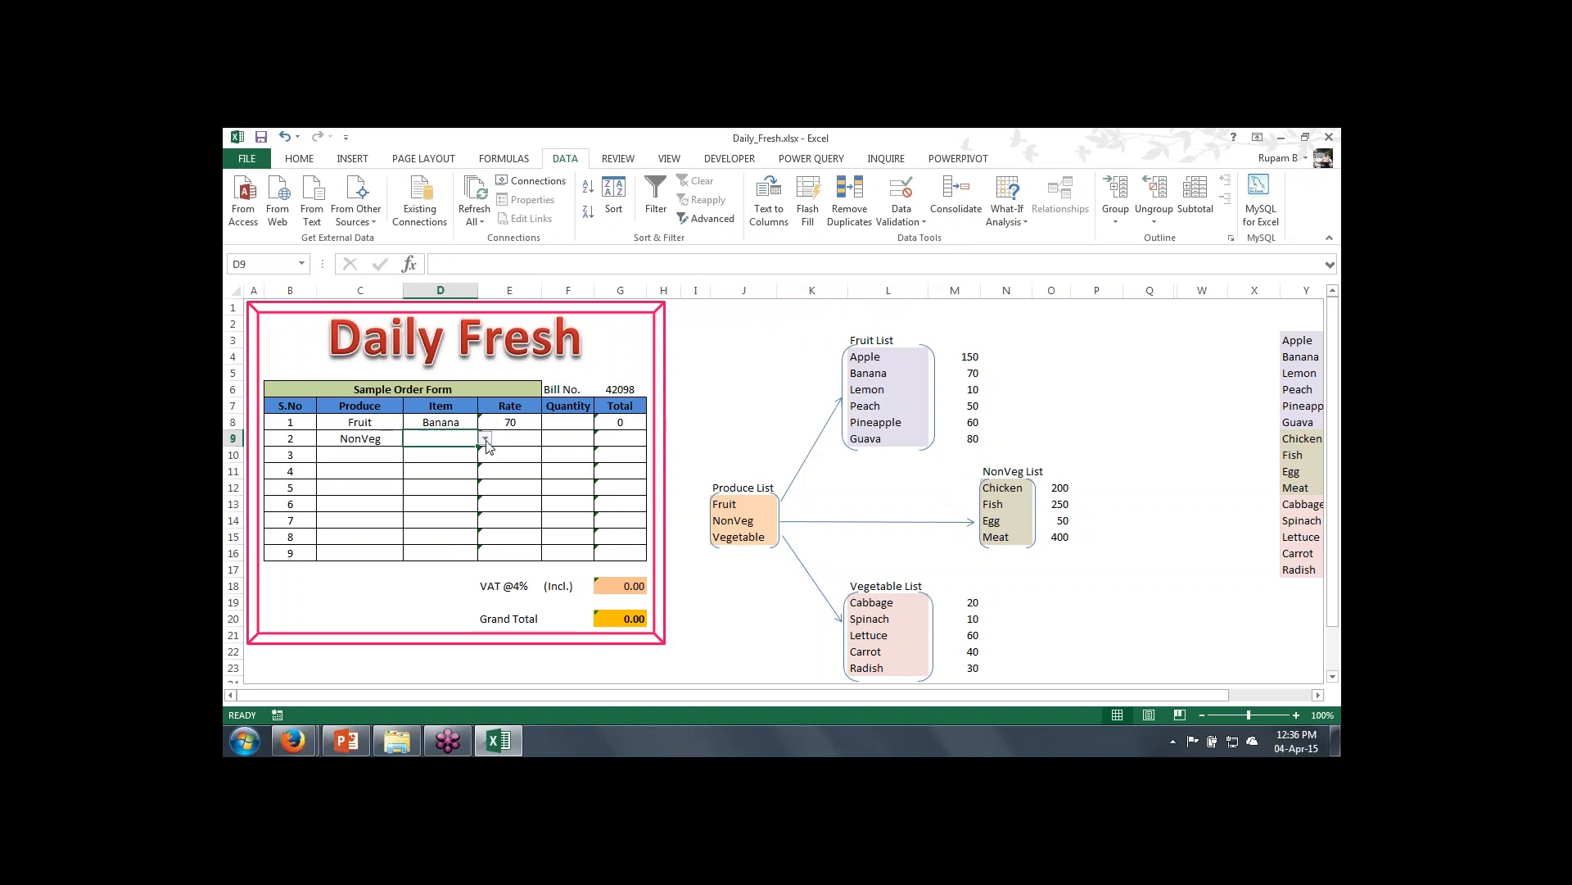
click(486, 441)
click(441, 481)
Step: Choose Vegetable as the produce and Carrot as the item in the third order row
click(376, 459)
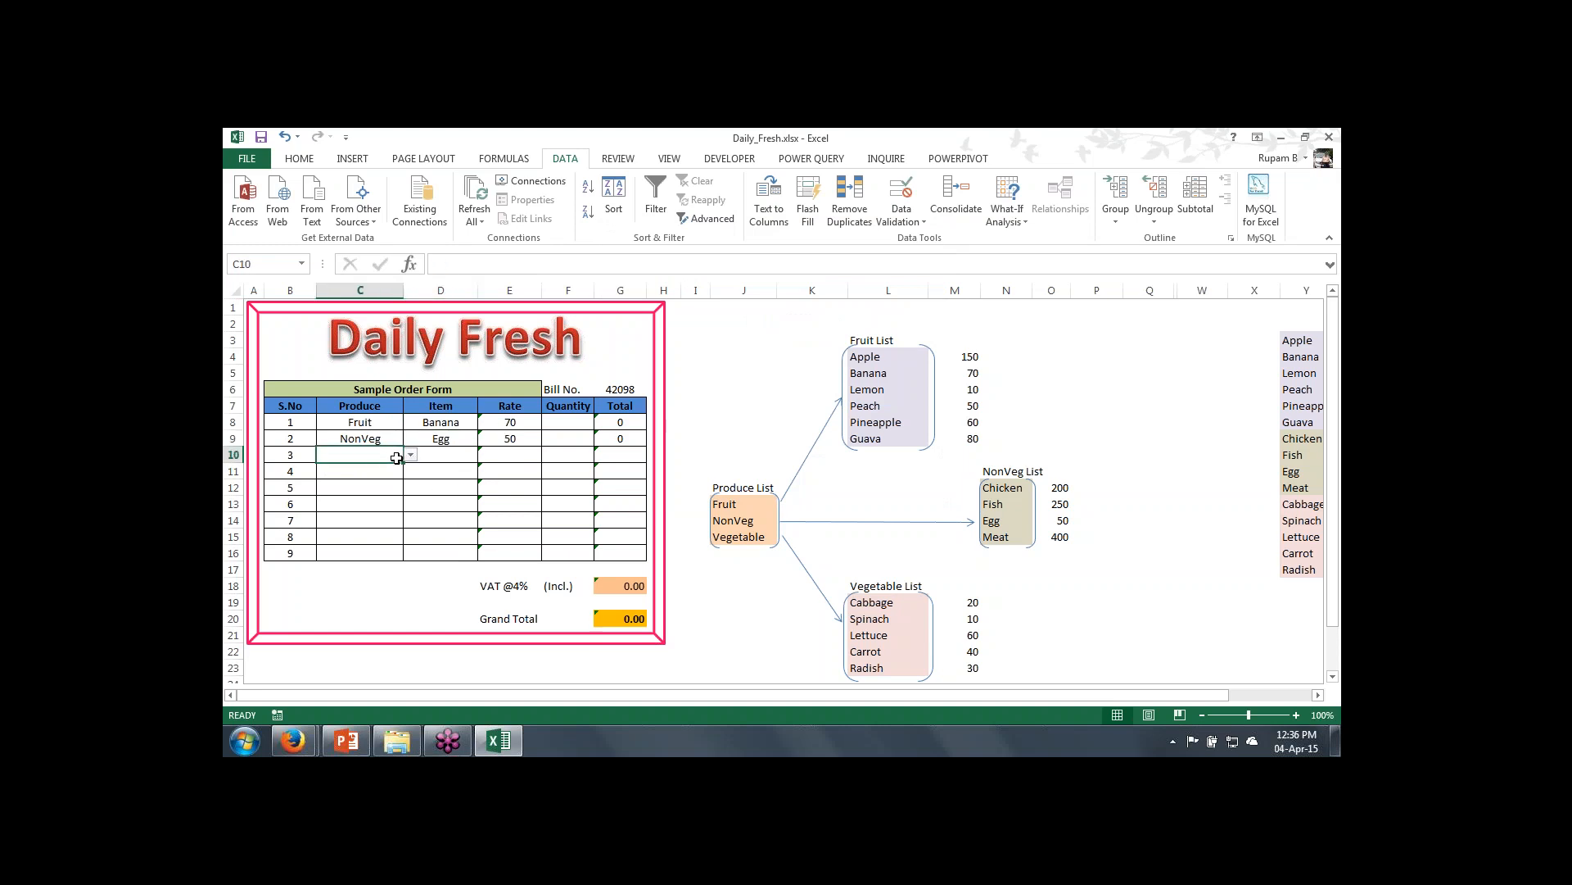
click(411, 455)
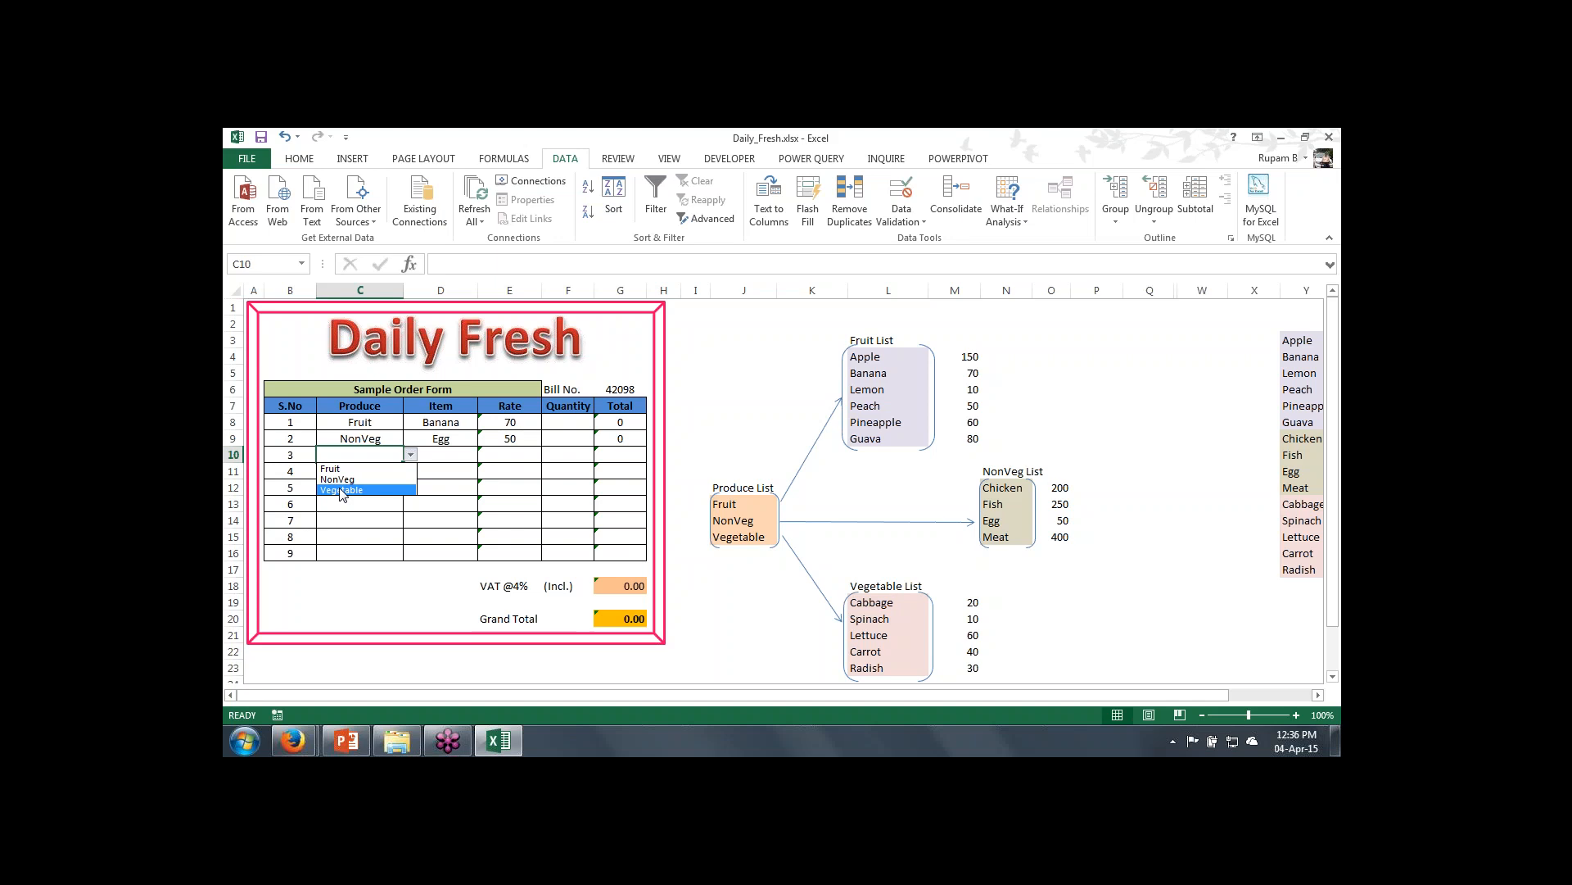
click(360, 495)
click(450, 459)
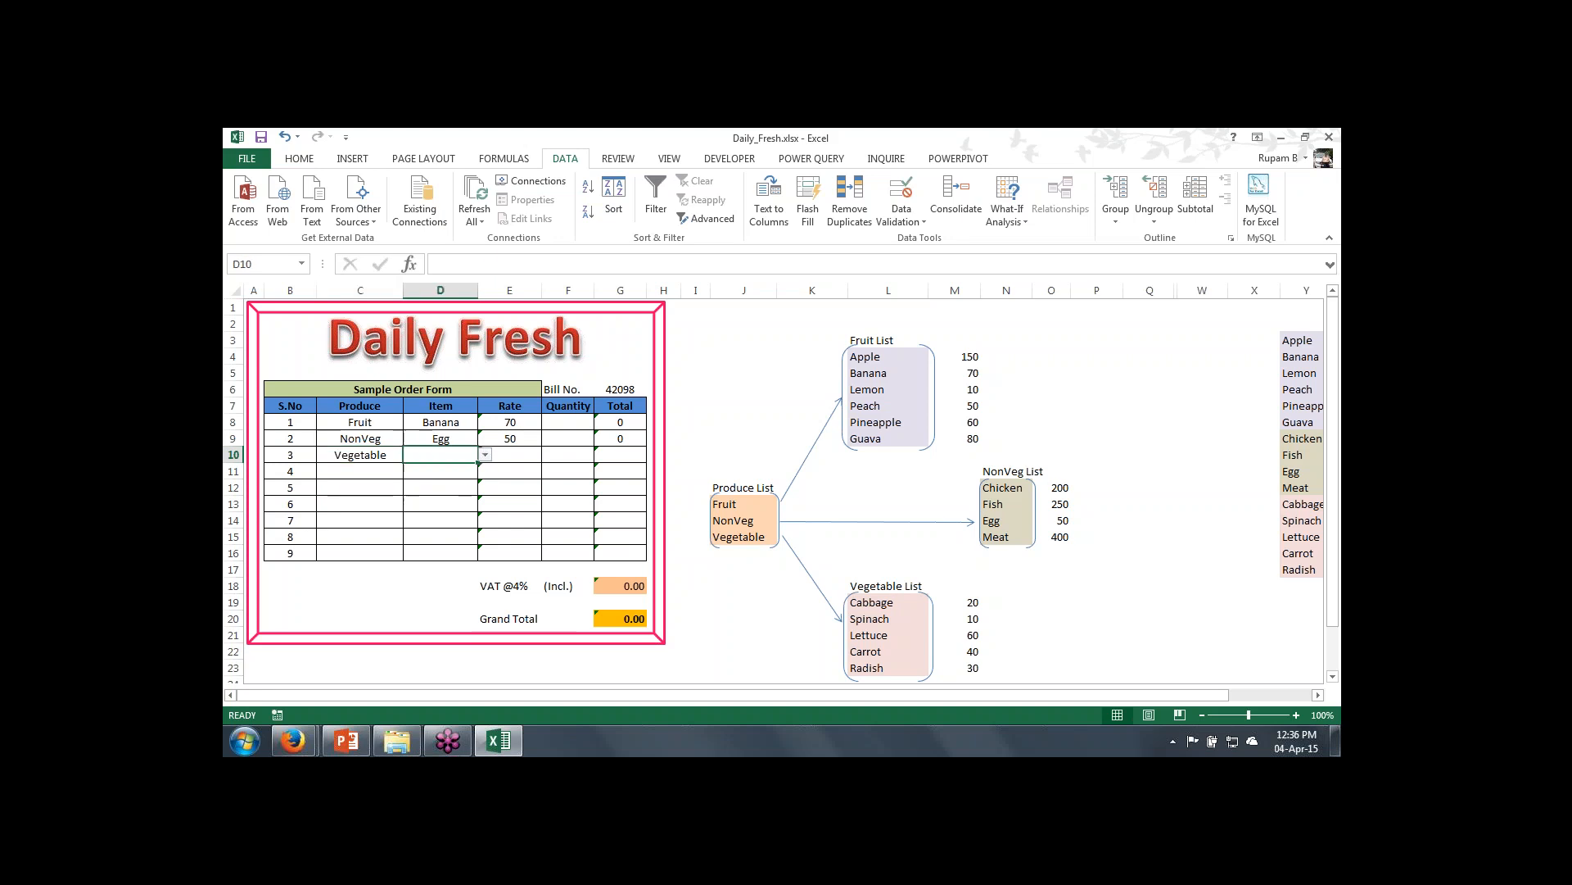
click(485, 455)
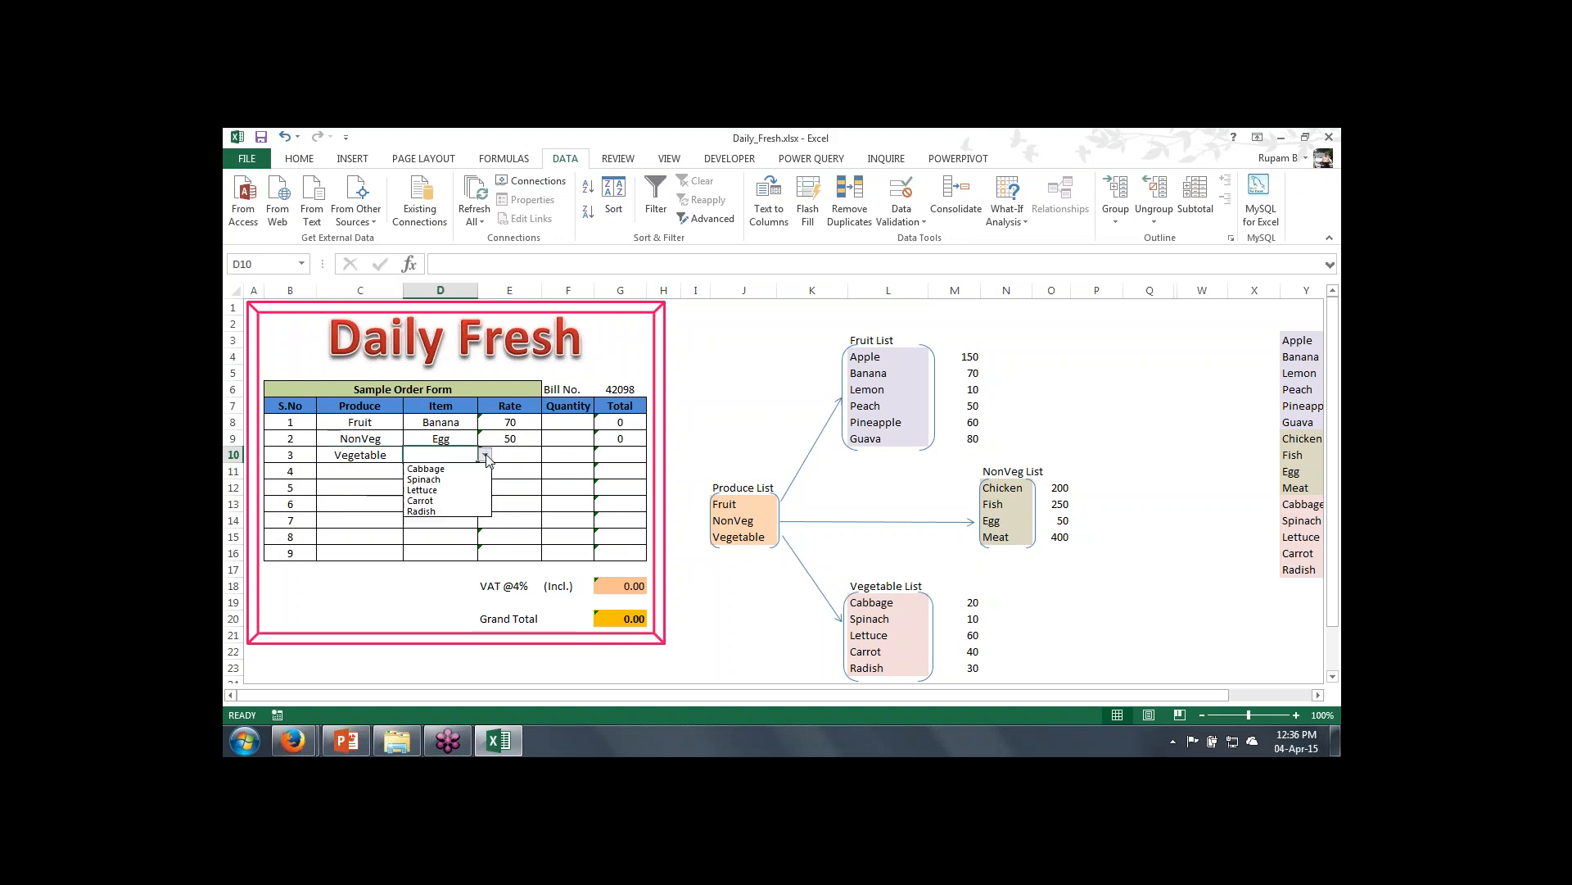
click(445, 501)
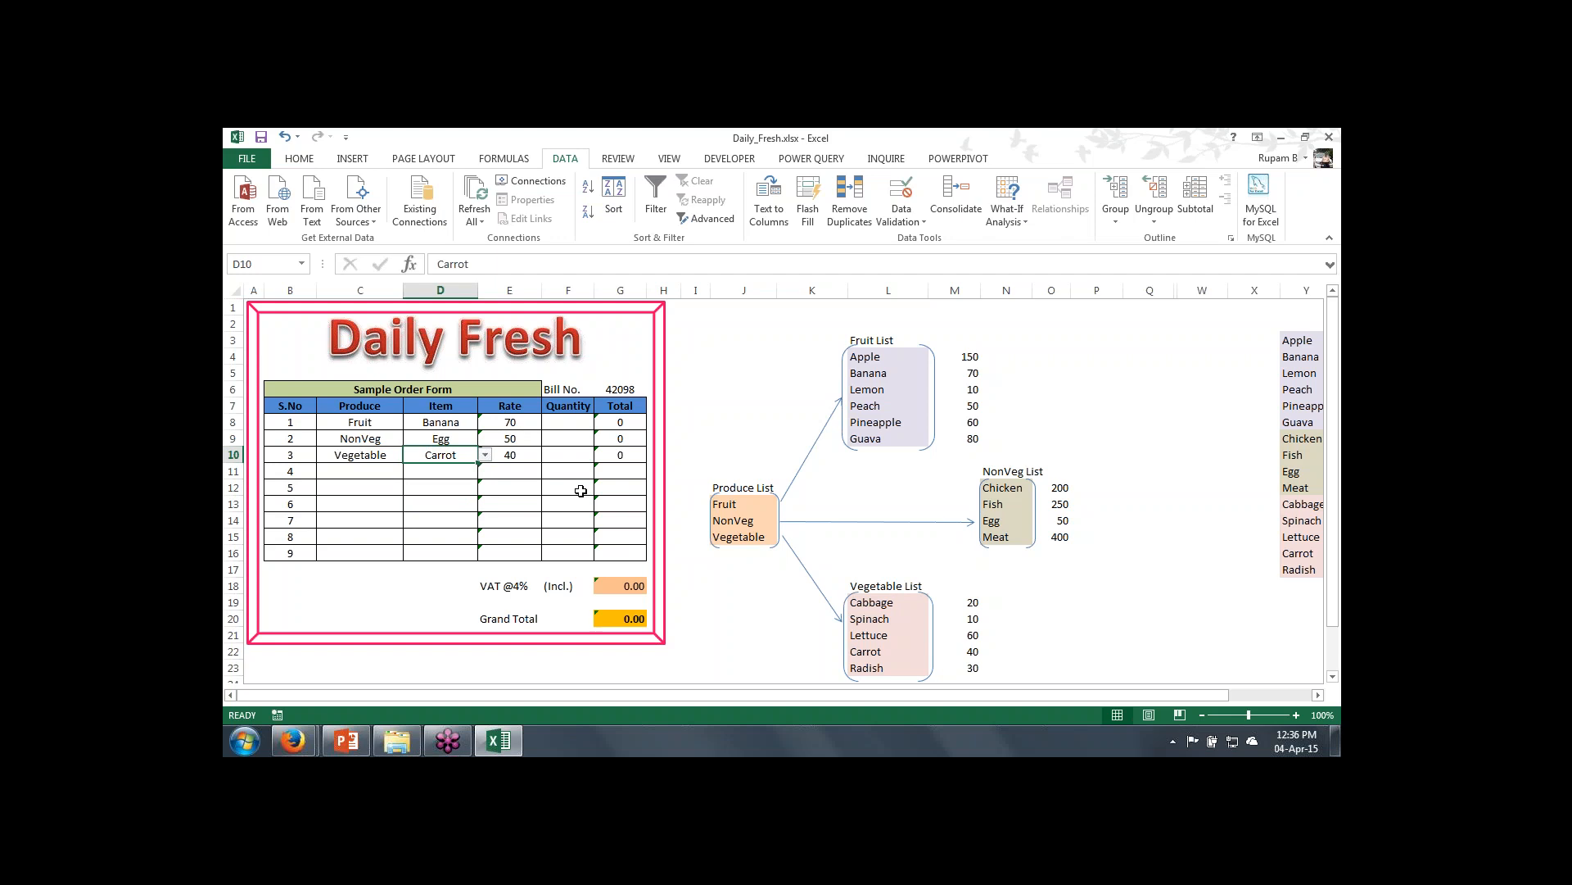
Step: Enter a quantity of 8 for Banana in F8 and move to the Egg row's Quantity cell F9
click(564, 424)
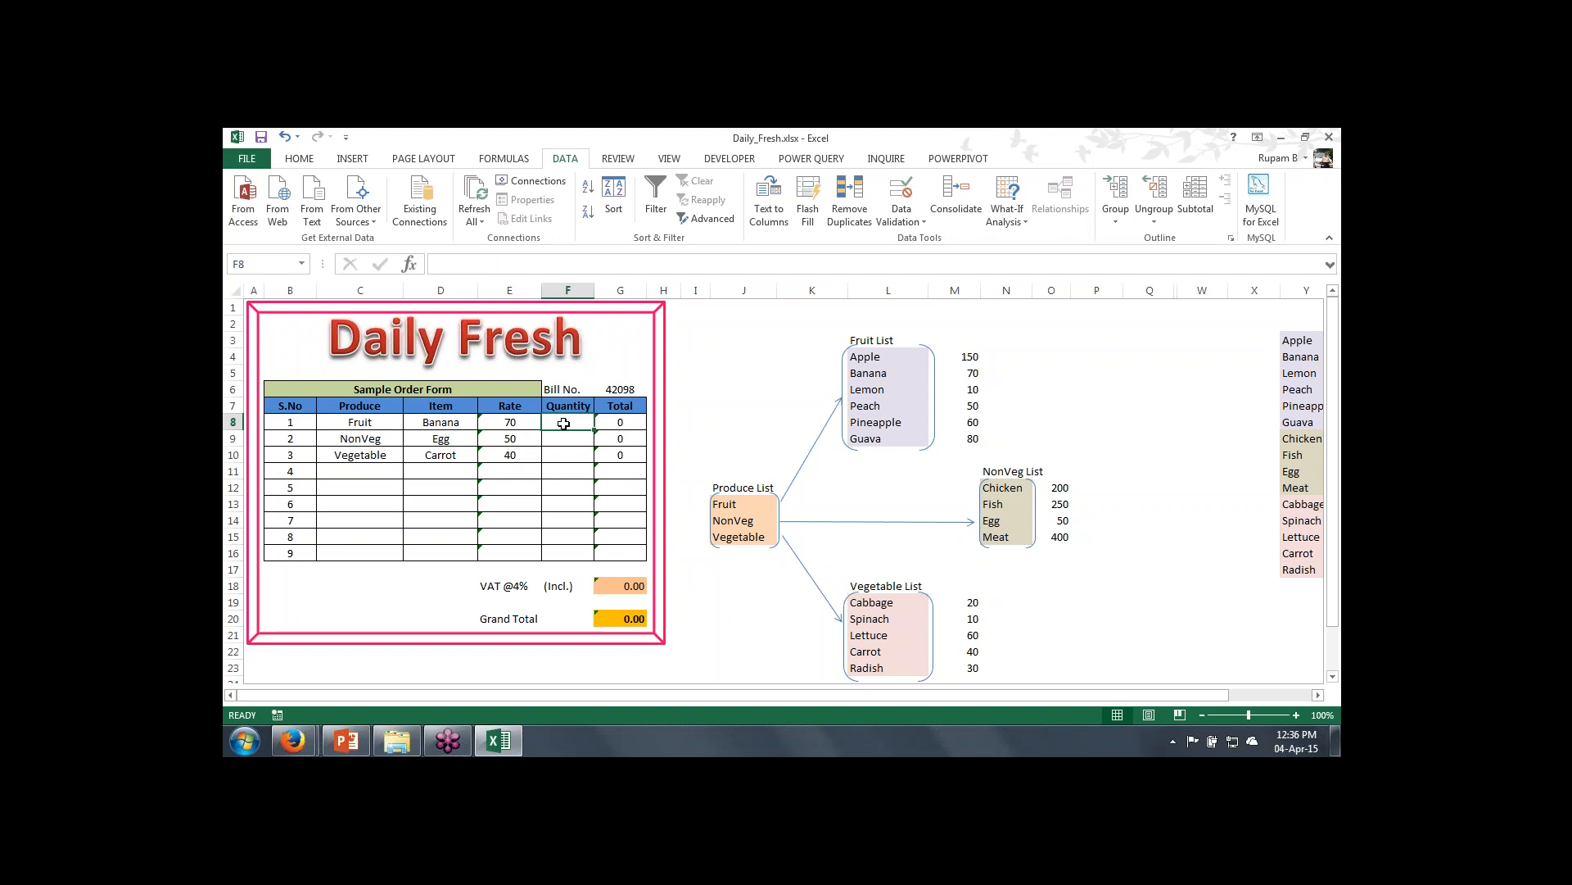
text(8)
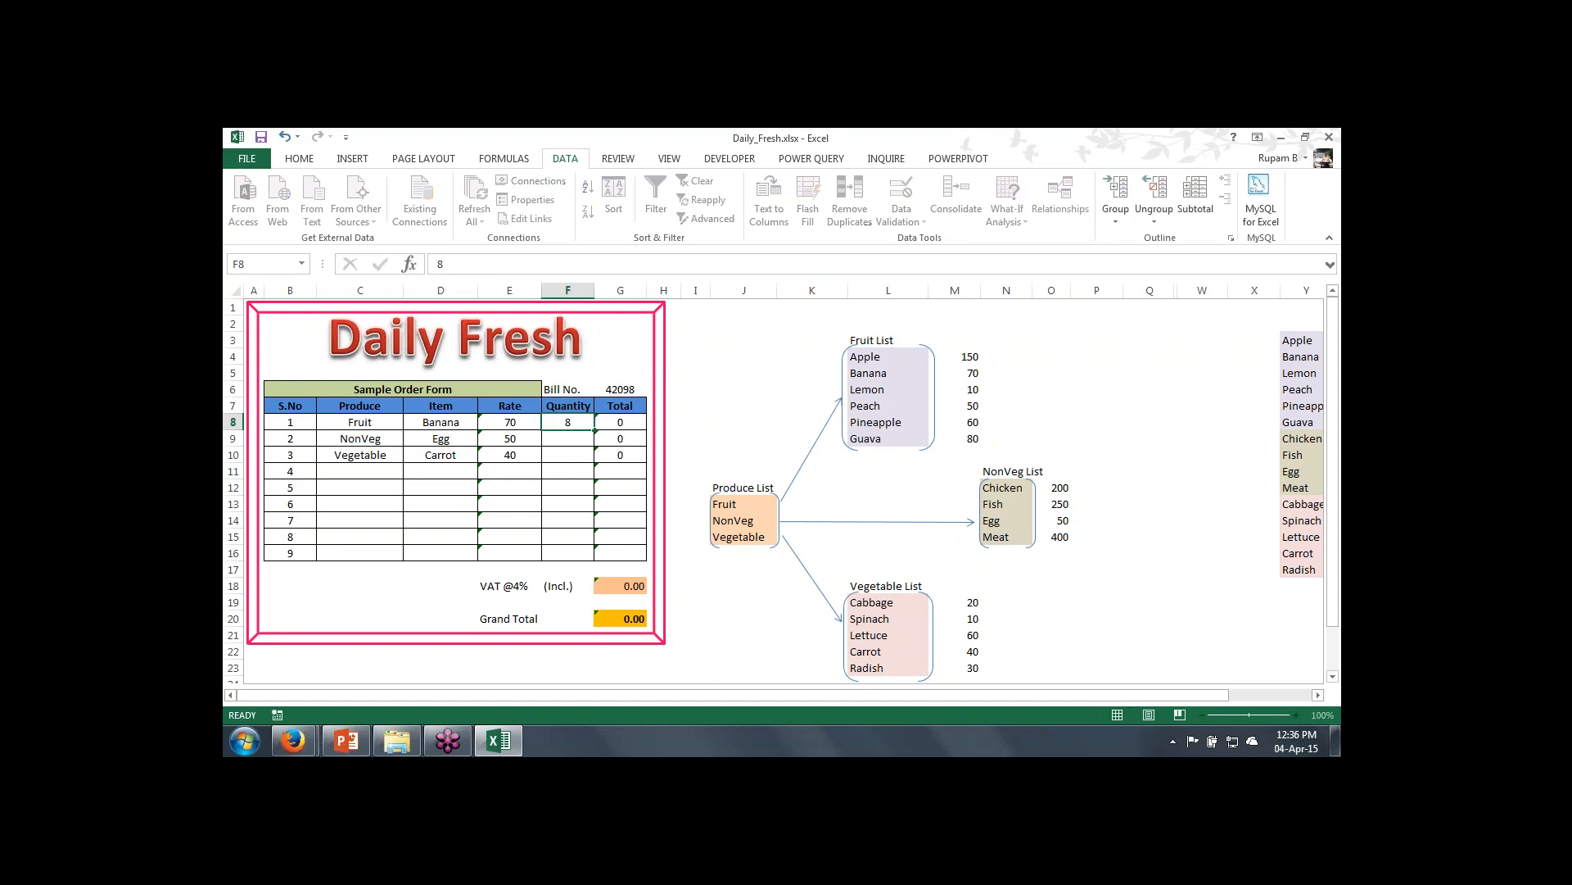
key(Left)
key(Down)
key(Right)
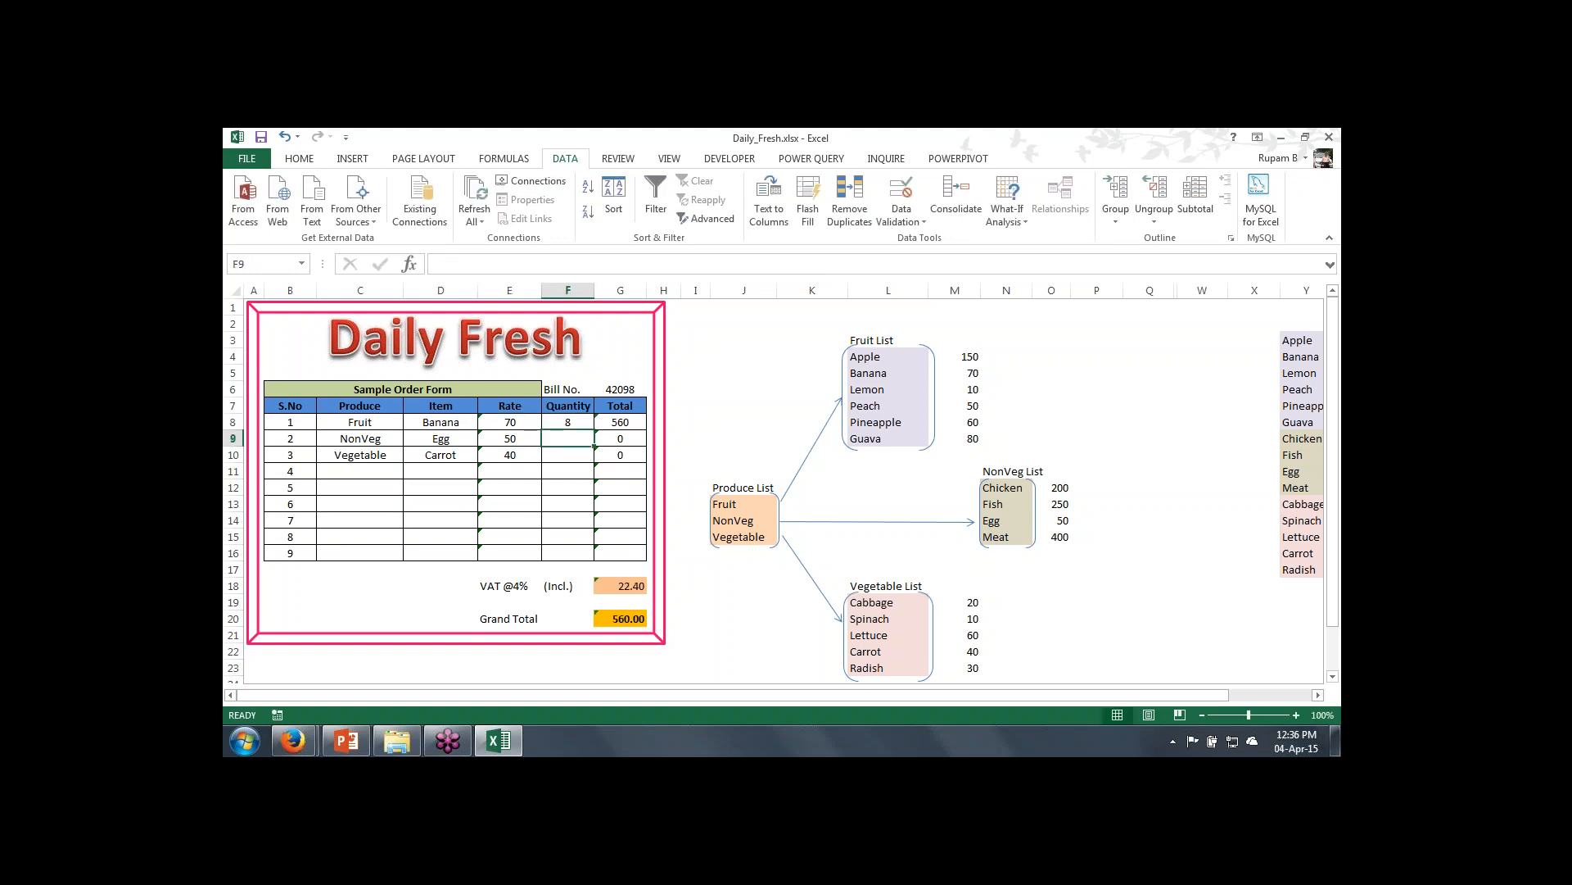
Step: Enter quantities of 2 for Egg in F9 and 3 for Carrot in F10
text(2)
key(Return)
text(3)
key(Return)
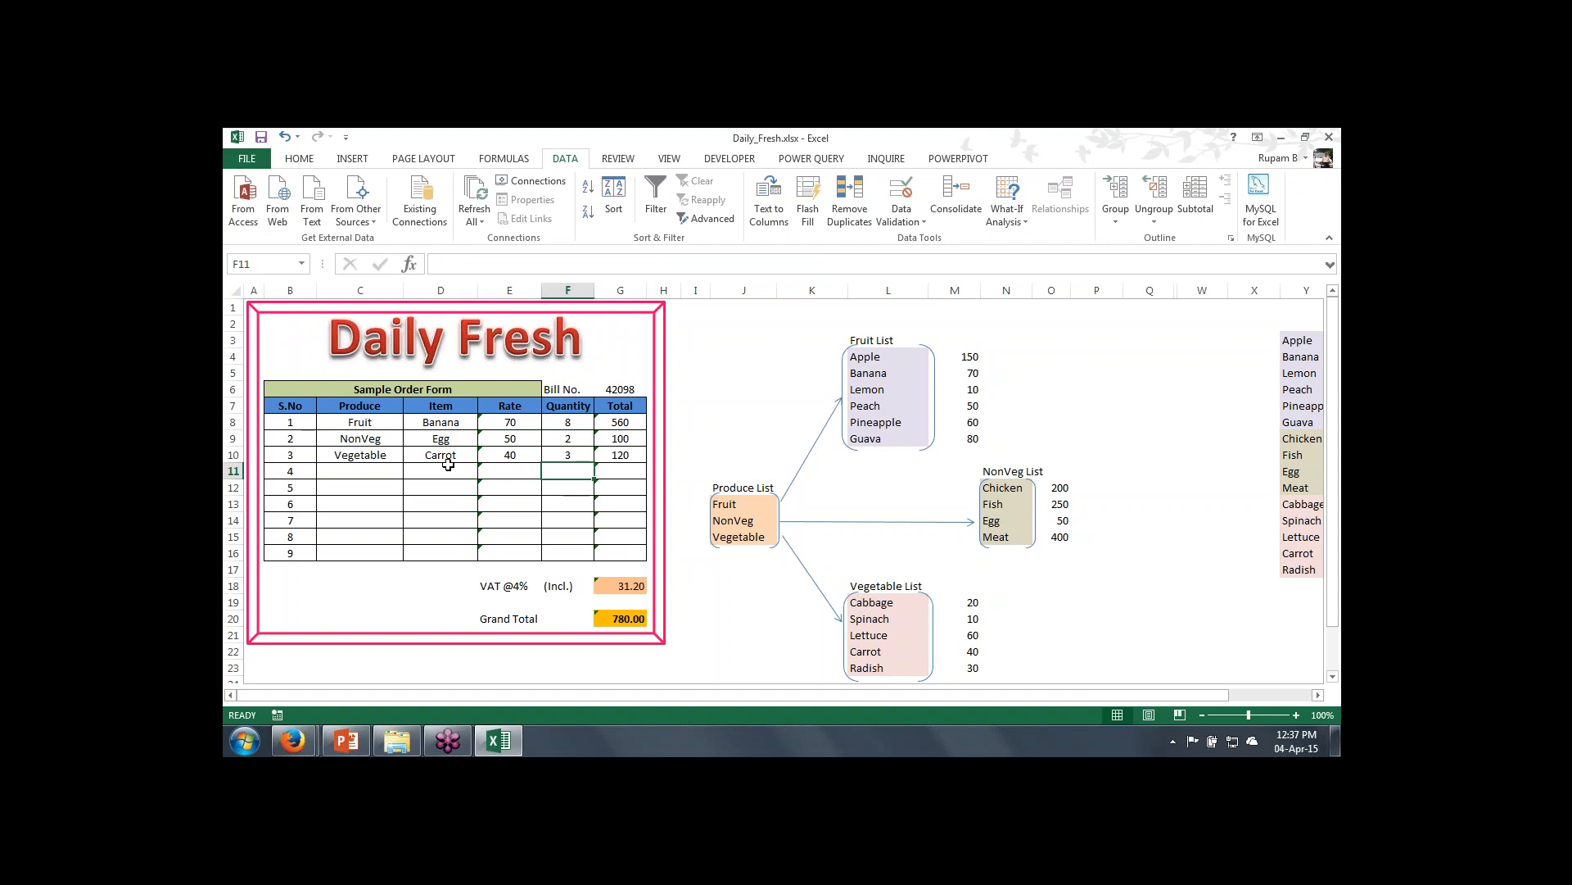
Step: Choose Vegetable as the produce and Spinach as the item in the fourth order row
click(375, 472)
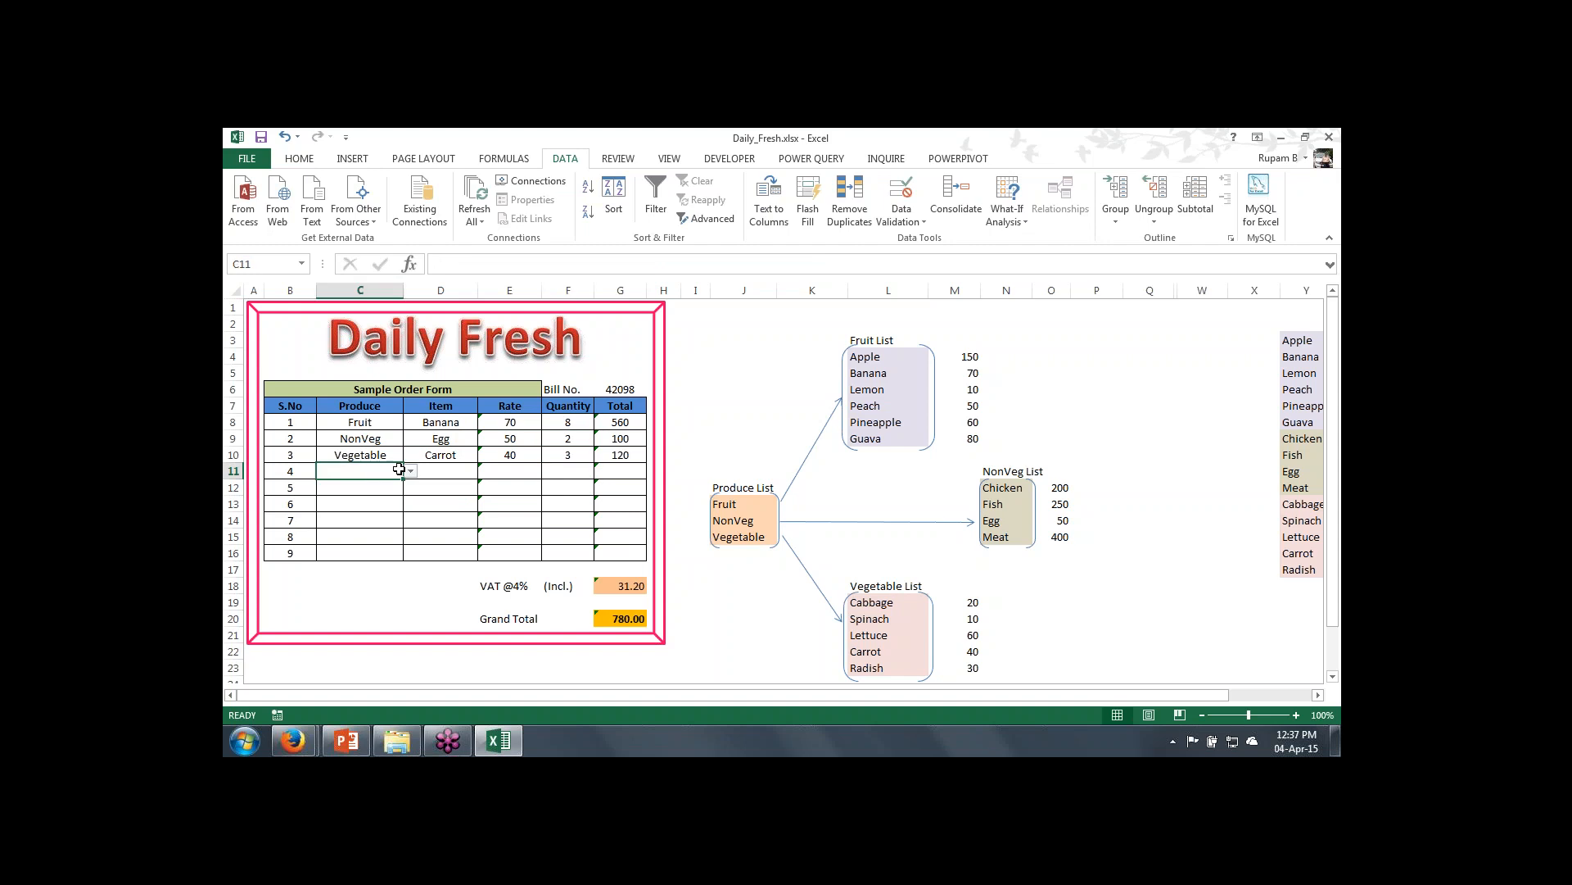
click(410, 471)
click(353, 507)
click(455, 471)
click(484, 471)
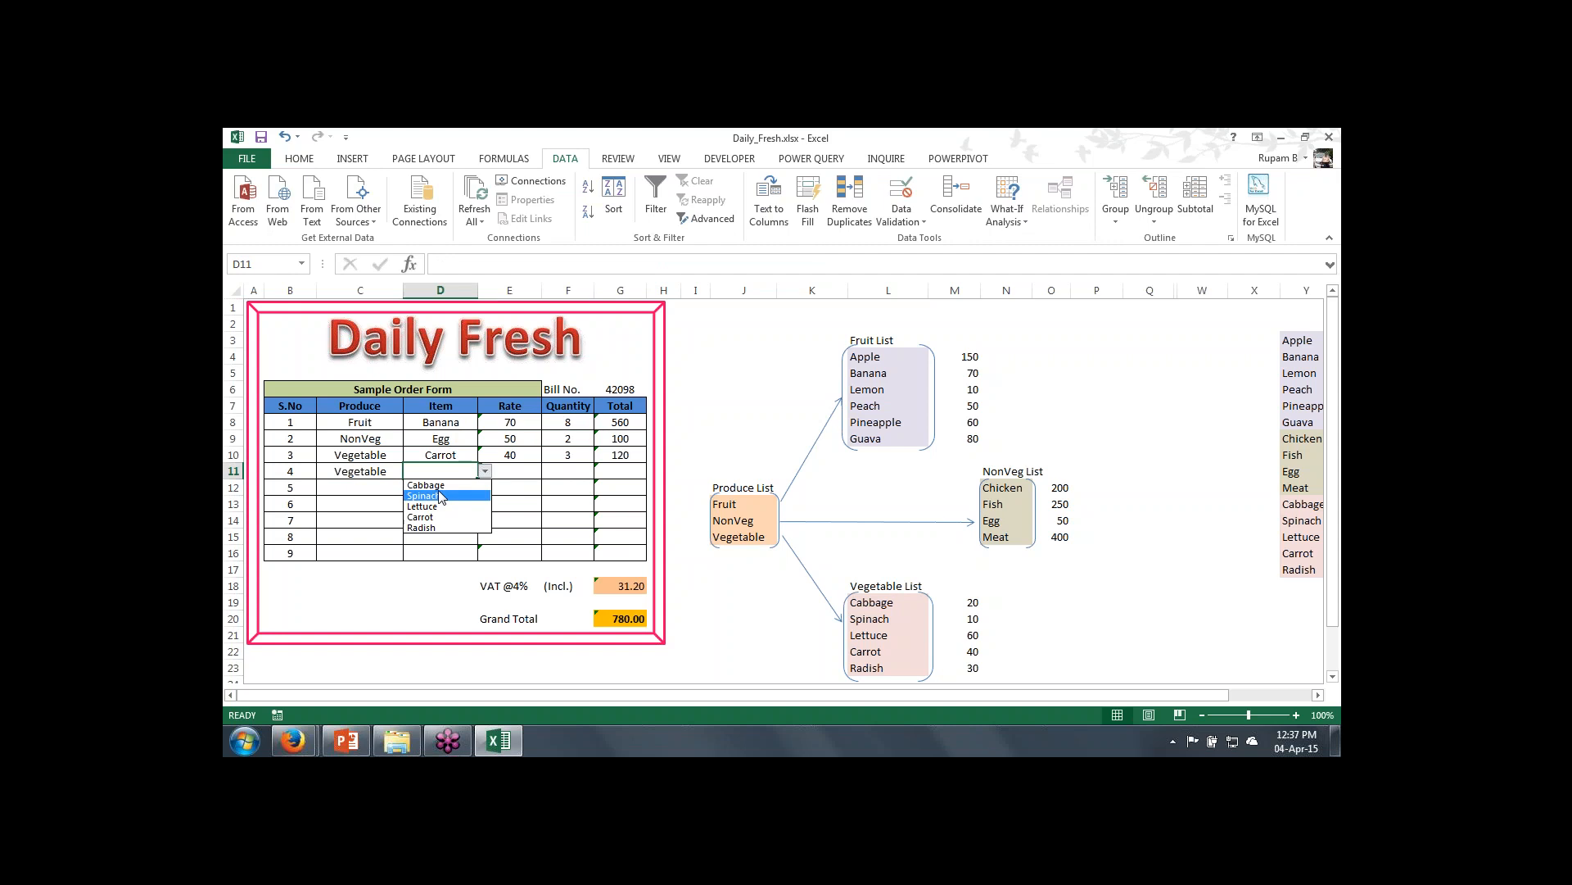
click(422, 495)
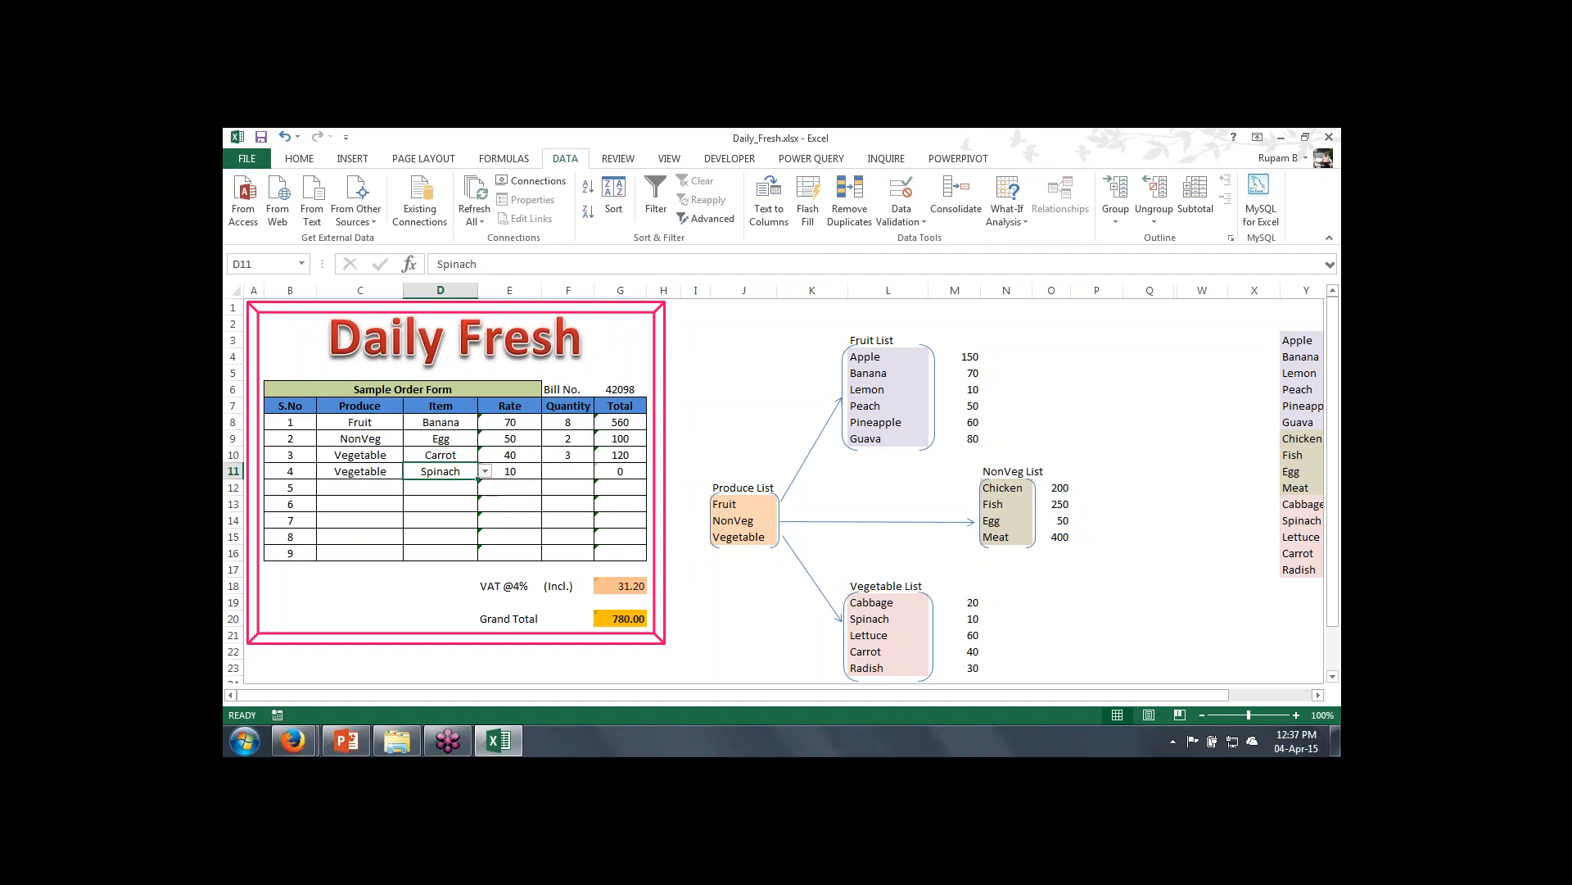
Step: Enter a quantity of 1 for Spinach in F11
click(573, 467)
text(1)
key(Return)
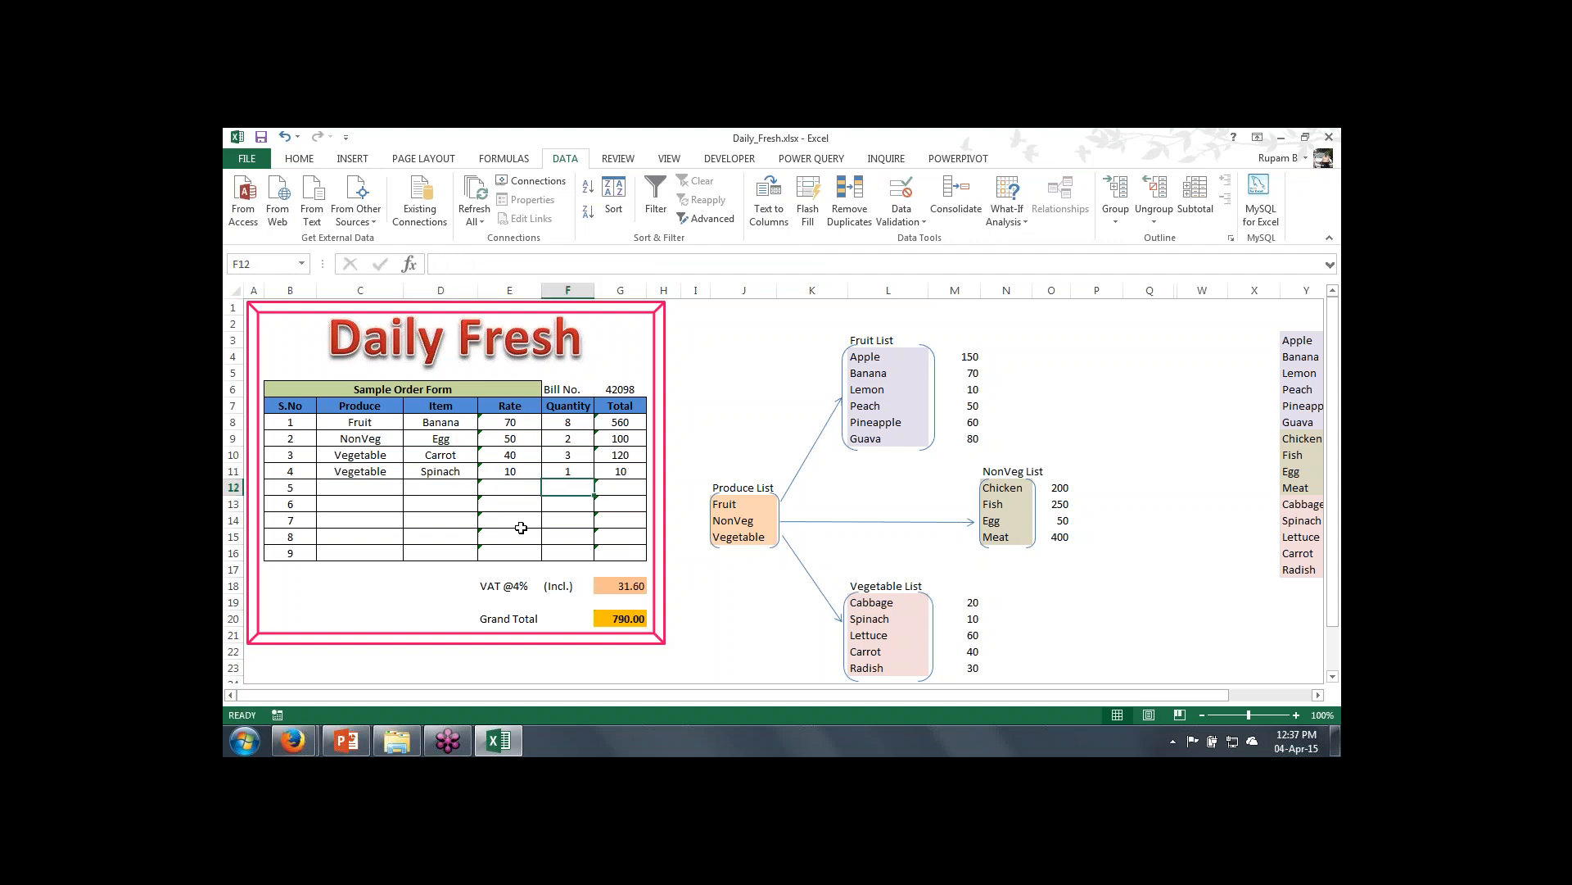
Step: Review the data validation criteria and list source formula behind item cell D11, and close the validation settings
click(450, 474)
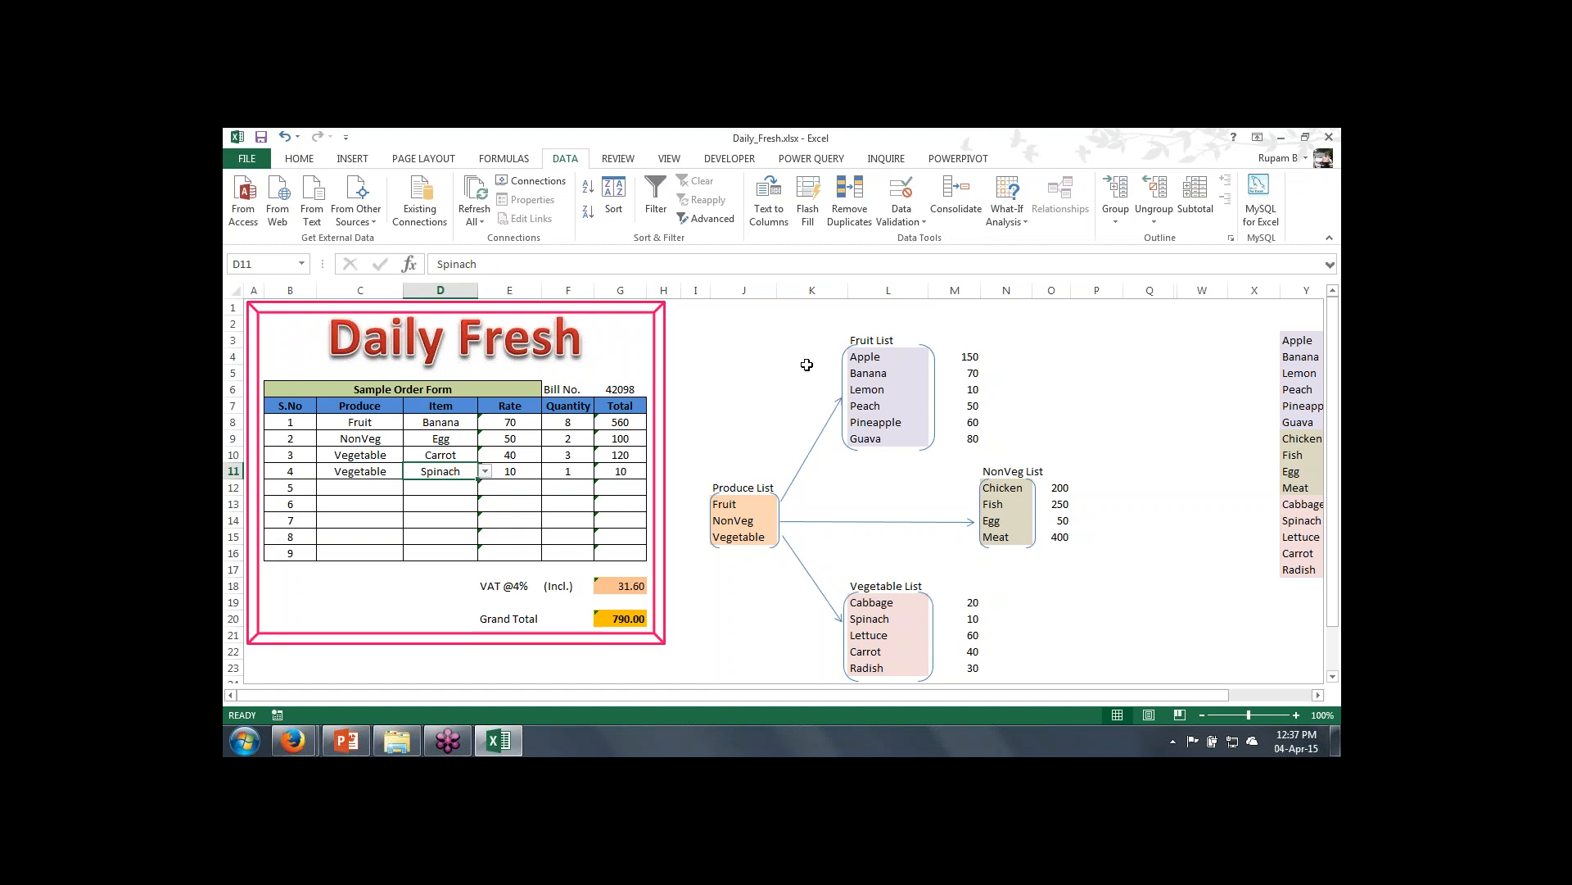
click(921, 223)
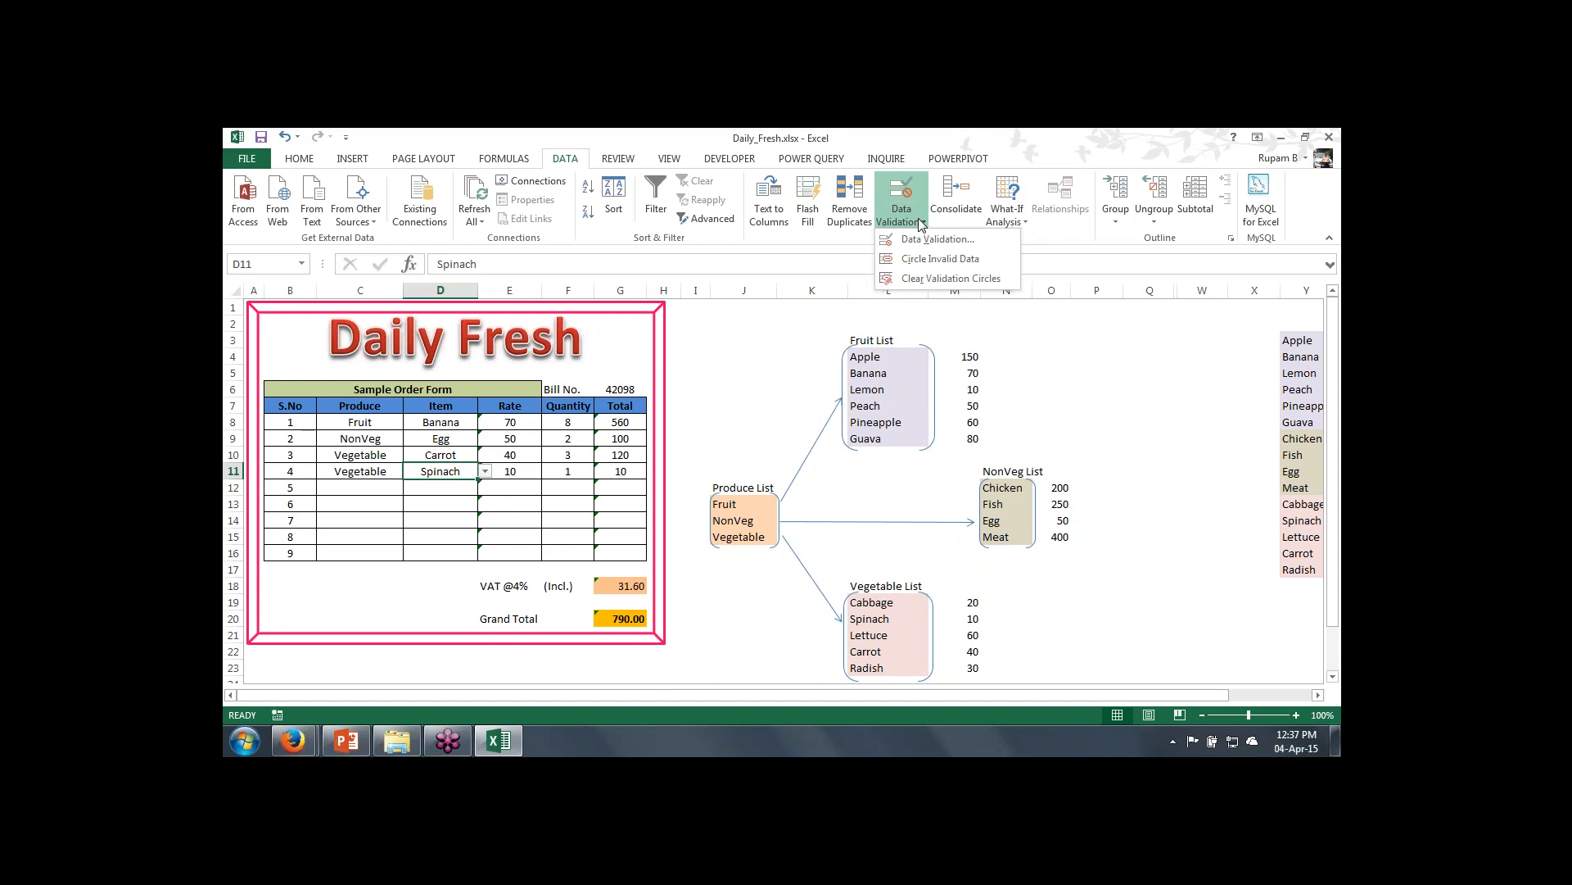
click(928, 239)
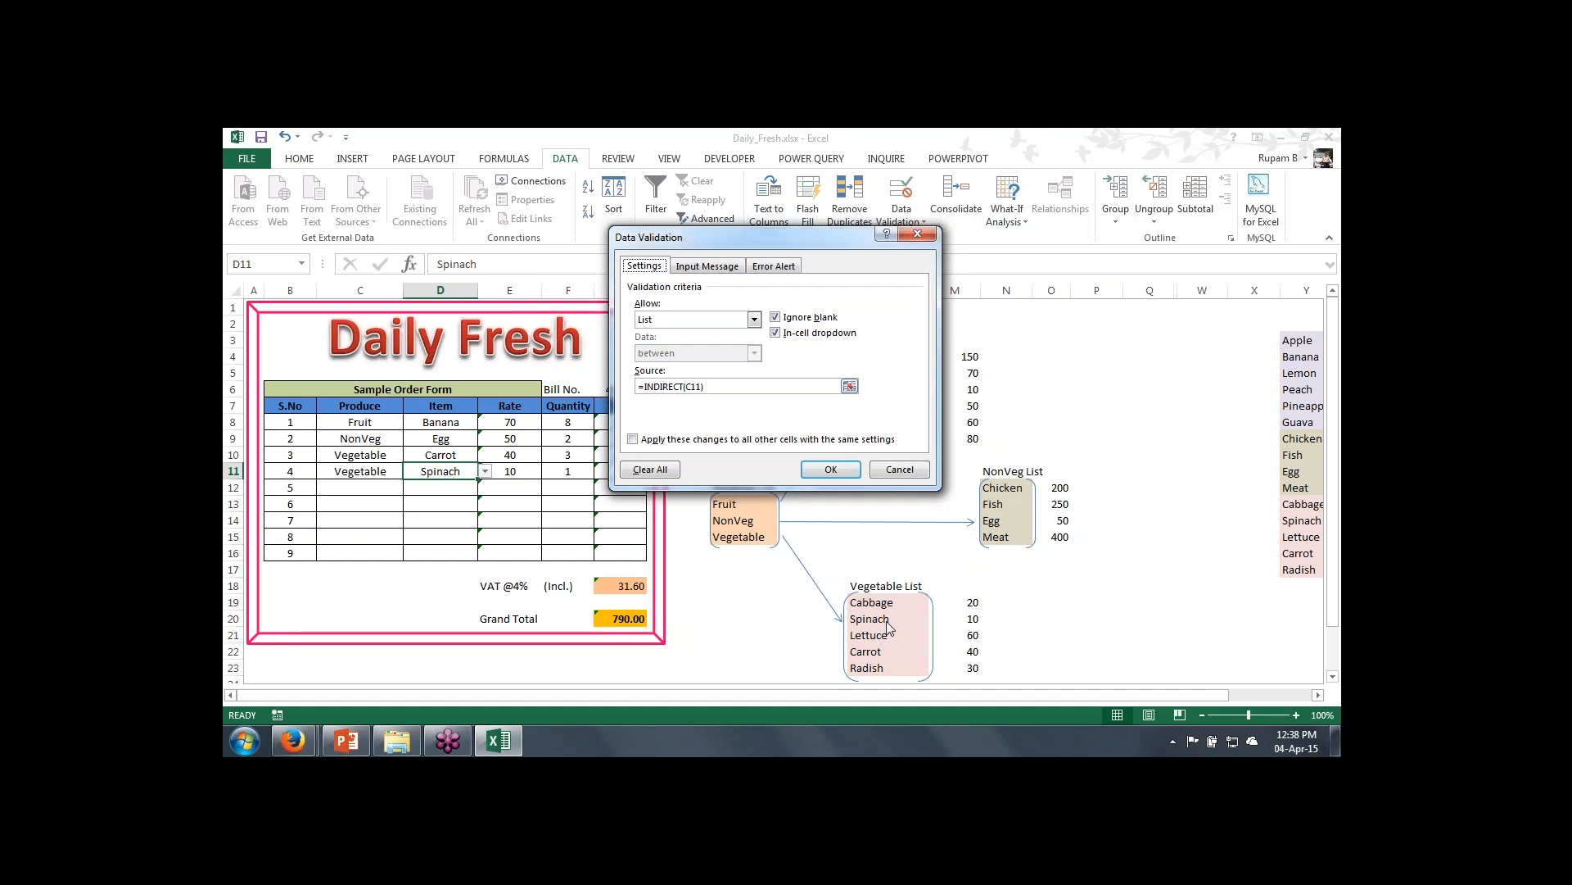
click(697, 387)
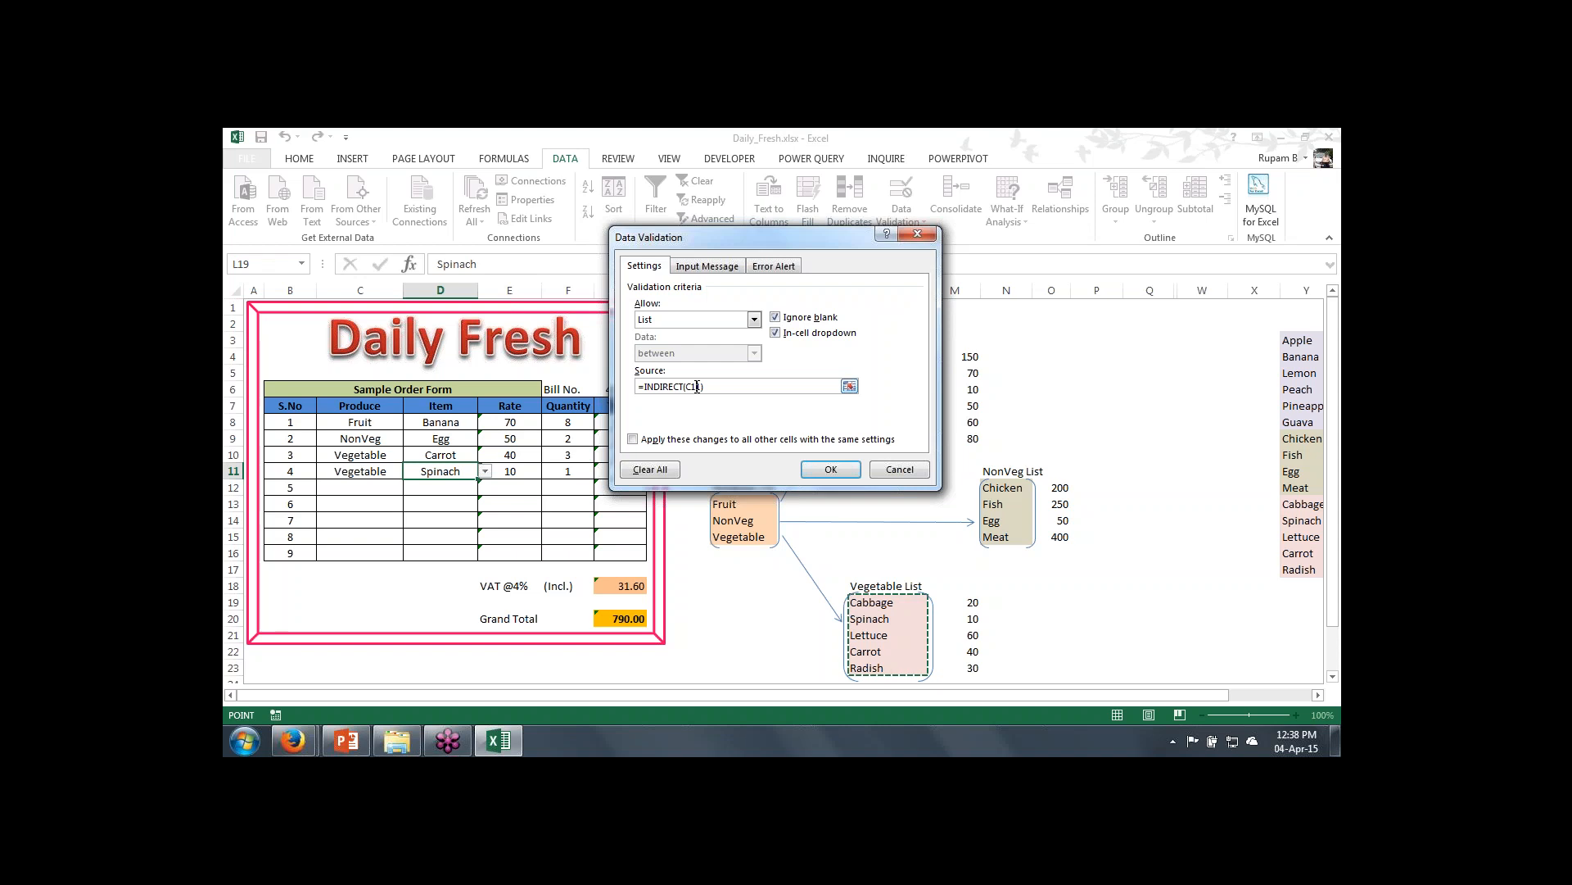
click(831, 469)
click(797, 401)
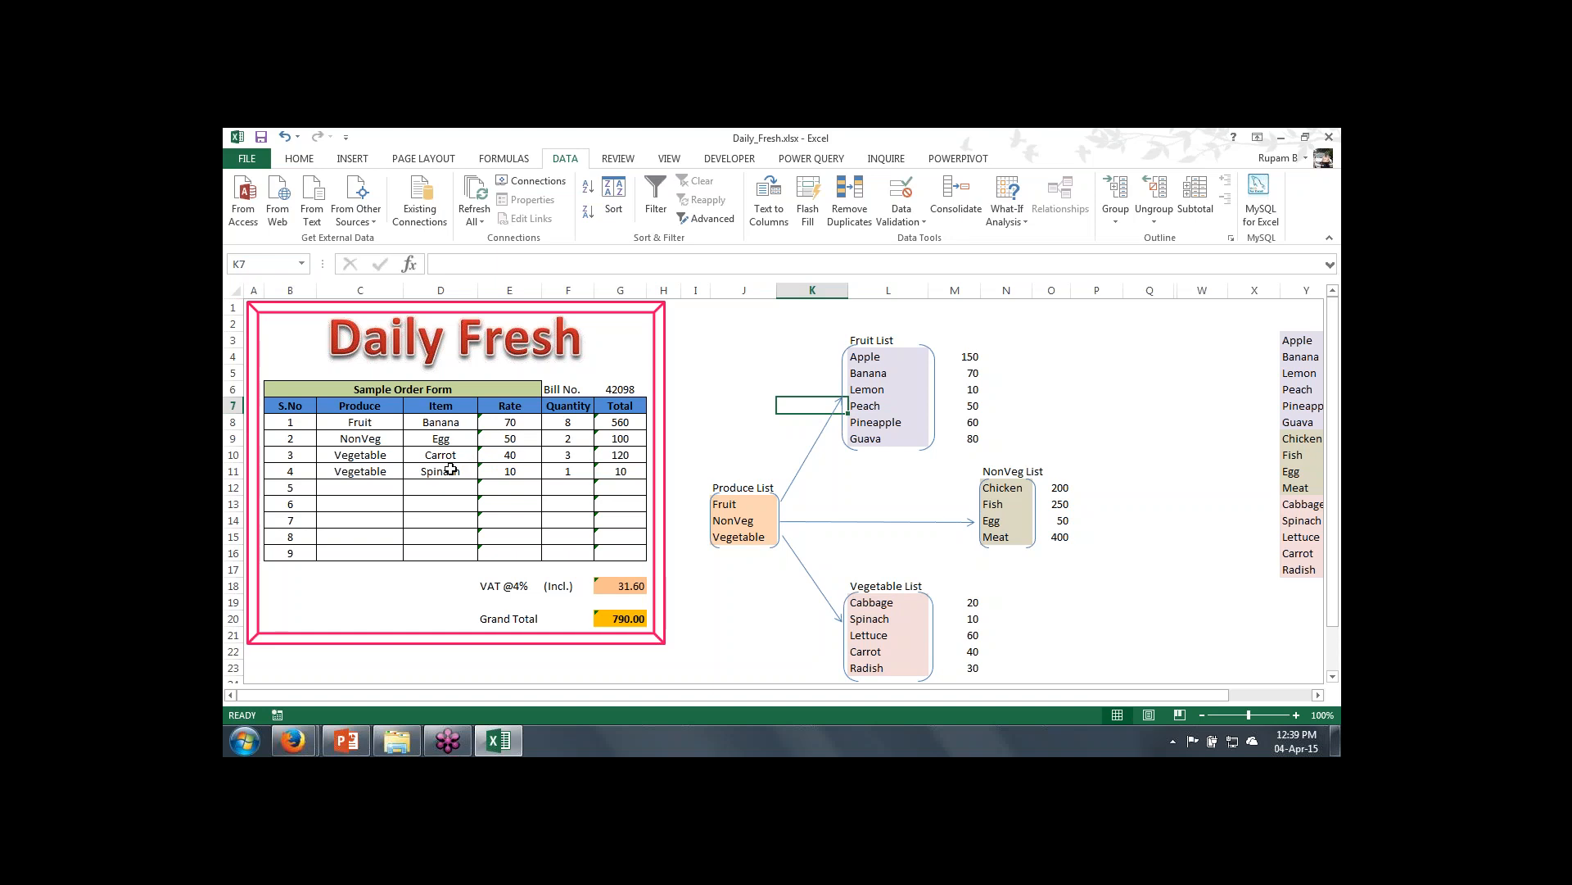
Step: Close the Daily_Fresh.xlsx workbook and switch to PowerPoint to present Main_Webinar.pptx from the Today's Agenda slide
double_click(852, 146)
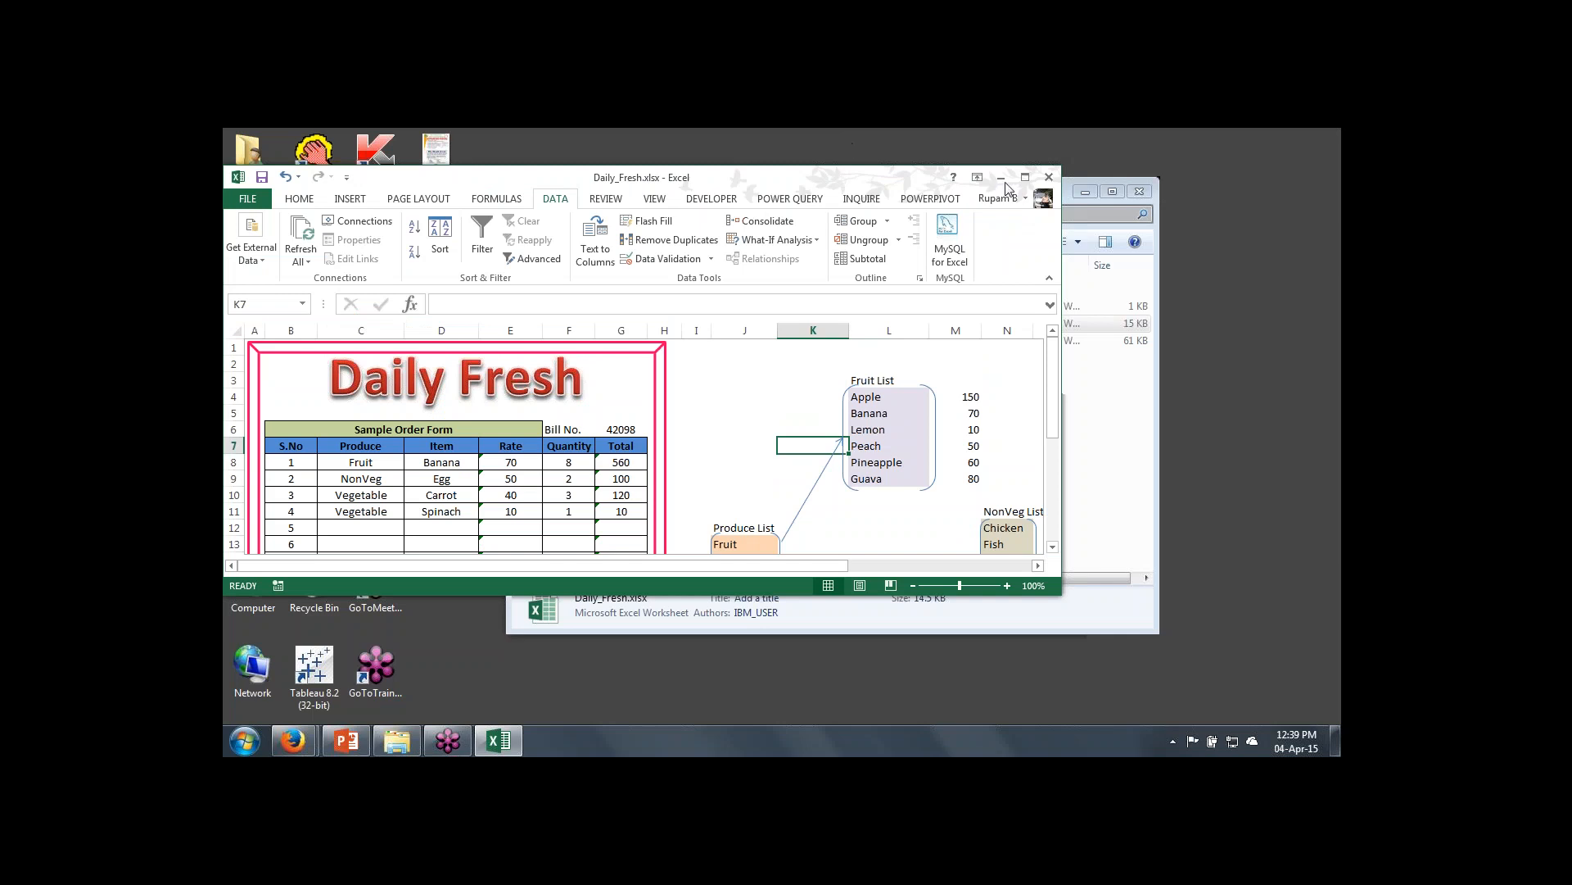
click(1050, 177)
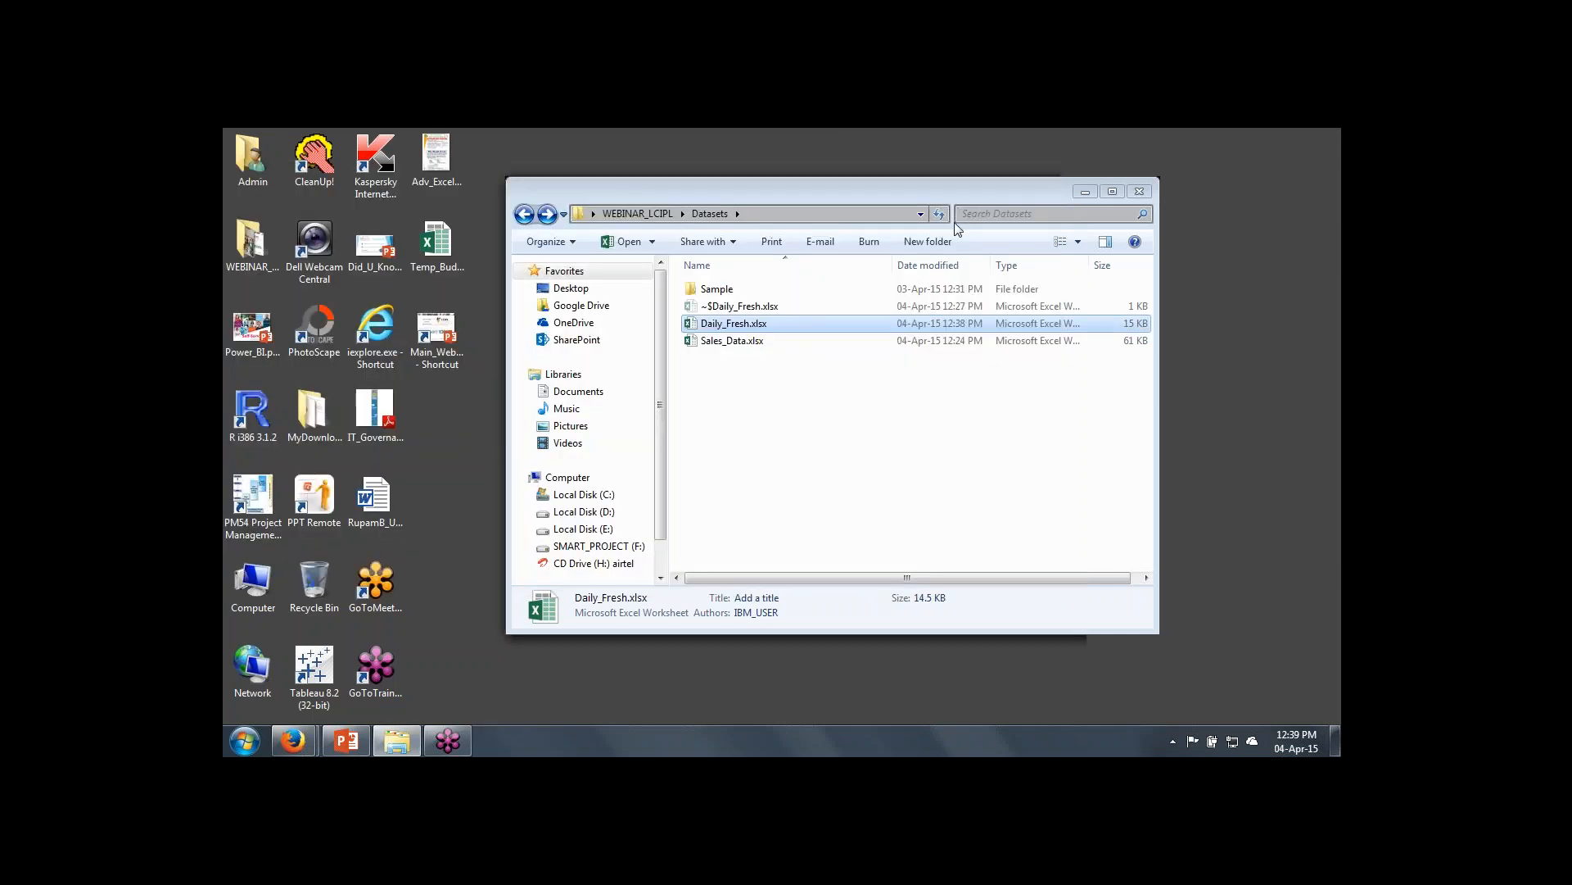
click(355, 741)
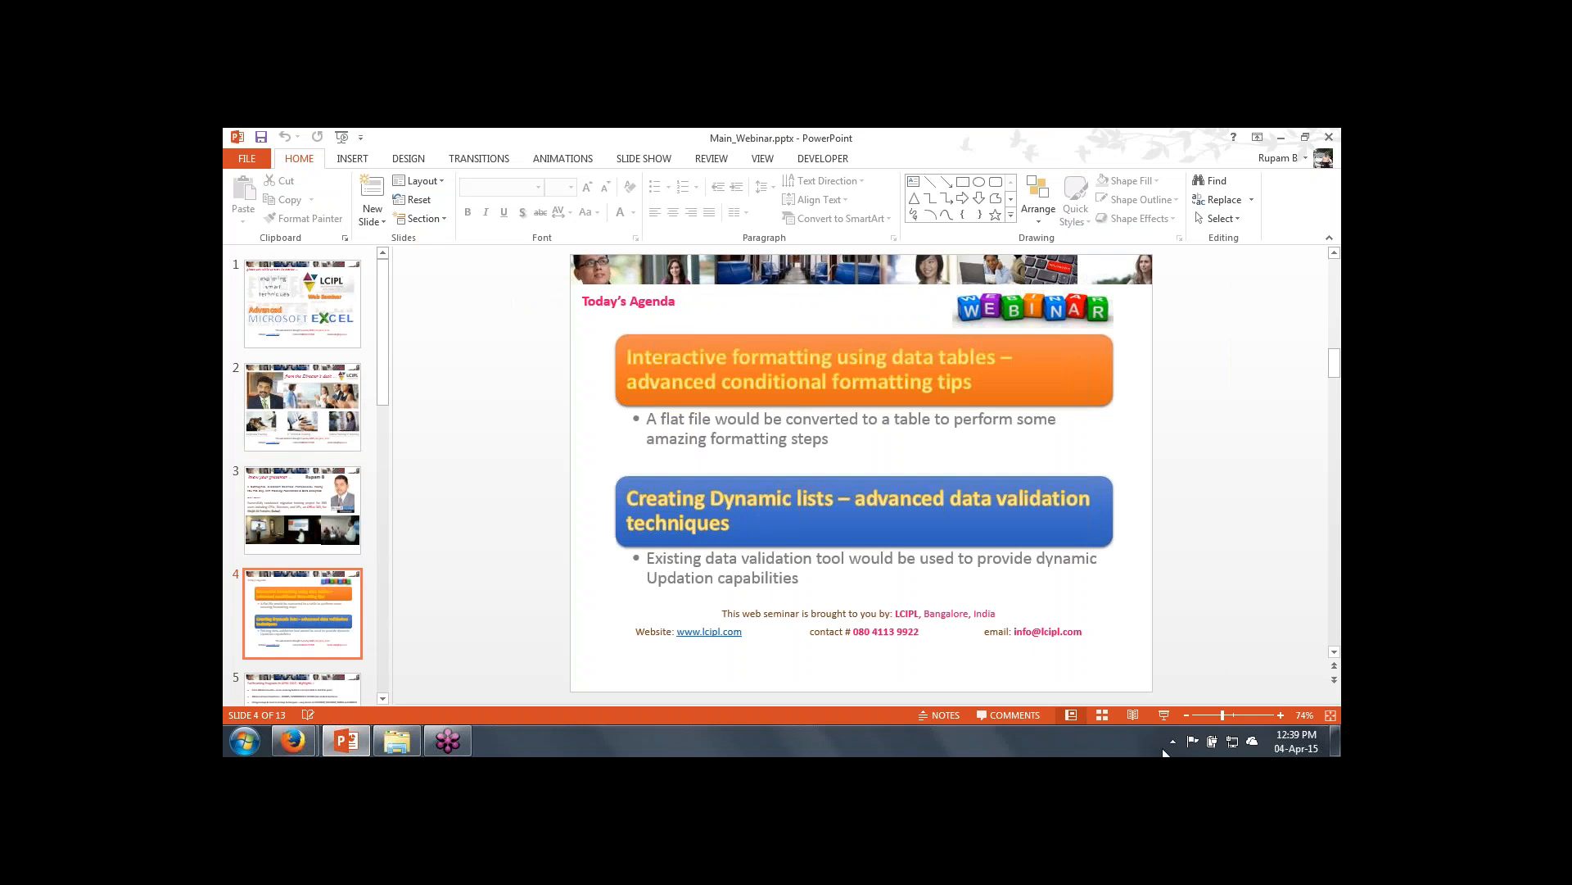
click(1164, 716)
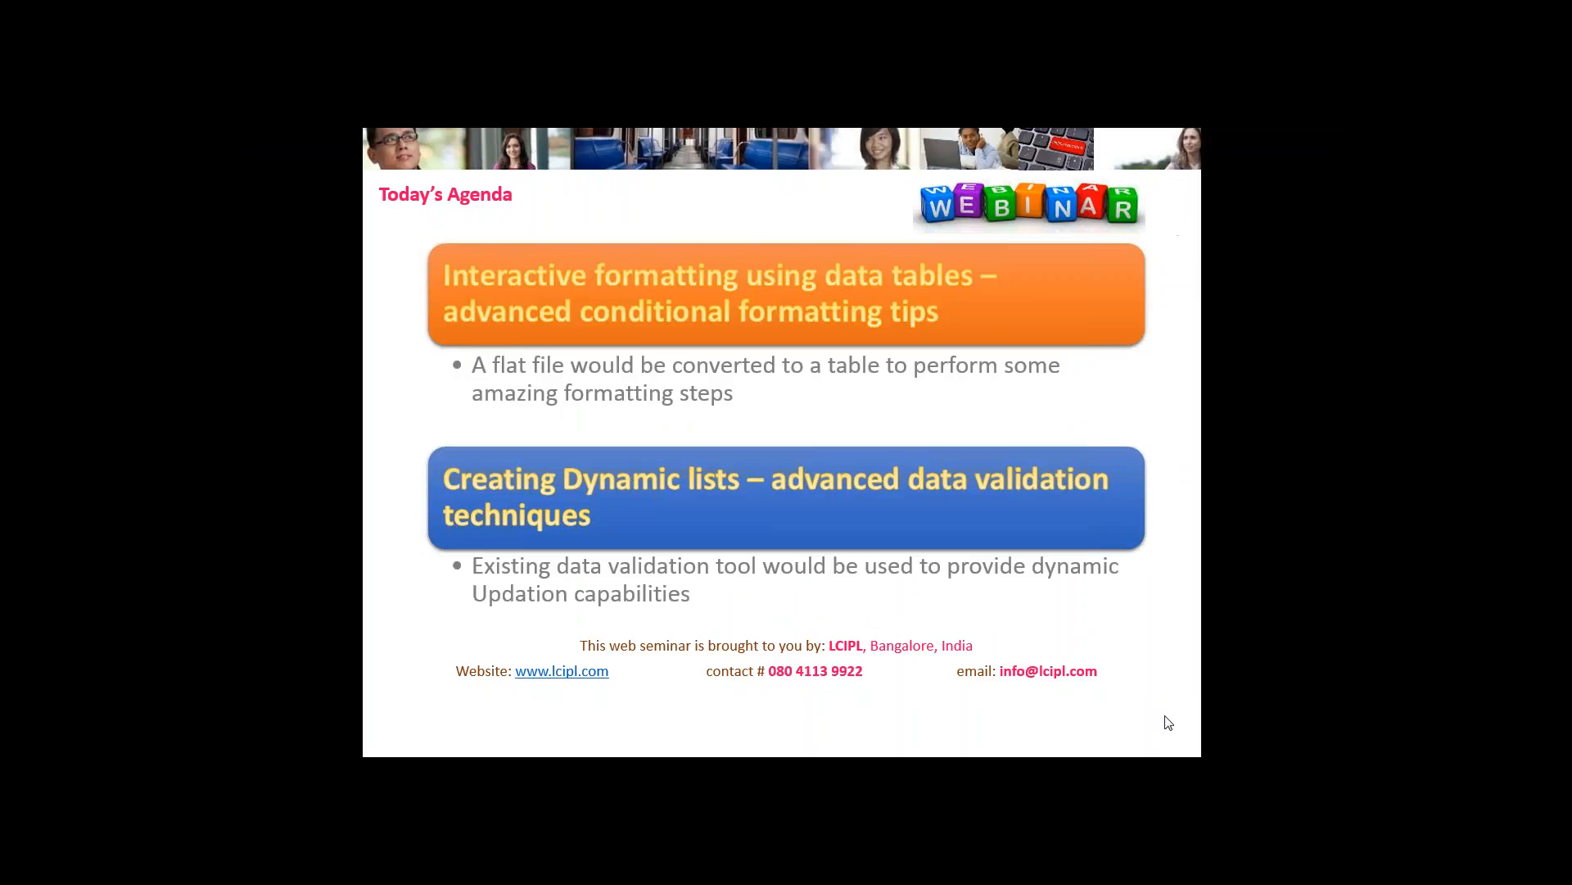